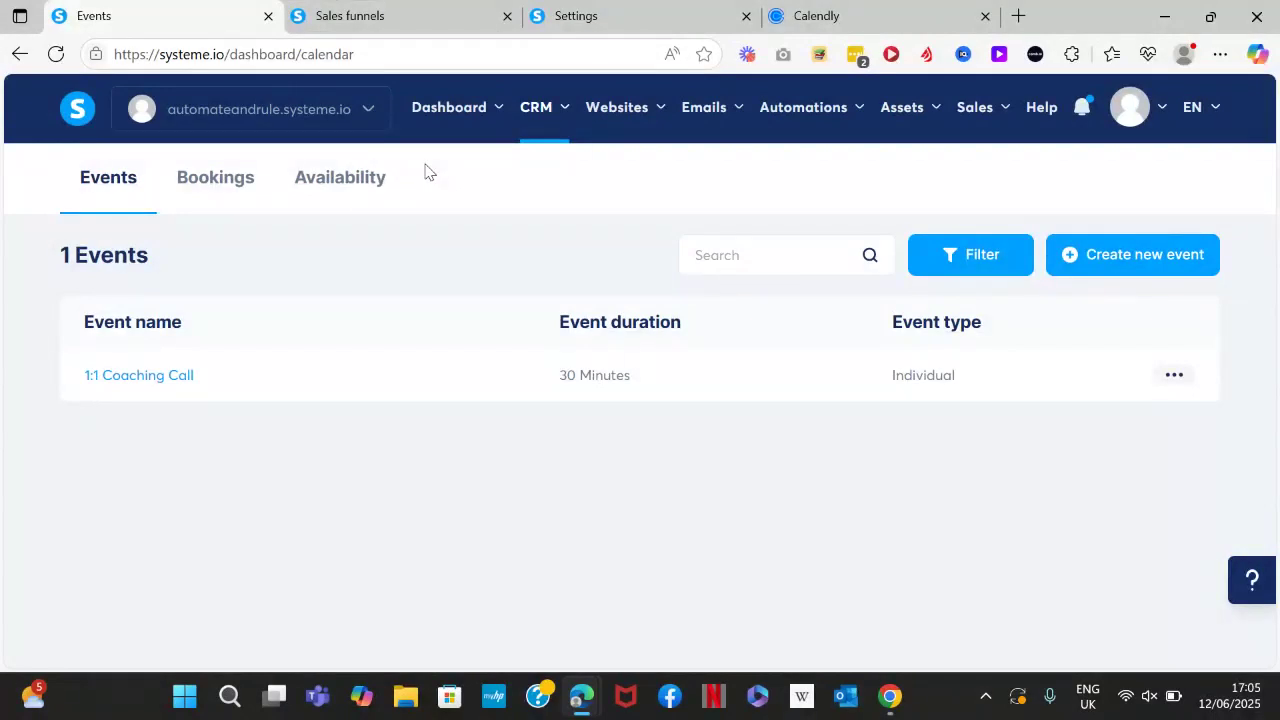
- Open the CRM calendar and start creating a new event of the type Individual event
mouse_move(545, 117)
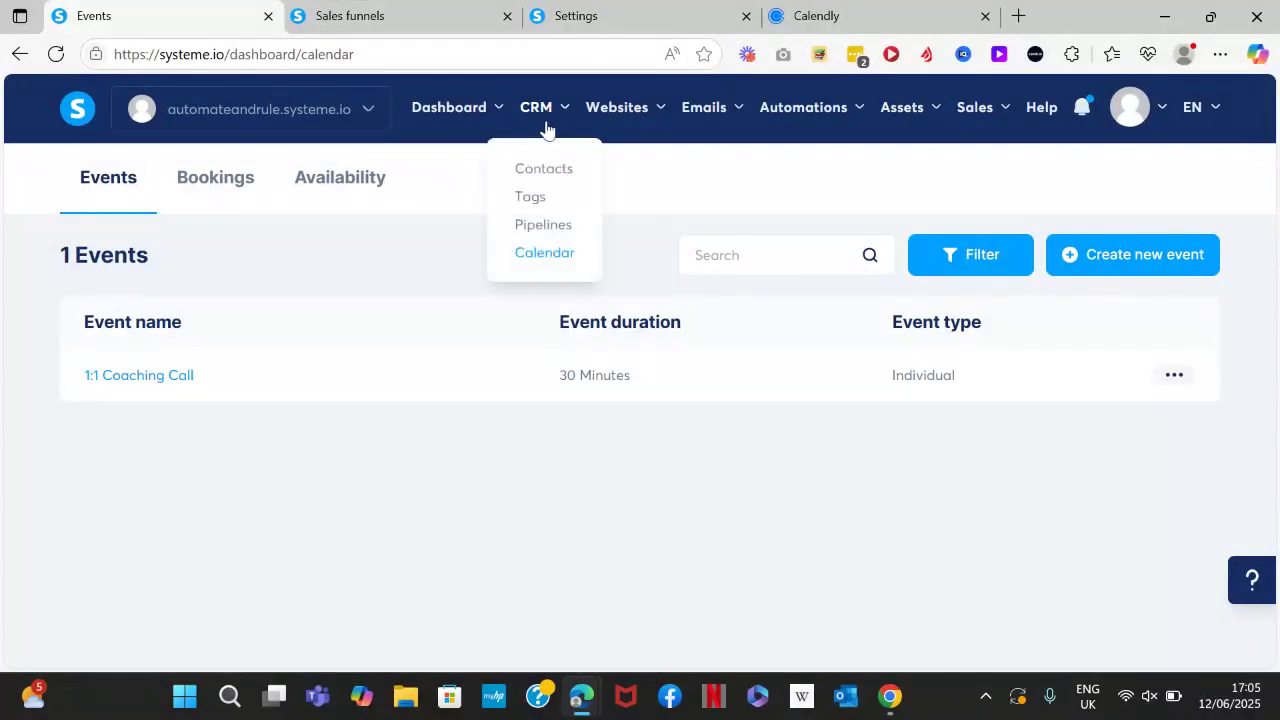
click(541, 256)
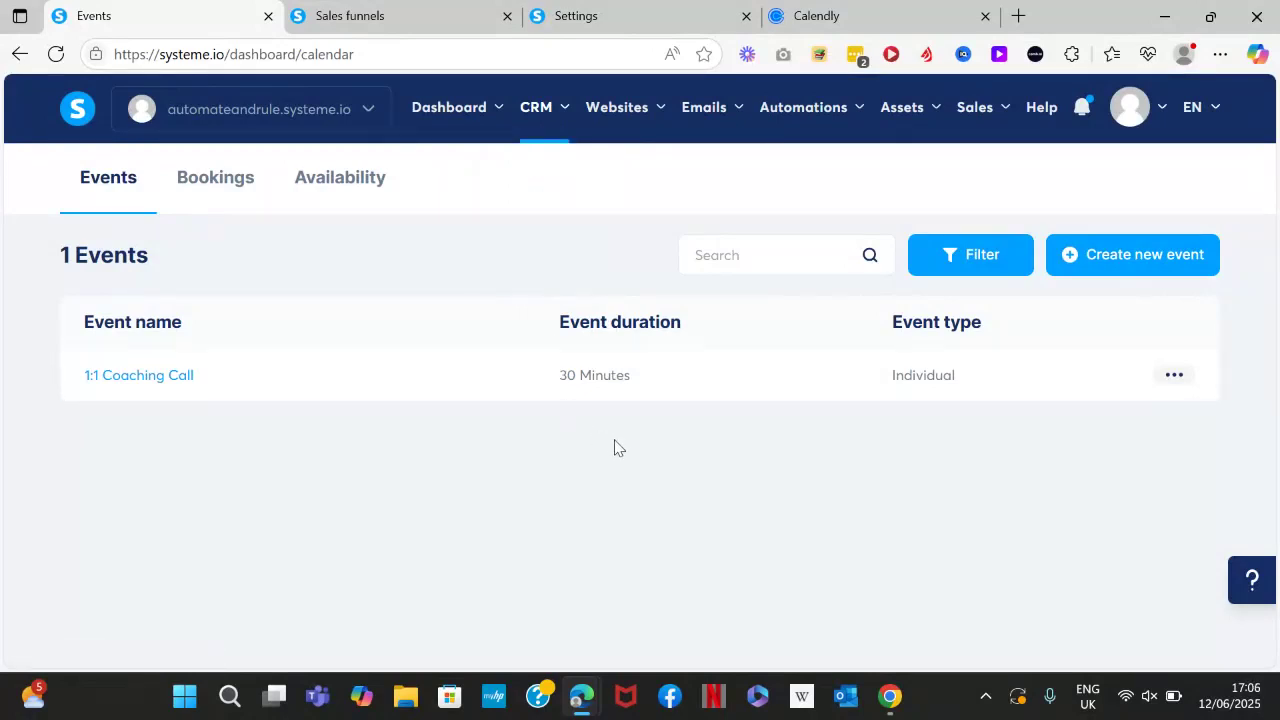
click(1126, 264)
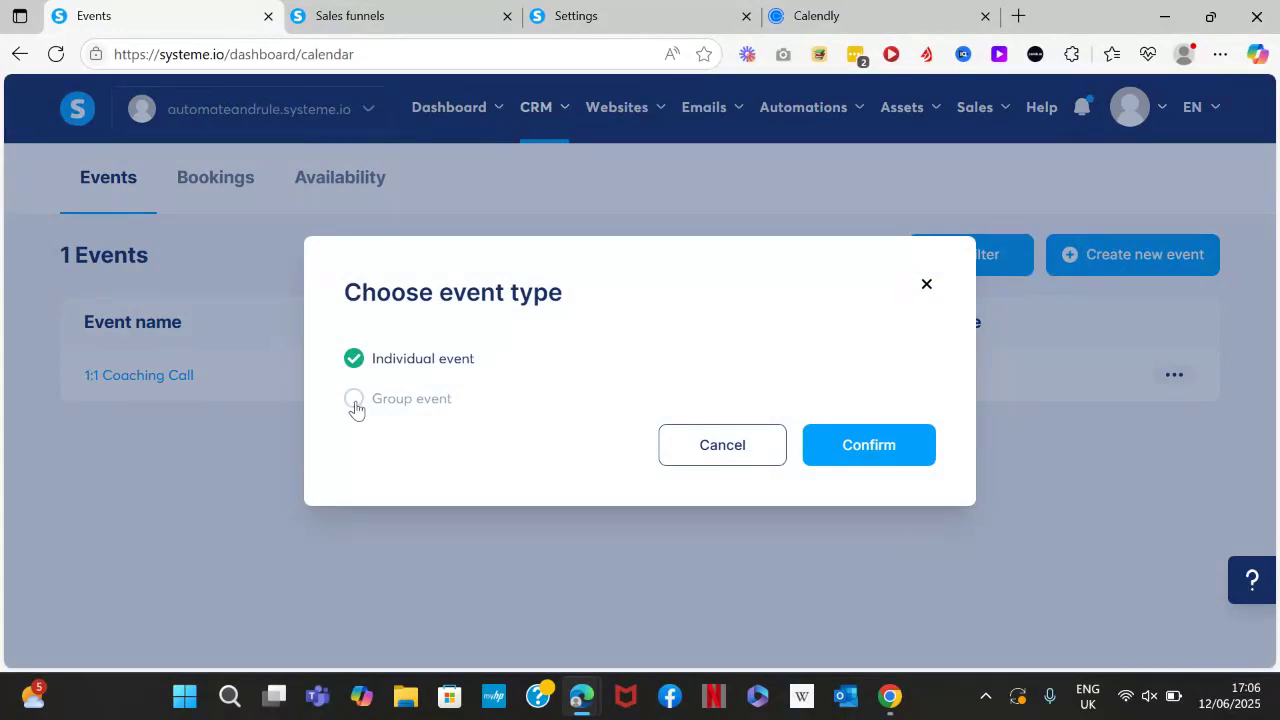
click(852, 445)
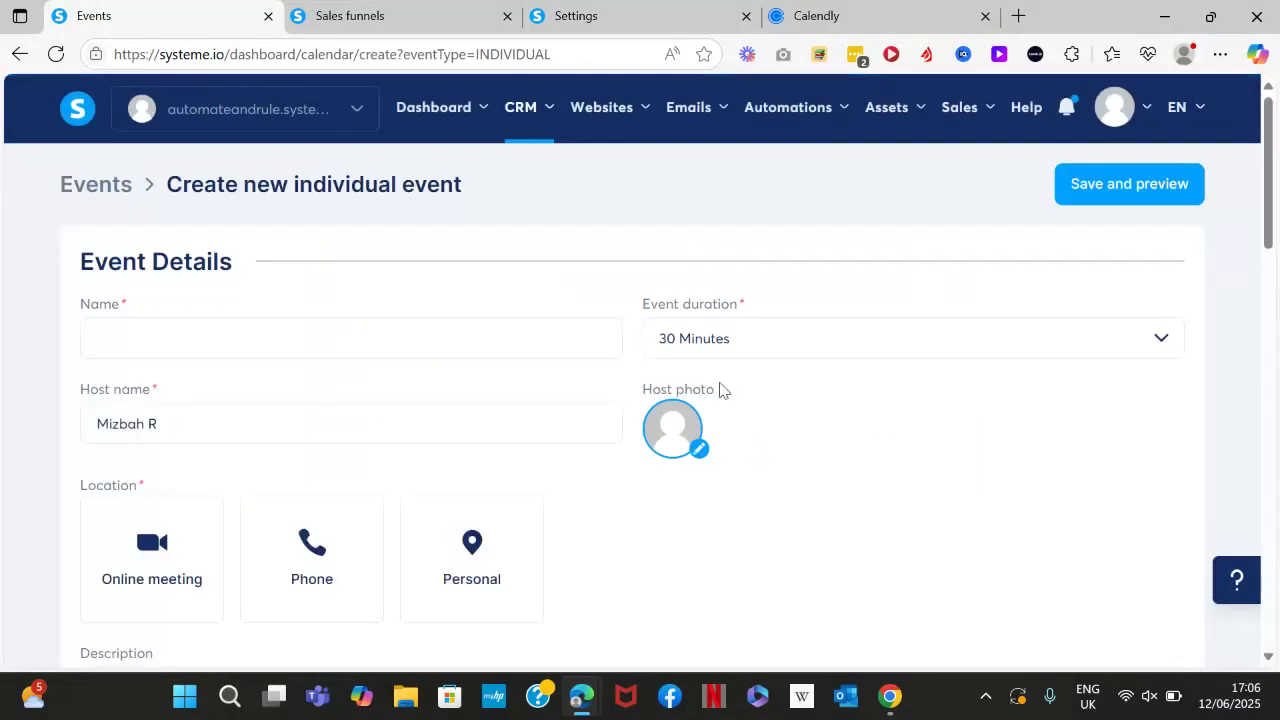
- Name the event "30-Connect Call"
click(447, 353)
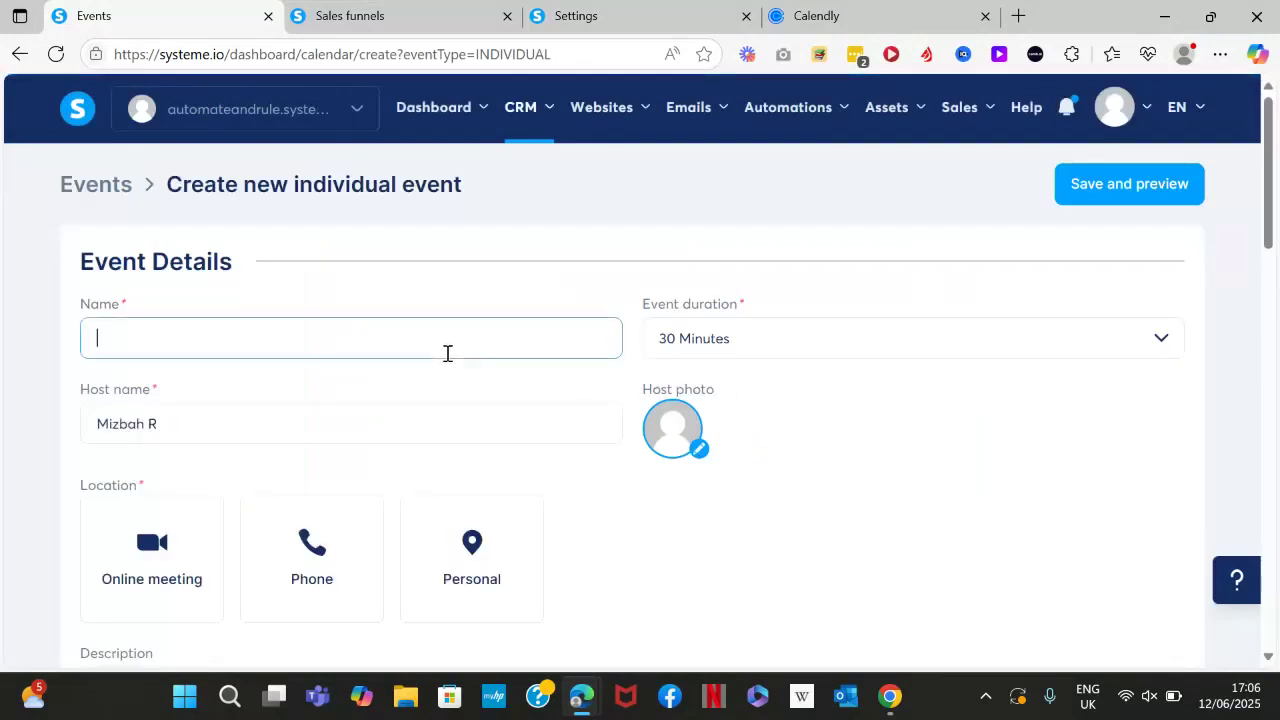
text(3-)
text(0)
text(Connec)
text(t Cal)
text(l)
- Set the event location to an online meeting on Zoom and check the Zoom integration in the account settings
scroll(447, 353, down, 2)
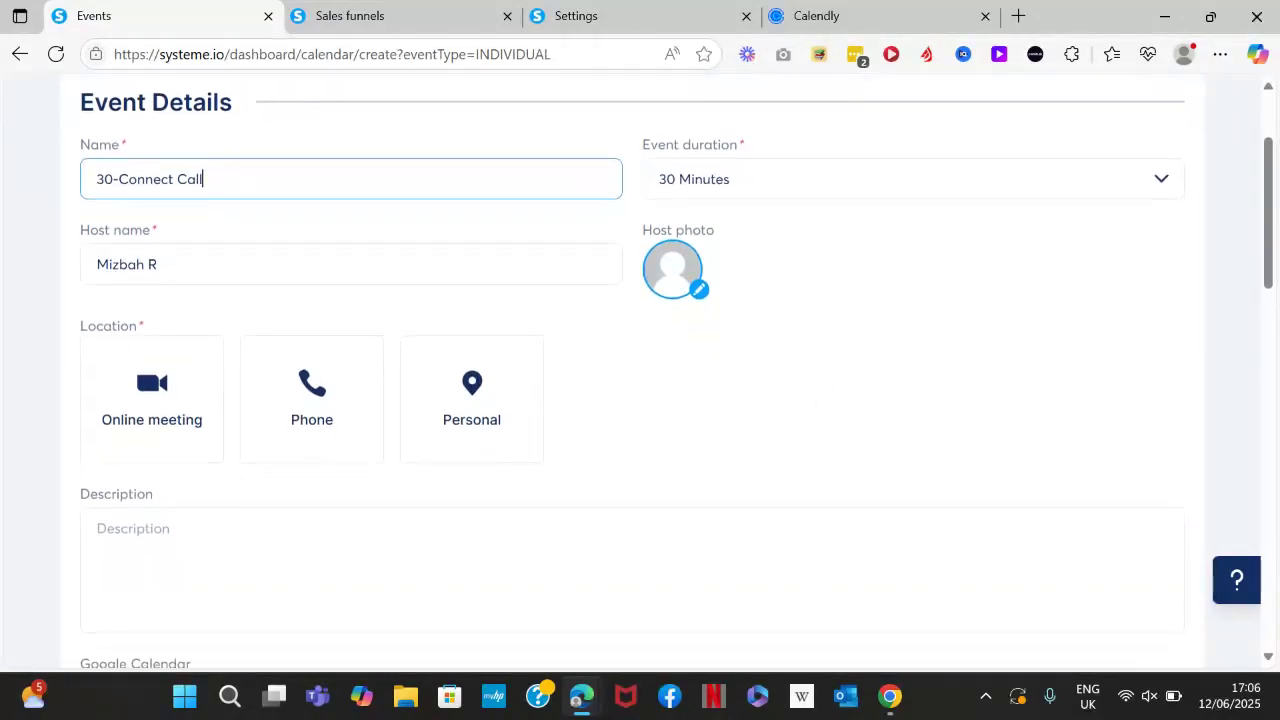
scroll(447, 353, down, 1)
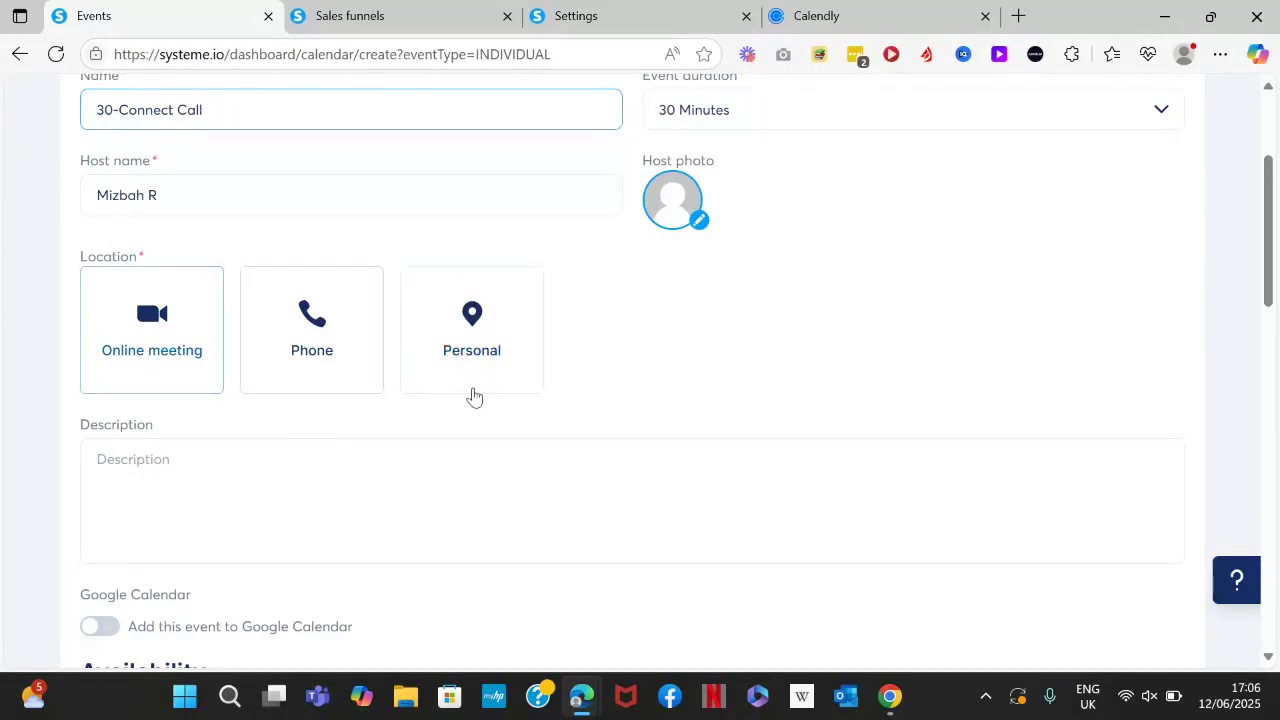
click(173, 346)
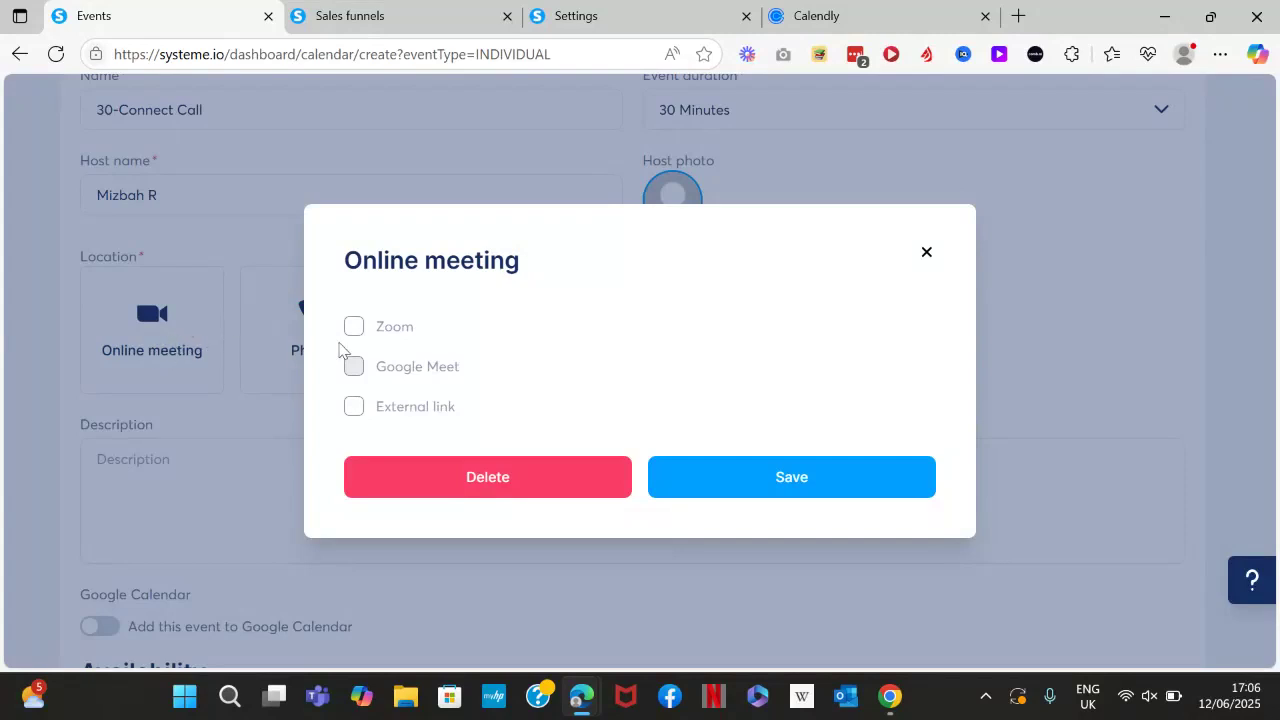
click(356, 329)
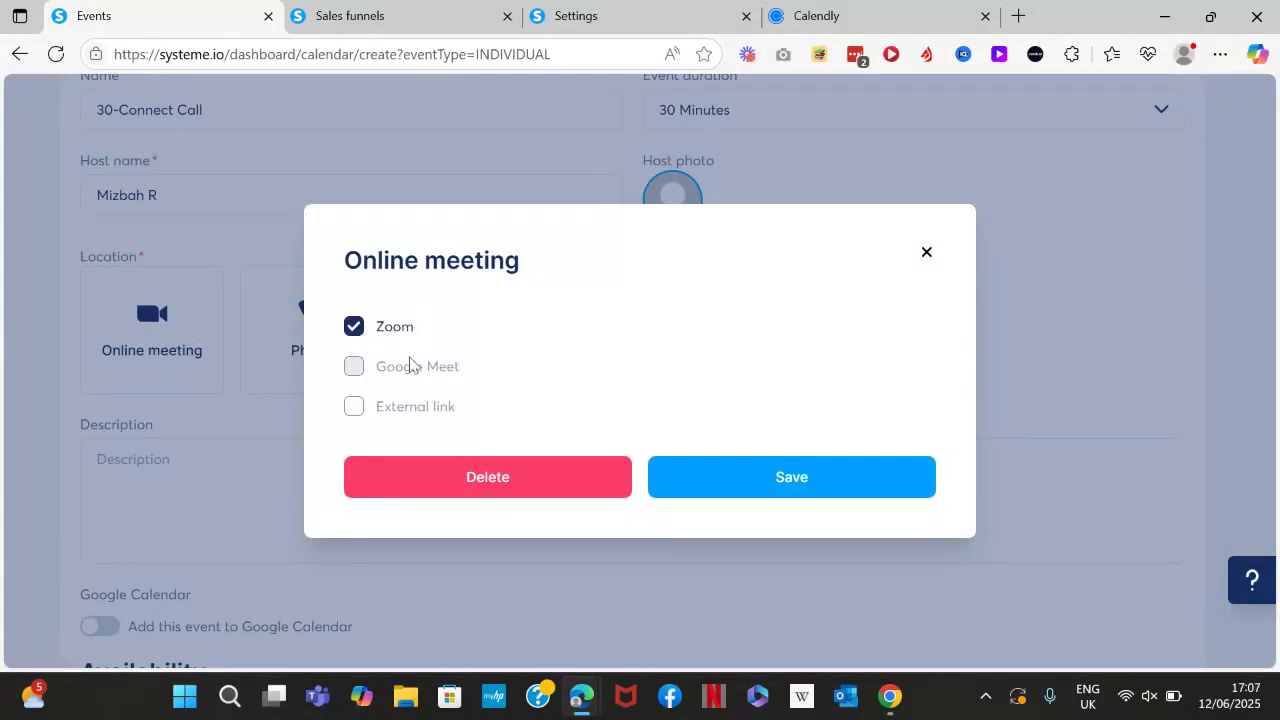
click(355, 408)
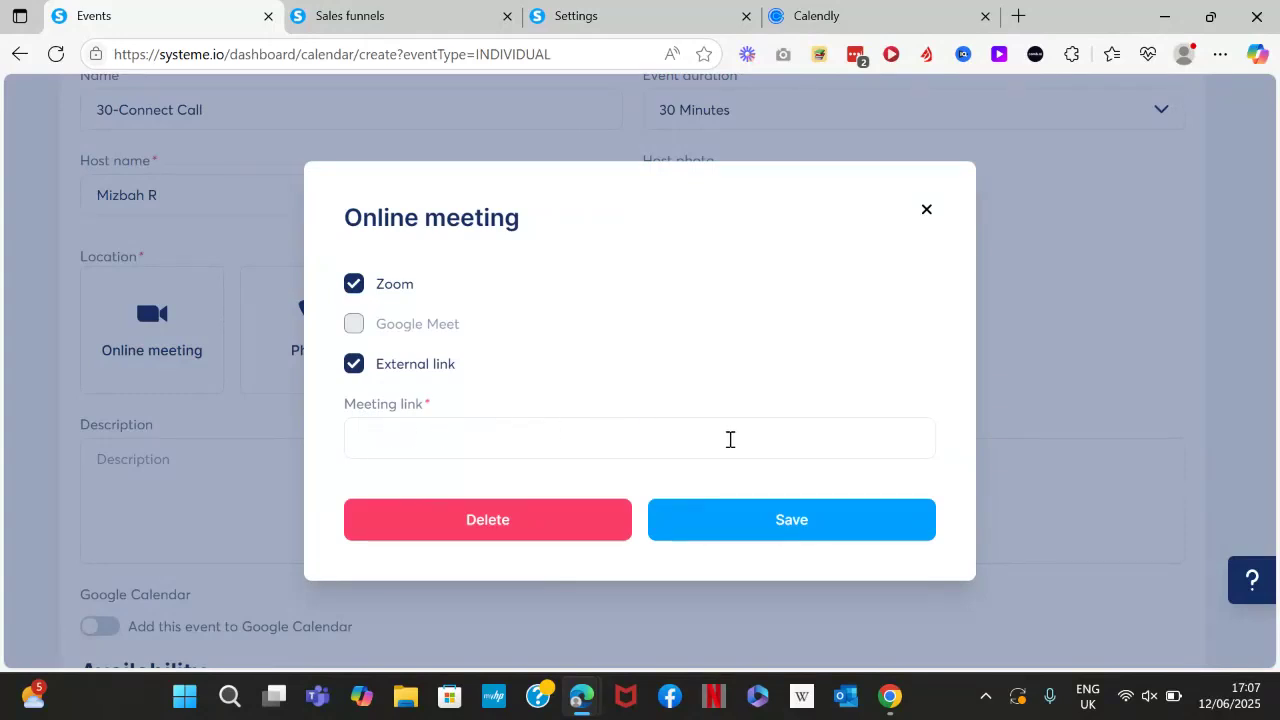
click(355, 364)
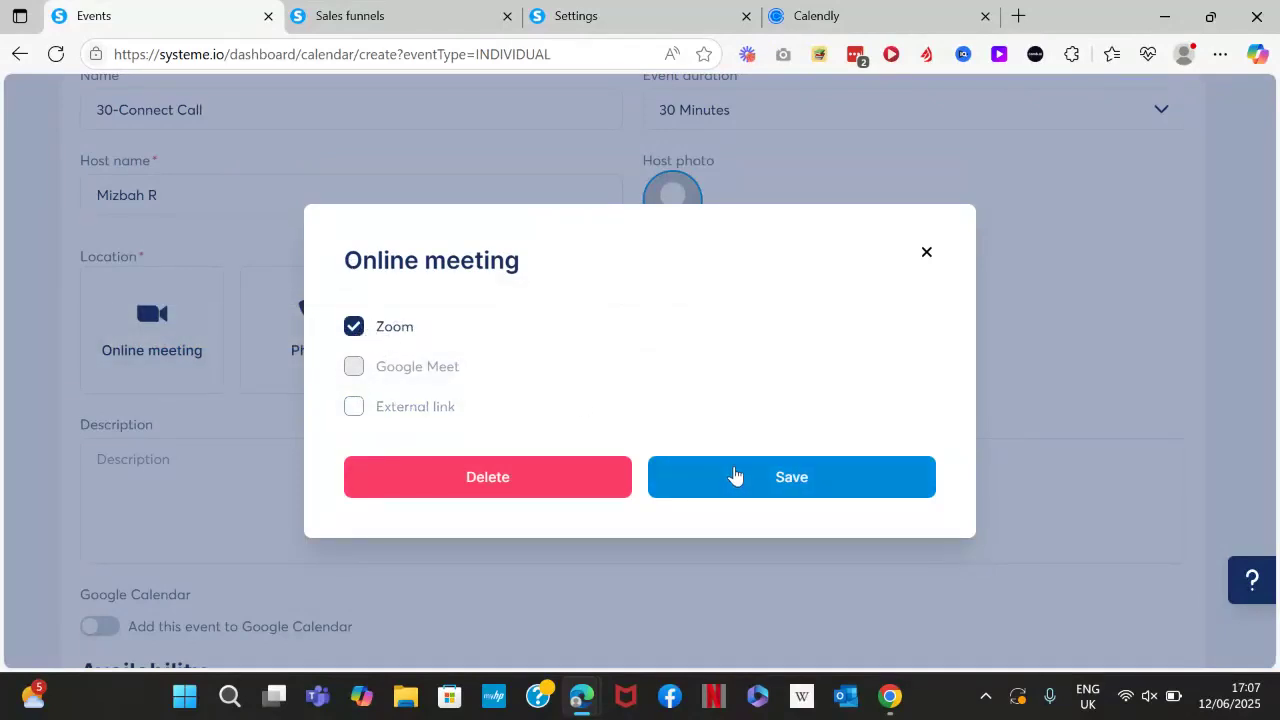
click(737, 477)
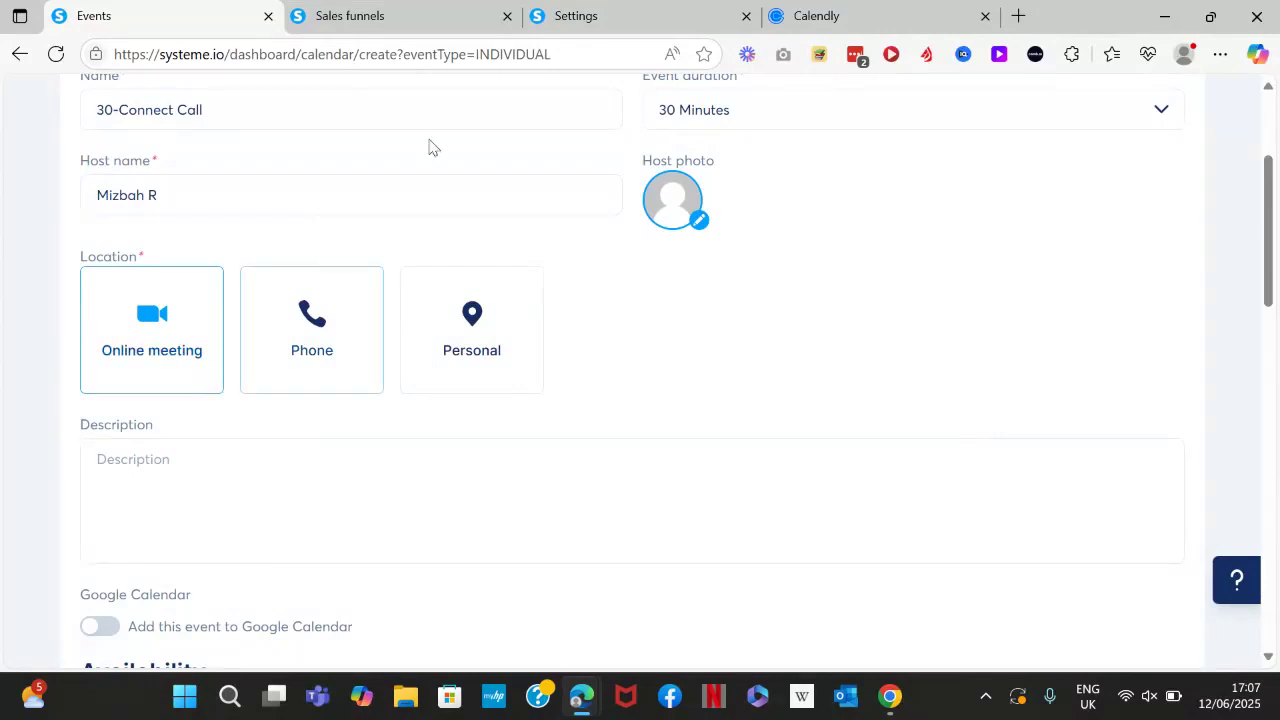
click(620, 10)
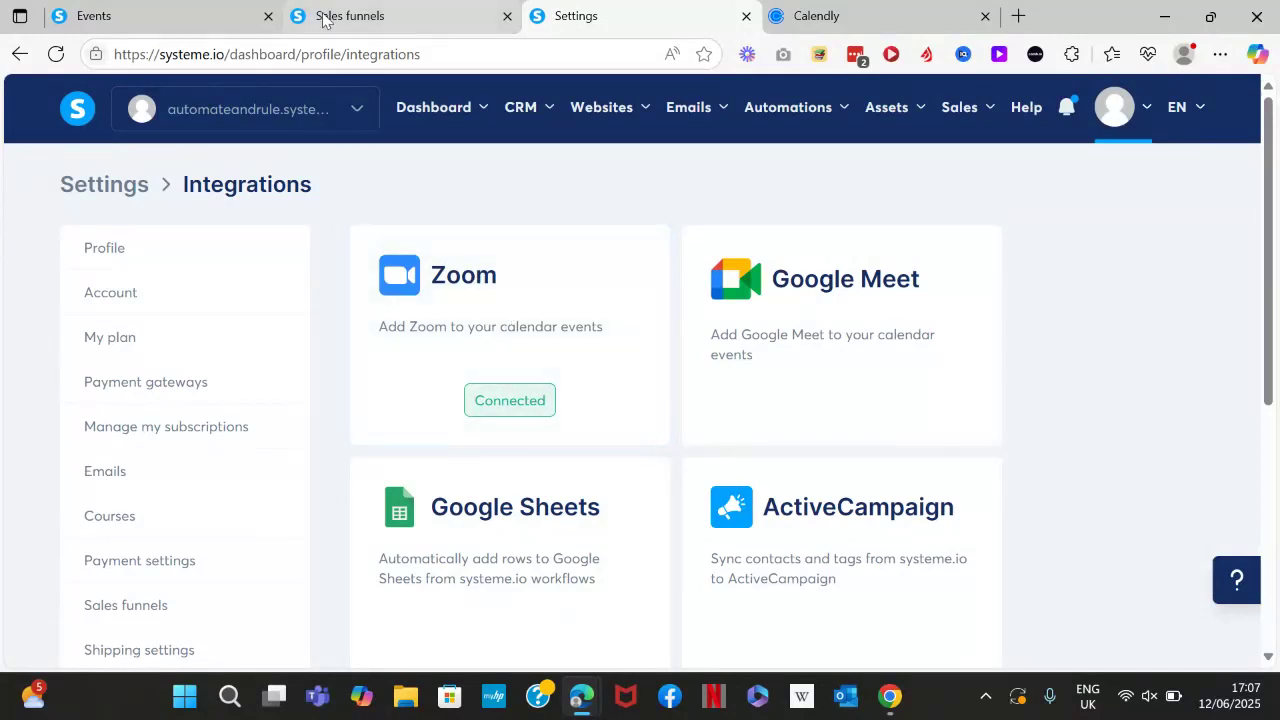
click(214, 10)
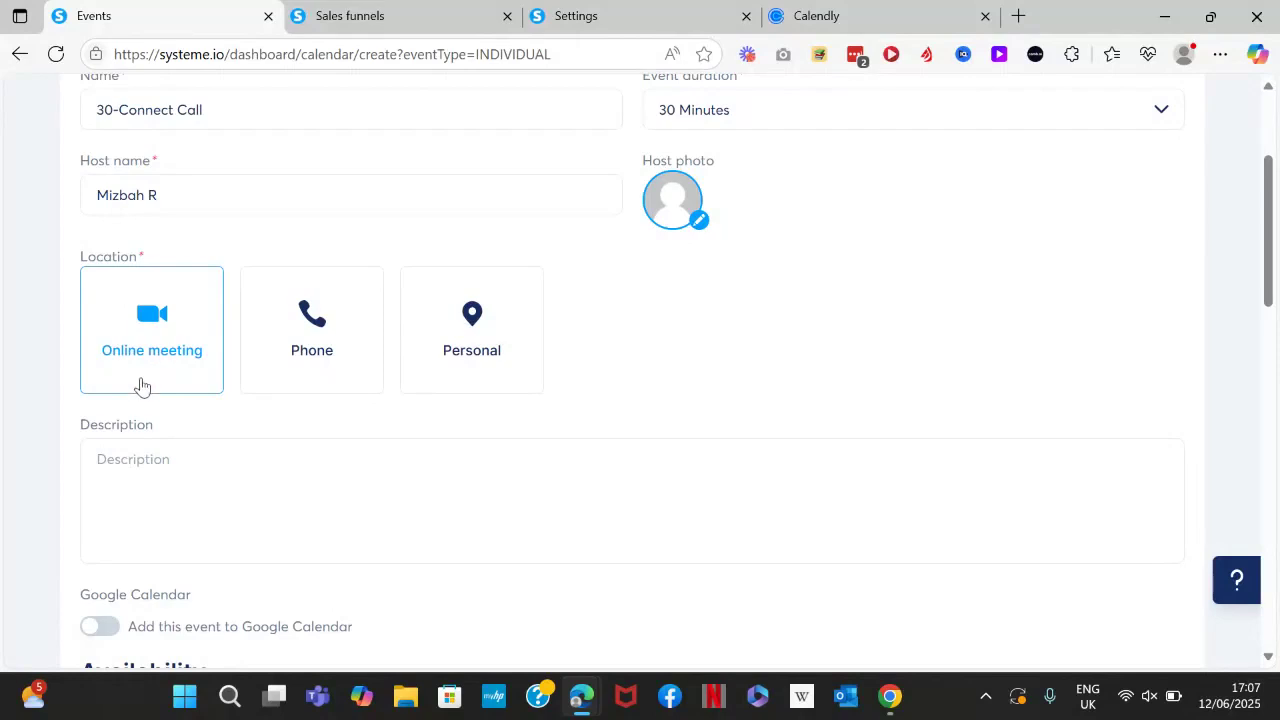
- Describe the event as "This is a 30-min Connect Call to learn more about what you do and how I can support you to grow your business."
click(155, 451)
scroll(155, 451, down, 1)
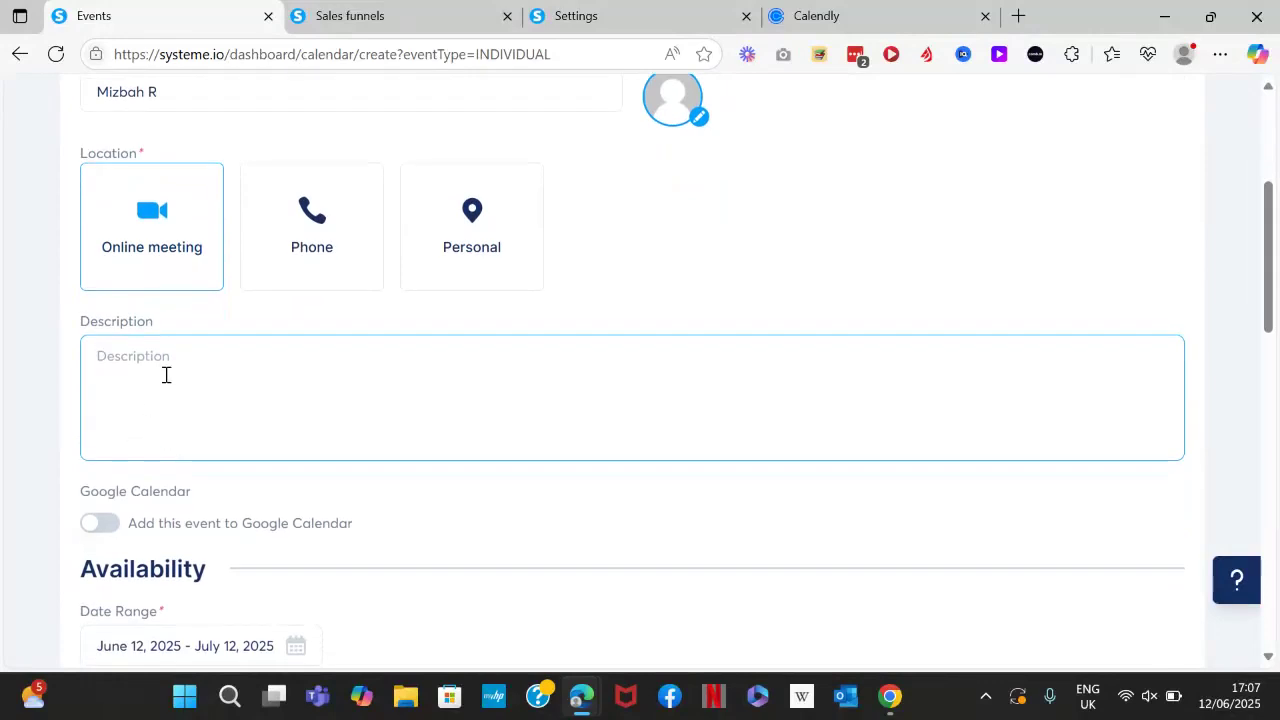
text(This is a 30-min Connect Call to learn )
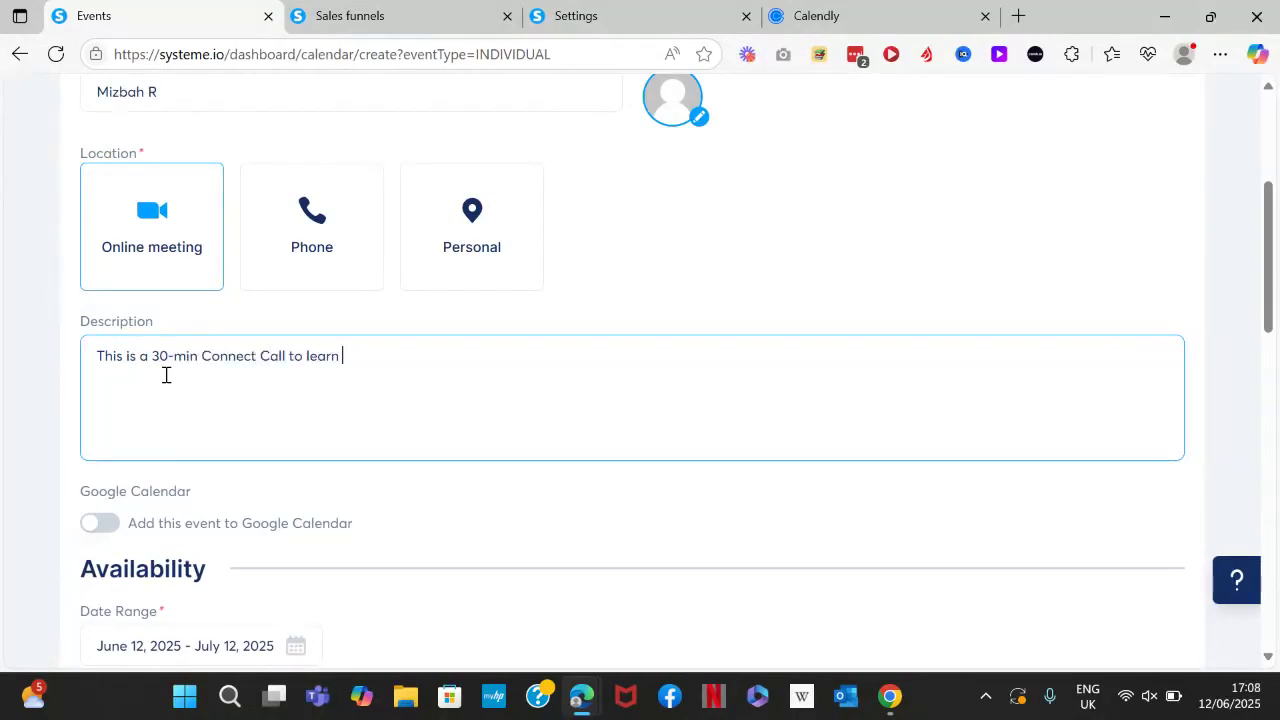
text(more about what )
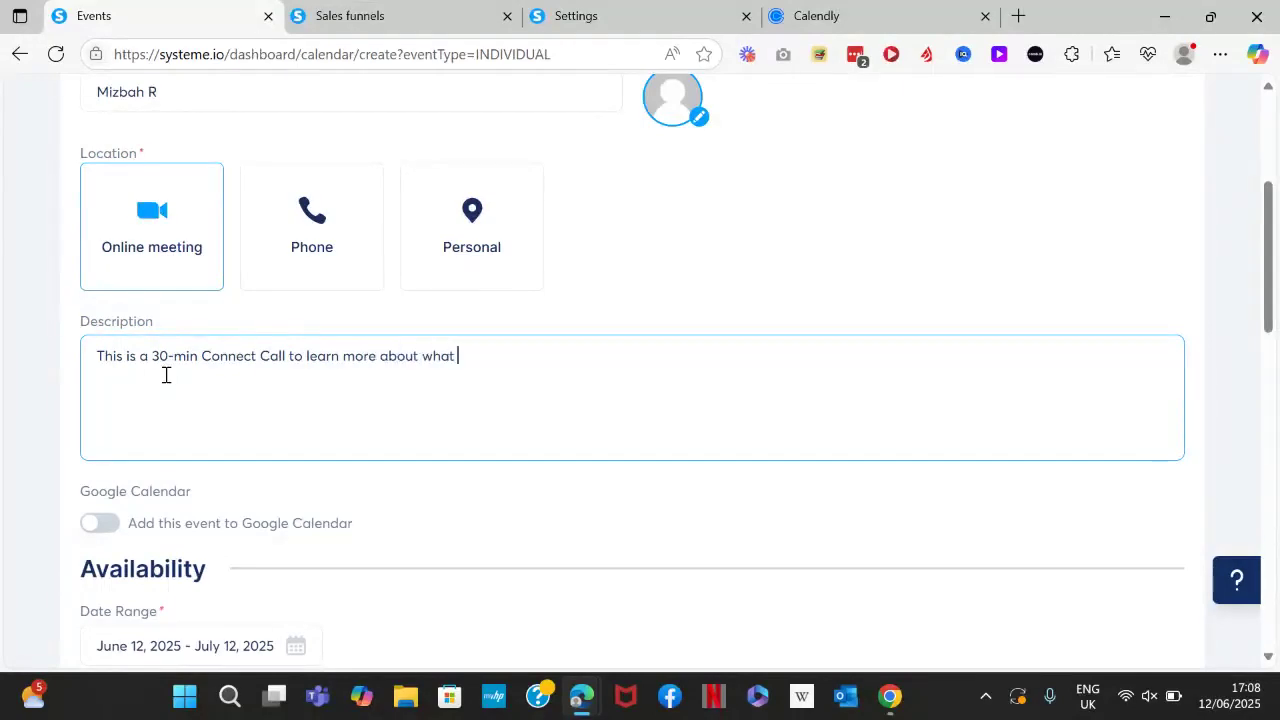
text(you do and how I can support you )
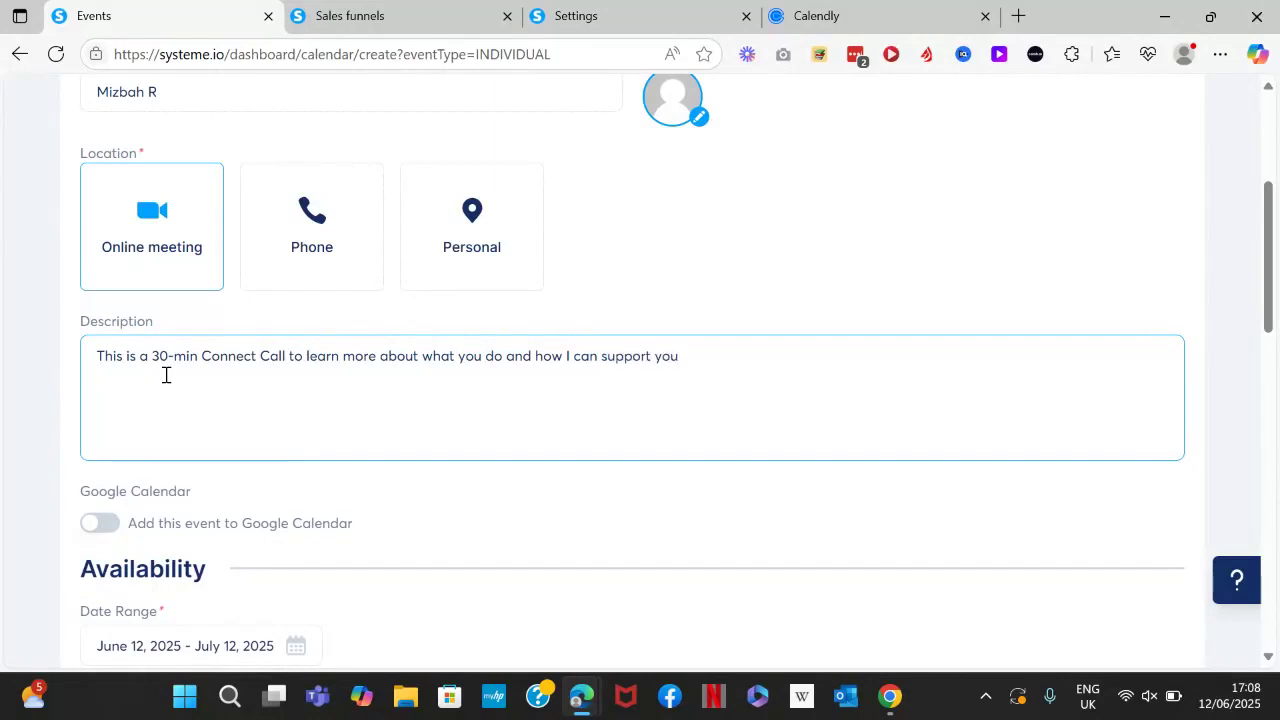
text(wo)
key(BackSpace)
key(BackSpace)
text(to grow your business.)
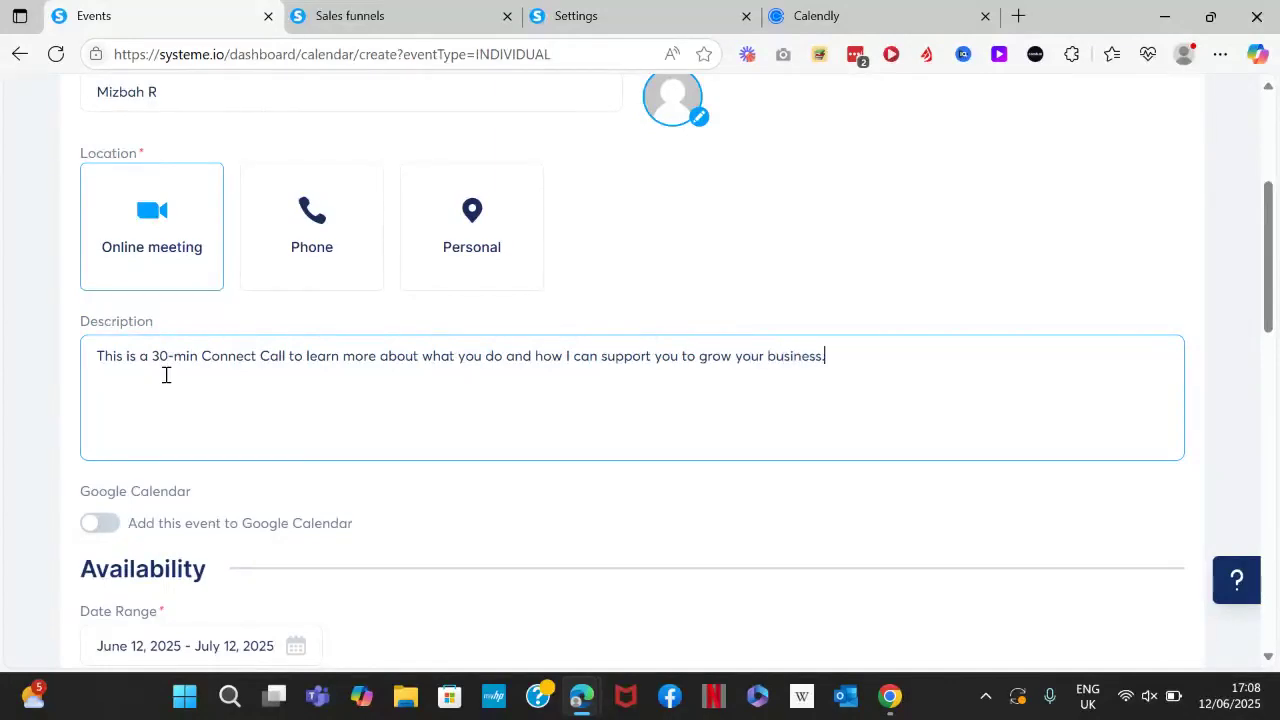
- Try to add the event to Google Calendar by choosing a calendar for it
scroll(166, 375, down, 2)
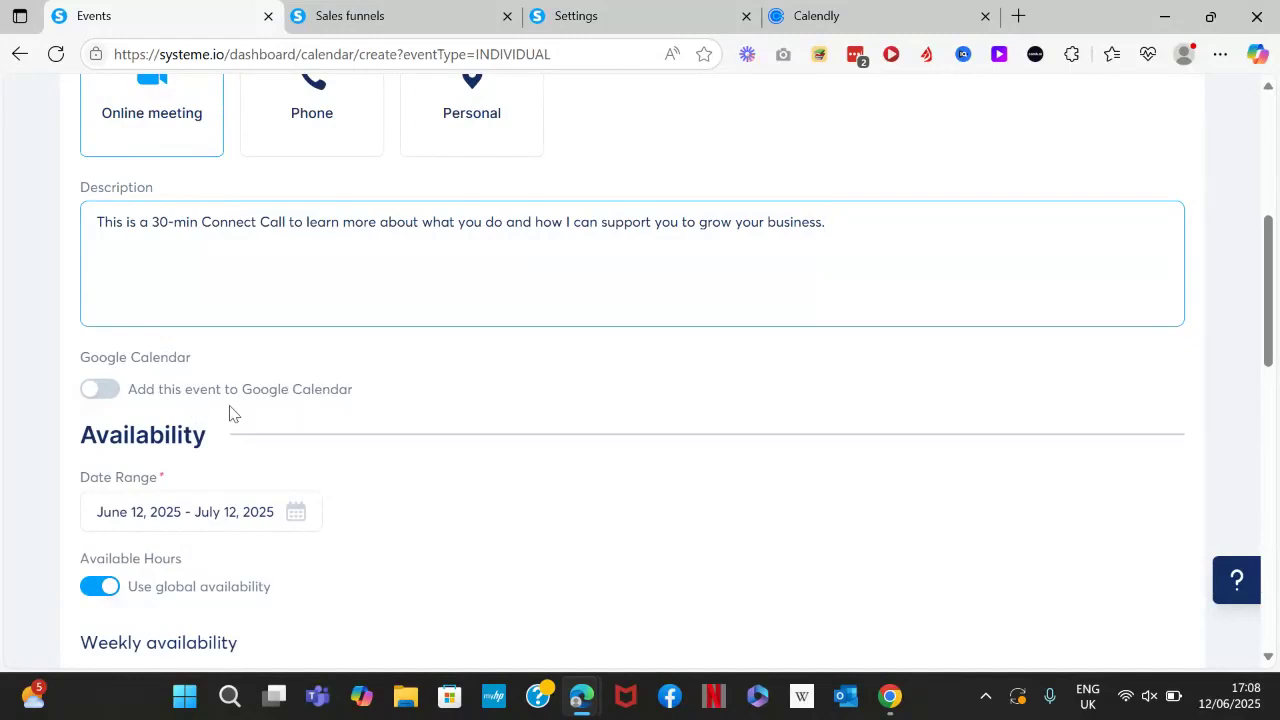
click(108, 390)
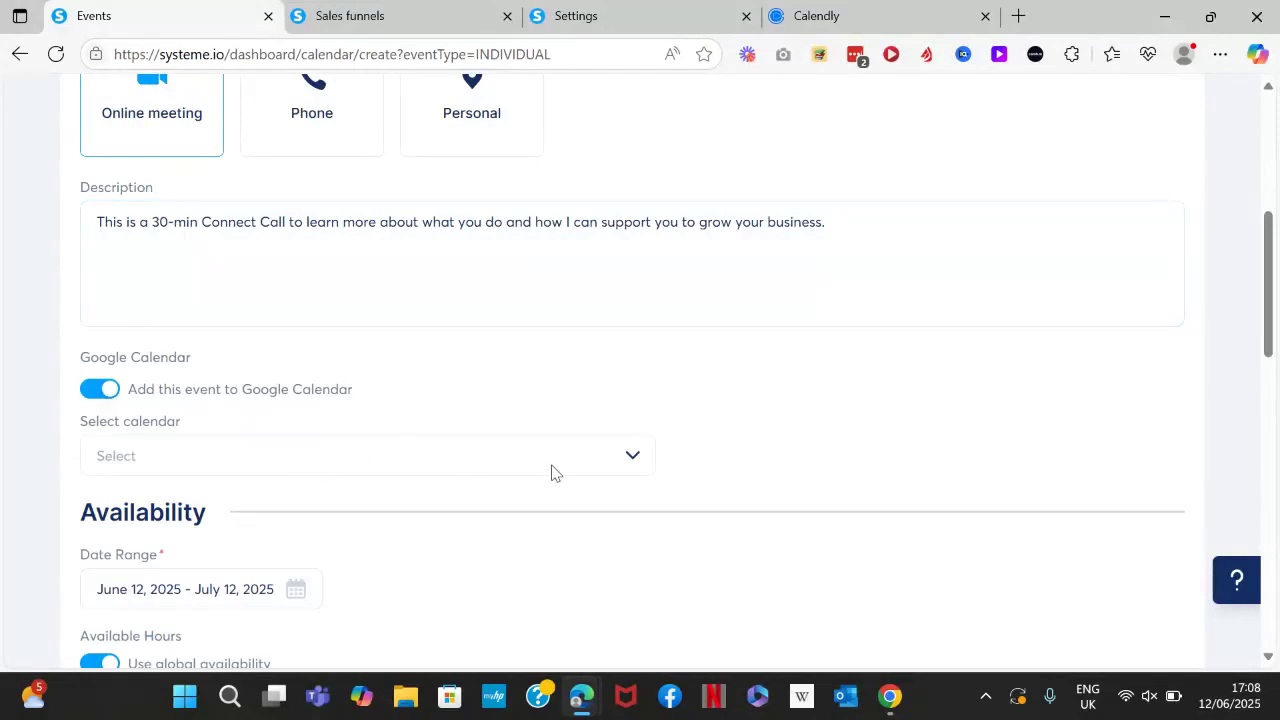
click(642, 462)
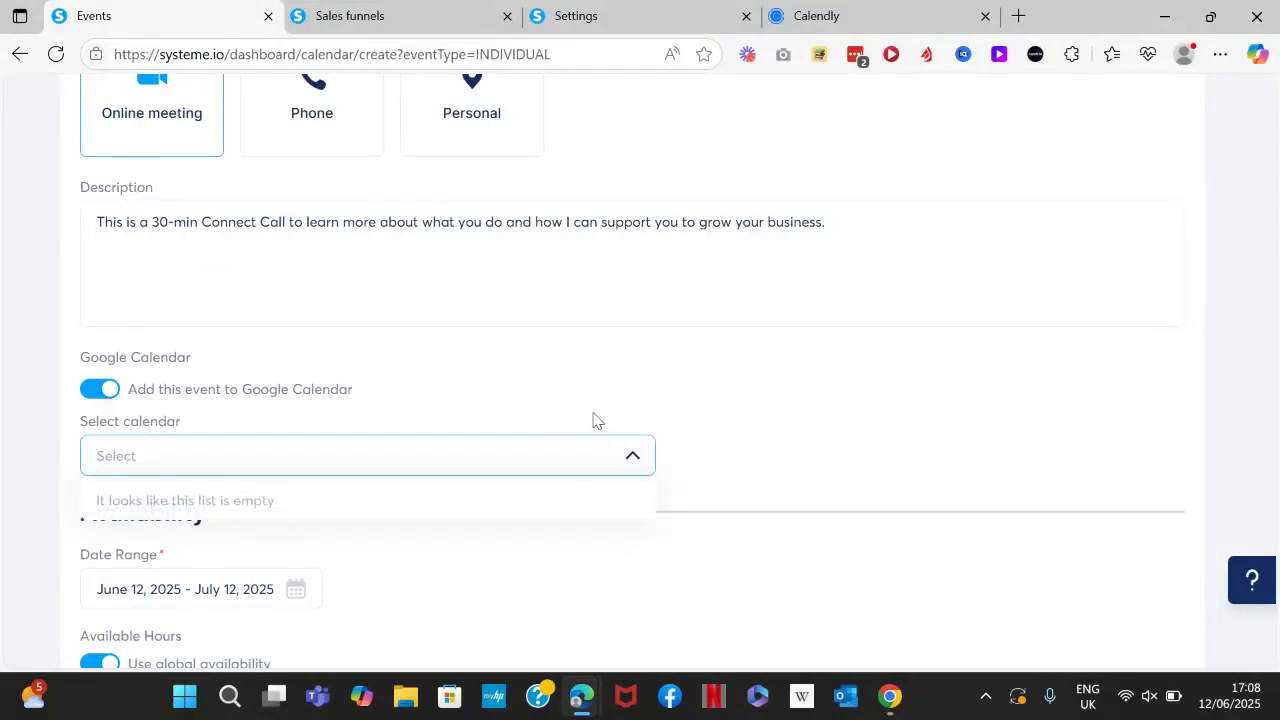
click(597, 420)
click(104, 391)
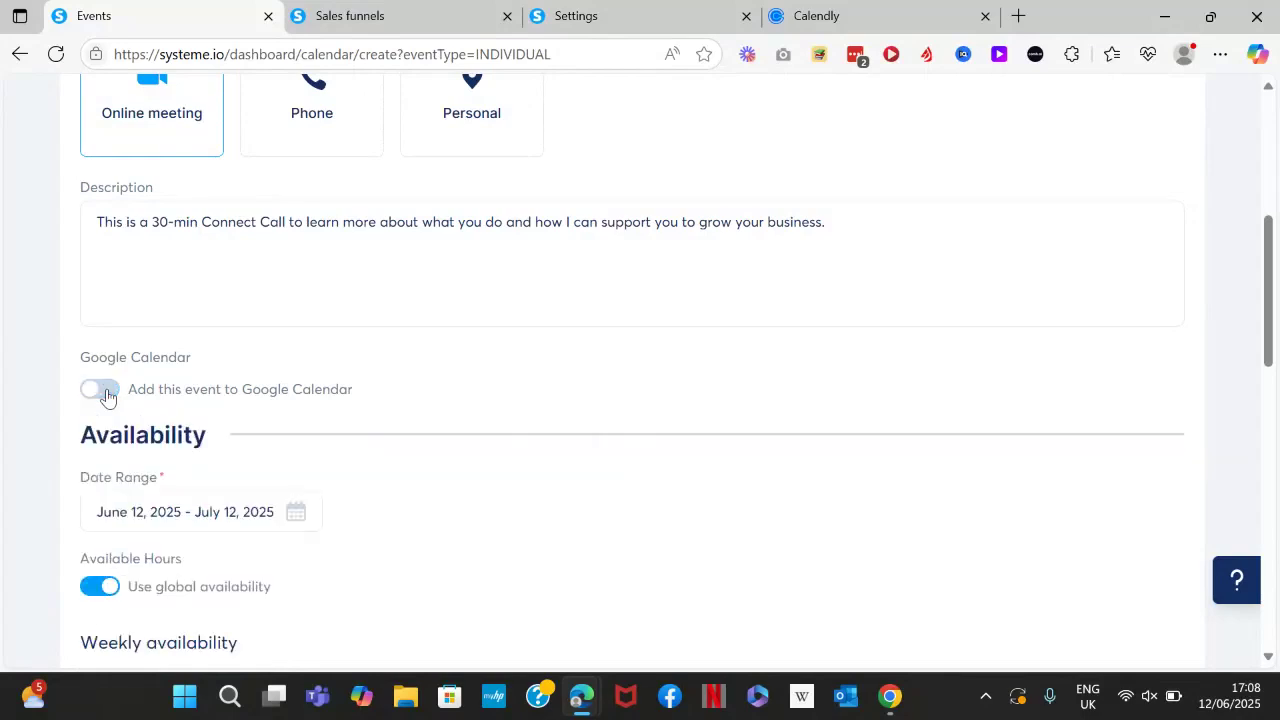
- Examine the event's date range, global availability option and weekly time slots
scroll(200, 430, down, 2)
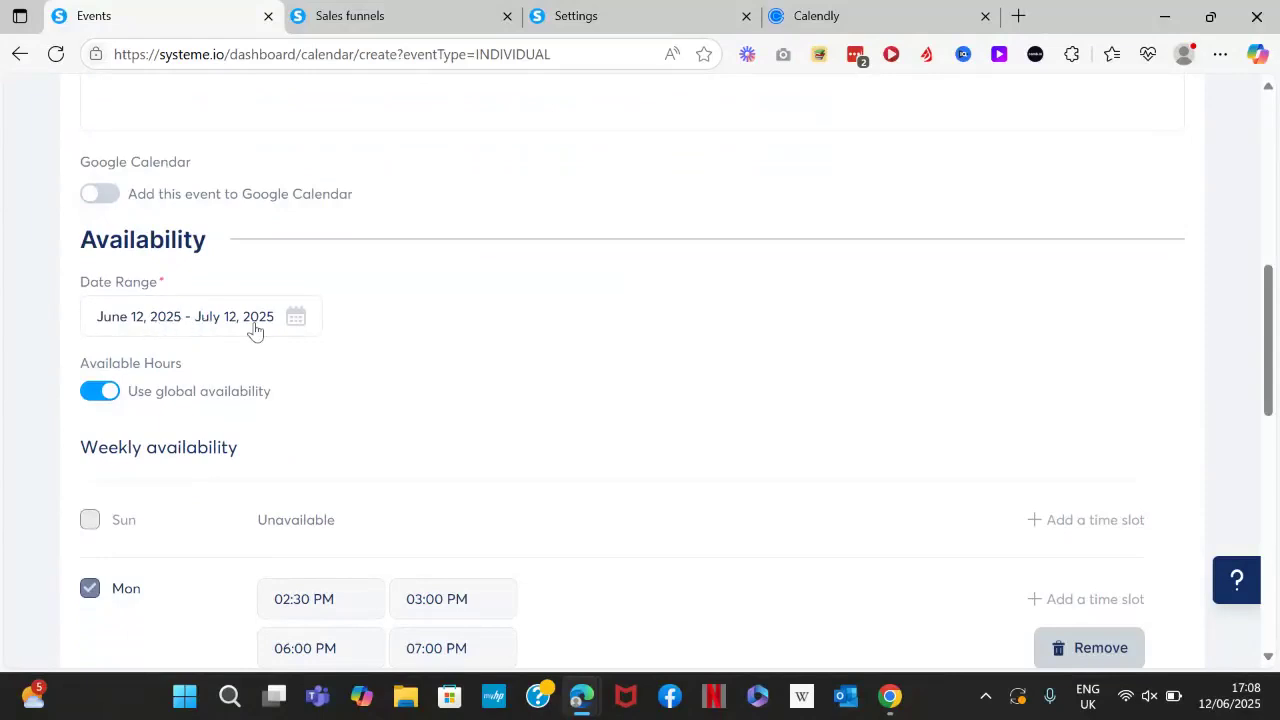
scroll(250, 330, down, 2)
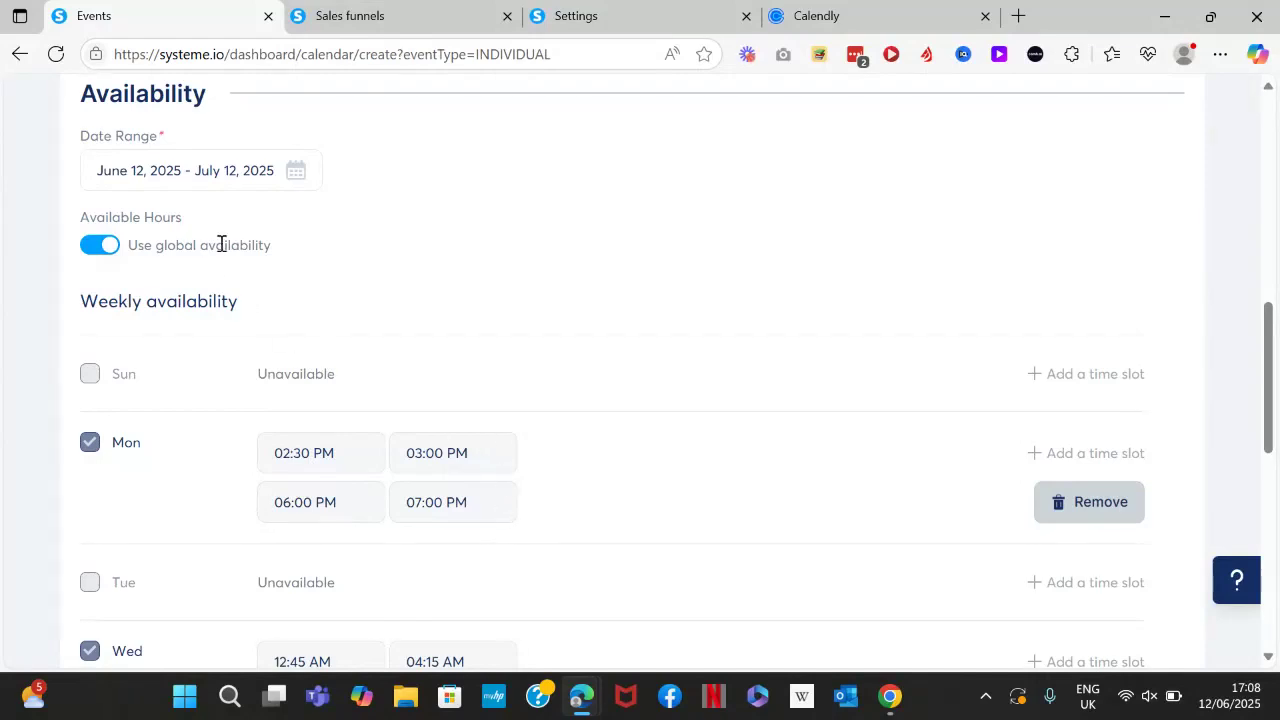
click(101, 247)
click(101, 247)
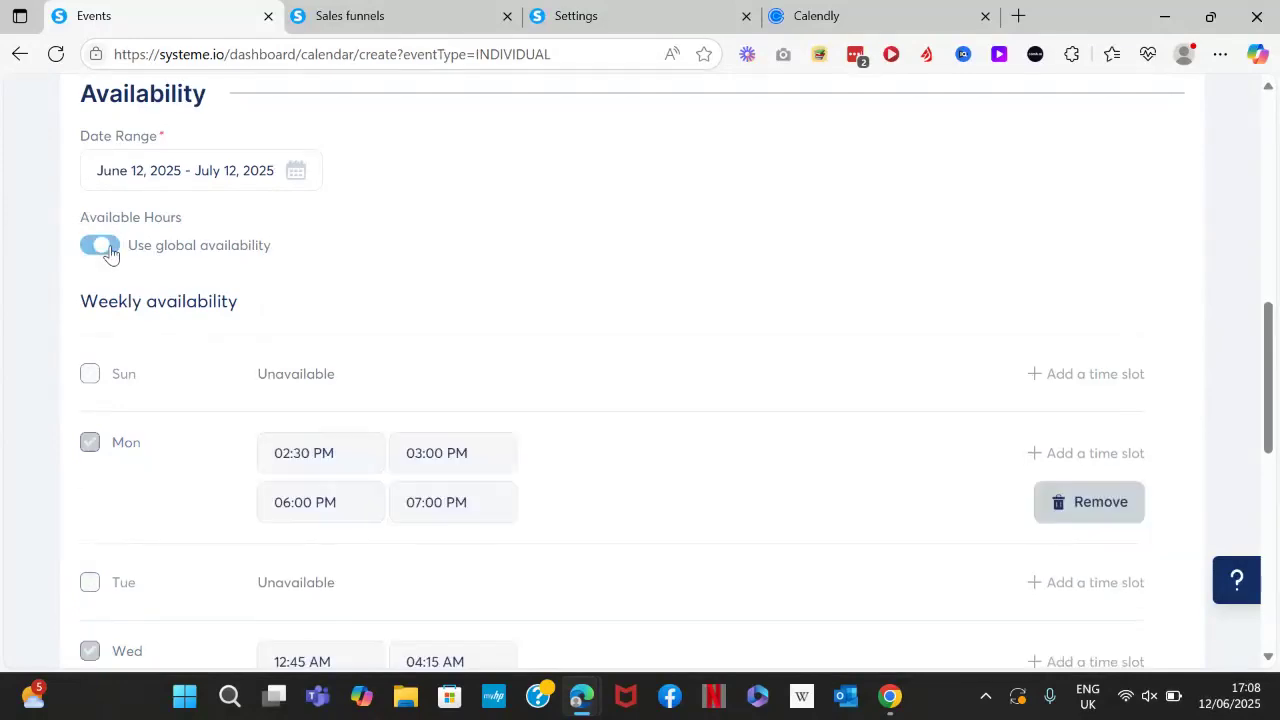
scroll(214, 266, down, 3)
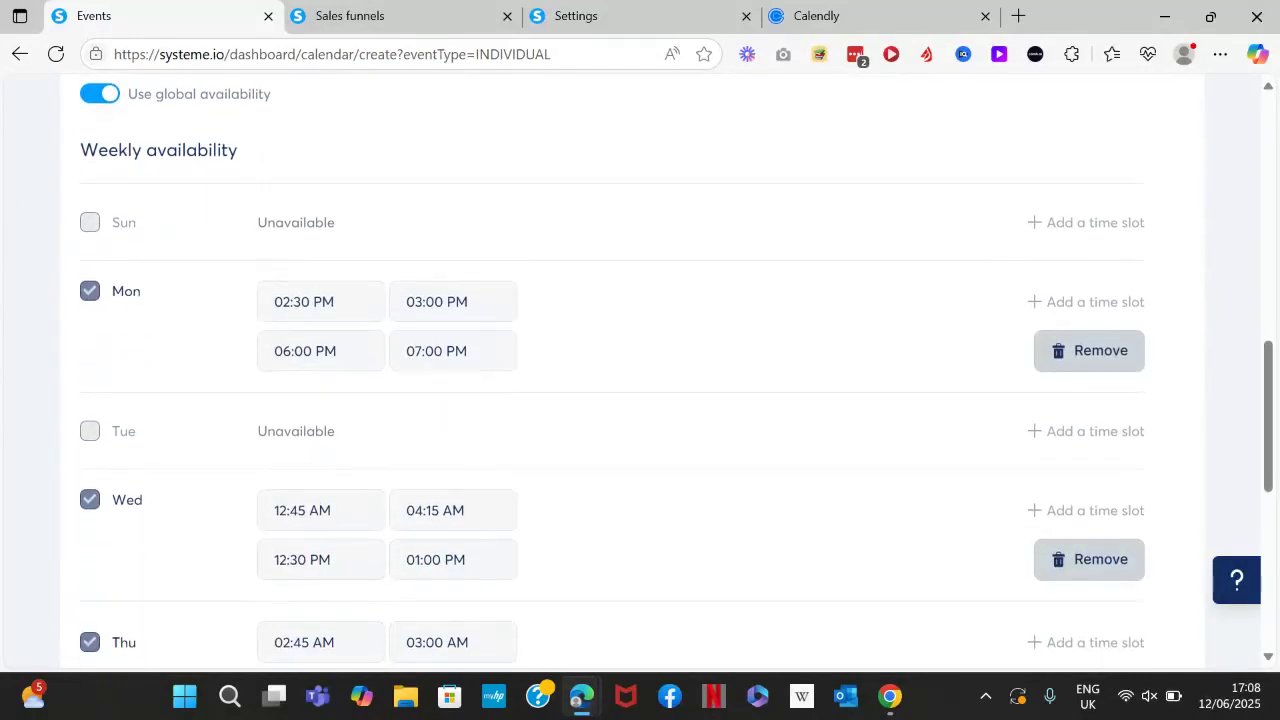
scroll(297, 177, up, 10)
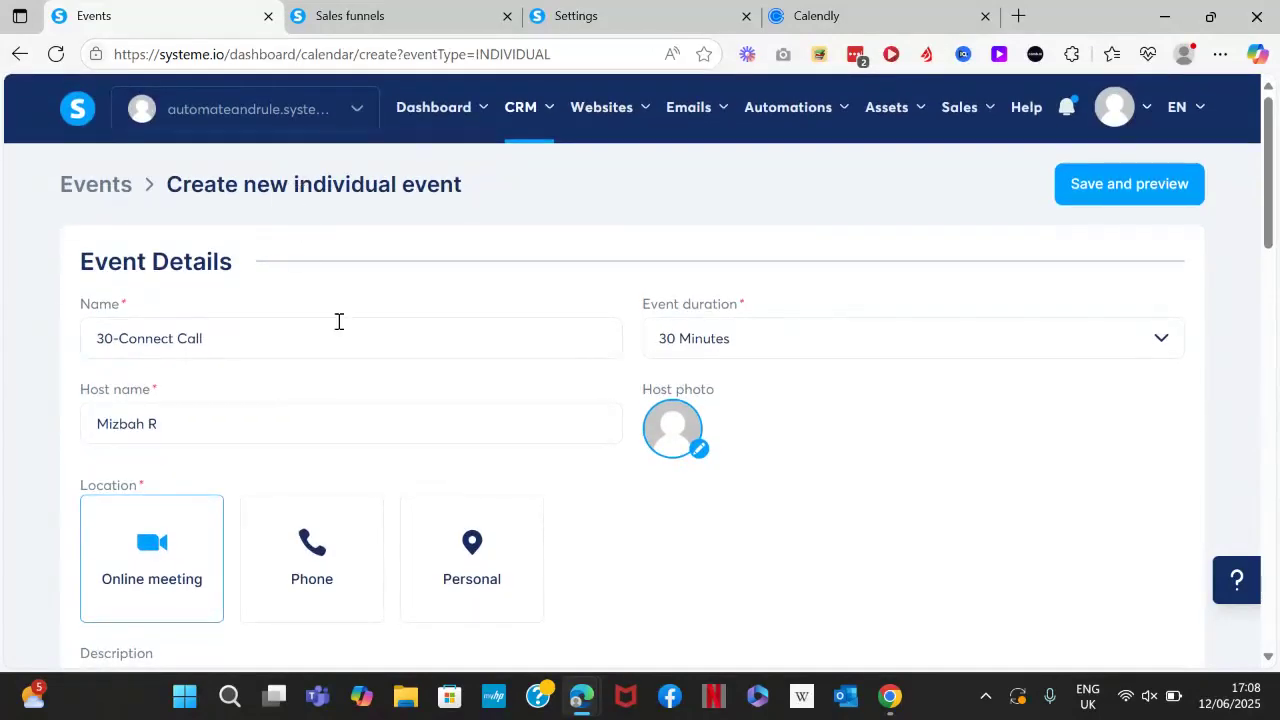
scroll(335, 316, down, 10)
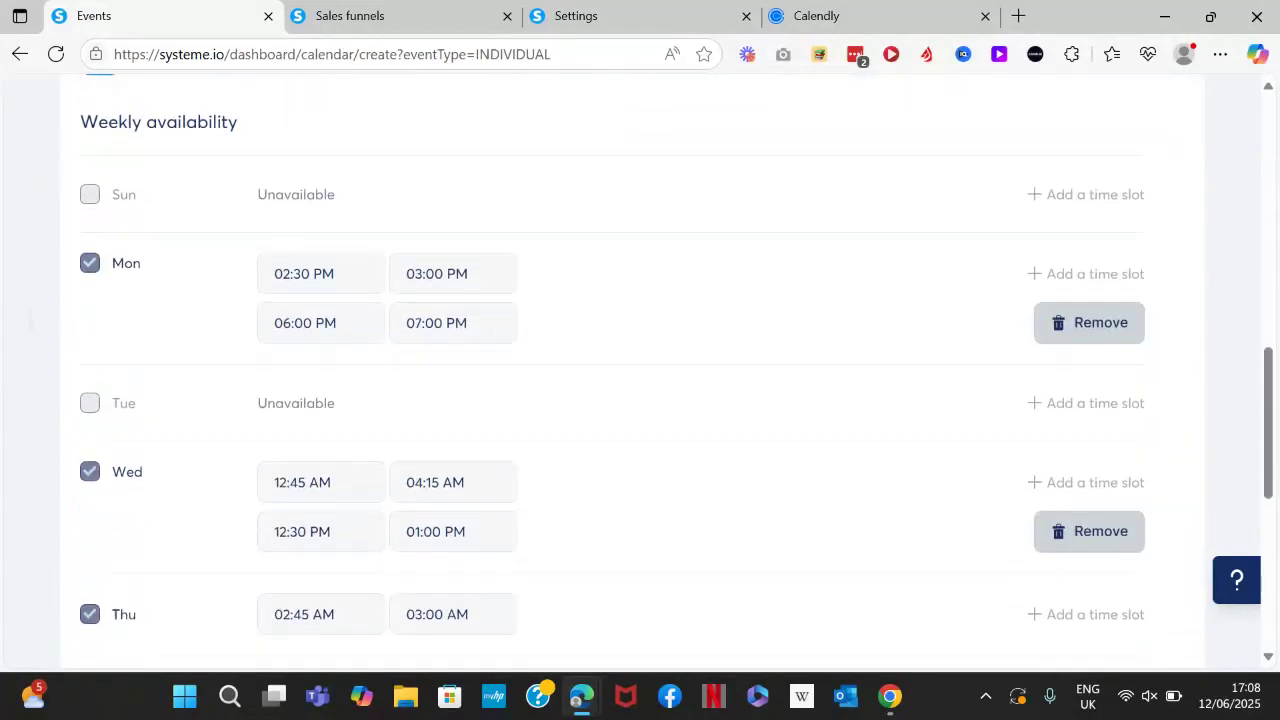
scroll(337, 374, down, 6)
scroll(337, 374, up, 7)
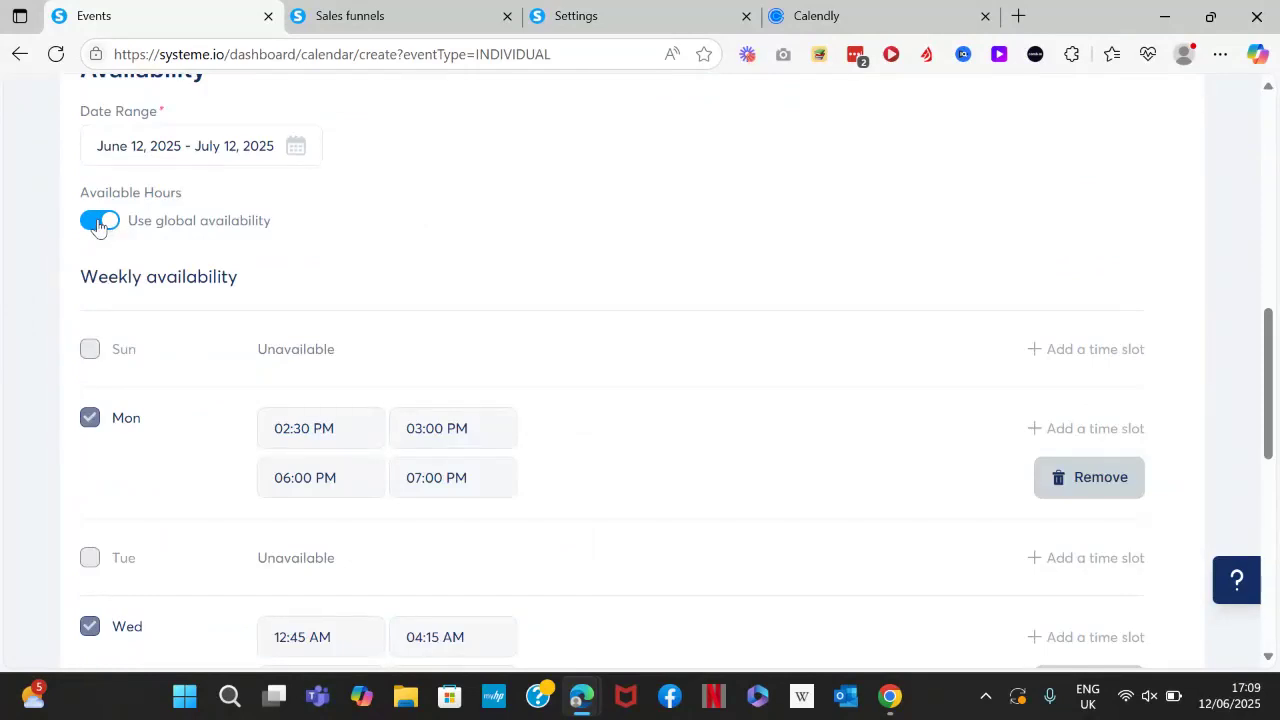
- Try event-specific hours with an extra time slot on Monday, and switch the event back to global availability
click(98, 222)
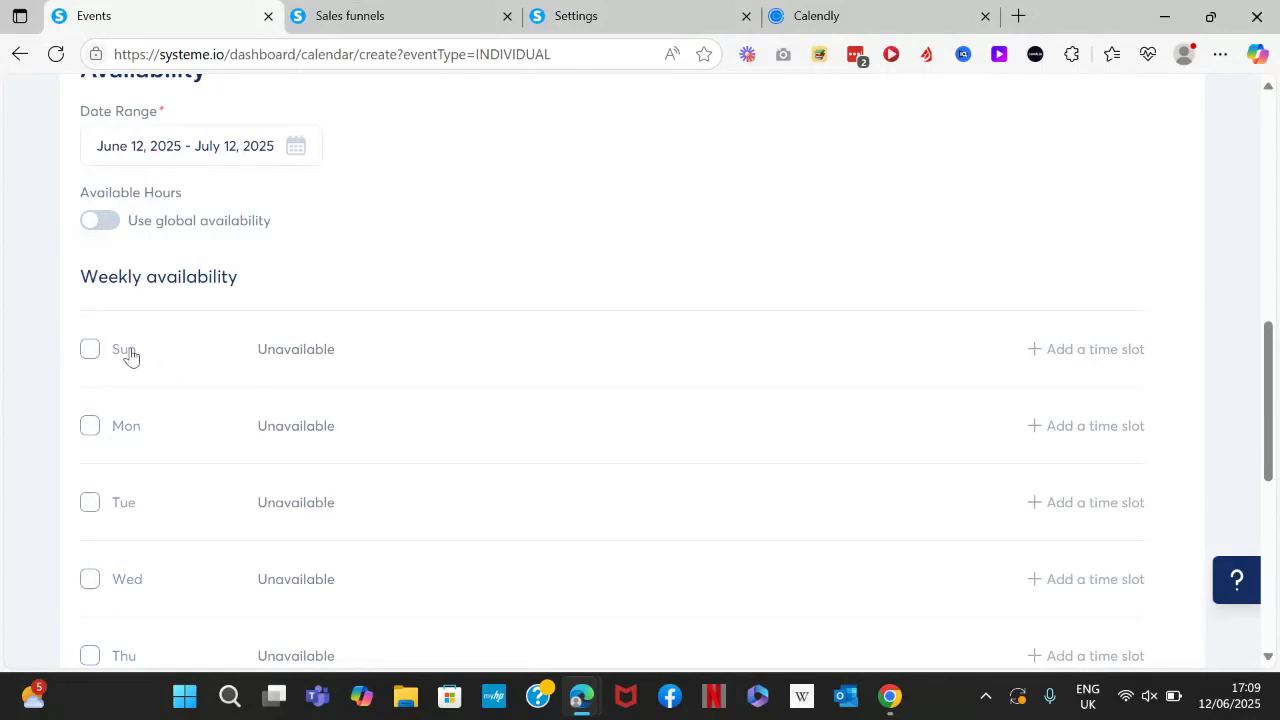
scroll(126, 354, down, 1)
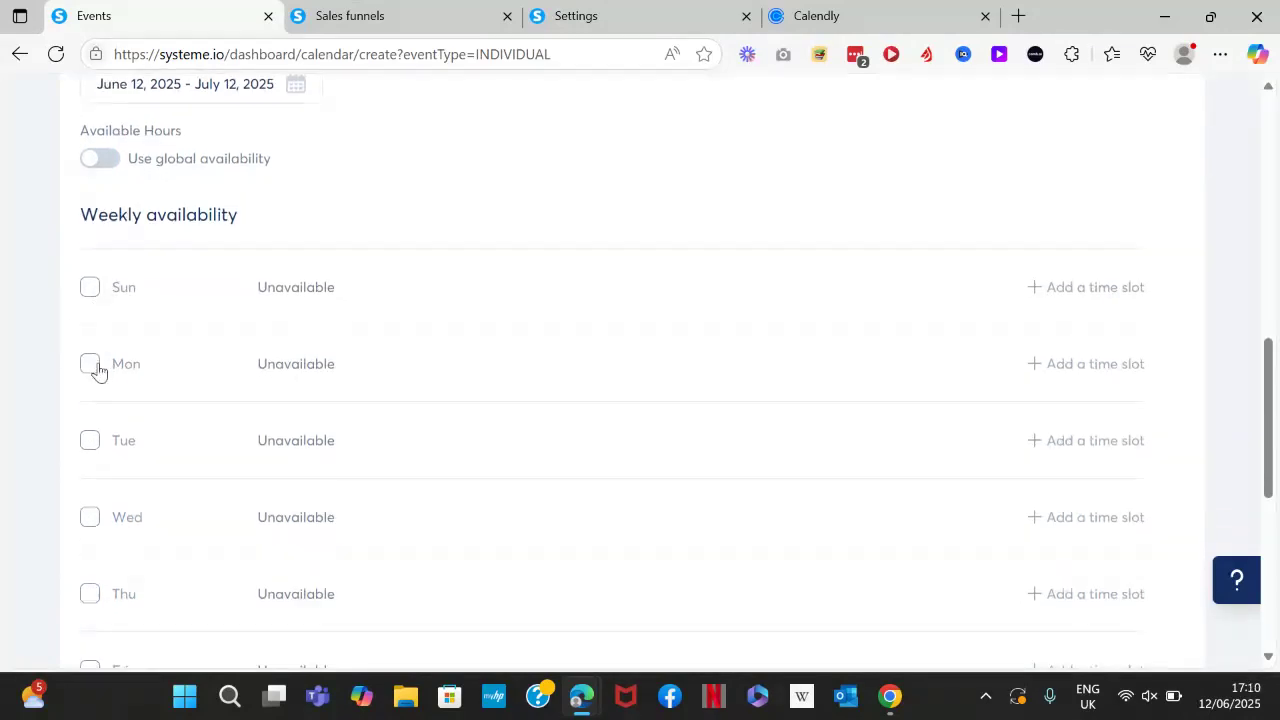
click(92, 367)
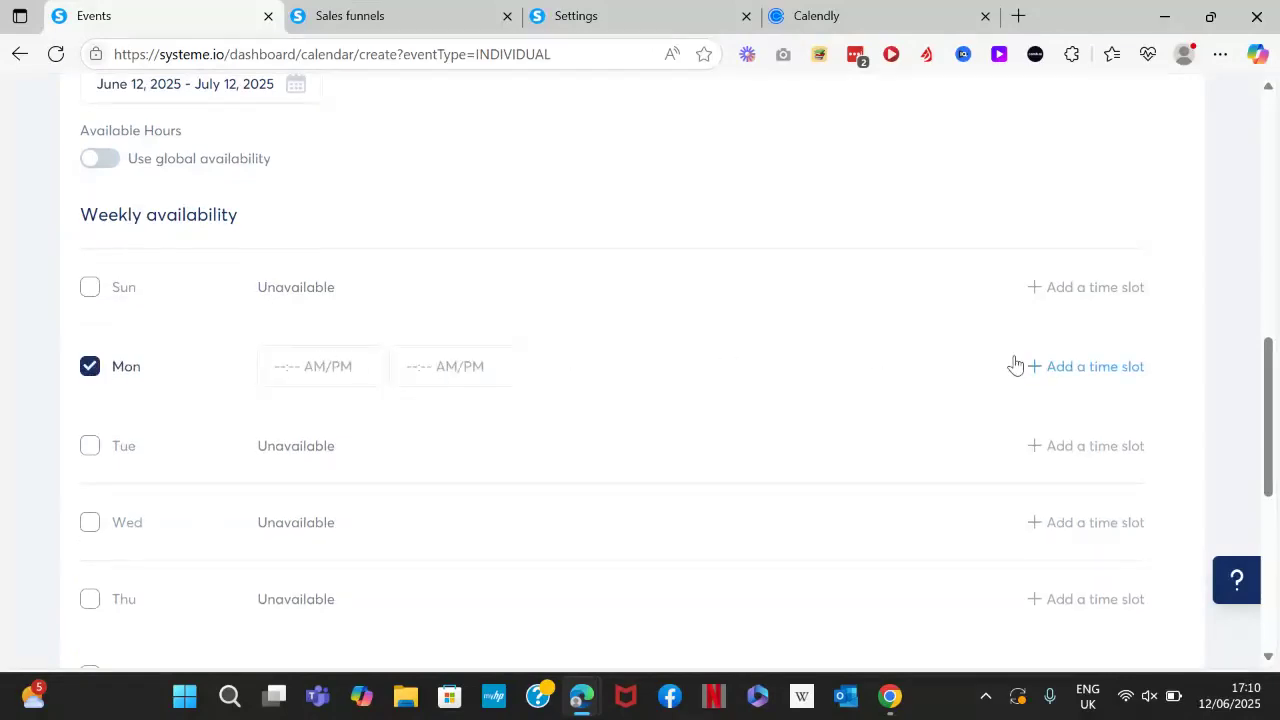
click(1046, 366)
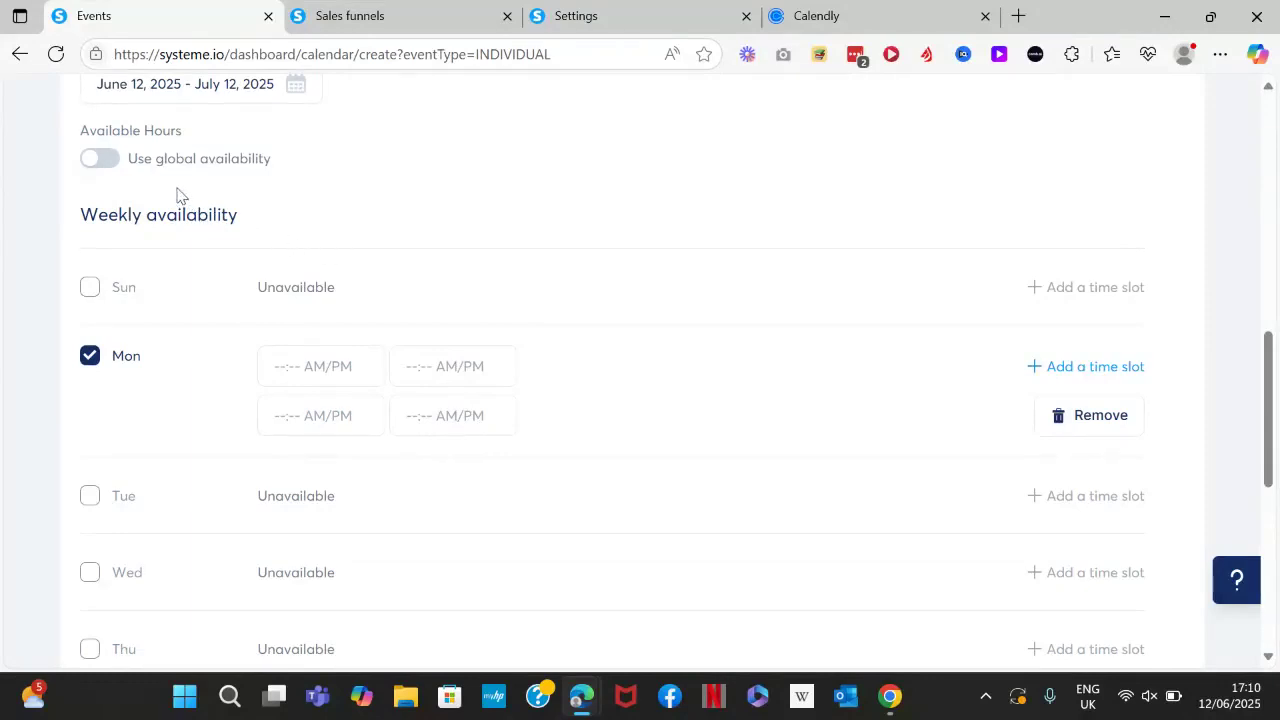
click(106, 163)
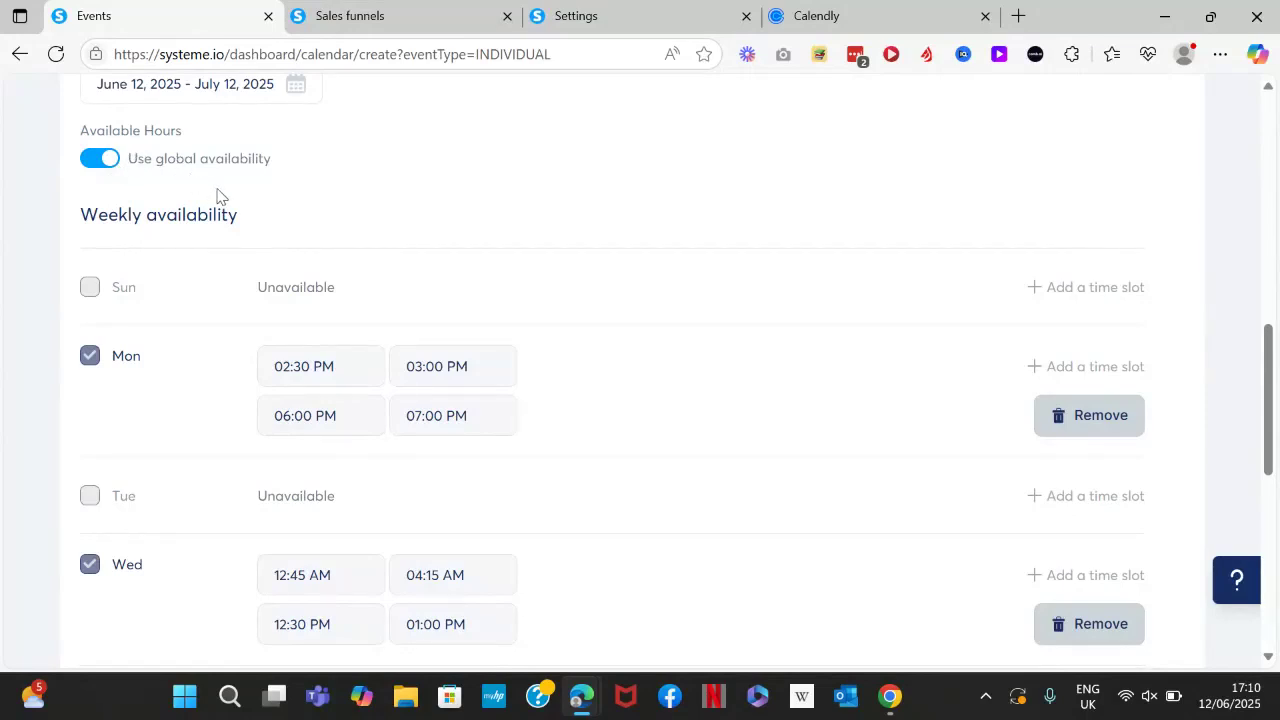
- Set the event's daily limit to 2, keeping 30-minute start time increments
scroll(217, 195, down, 5)
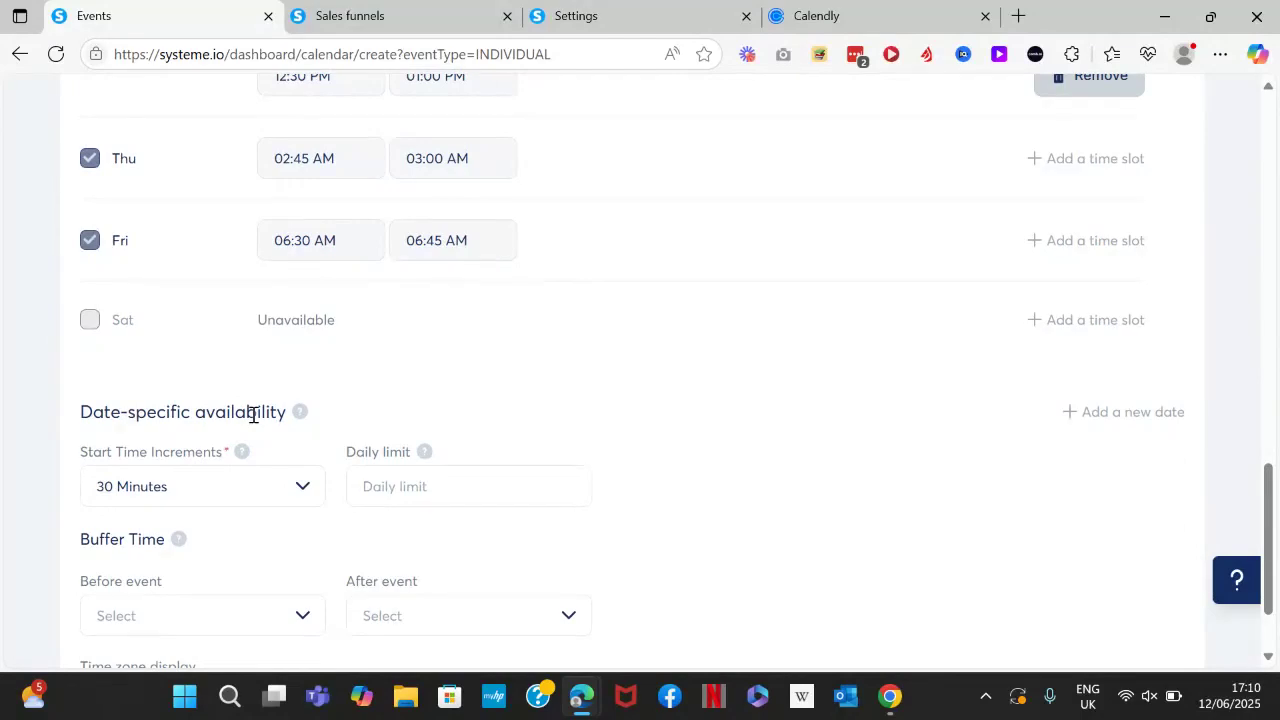
scroll(165, 345, down, 1)
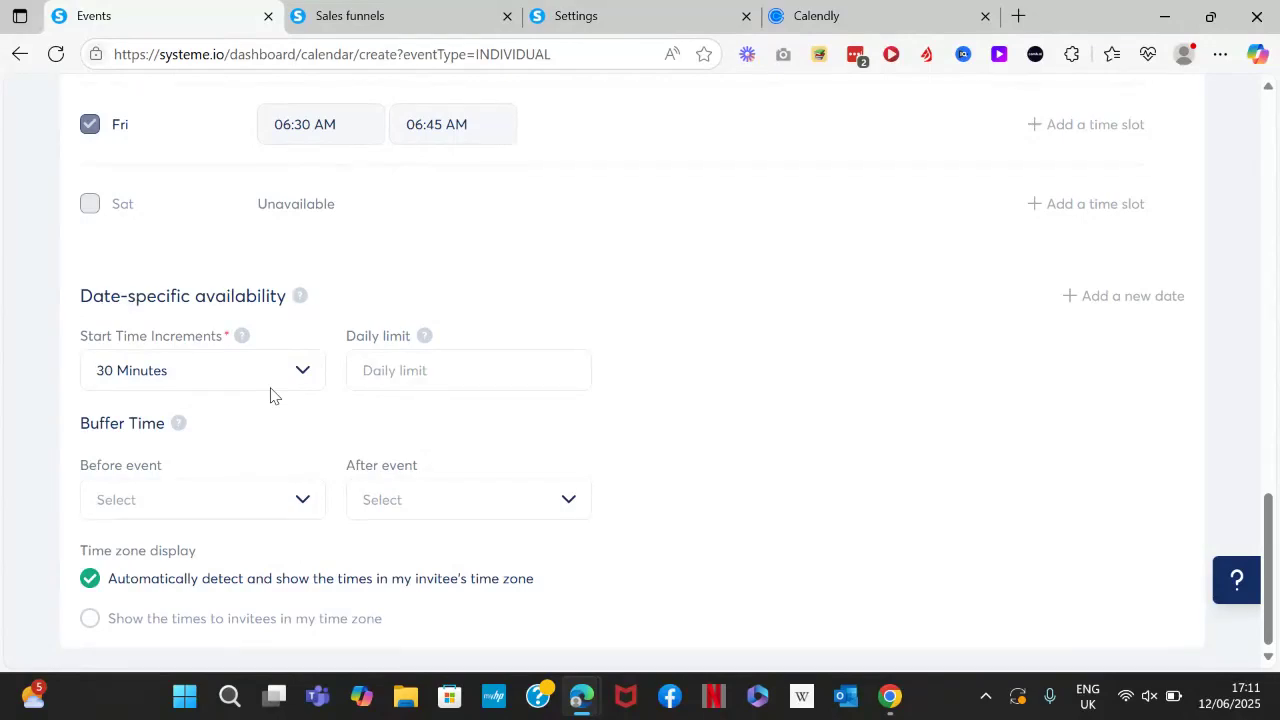
click(401, 370)
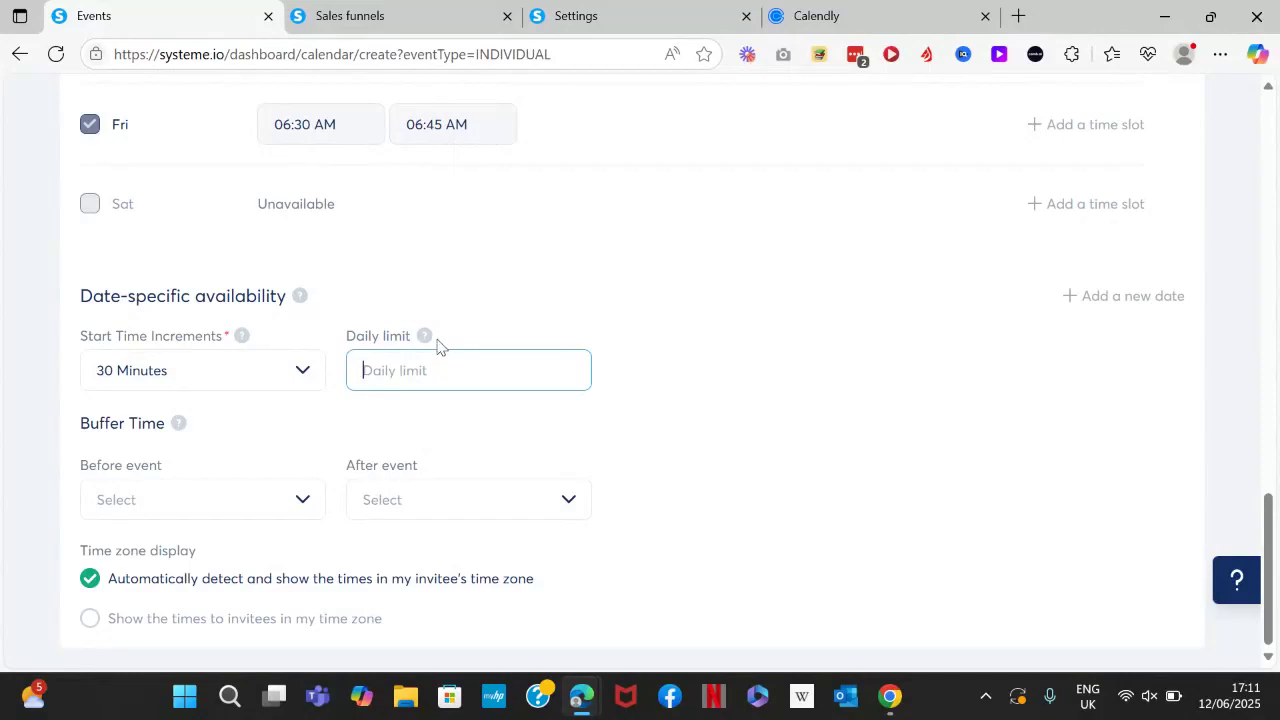
click(424, 340)
click(433, 373)
text(2)
scroll(465, 443, down, 1)
scroll(329, 437, up, 1)
- Set the event's buffer time to 20 minutes before and 20 minutes after each booking
click(181, 428)
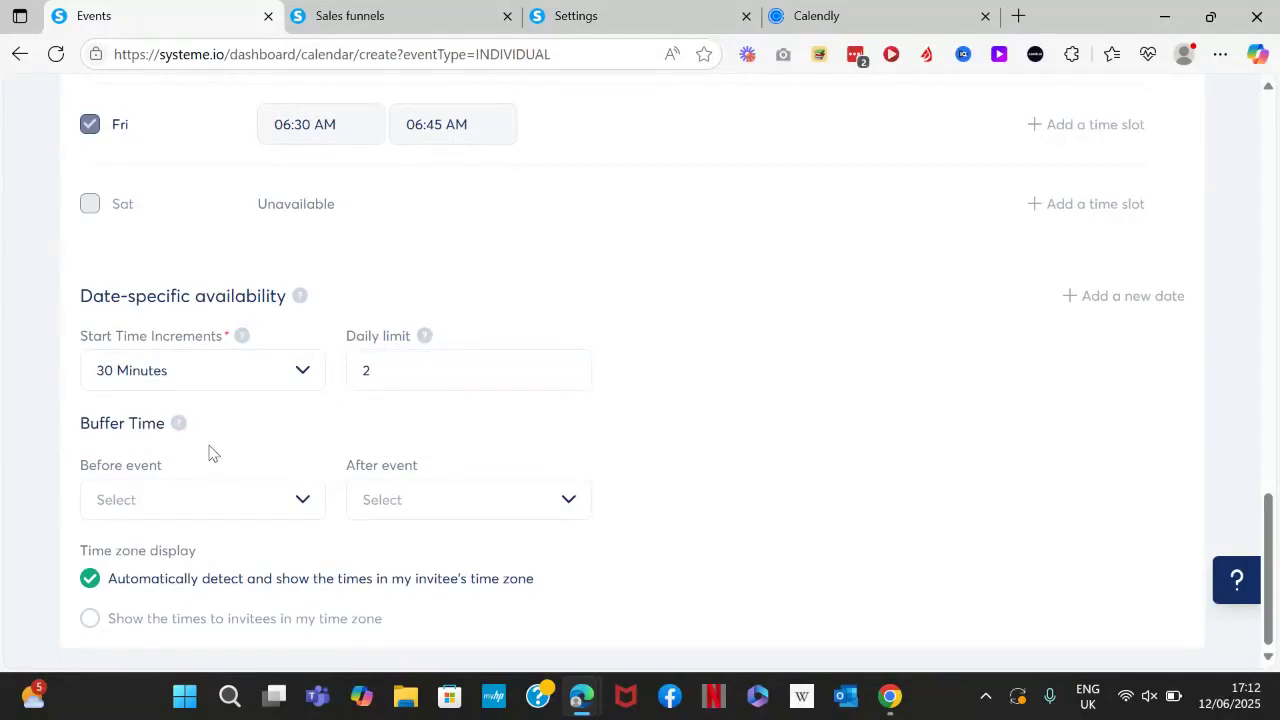
click(302, 503)
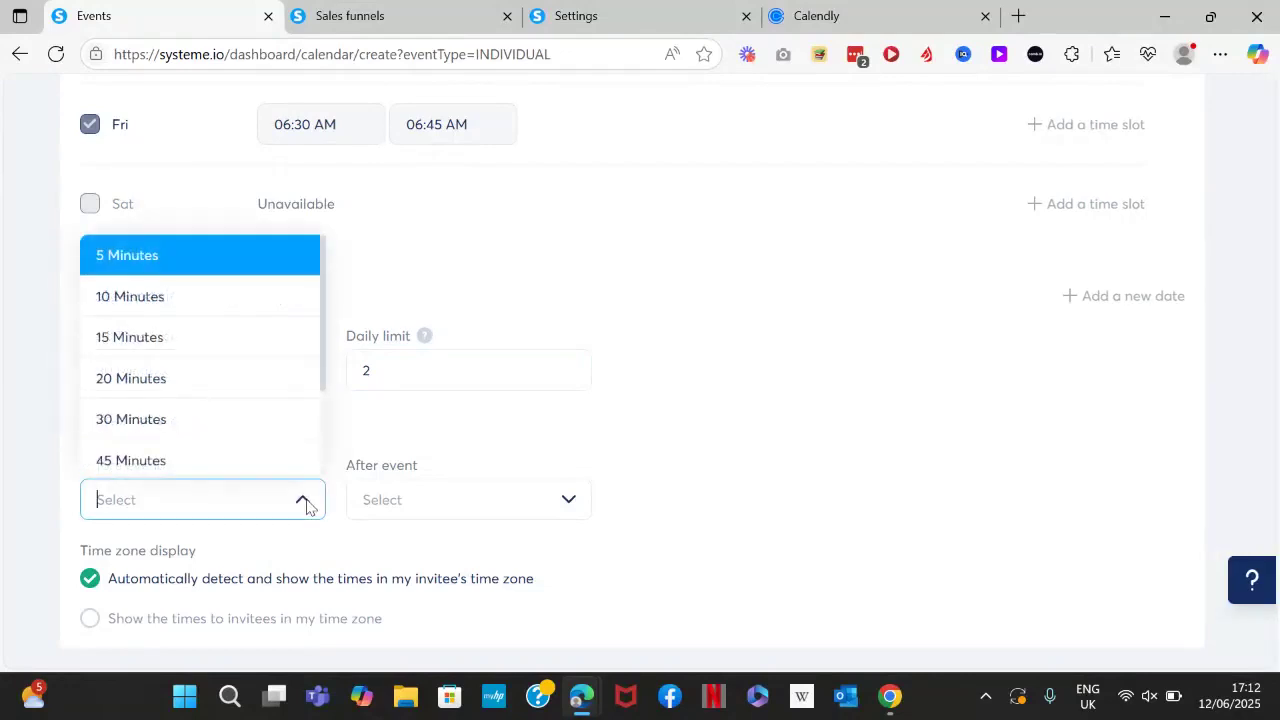
click(223, 375)
click(529, 508)
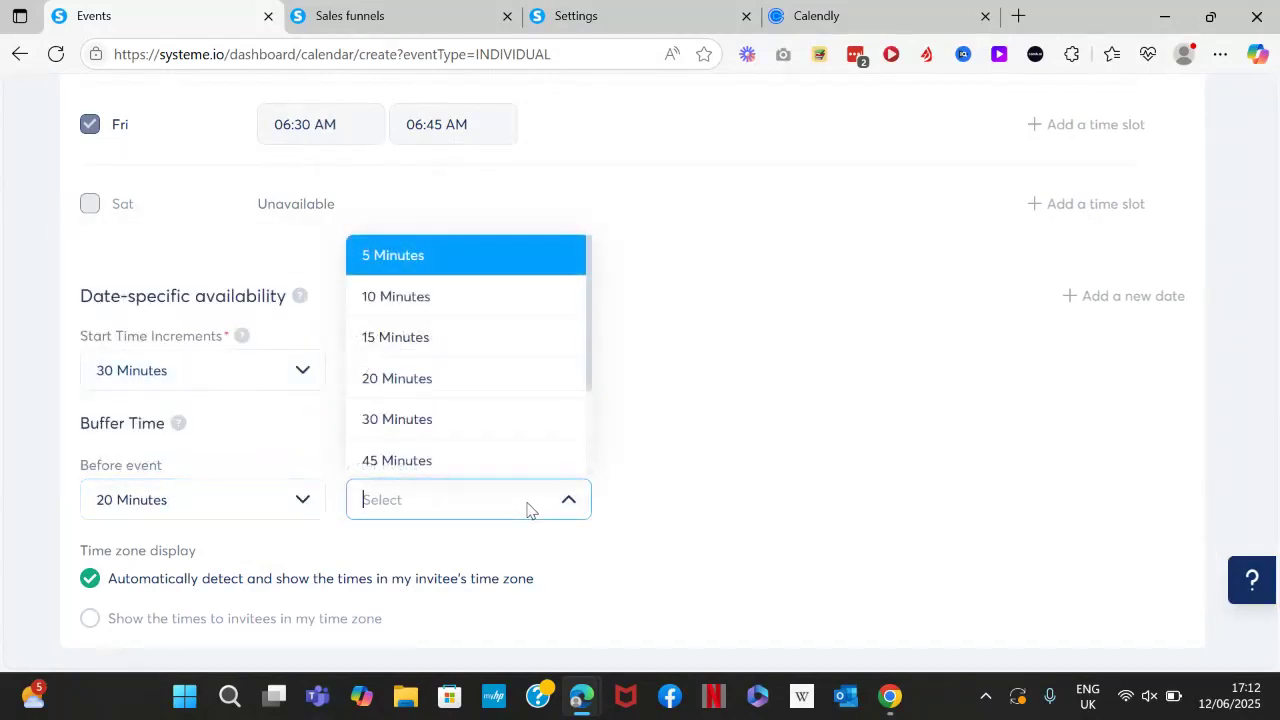
click(460, 378)
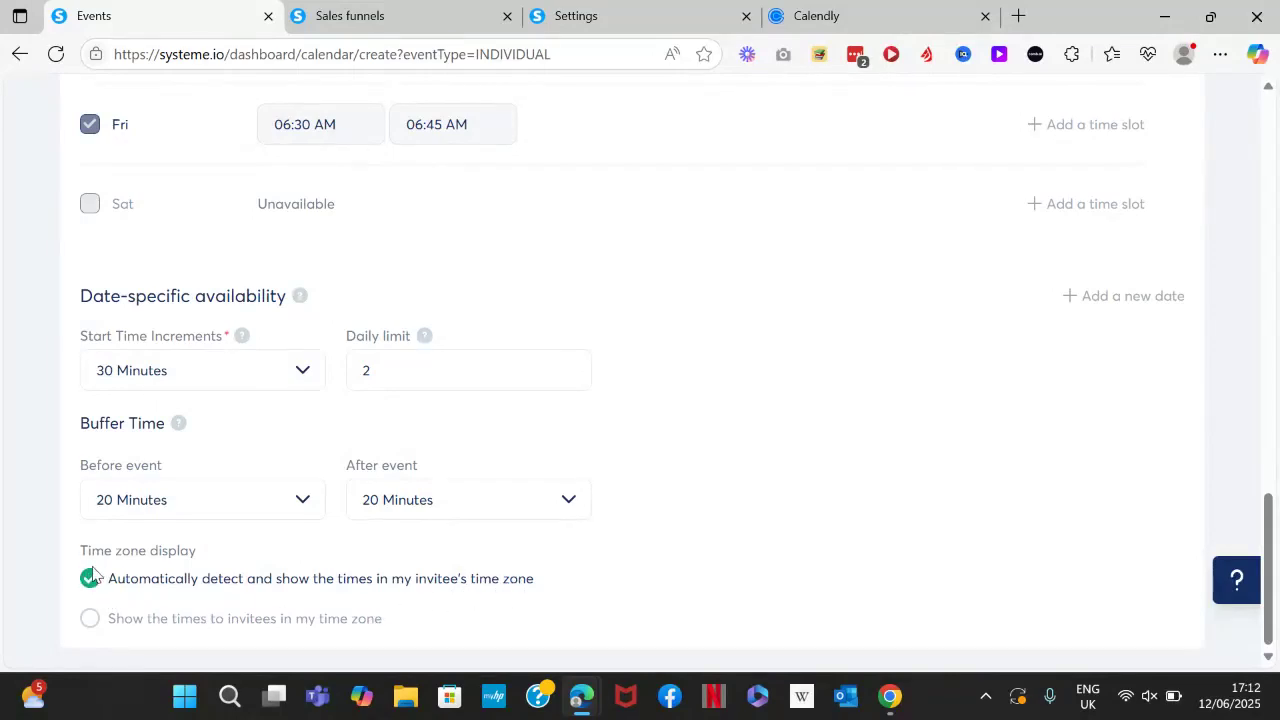
- Save the event and check the bookable times for June 16 and 18 in its preview
drag(1268, 570, 1270, 170)
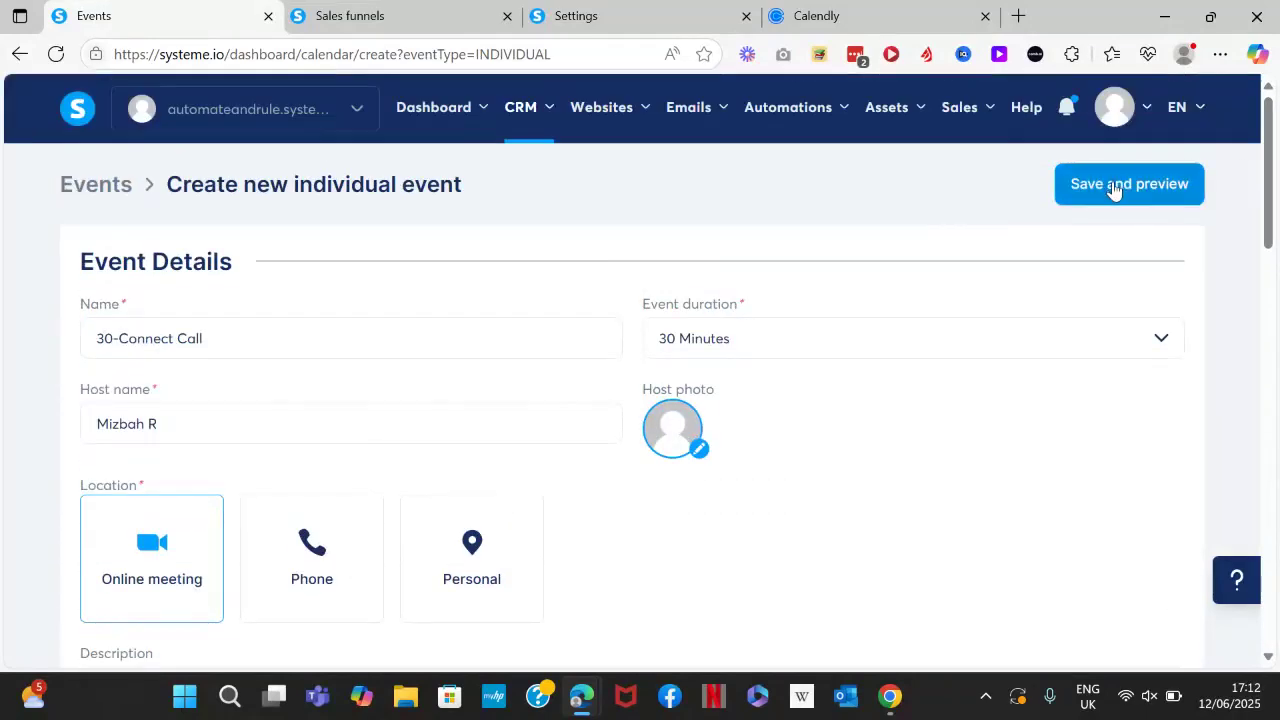
click(1114, 191)
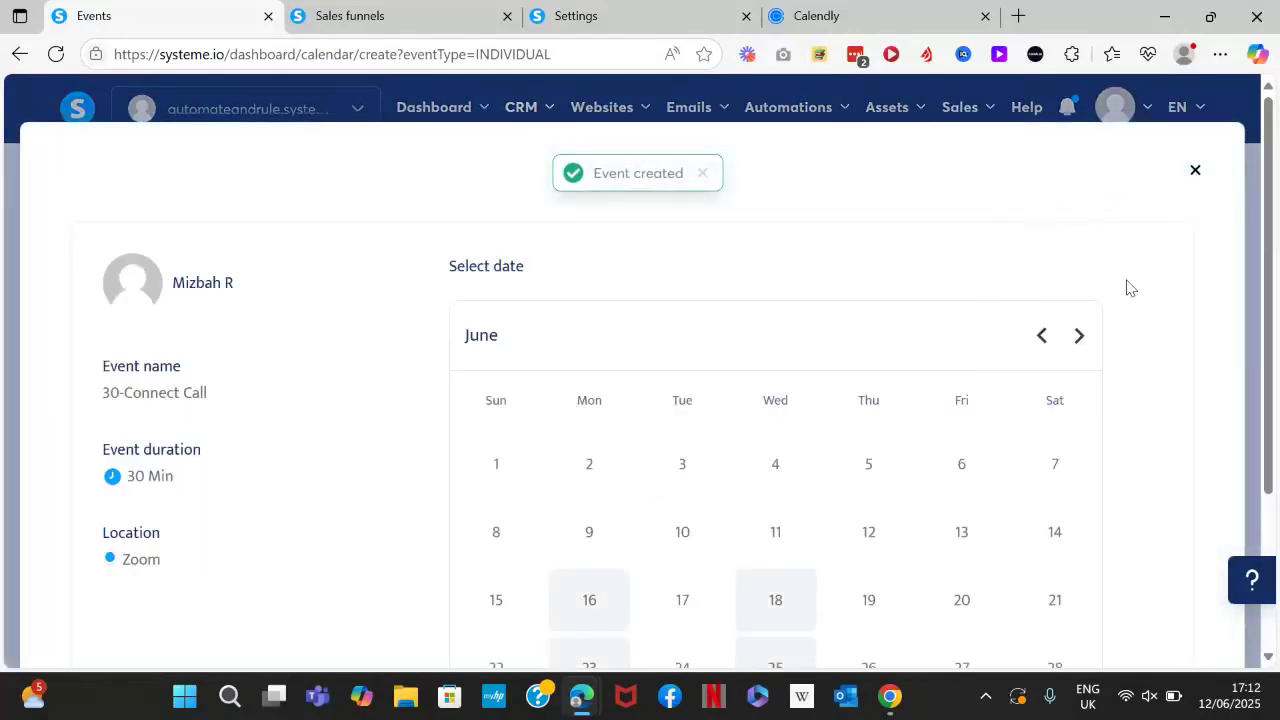
scroll(760, 430, down, 2)
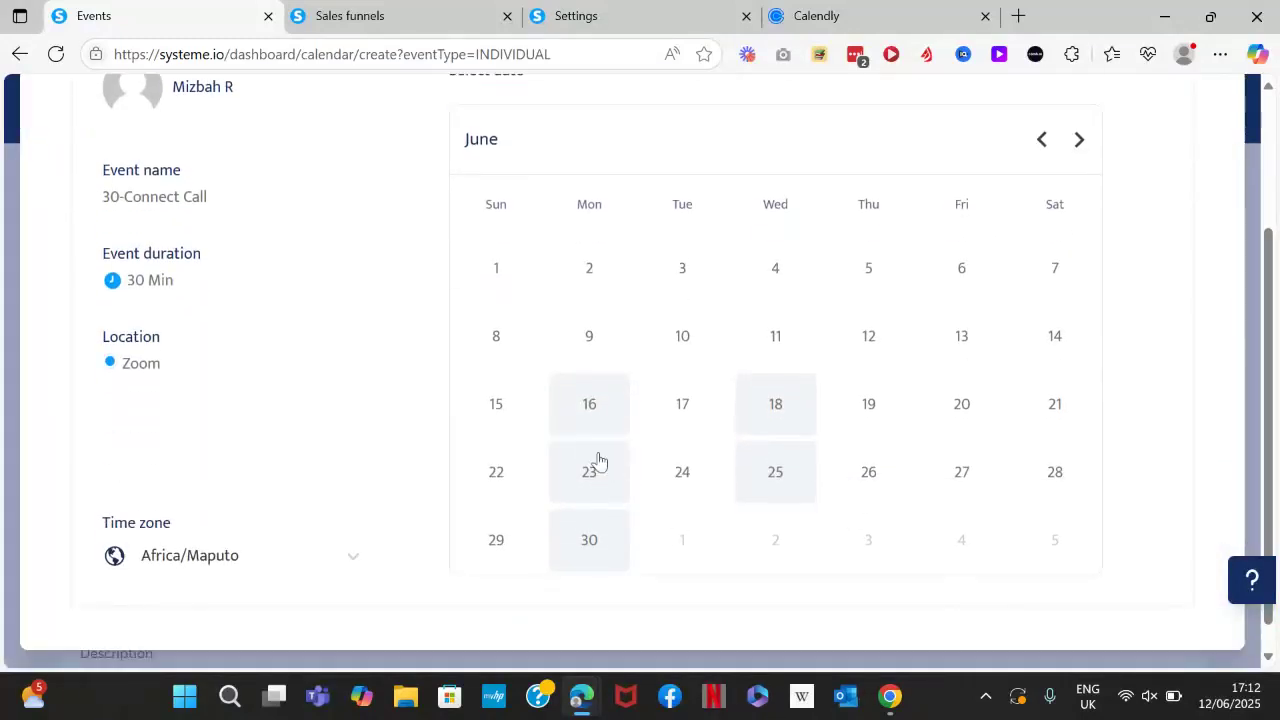
click(586, 423)
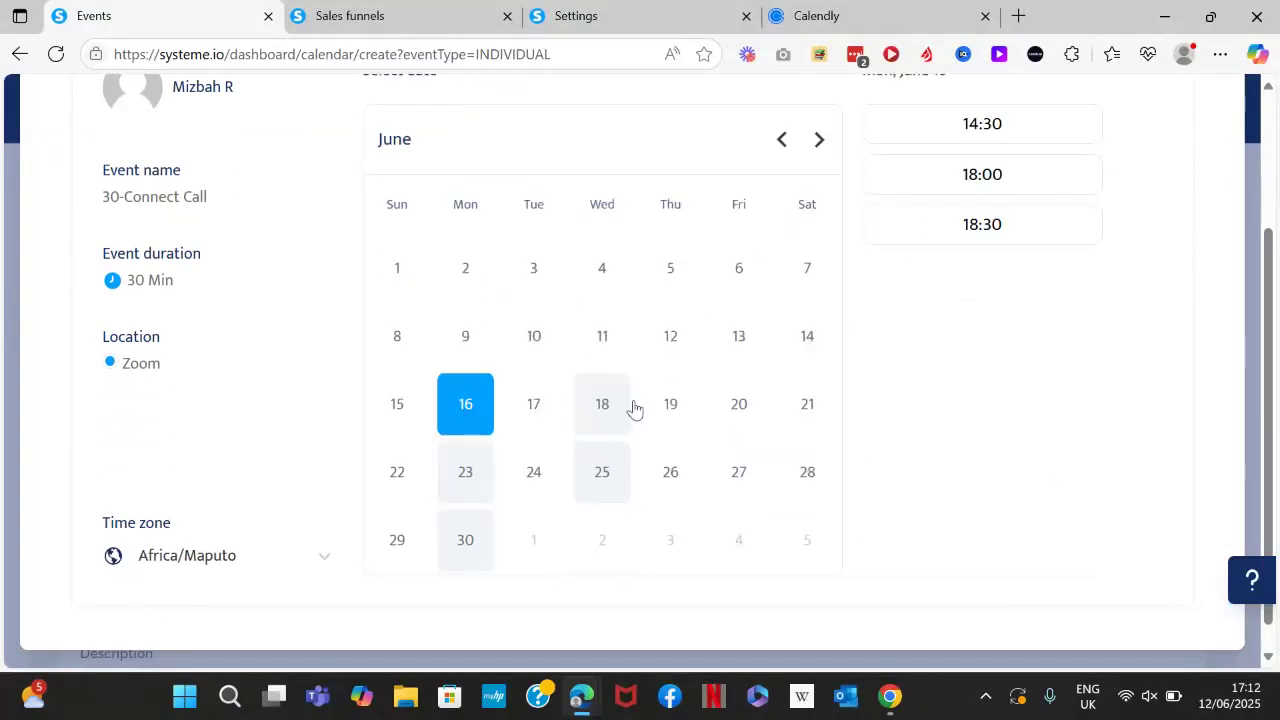
click(630, 407)
scroll(1188, 212, up, 2)
click(1194, 171)
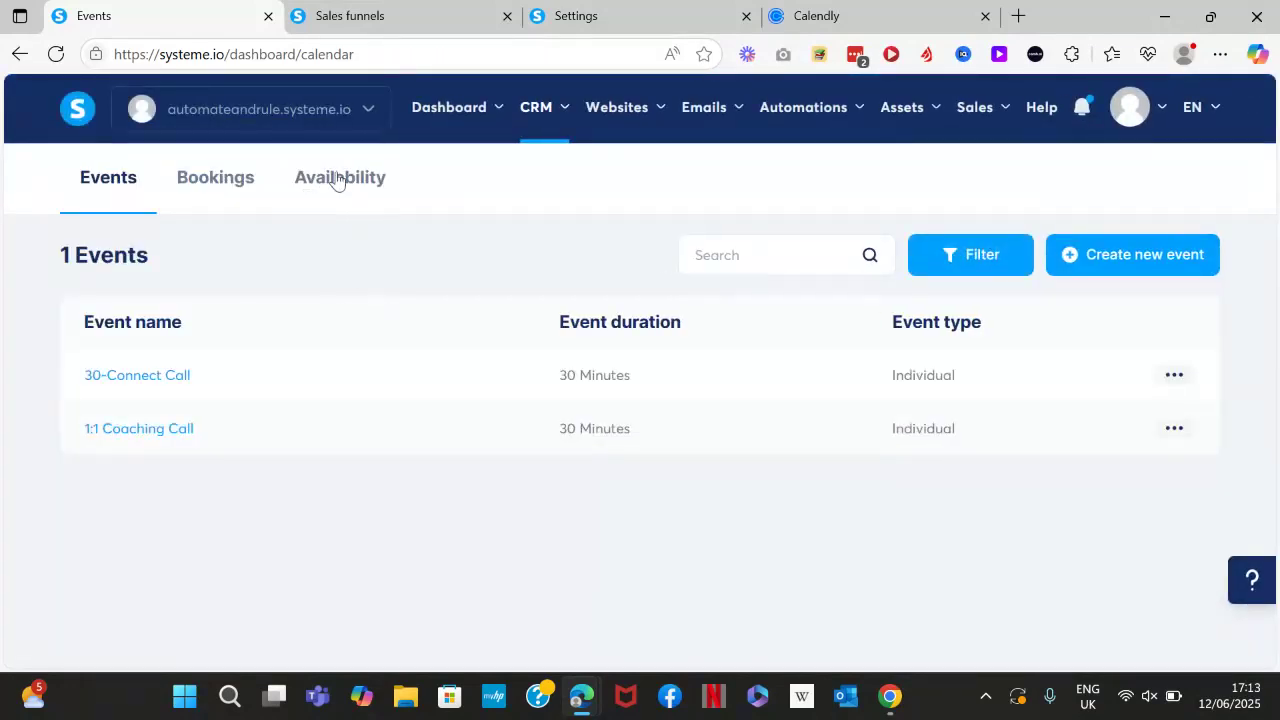
- Try a date-specific entry in the calendar's global availability, remove it, and save the availability
click(338, 183)
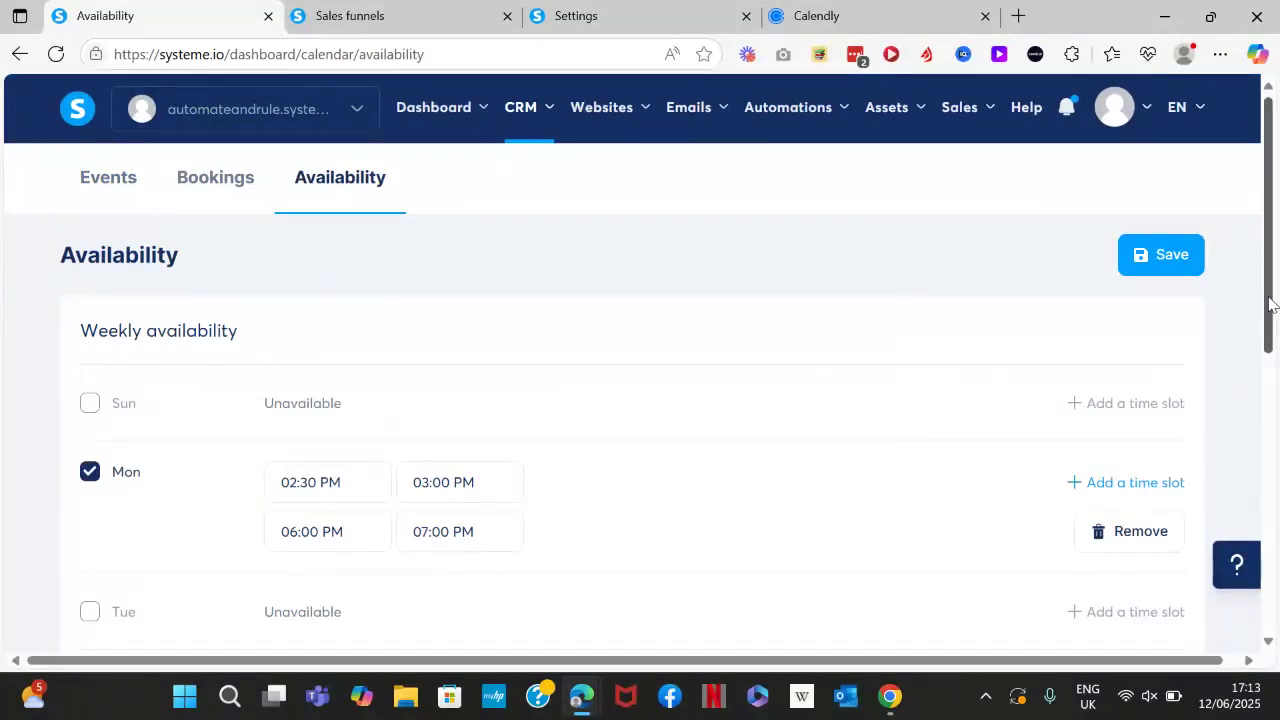
drag(1266, 310, 1277, 452)
scroll(966, 491, down, 3)
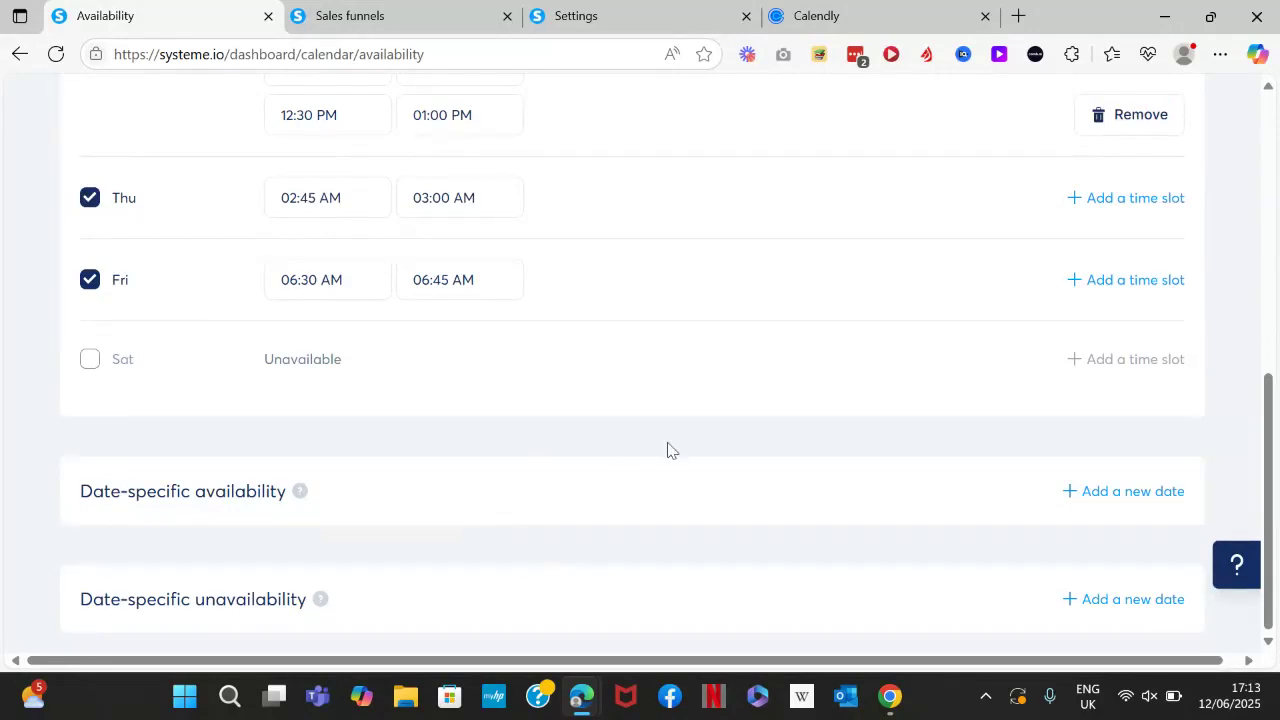
click(1127, 502)
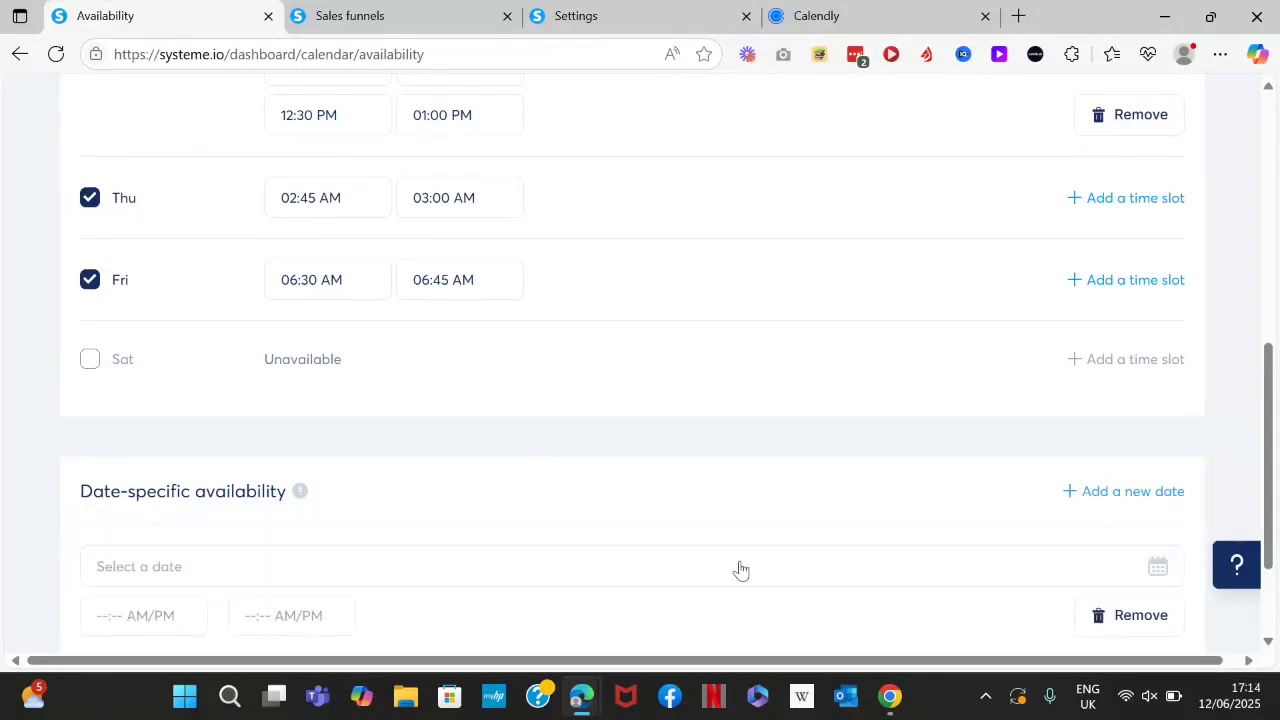
scroll(831, 612, down, 2)
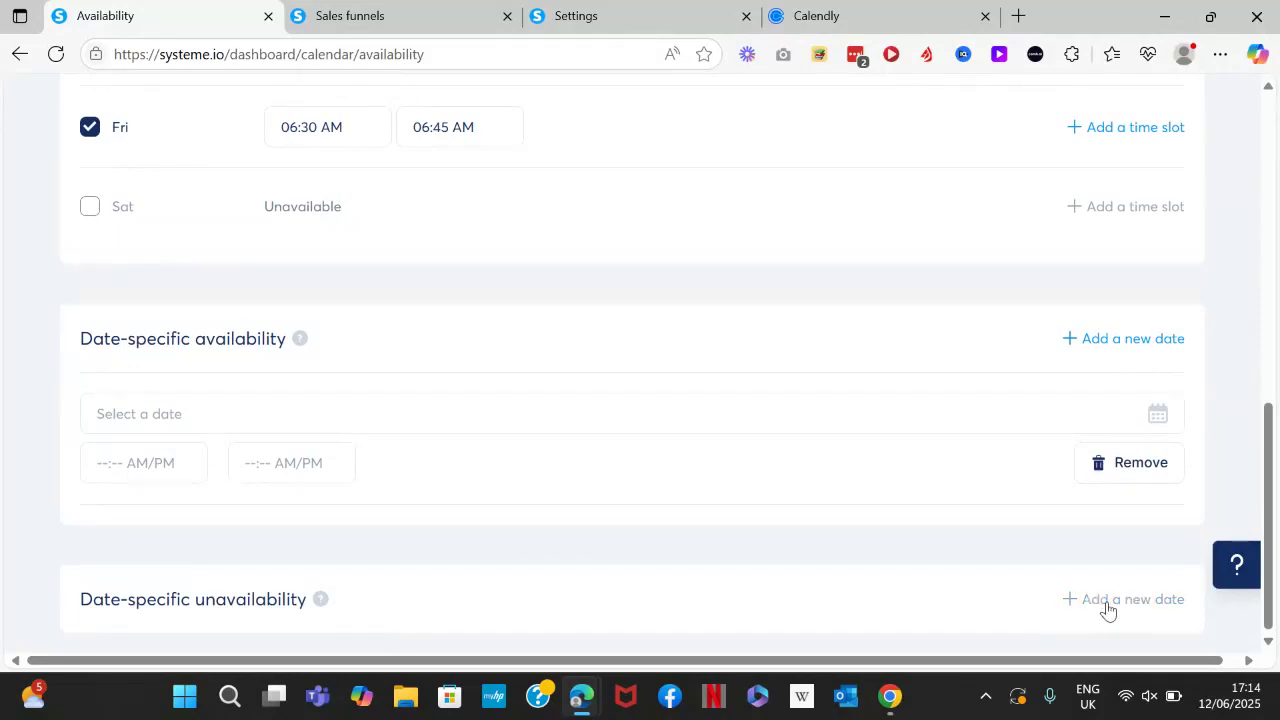
click(1155, 460)
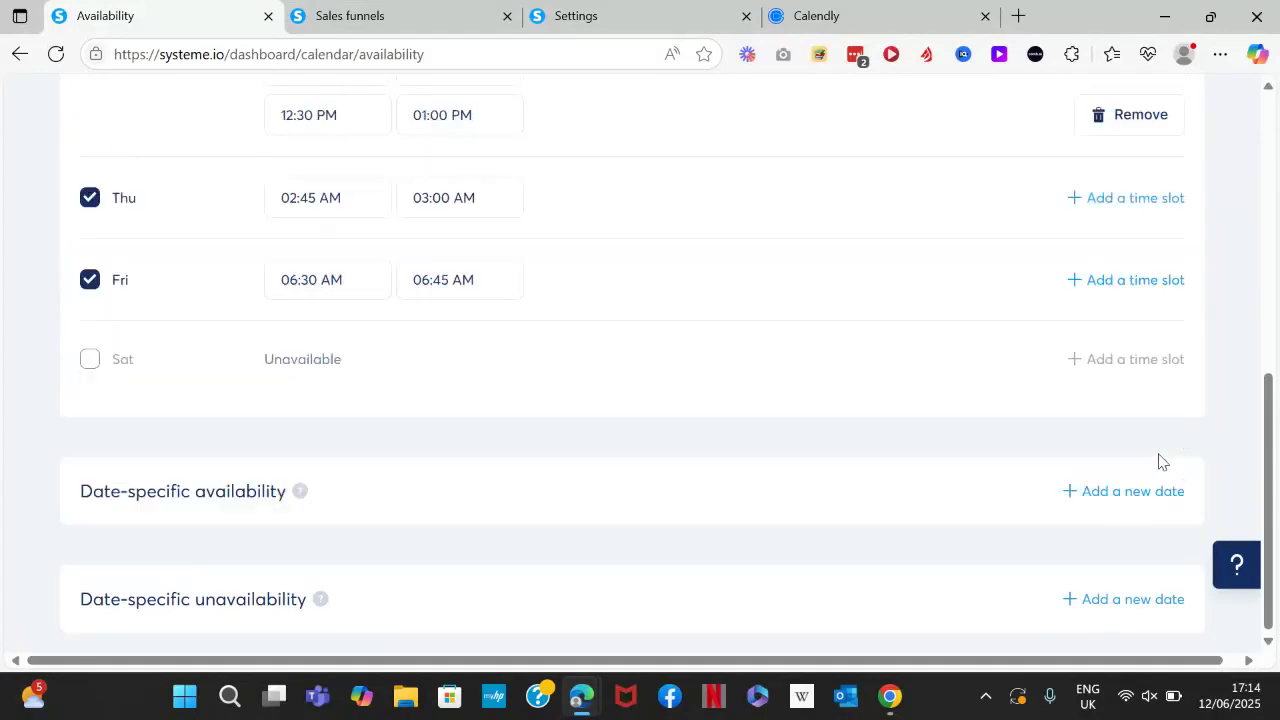
scroll(1265, 337, up, 10)
click(1158, 252)
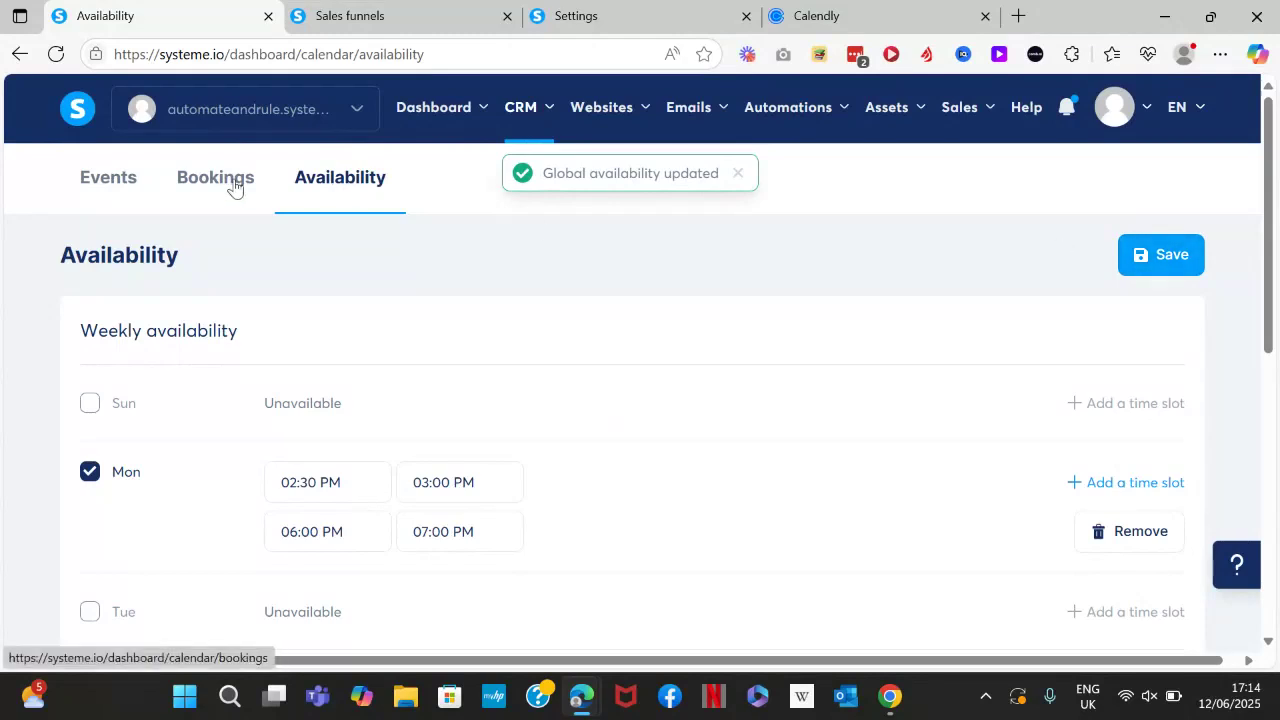
- Examine the booking details of the 12:30 PM 1:1 Coaching Call and return to the events list
click(228, 186)
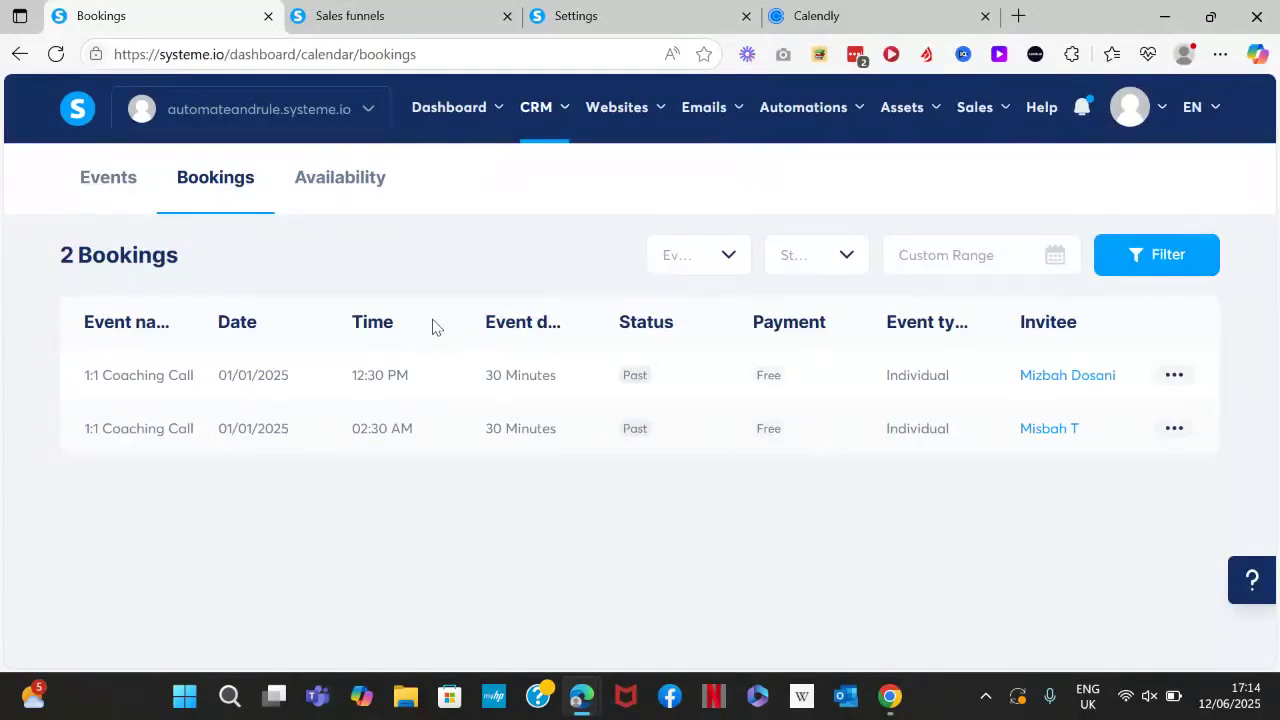
click(1168, 376)
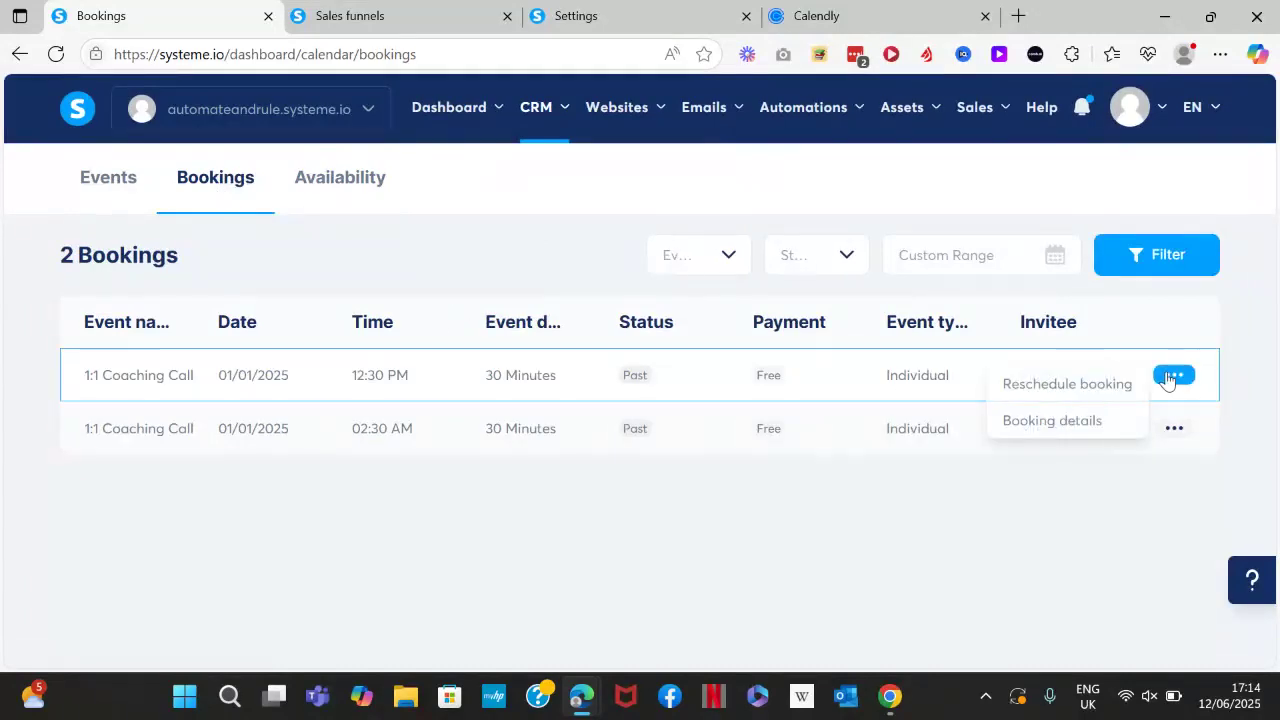
click(1094, 420)
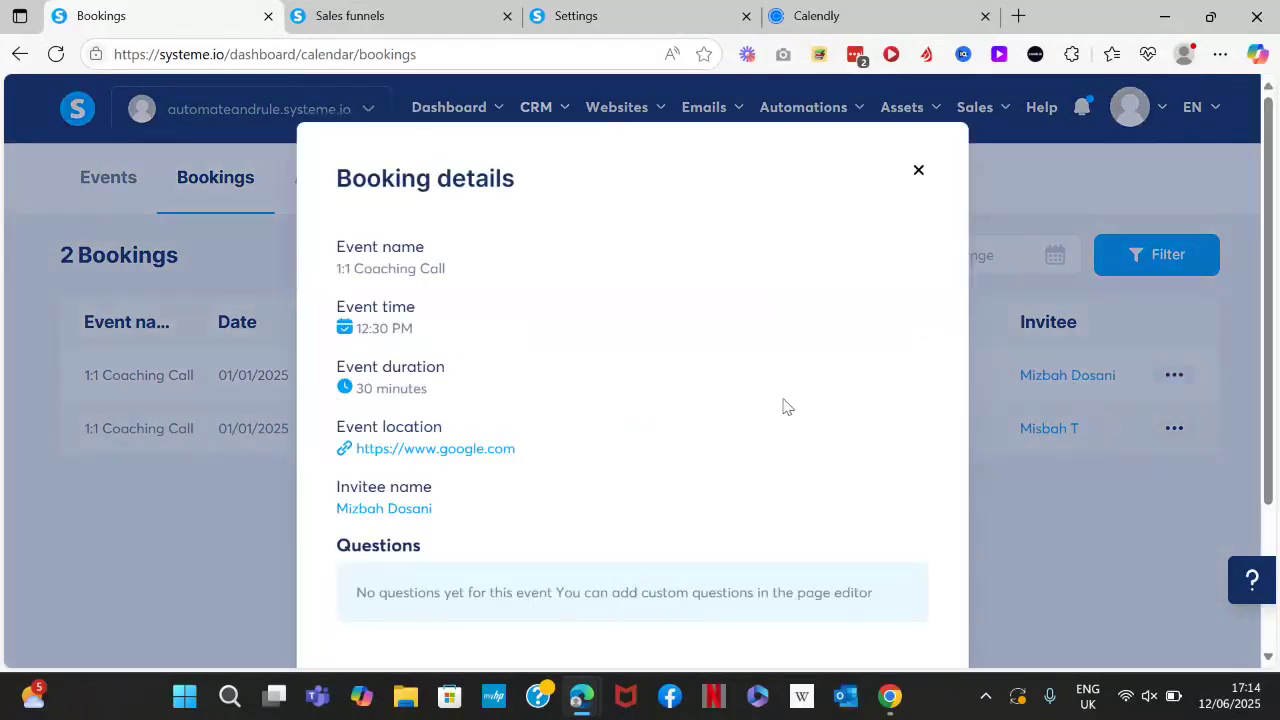
scroll(785, 405, down, 2)
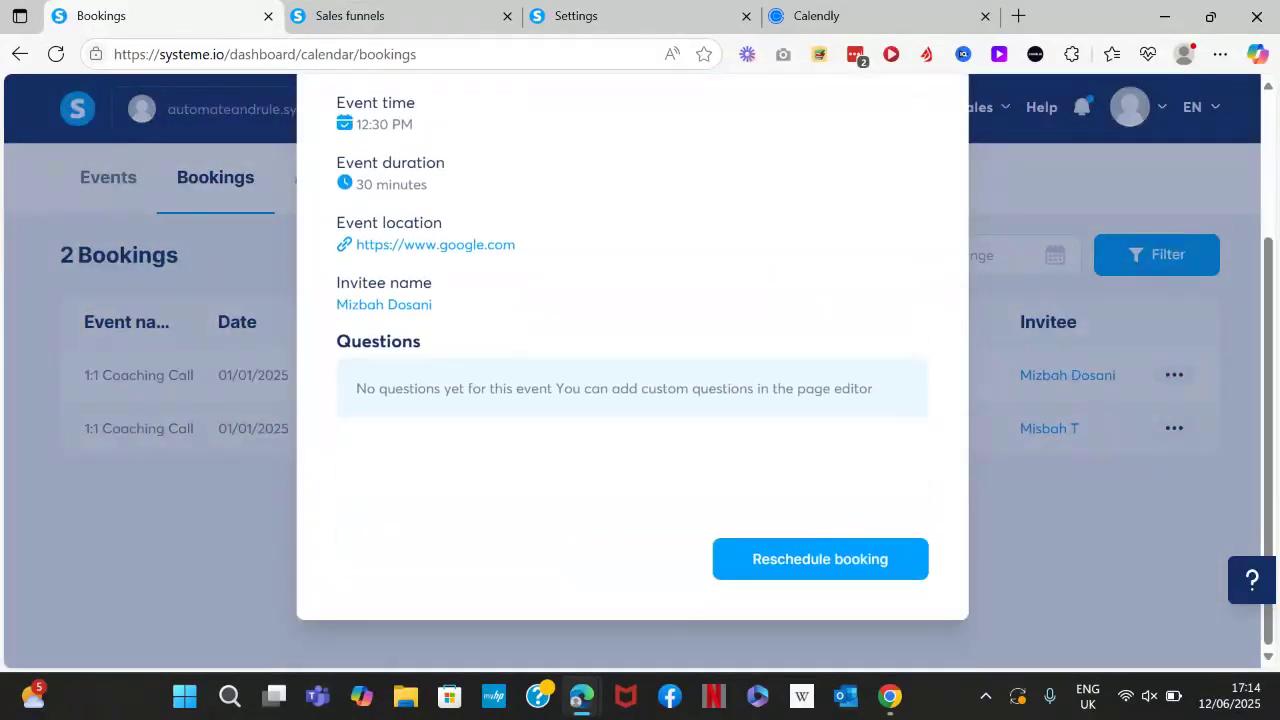
scroll(632, 370, up, 2)
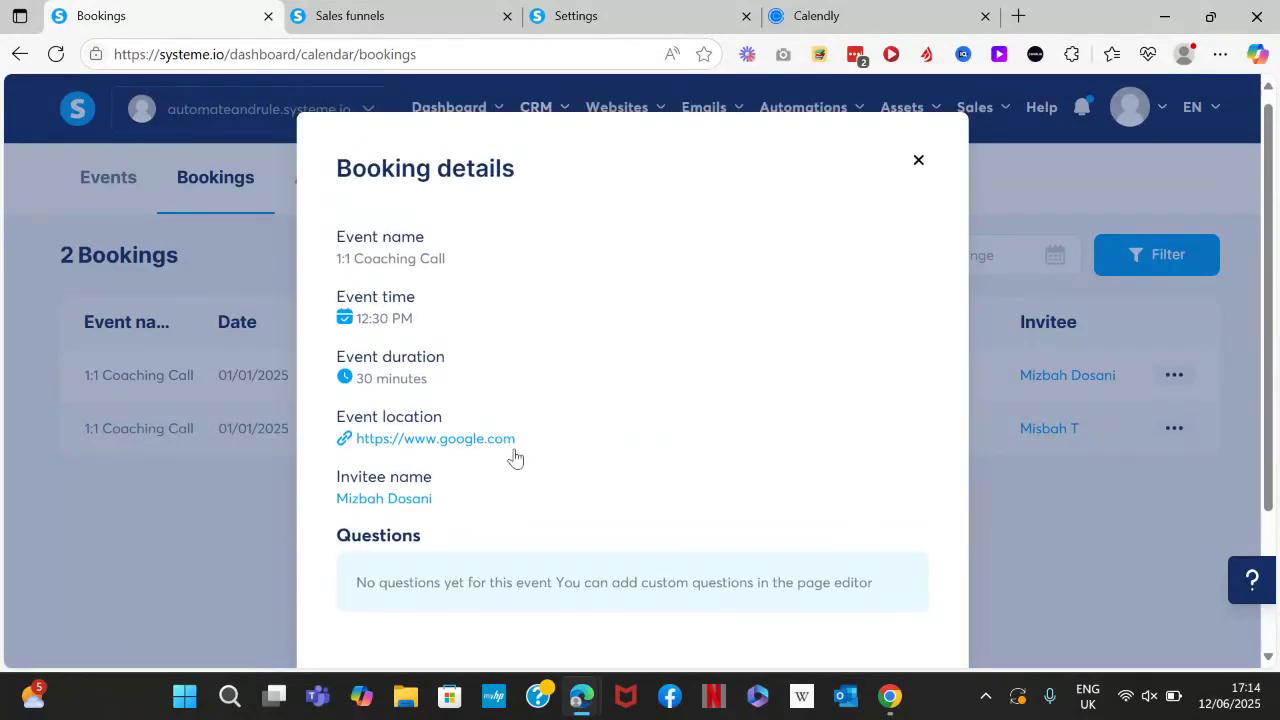
scroll(720, 586, down, 2)
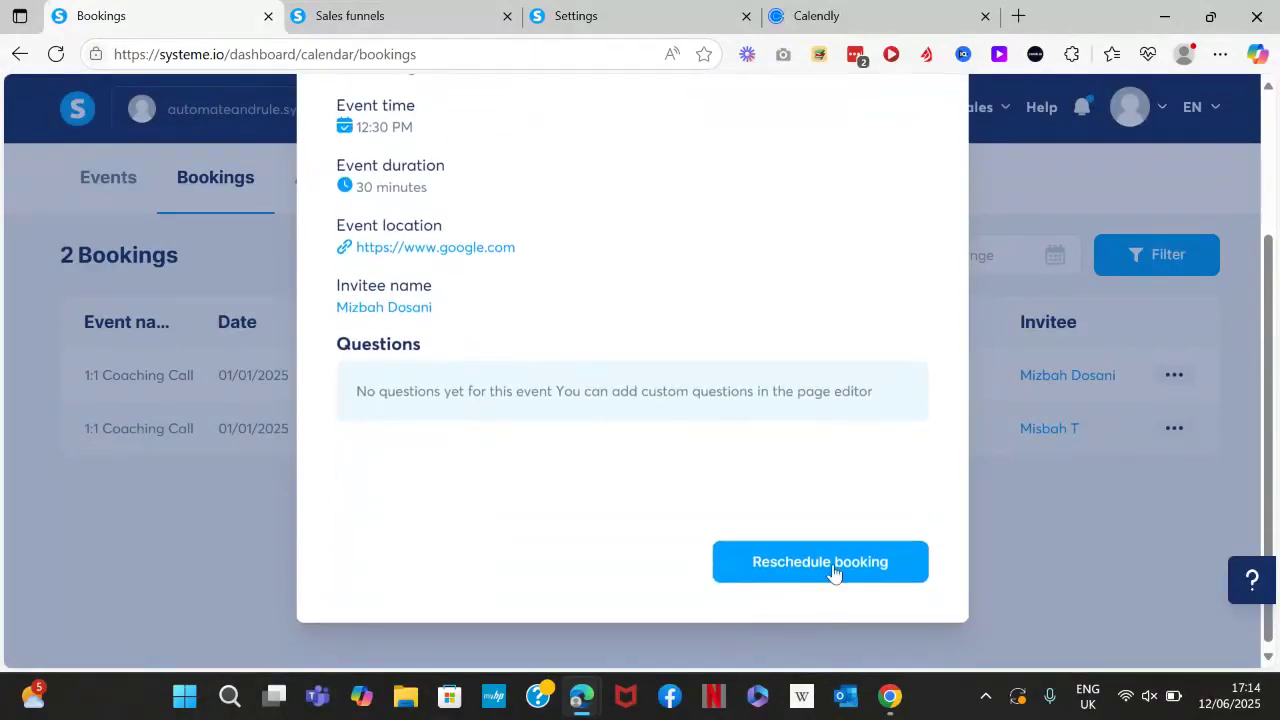
scroll(965, 285, up, 2)
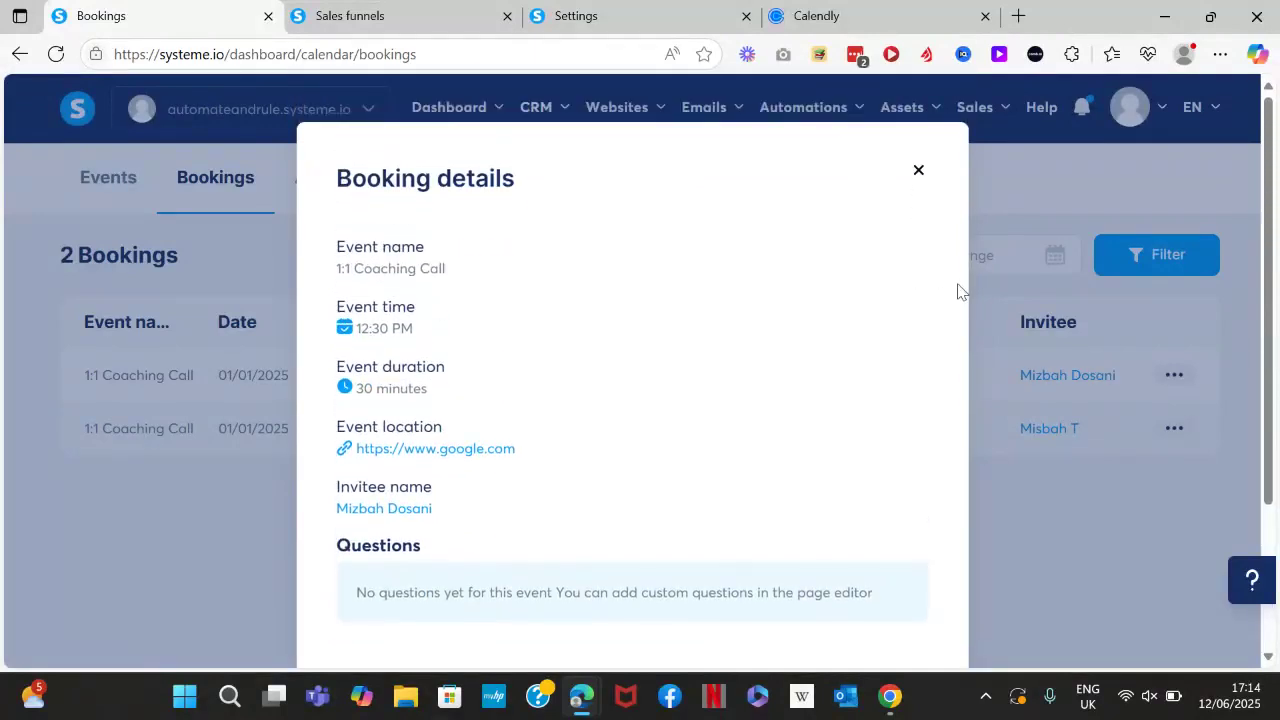
click(918, 170)
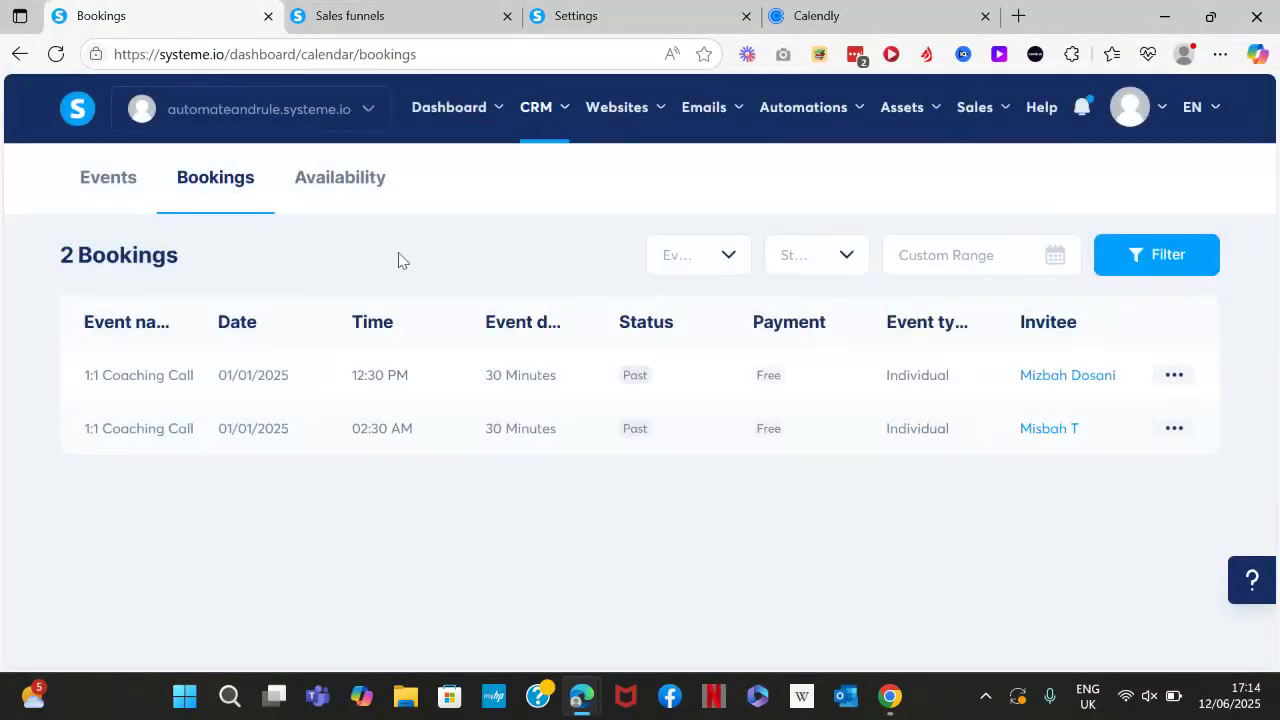
click(128, 191)
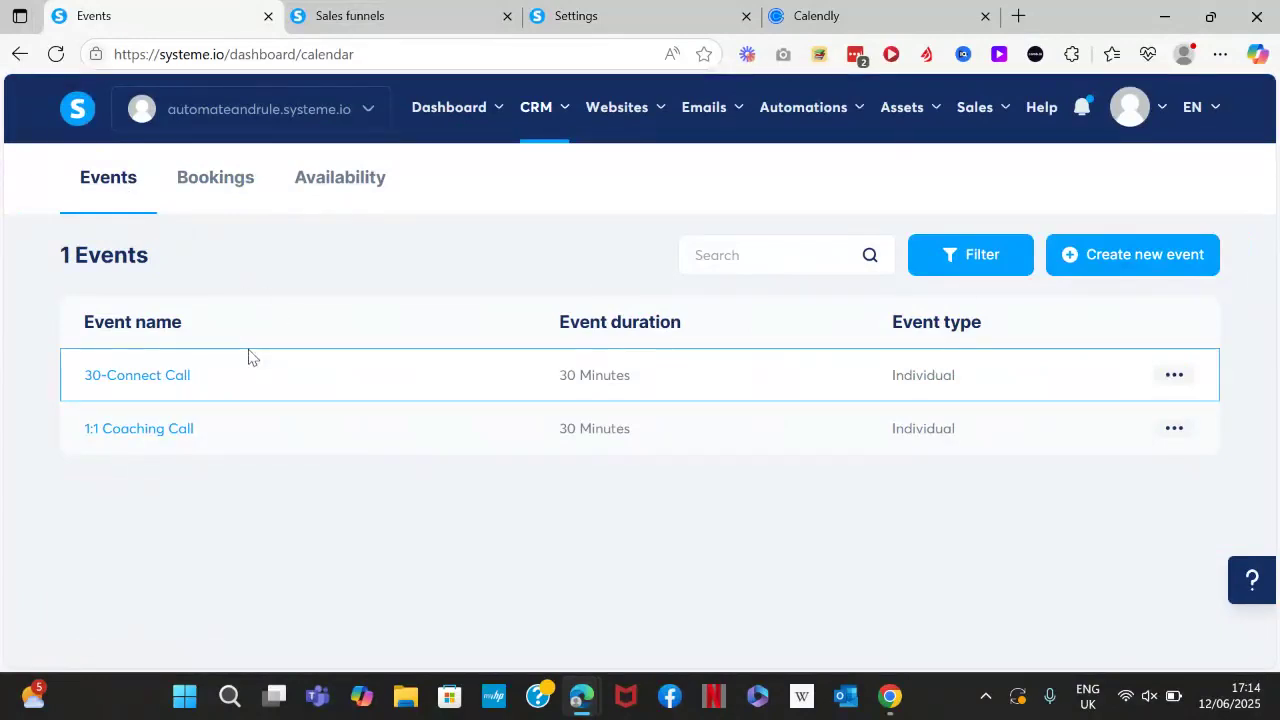
- Open the testing funnel's Lead Page for editing and add a Calendar element to its empty section
click(350, 15)
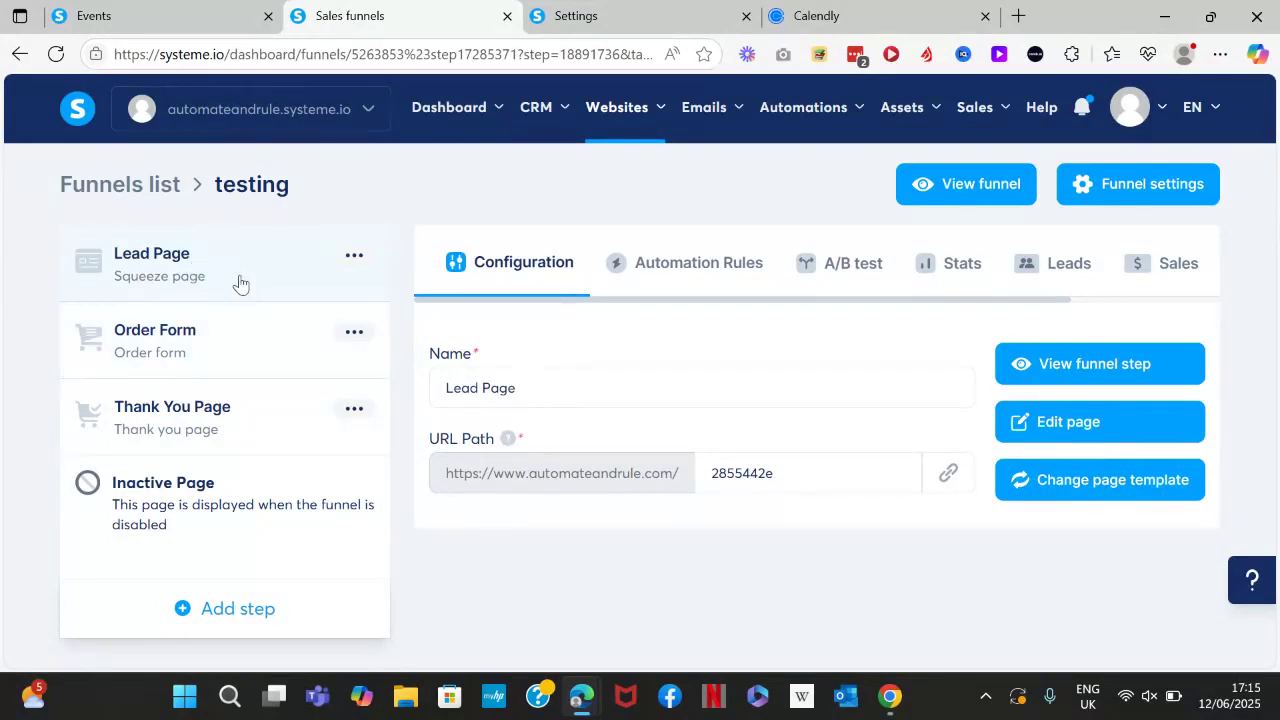
click(1084, 445)
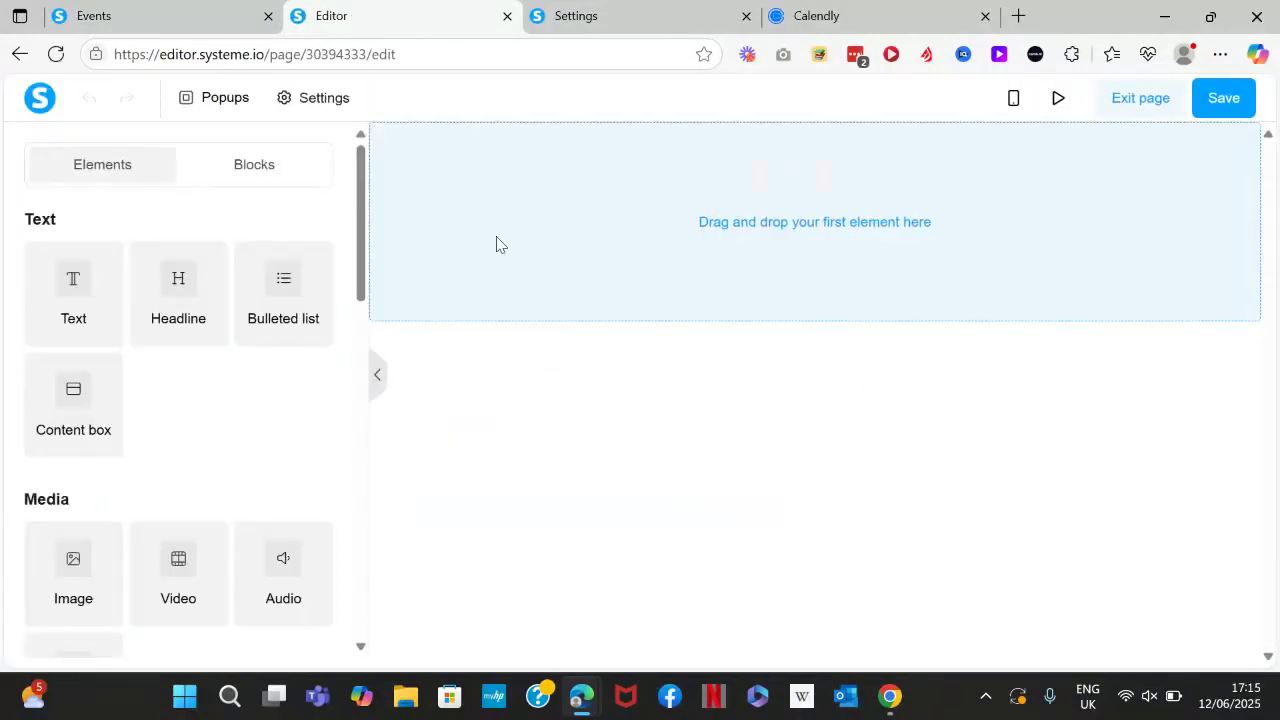
drag(365, 220, 360, 447)
drag(197, 477, 783, 264)
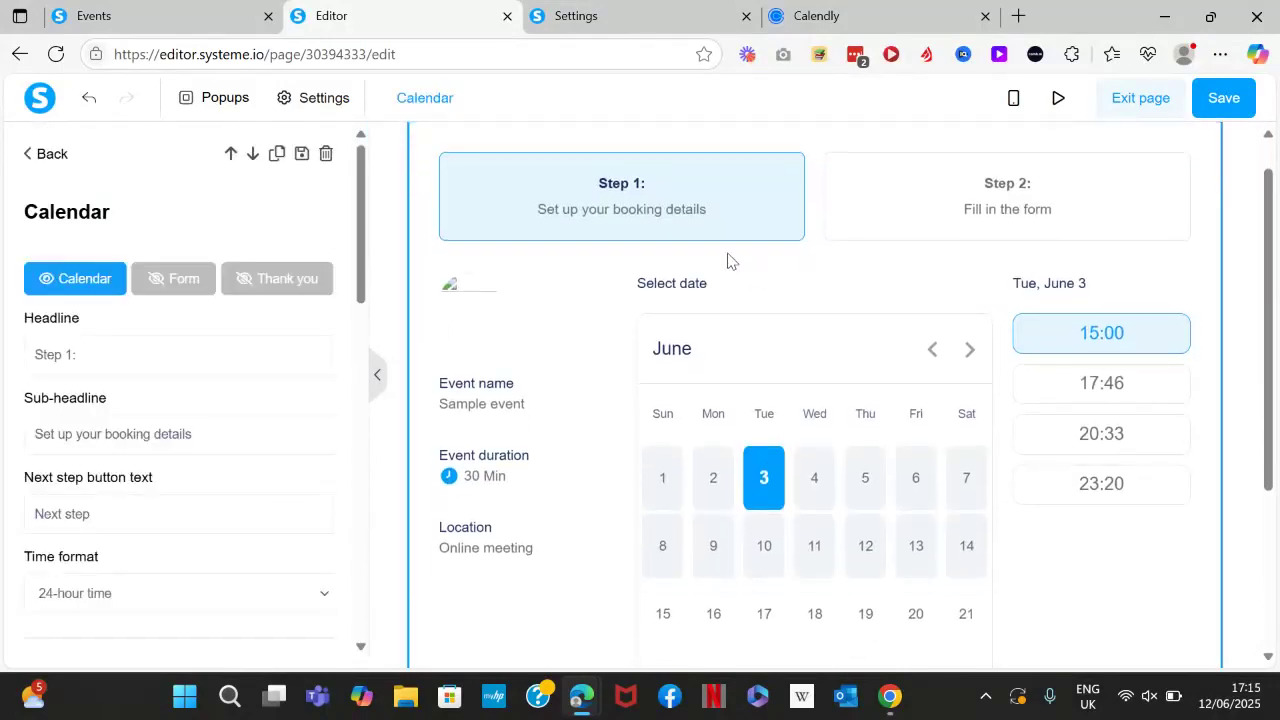
- Change the Calendar element's next step button text to "Go To Next Step" and check the button on the page
click(686, 218)
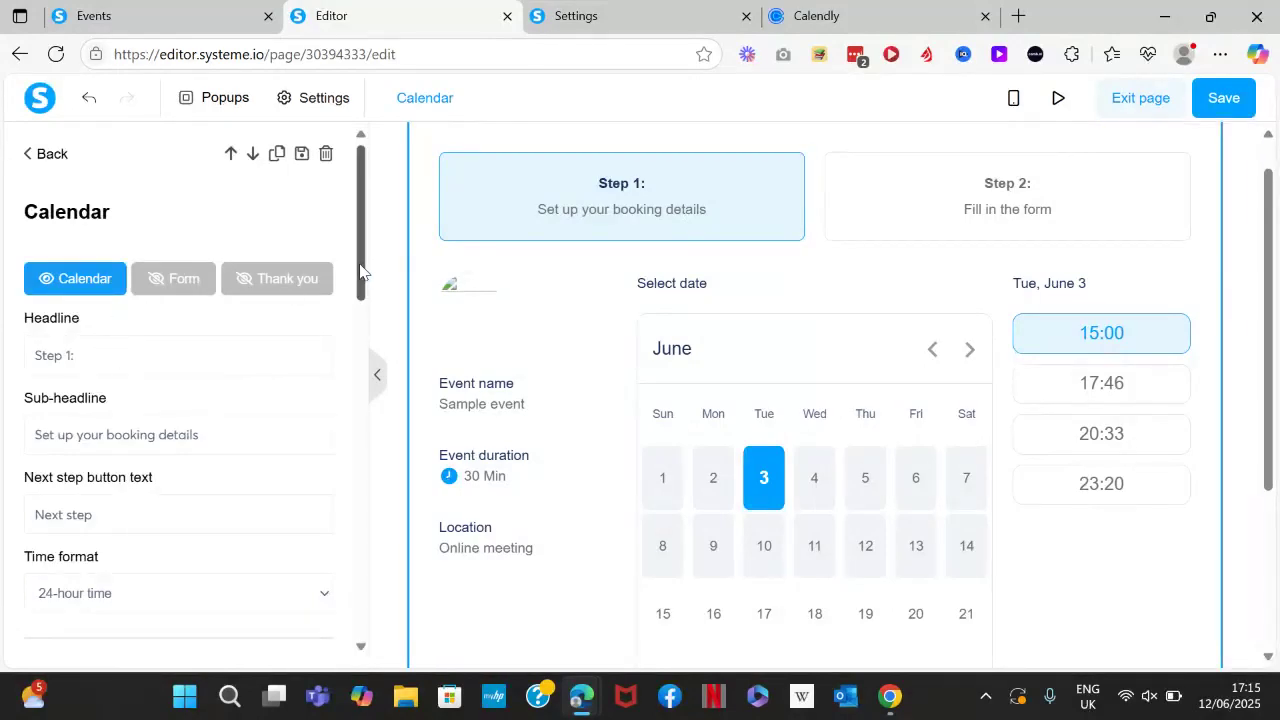
drag(361, 271, 361, 331)
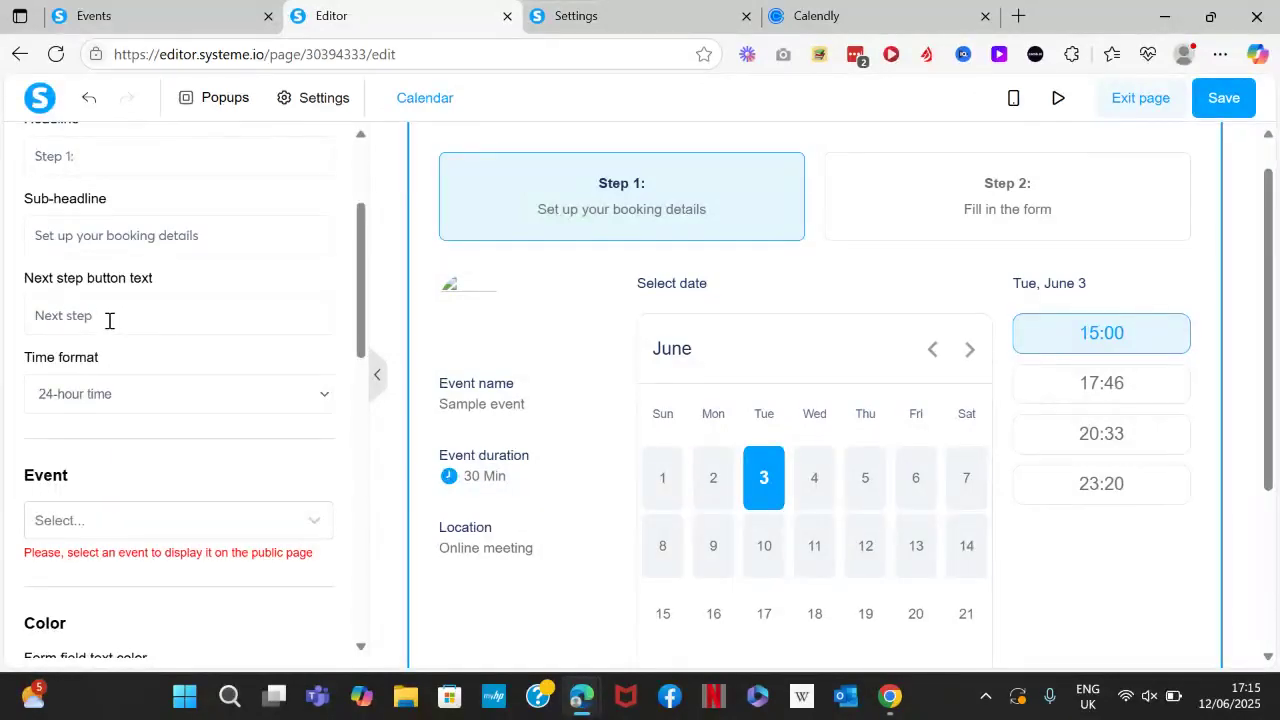
key(BackSpace)
key(BackSpace)
text(Go To Next Step)
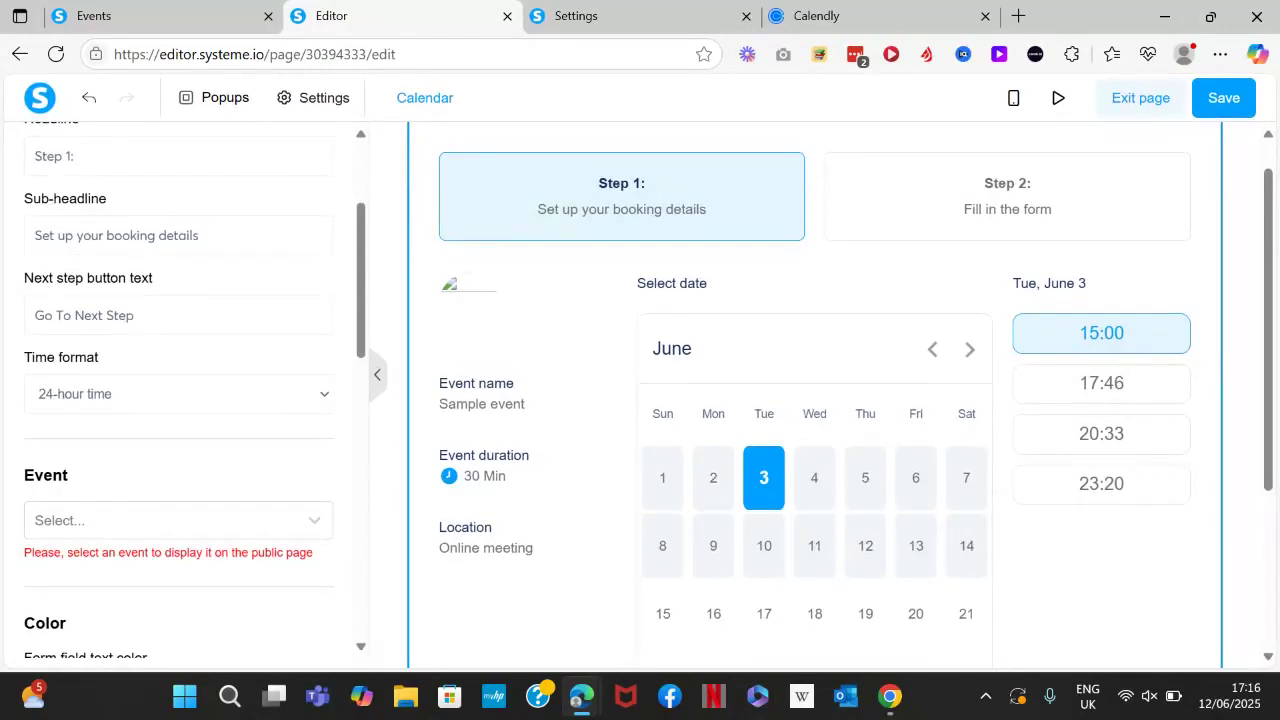
click(1047, 593)
scroll(1047, 593, down, 3)
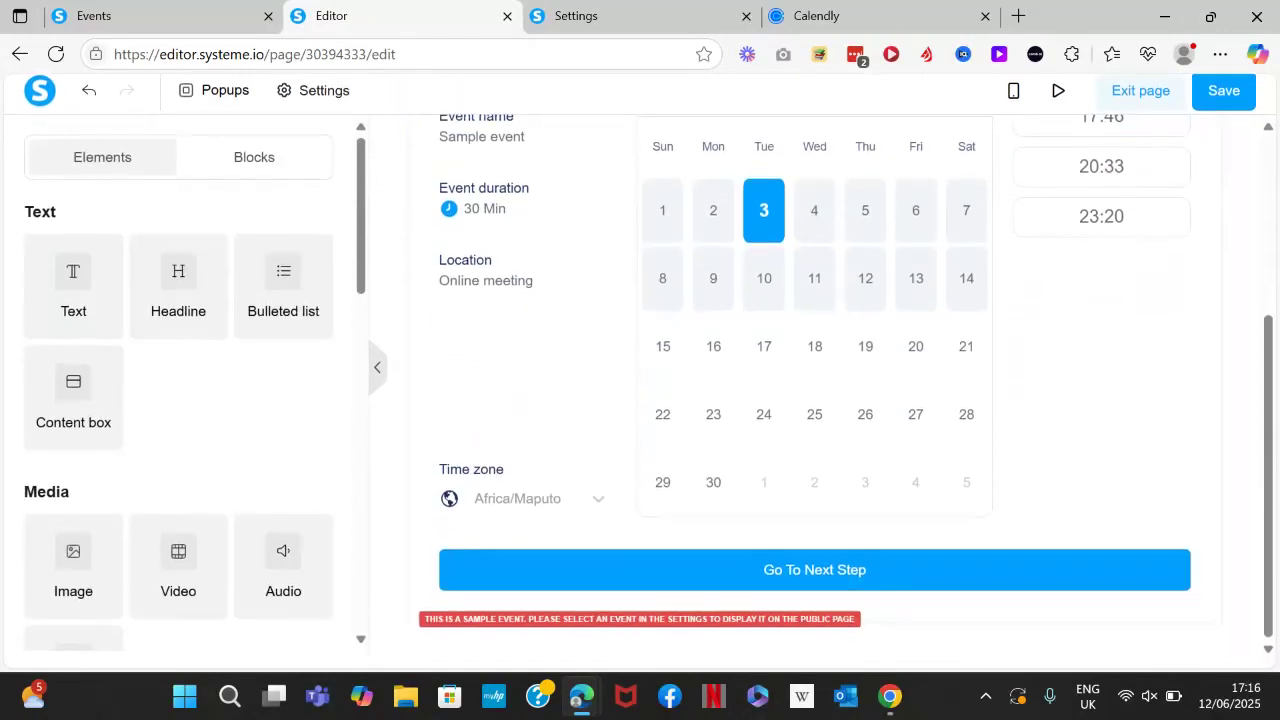
scroll(666, 600, up, 3)
click(666, 600)
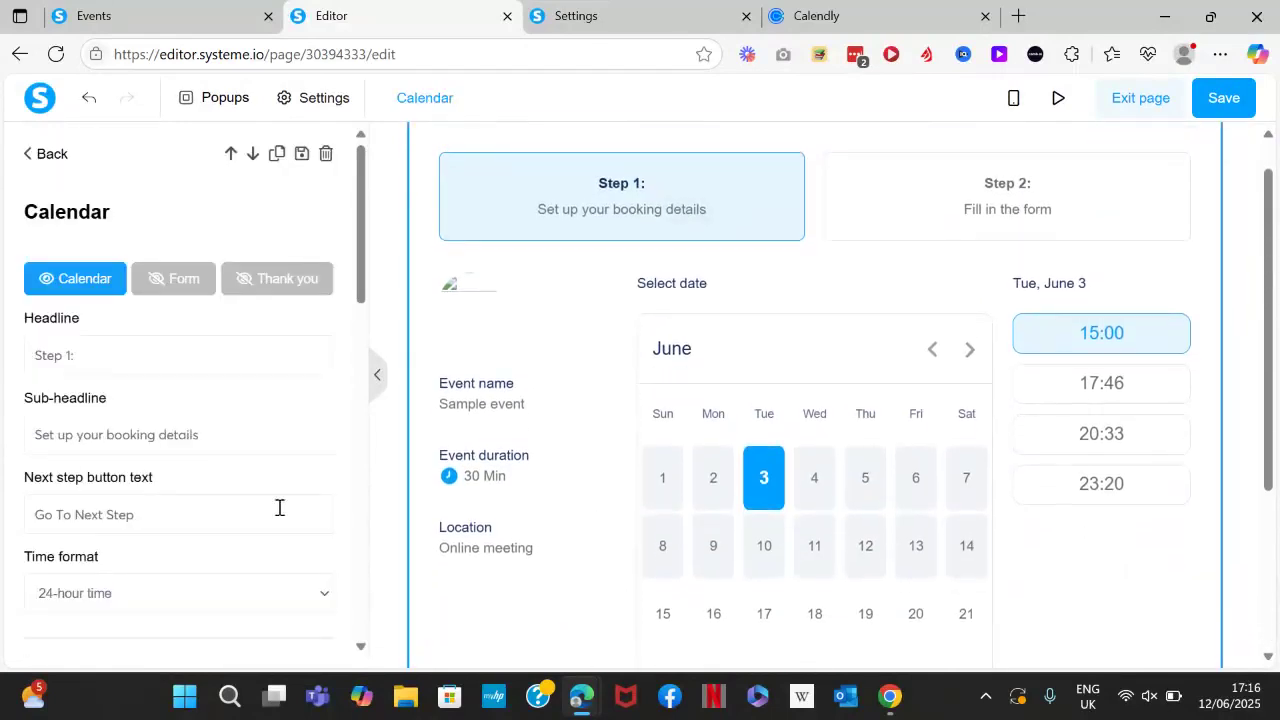
- Set the Calendar element's event to 30-Connect Call
scroll(222, 548, down, 2)
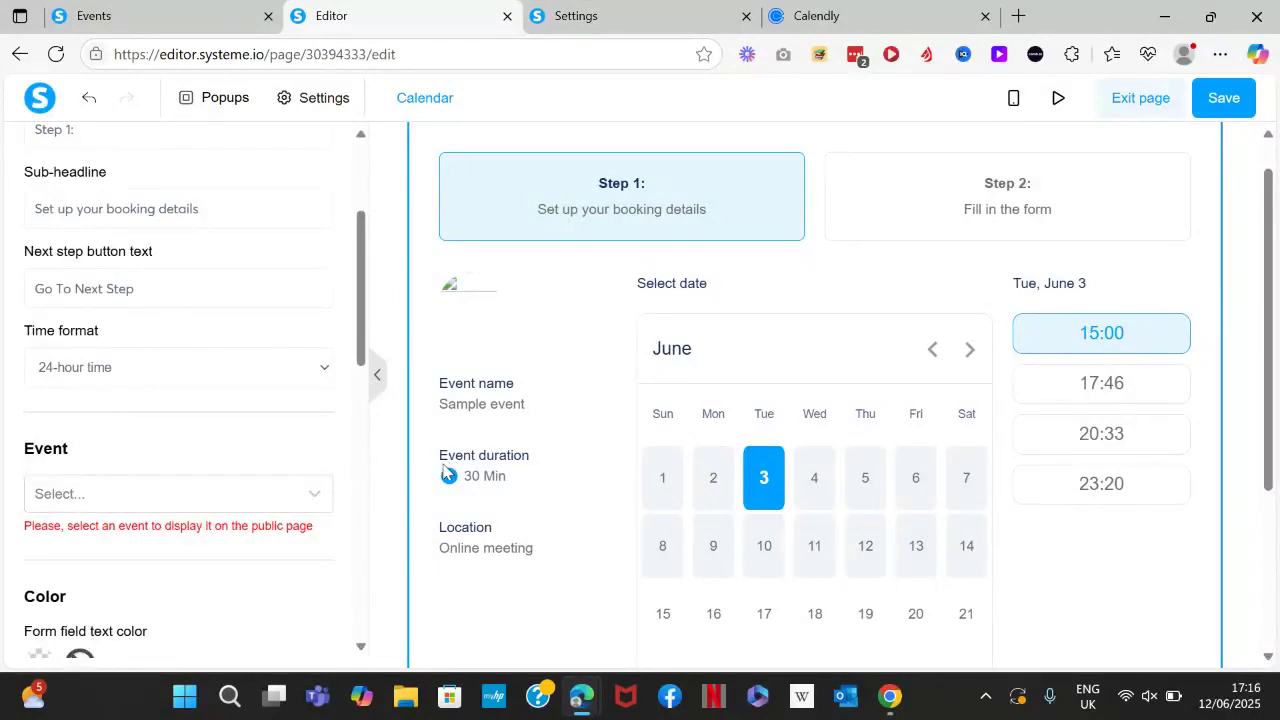
click(316, 497)
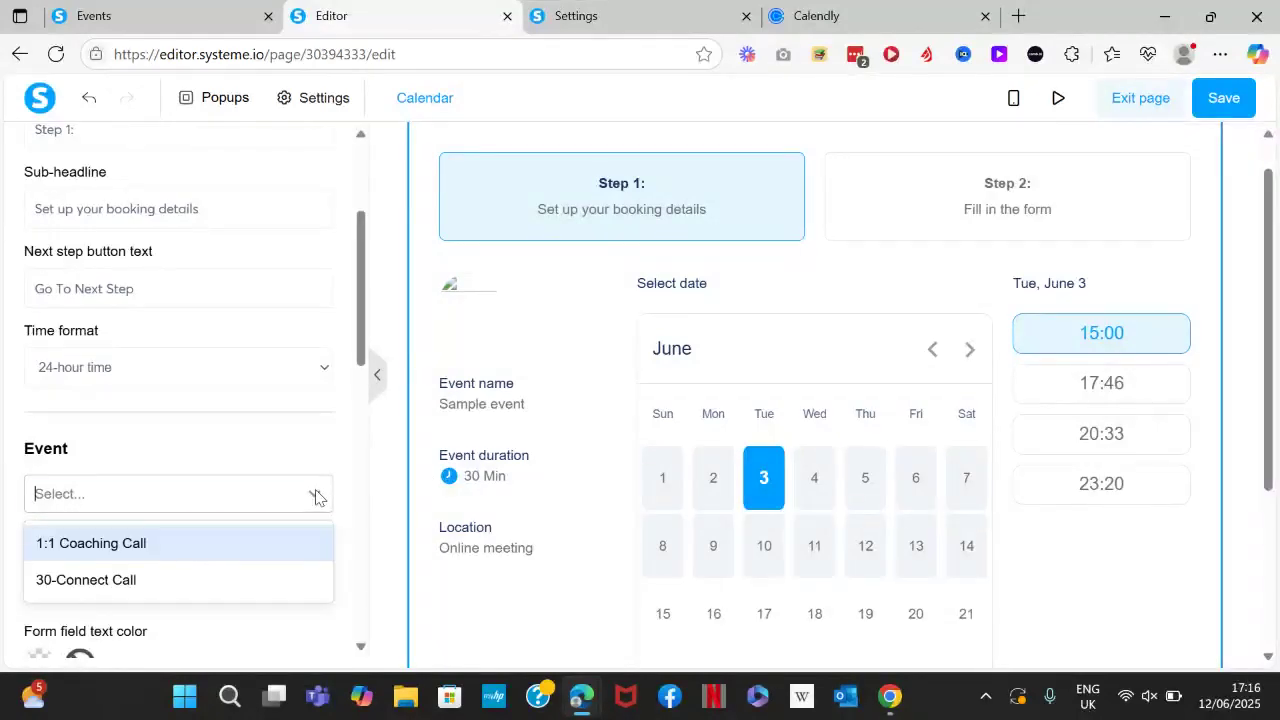
click(141, 582)
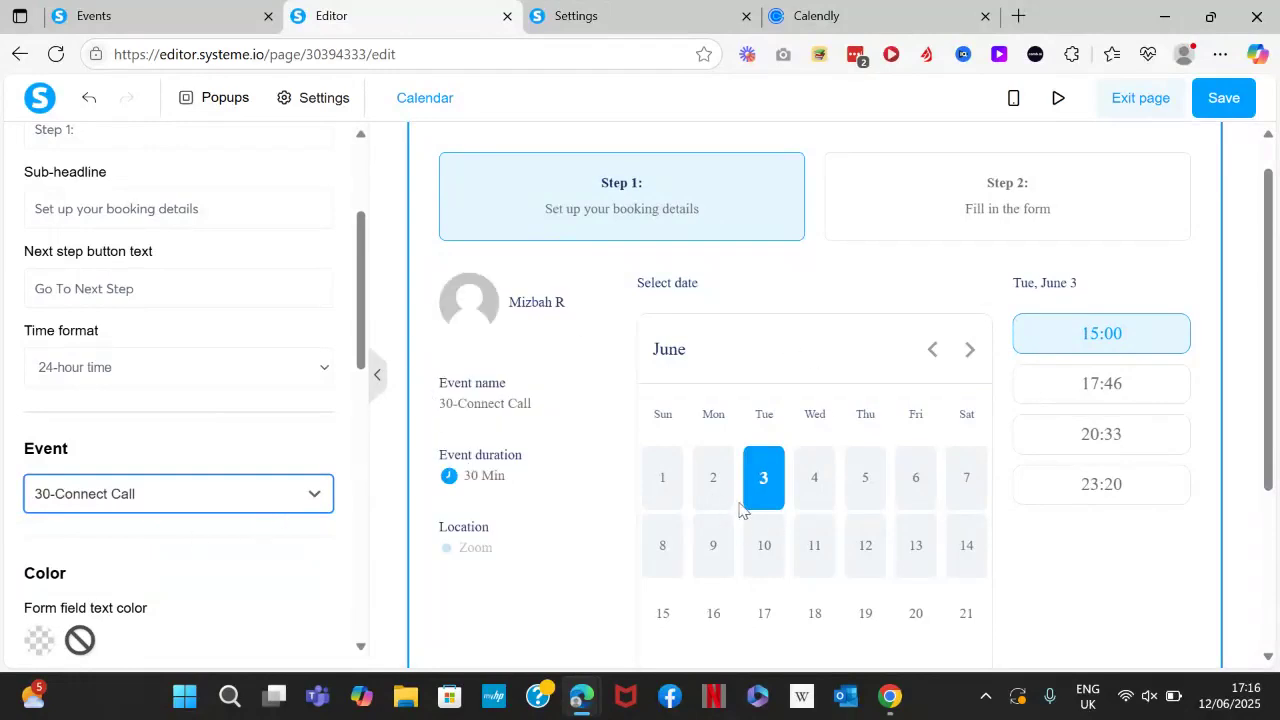
- Set the Calendar element's form field text color to the dark red A13535
drag(367, 330, 355, 440)
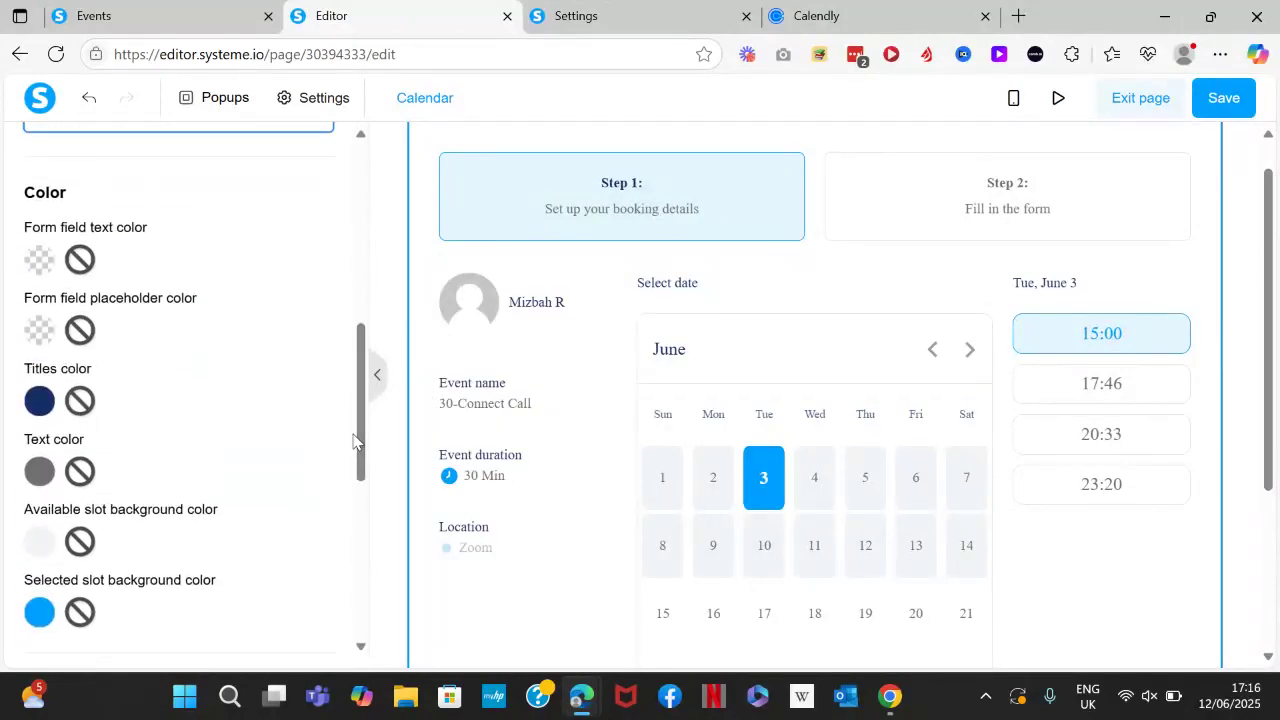
click(38, 265)
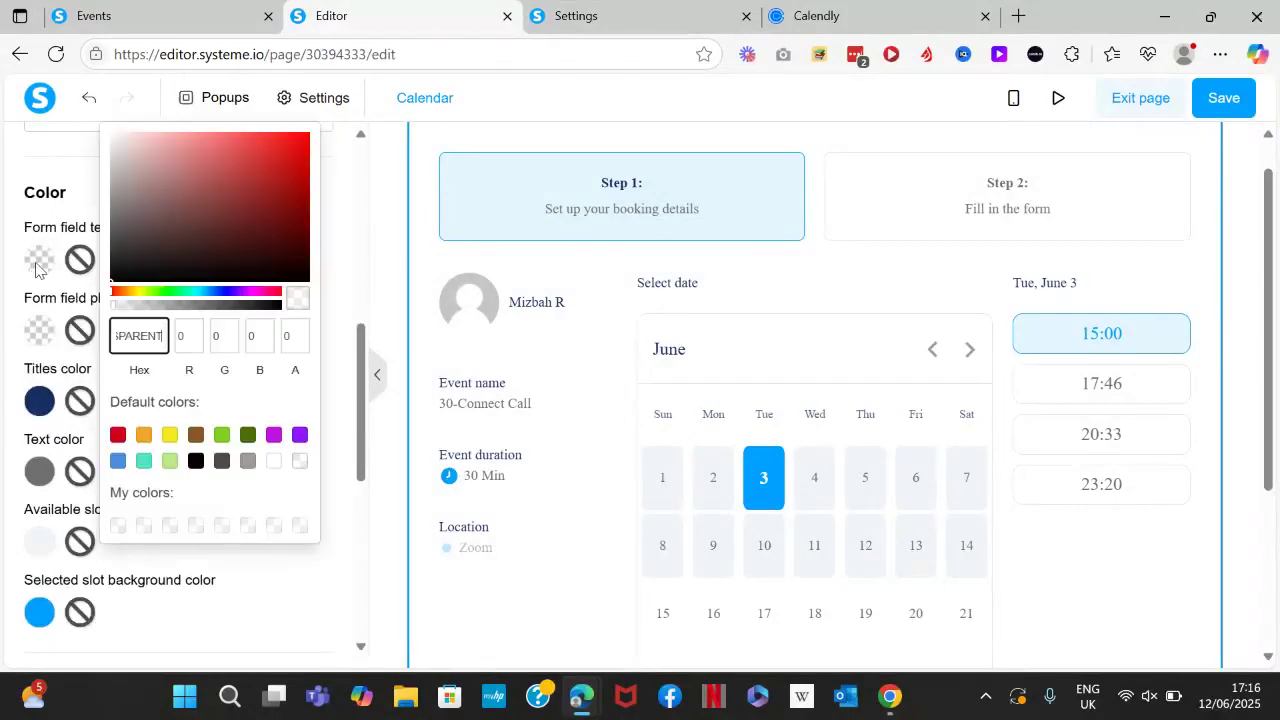
click(244, 189)
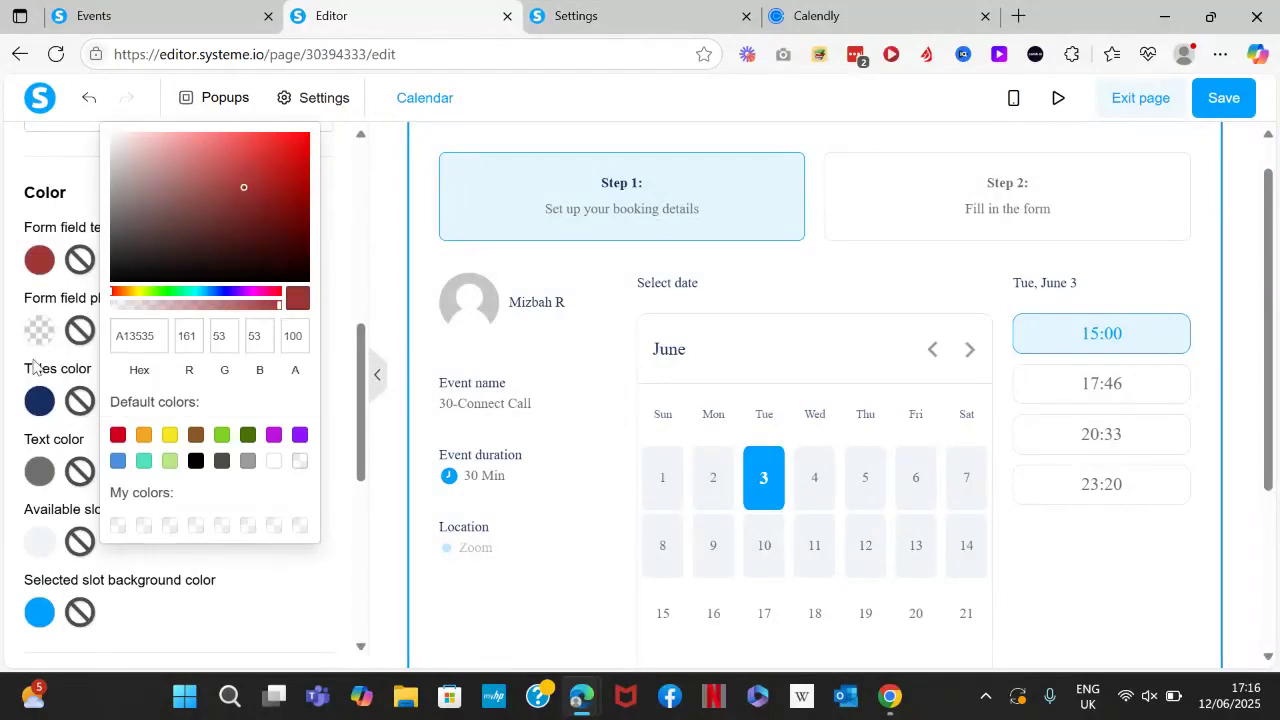
- Change the Calendar element's titles color to a medium purple
click(40, 410)
click(40, 408)
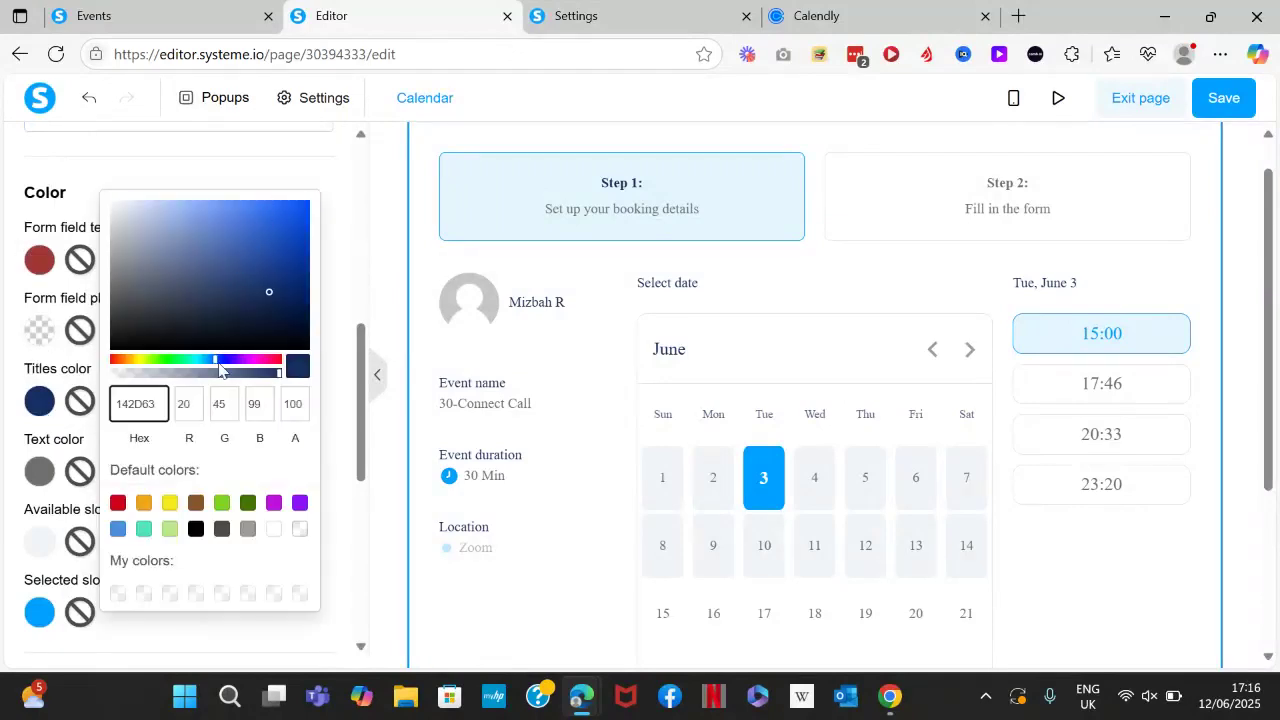
click(233, 359)
click(220, 220)
click(244, 214)
- Set the Calendar element's text color to the default black
click(48, 487)
click(48, 487)
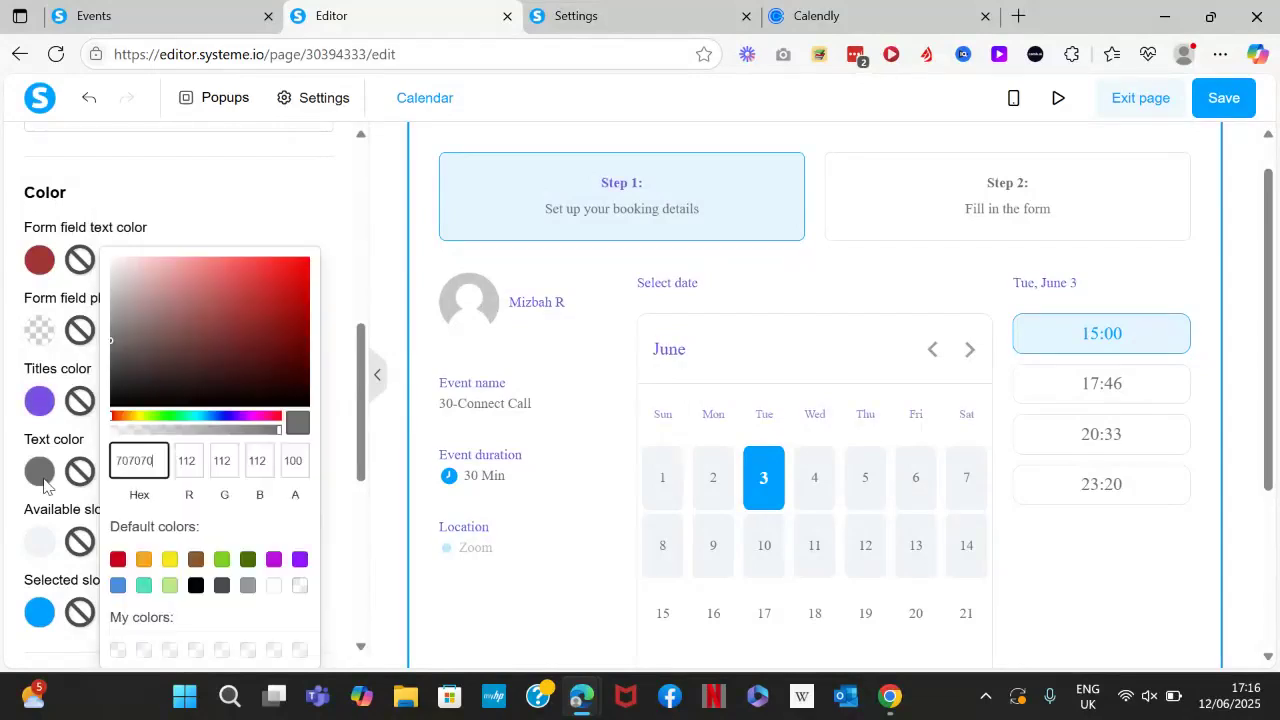
click(196, 585)
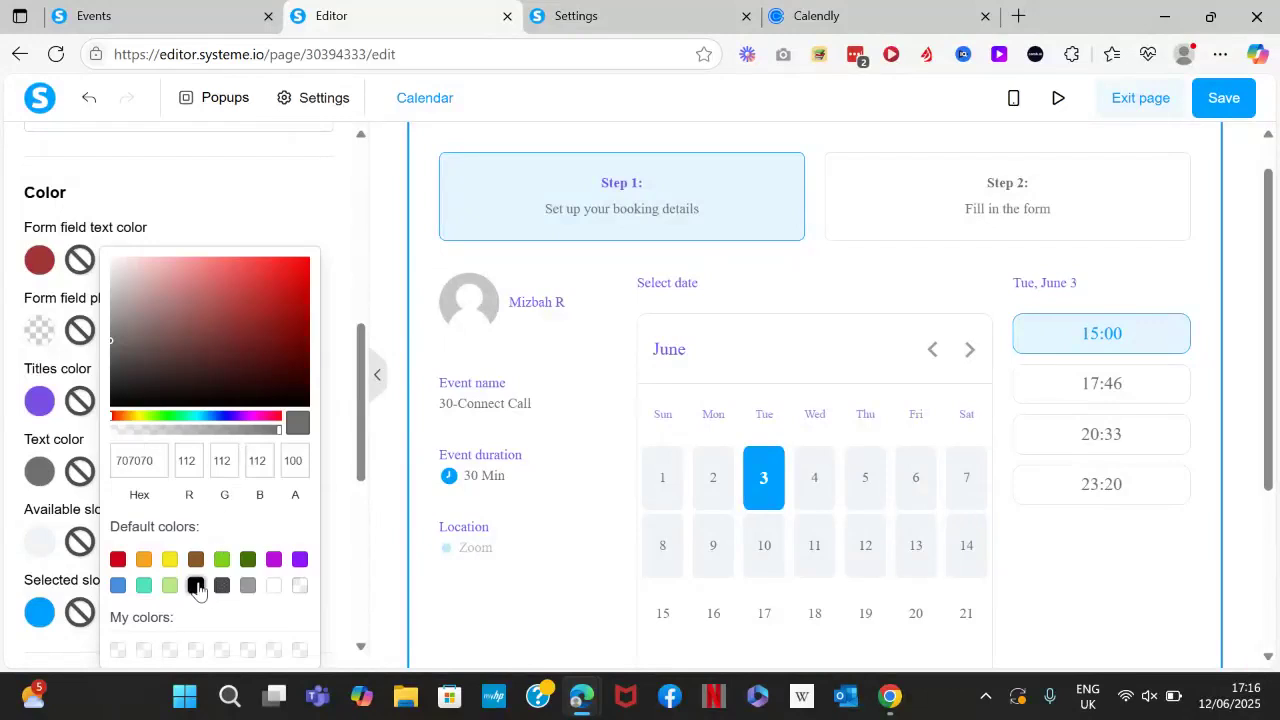
click(362, 470)
drag(362, 470, 334, 240)
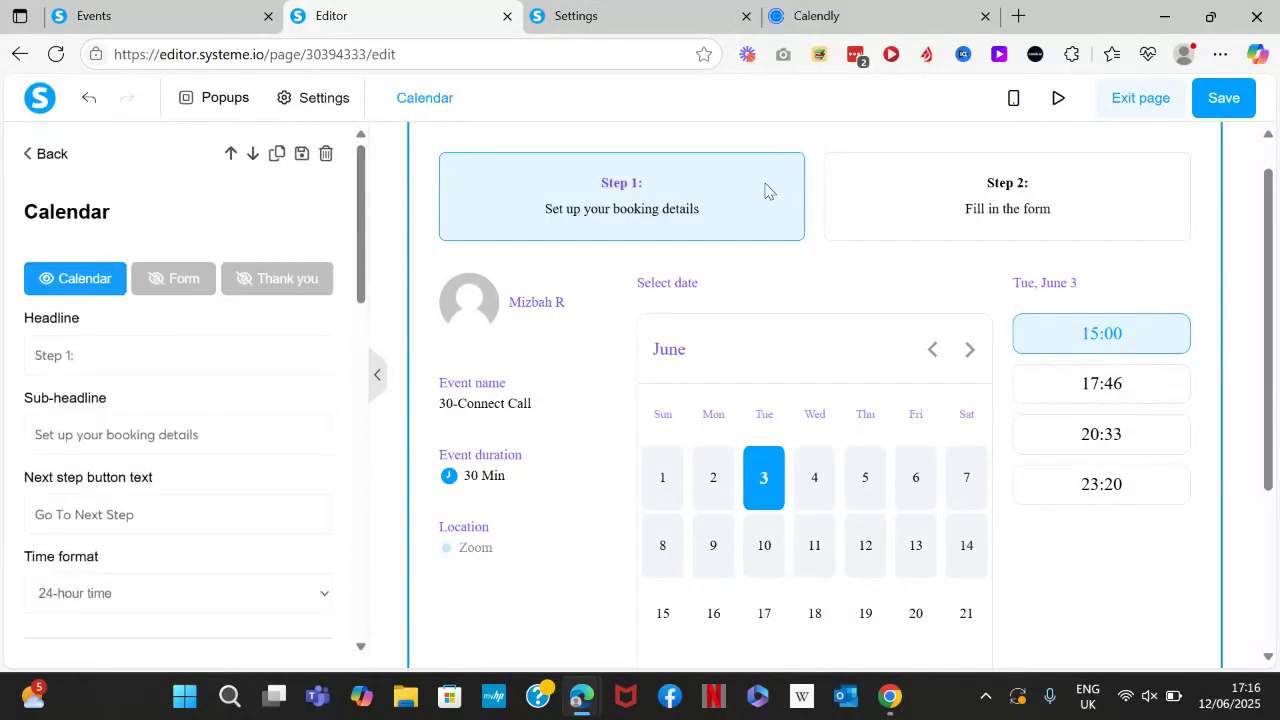
- Show the Calendar element's Form stage and add the question "How Familiar Are You With Systeme.io?"
click(914, 206)
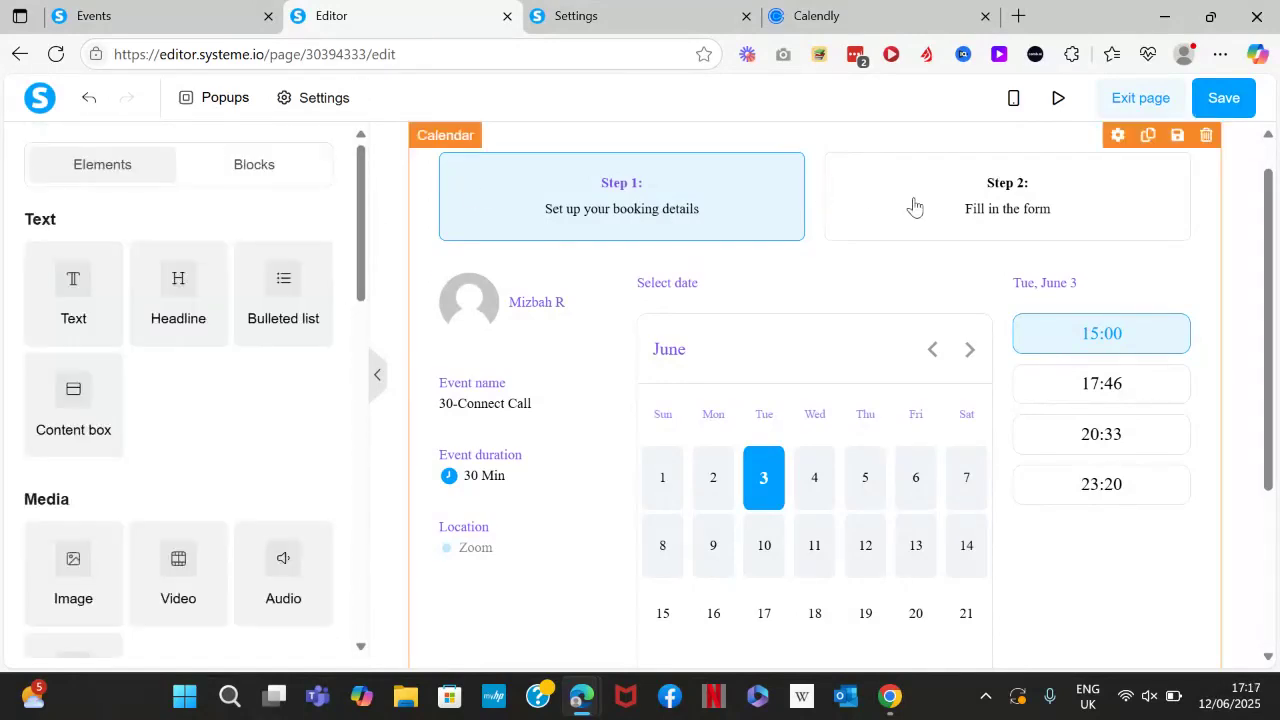
click(914, 206)
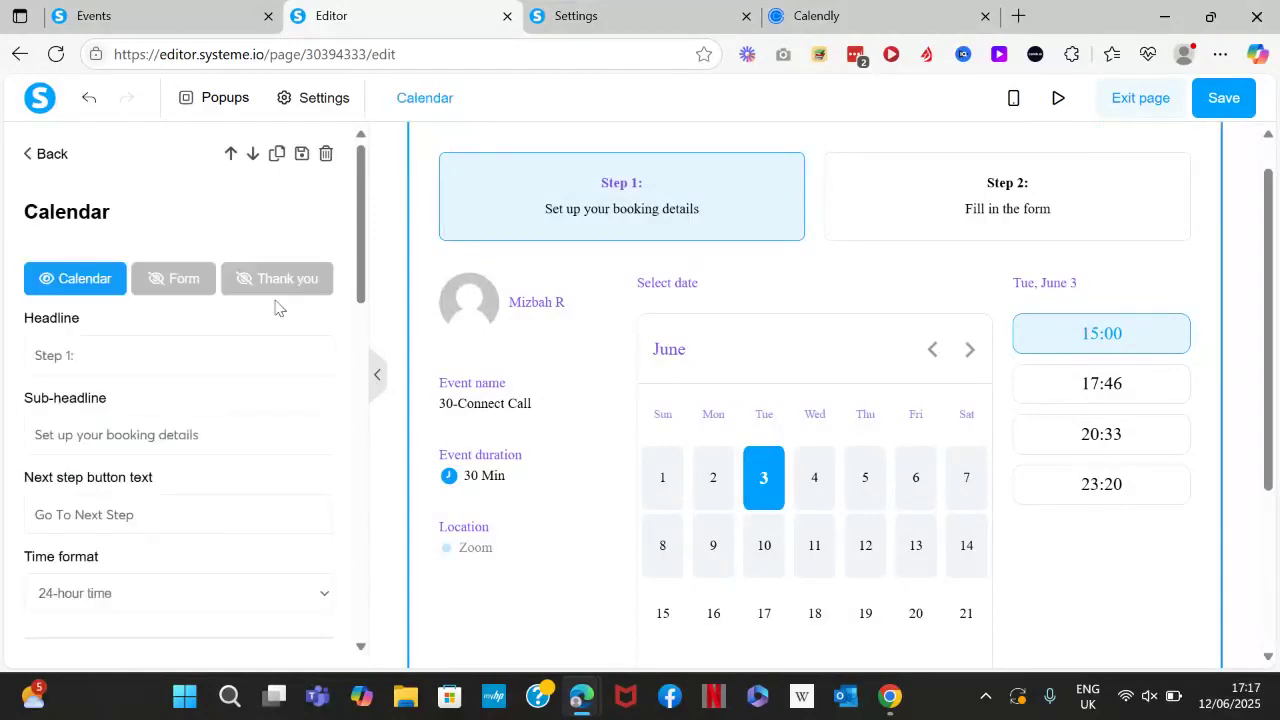
click(171, 280)
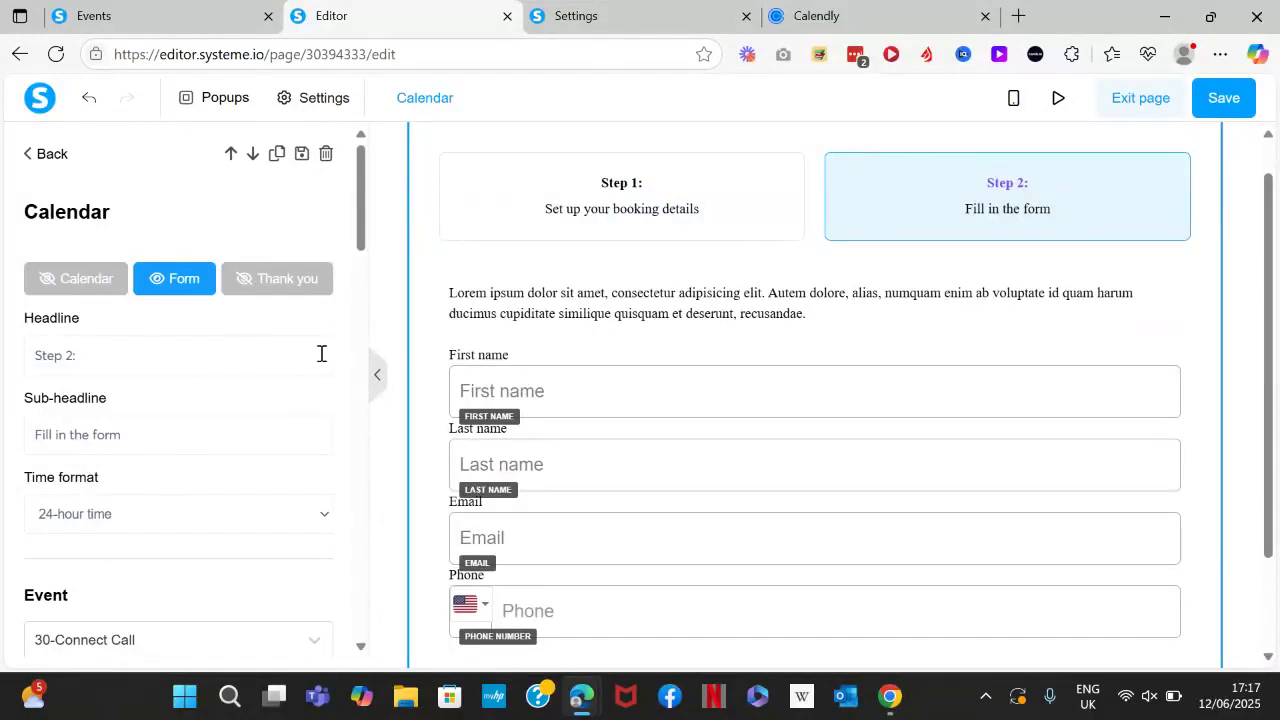
drag(358, 249, 355, 290)
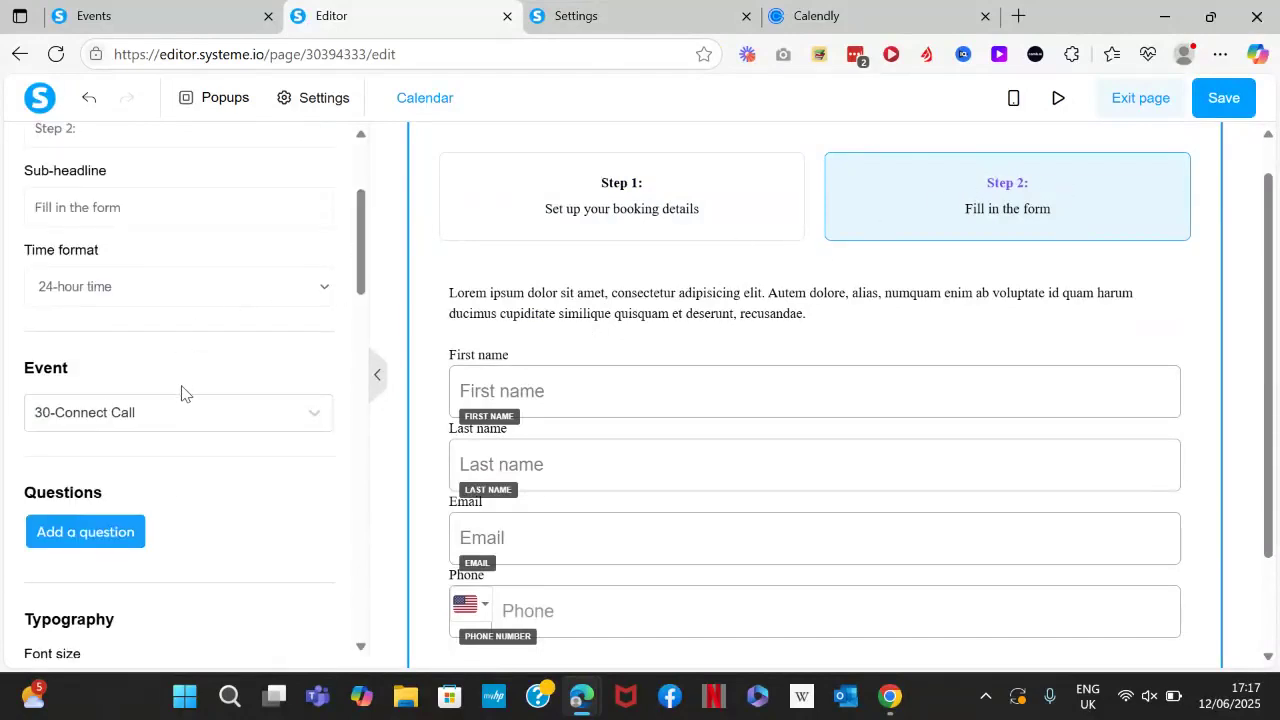
drag(358, 300, 355, 325)
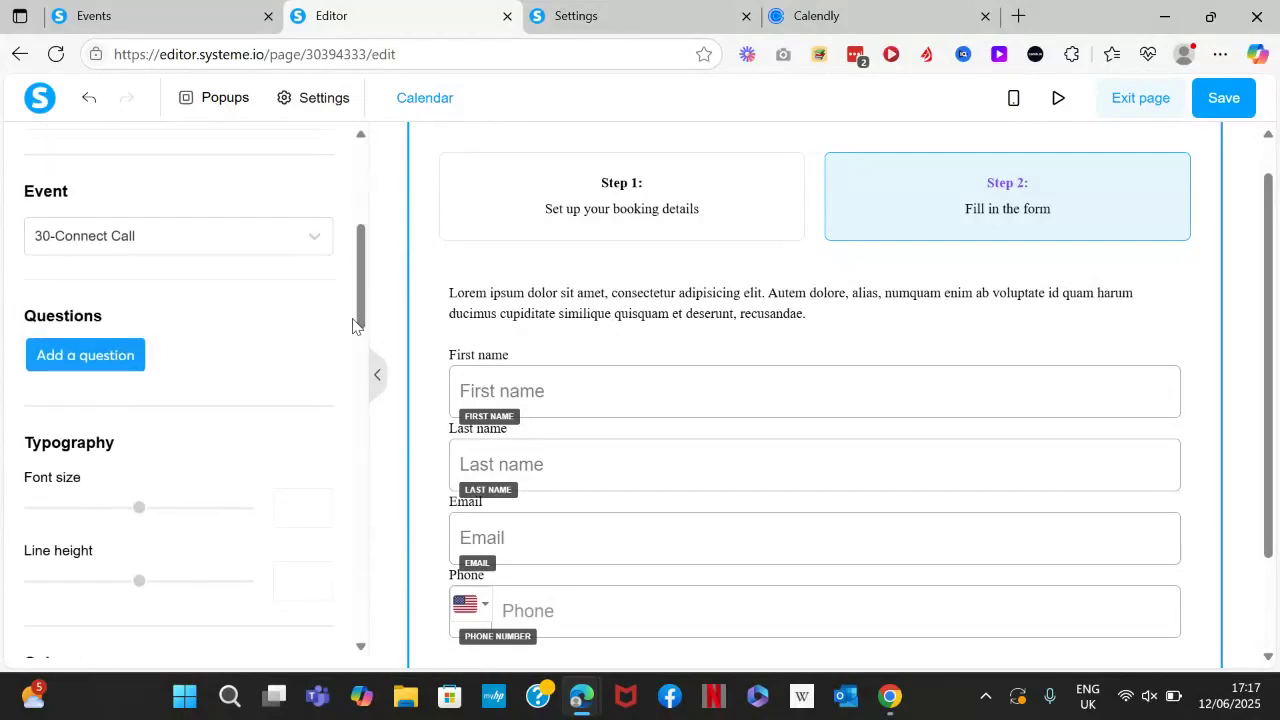
click(101, 359)
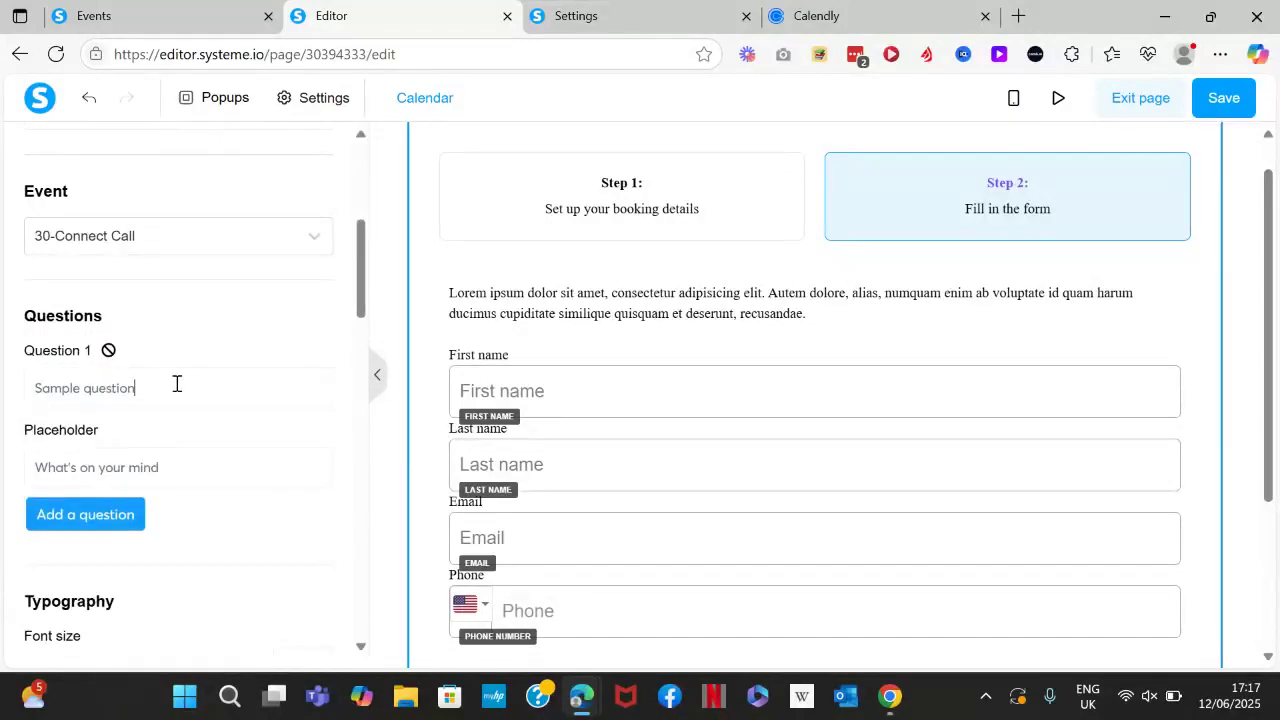
key(ctrl+shift+Left)
key(ctrl+shift+Left)
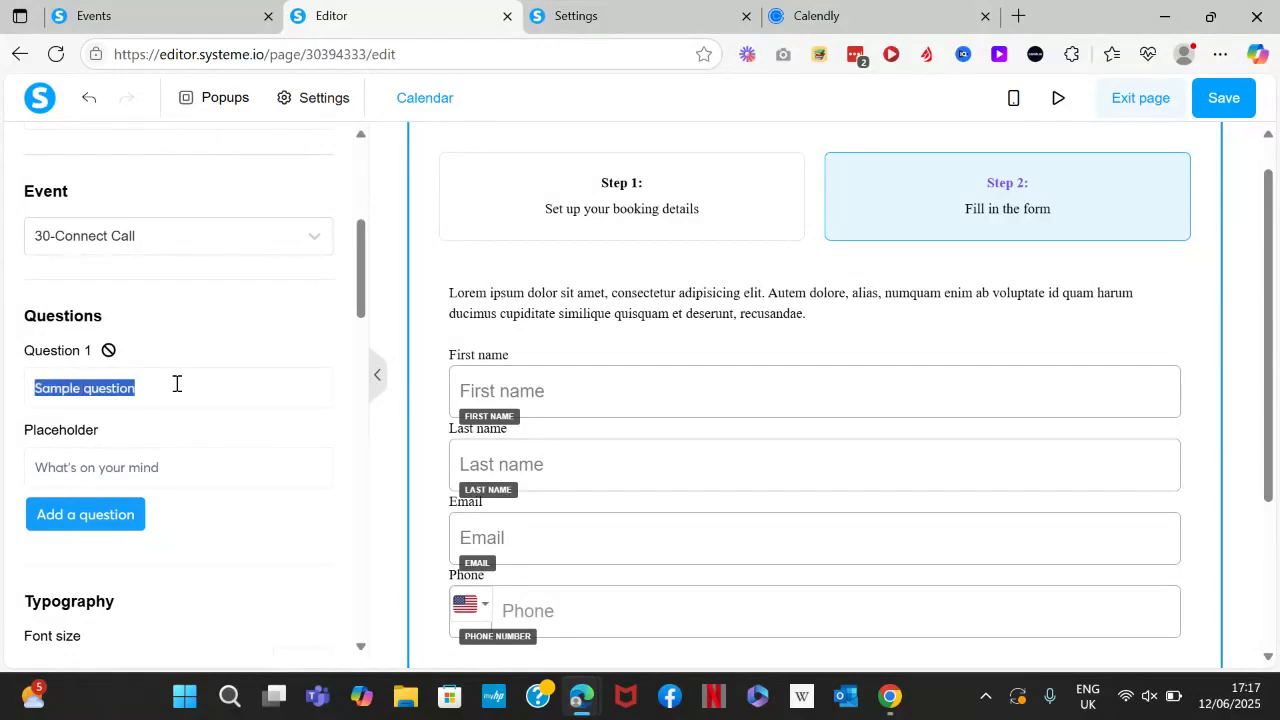
text(How Familiar Ar)
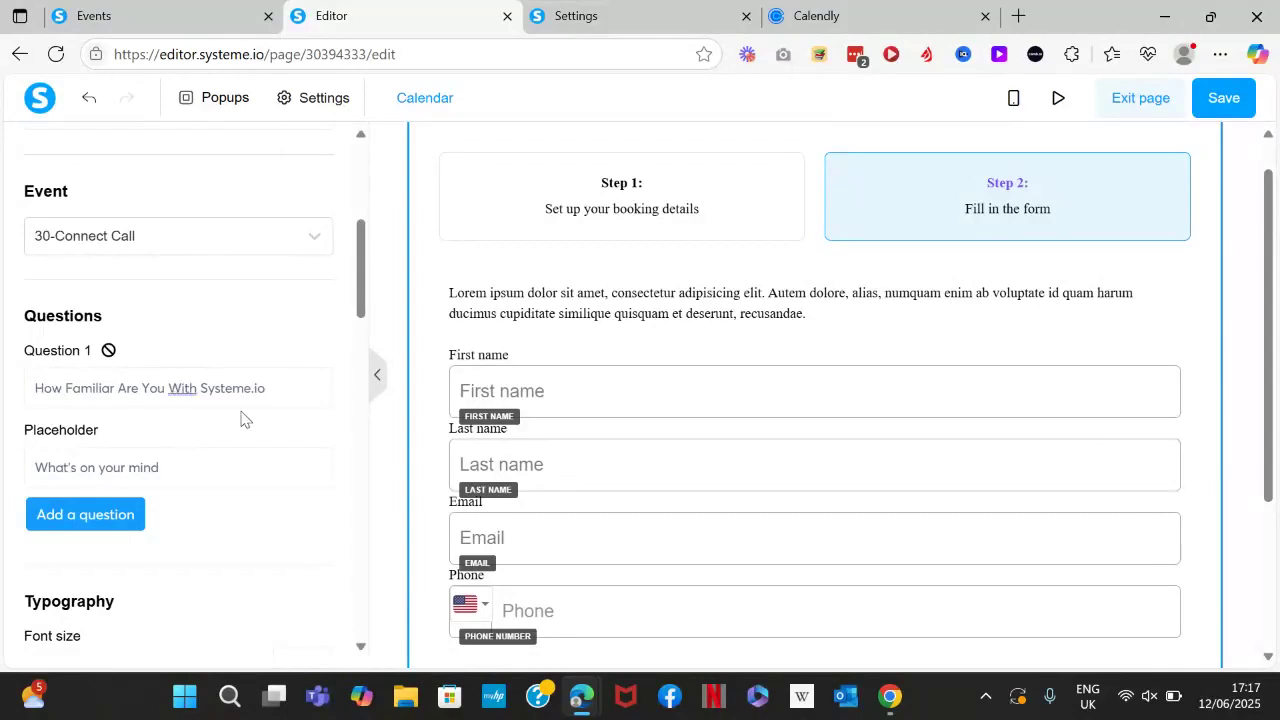
- Examine the new question and its placeholder text, both in the settings and in the form on the page
triple_click(218, 467)
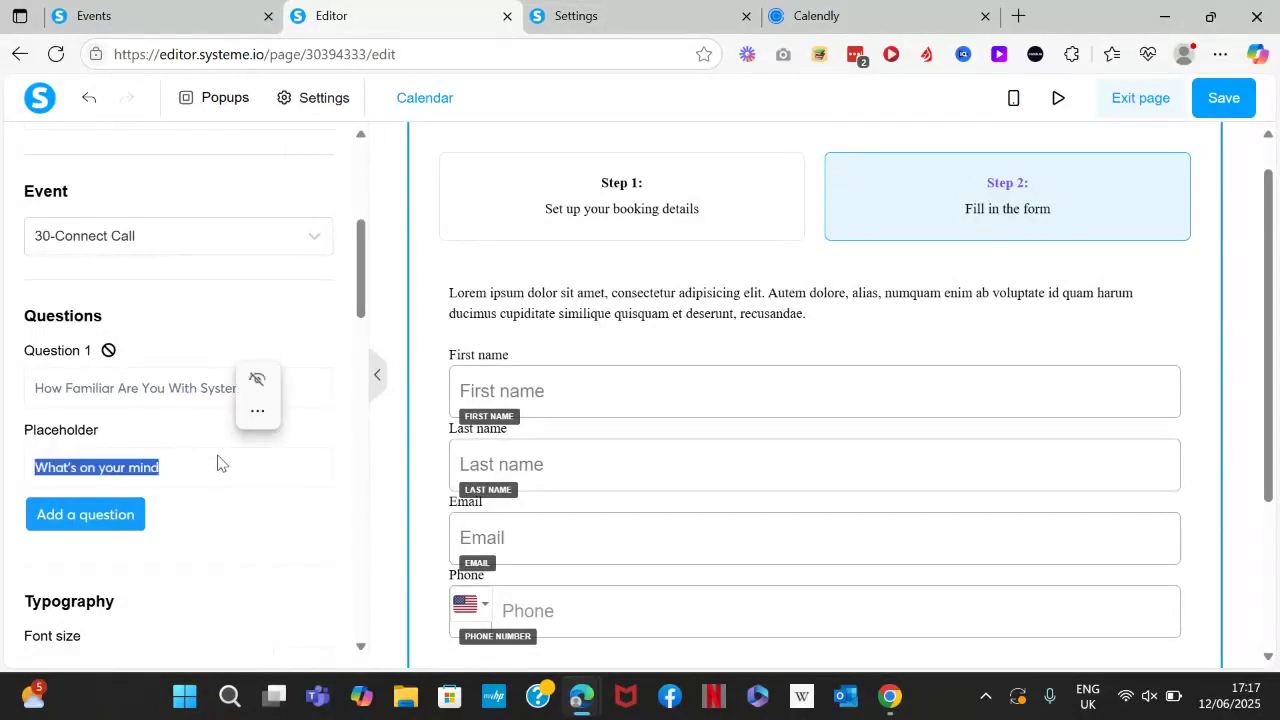
click(183, 466)
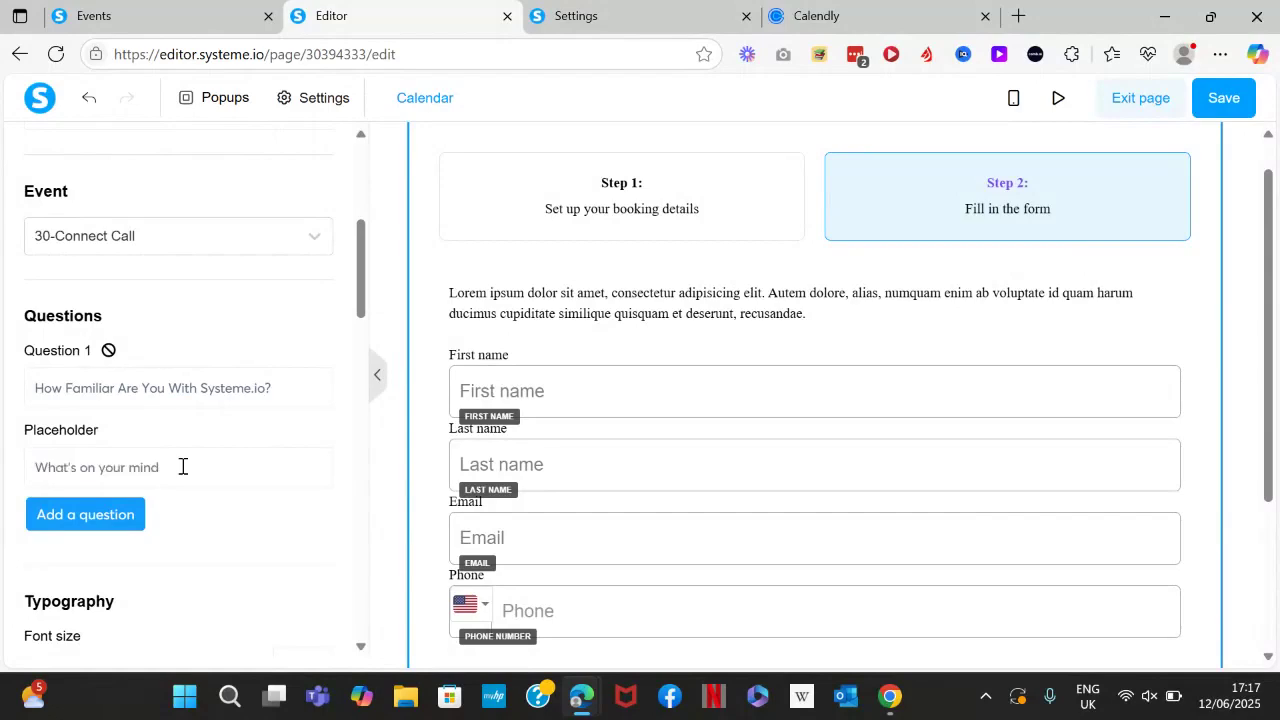
key(Escape)
scroll(815, 400, down, 2)
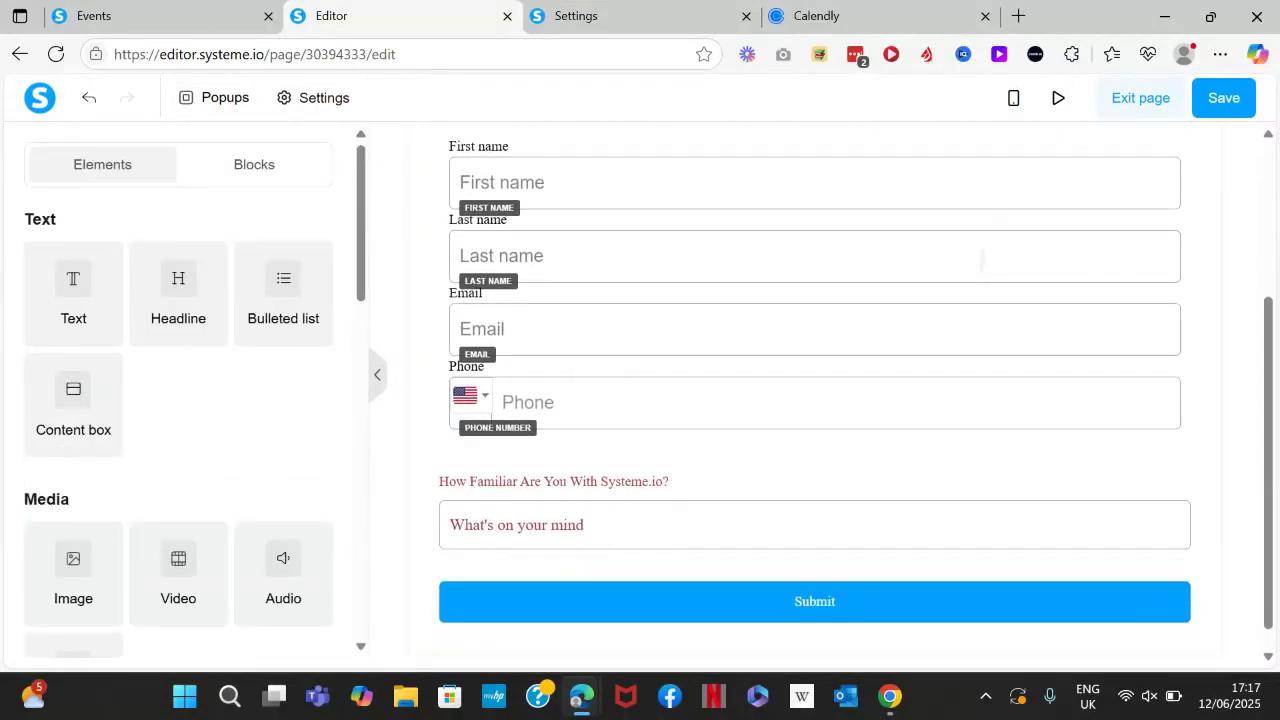
click(578, 486)
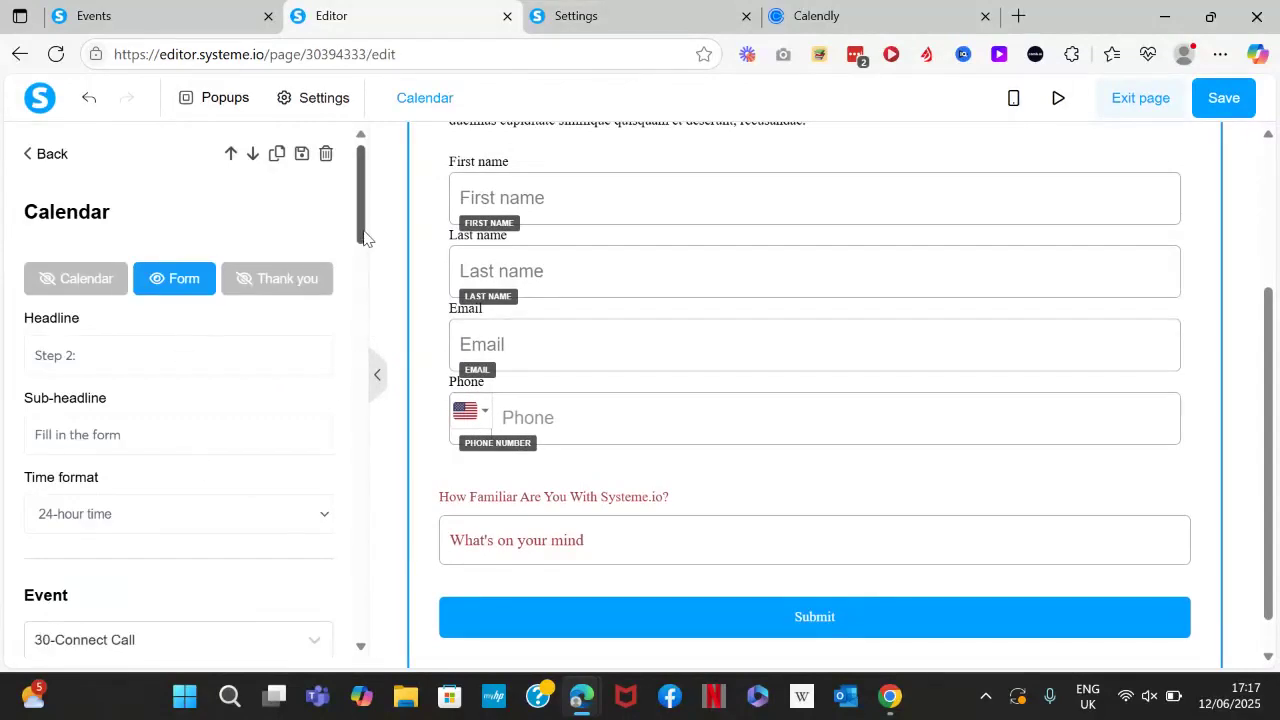
scroll(365, 237, down, 6)
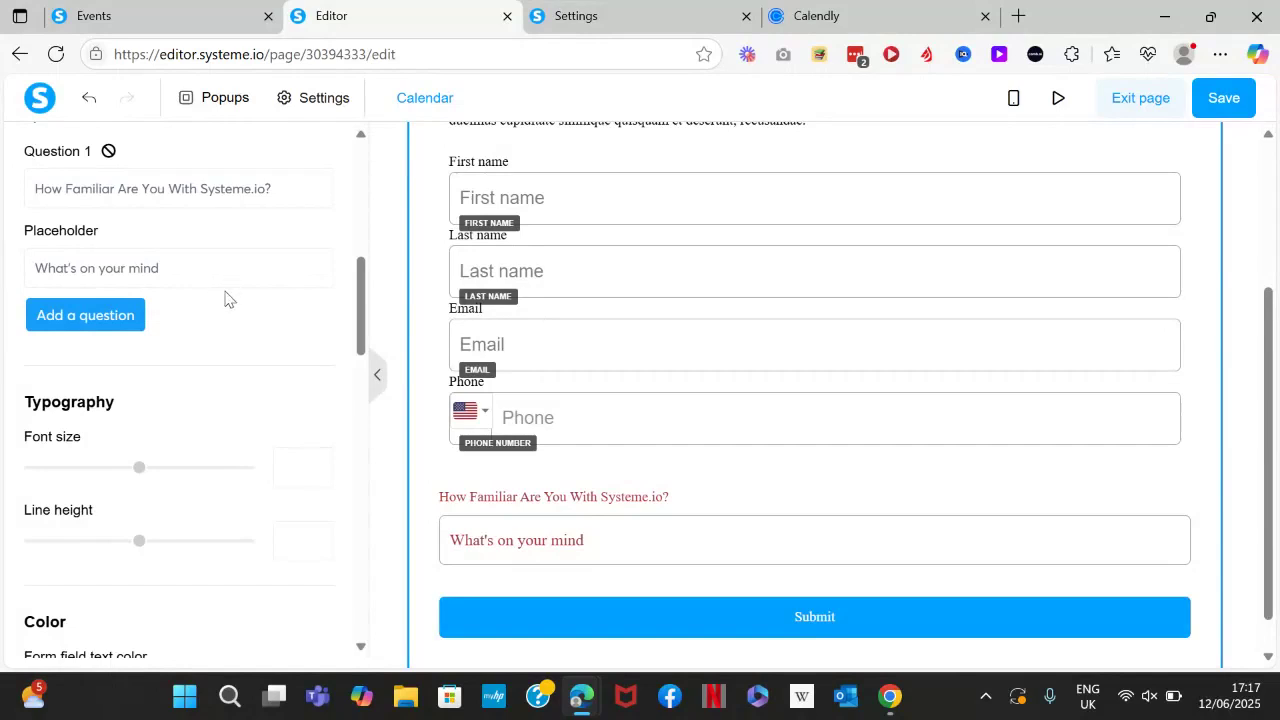
drag(192, 268, 29, 267)
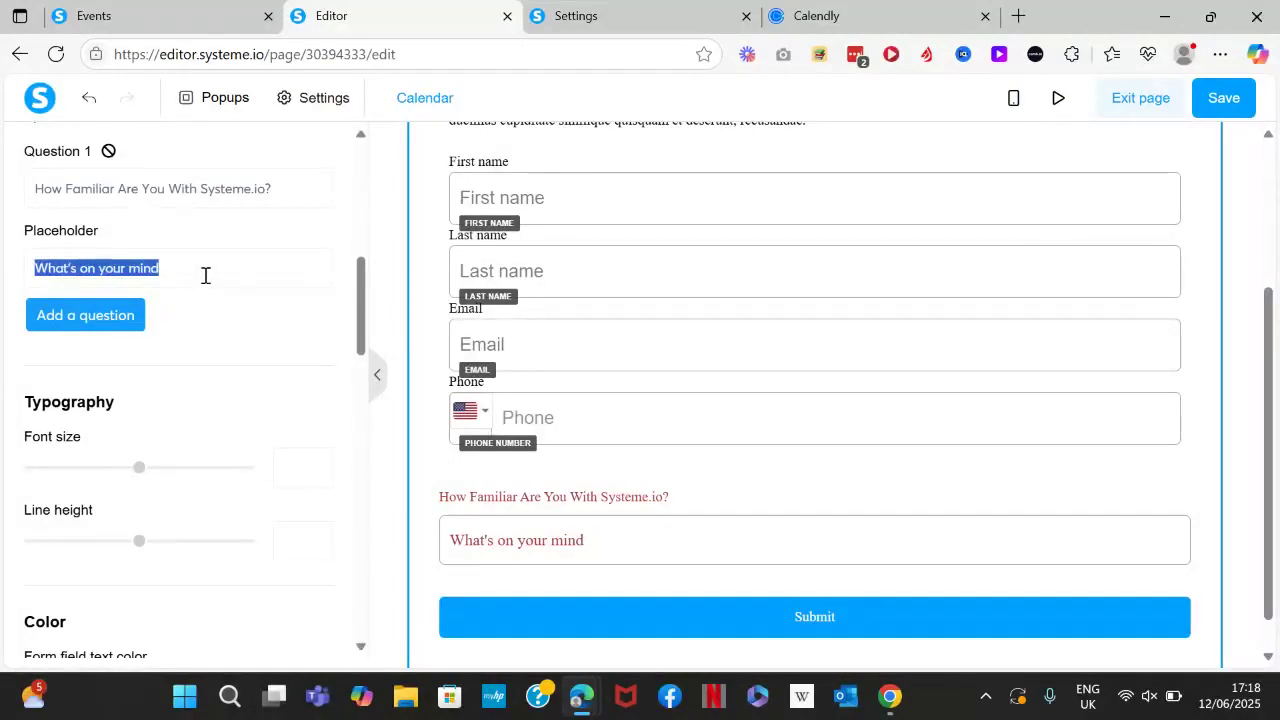
click(230, 320)
- Set the form typography's font size to 17
scroll(364, 322, down, 2)
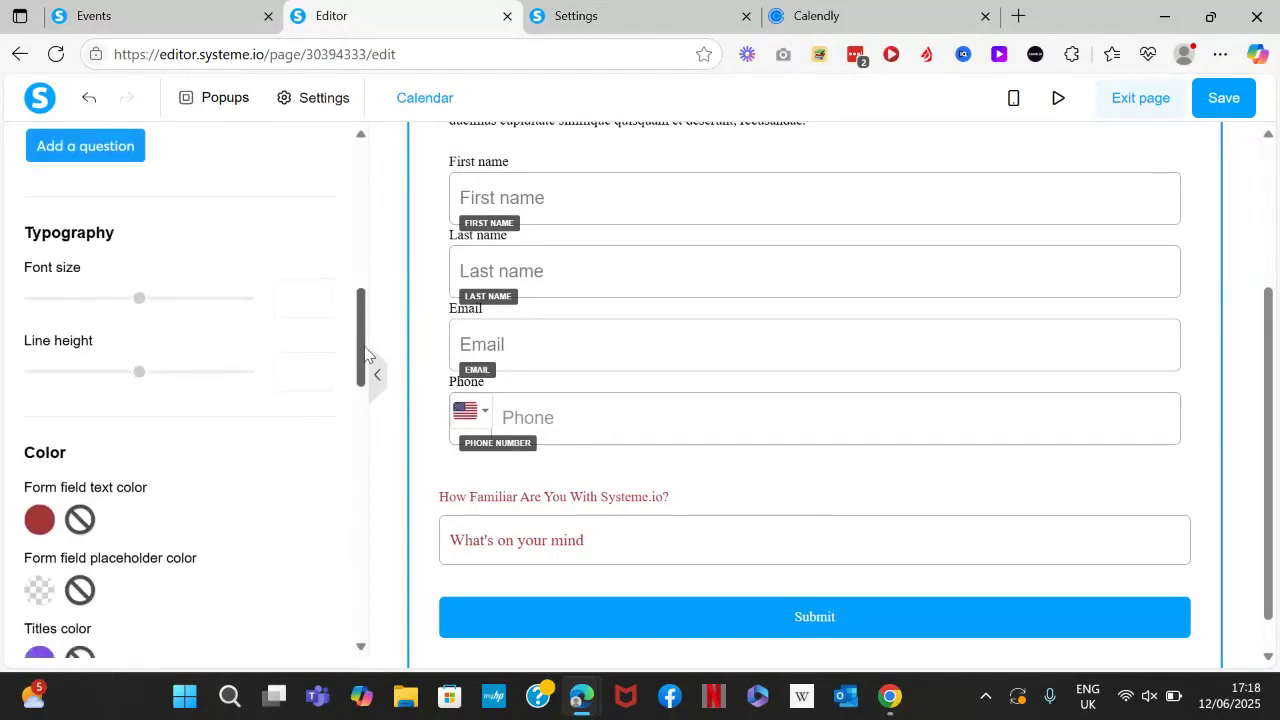
click(320, 294)
click(320, 294)
click(320, 294)
click(320, 294)
click(320, 294)
double_click(320, 294)
click(320, 294)
double_click(320, 294)
click(320, 294)
double_click(320, 294)
click(320, 294)
click(320, 294)
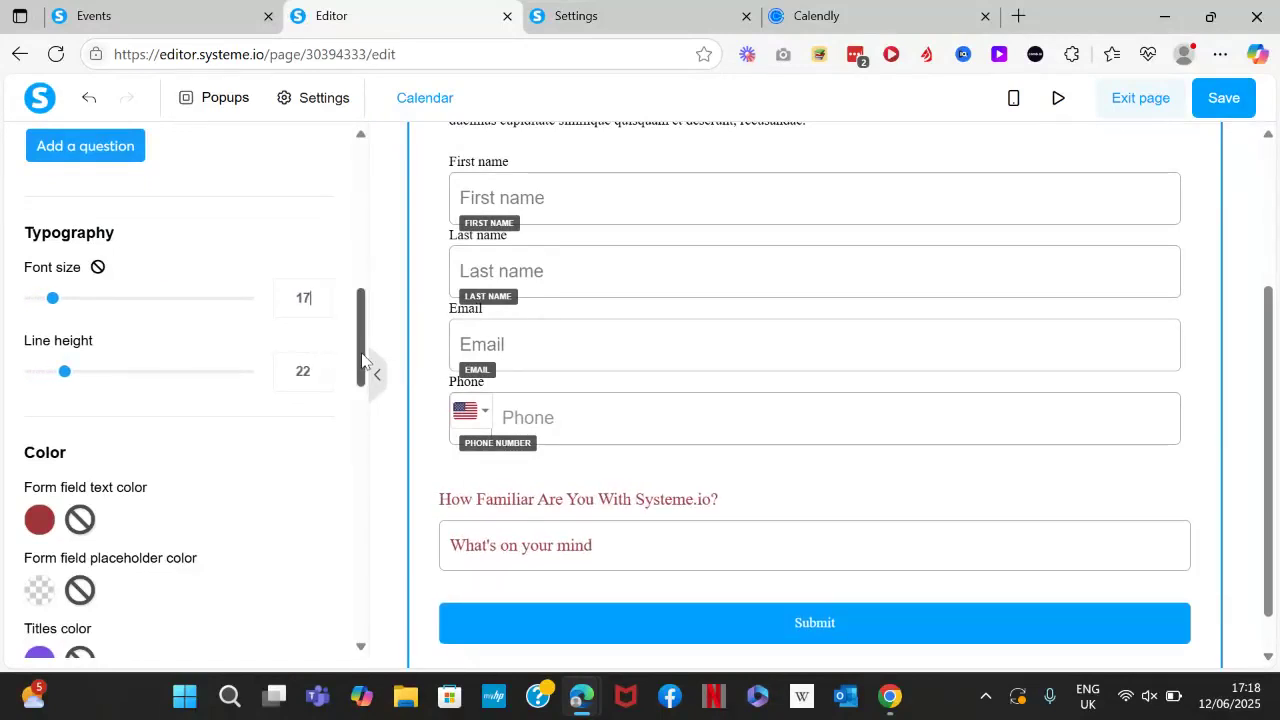
- Show the Calendar element's Thank you stage and enter the sub-headline "Thank you for booking a Connect Call"
drag(362, 362, 404, 612)
click(530, 182)
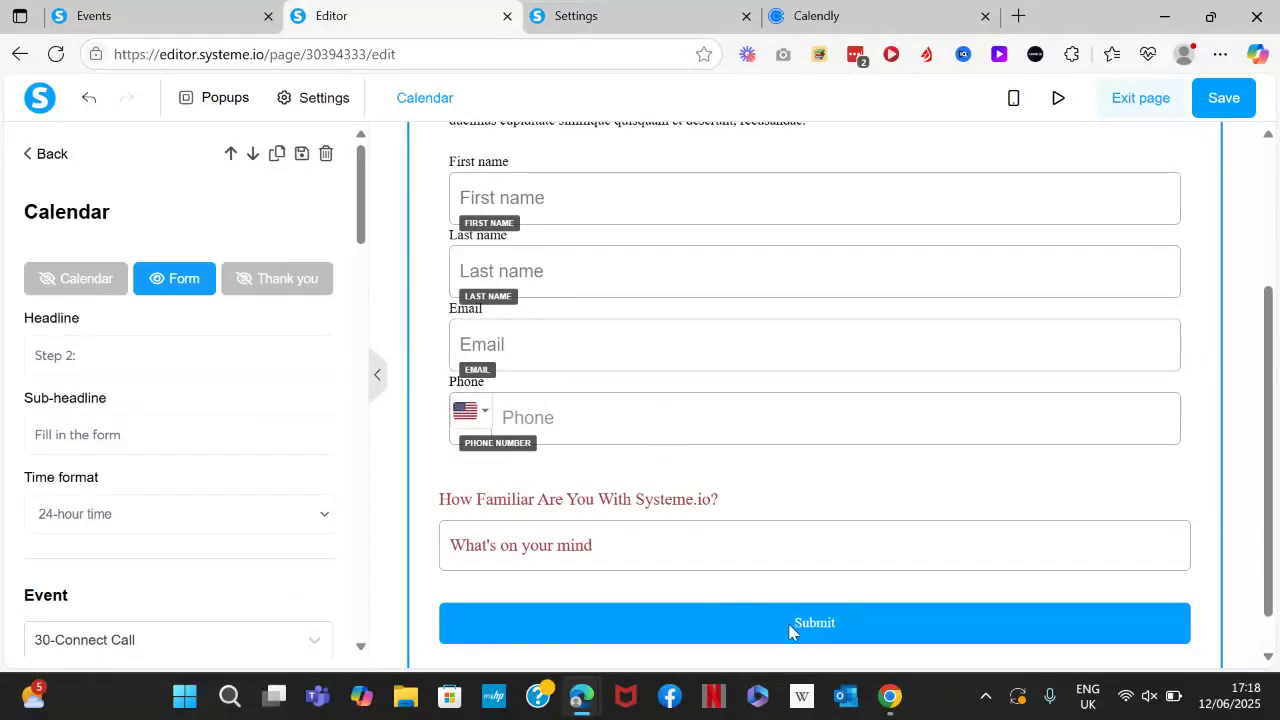
click(273, 285)
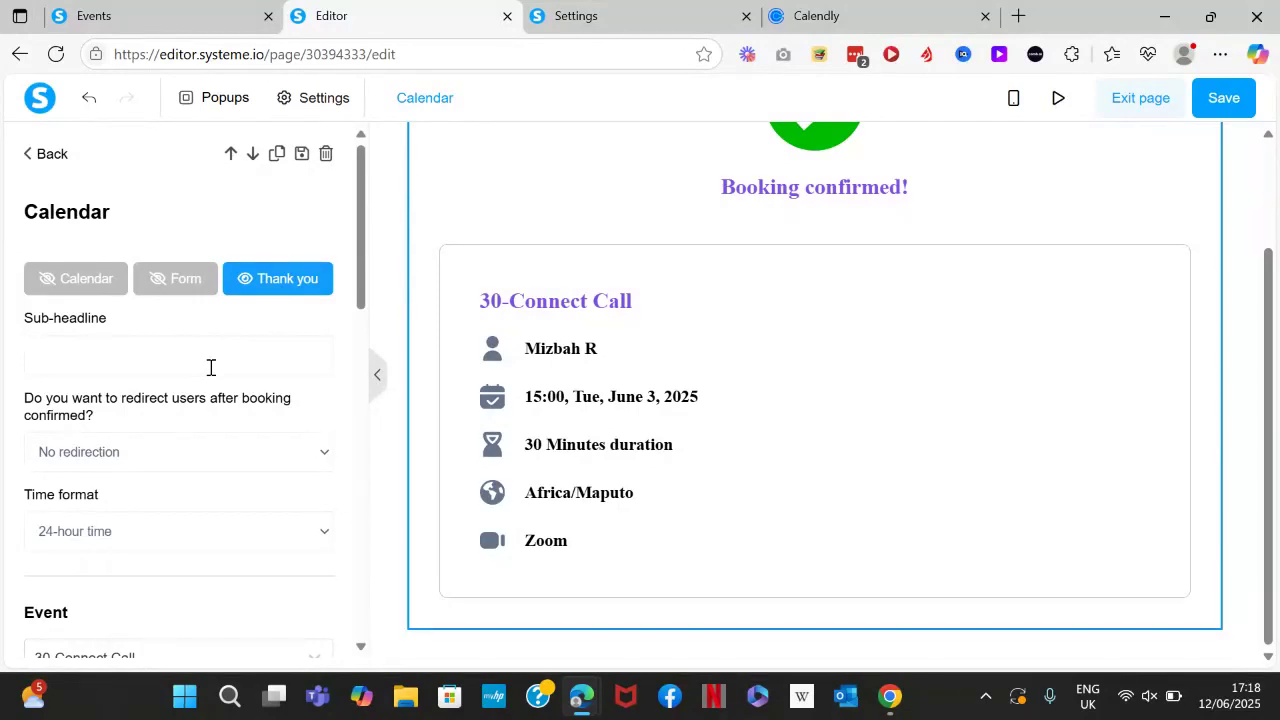
text(Than)
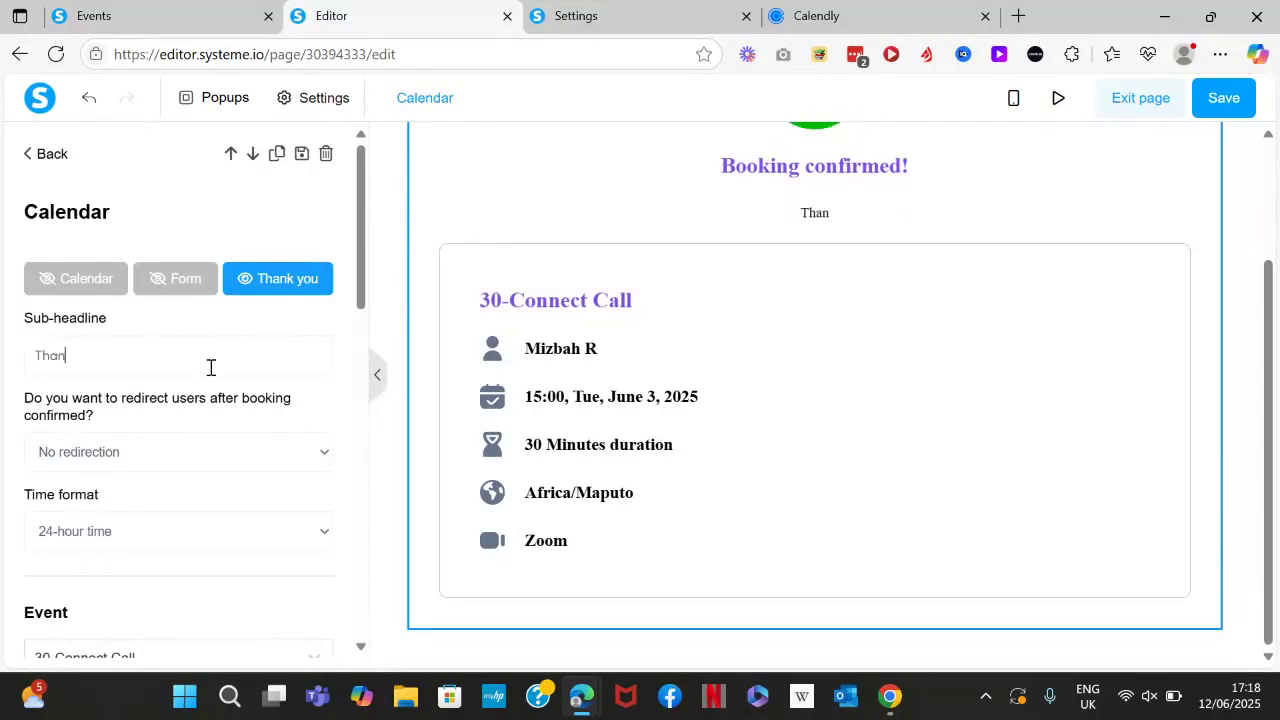
text(k you for )
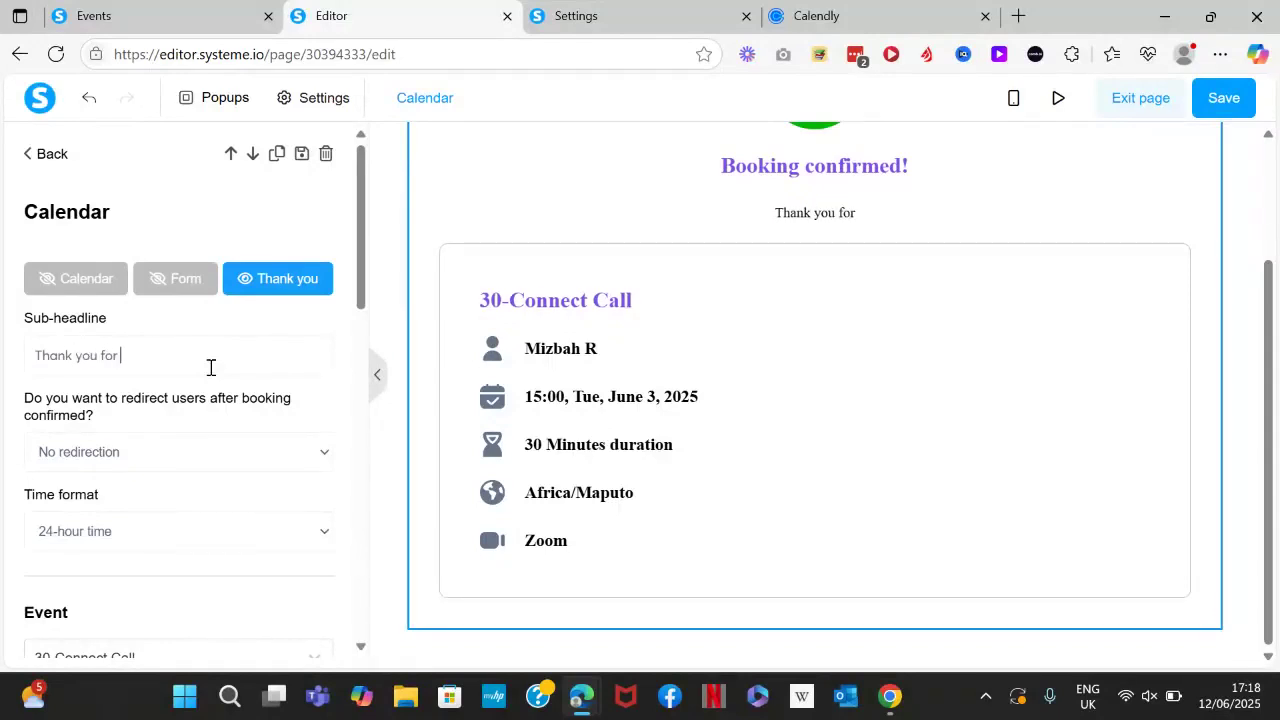
text(booking a call)
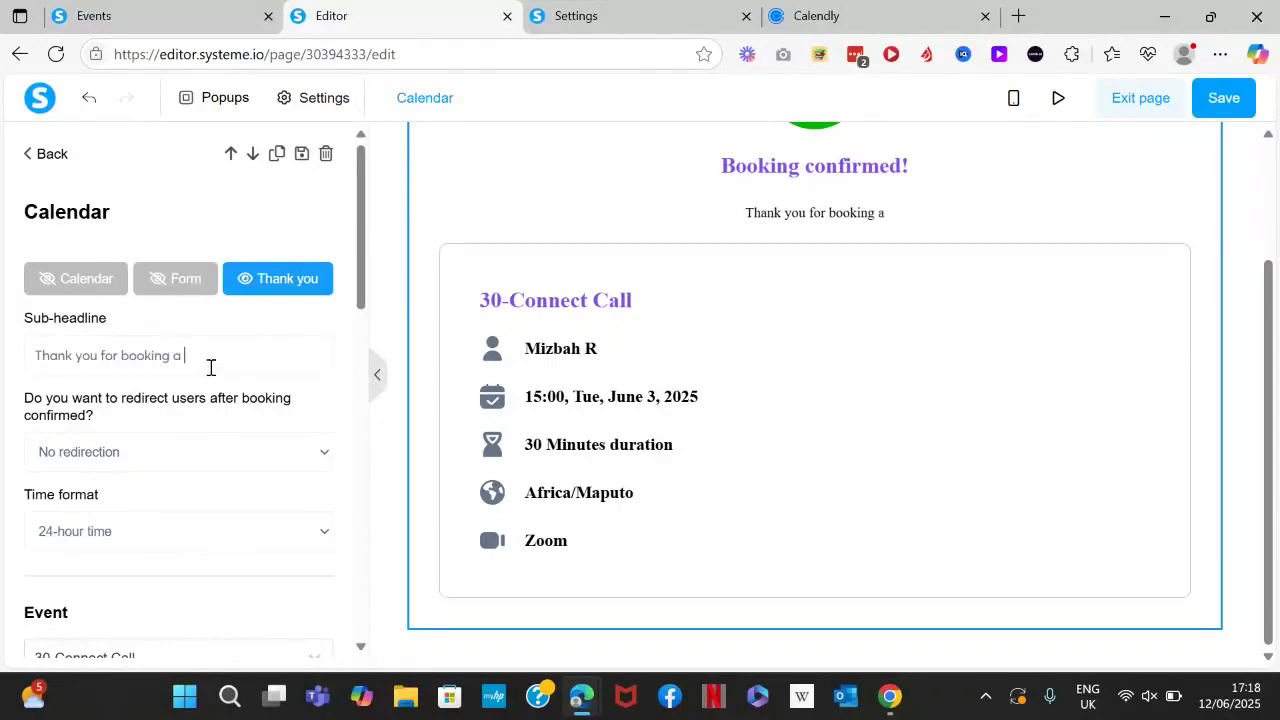
key(BackSpace)
key(BackSpace)
key(BackSpace)
key(BackSpace)
text(Connect Call)
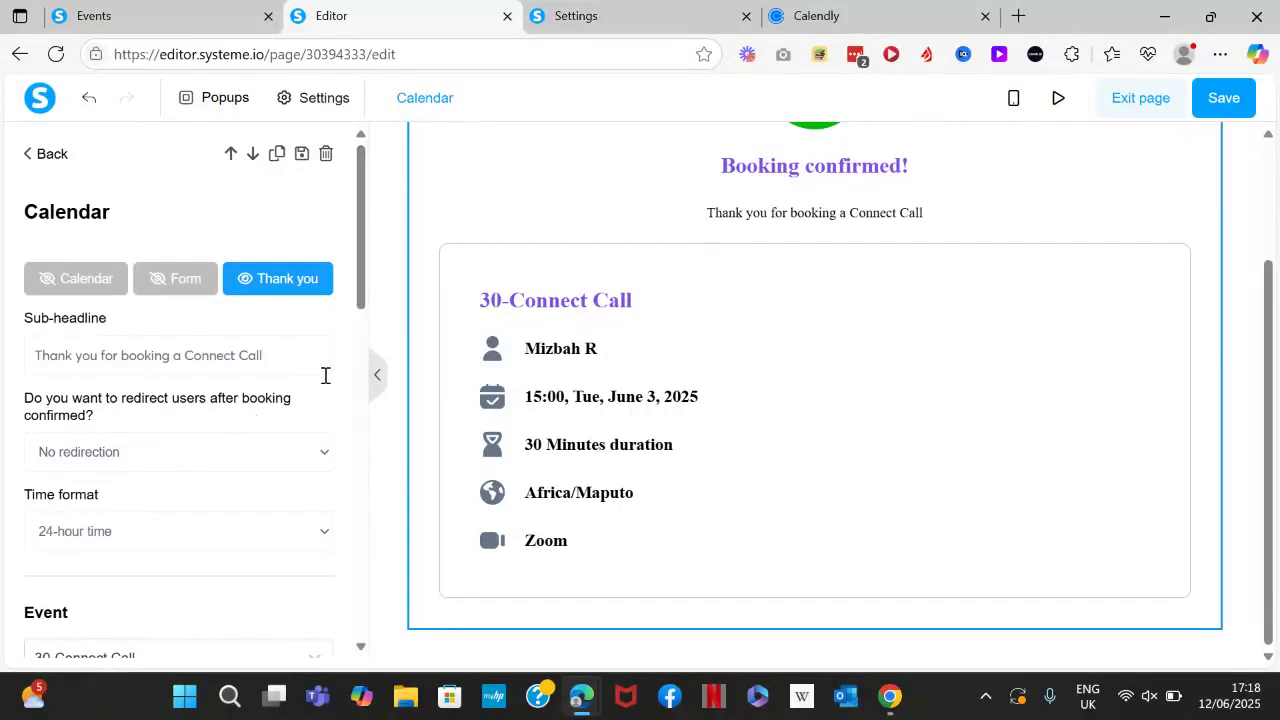
- Review the redirection options for confirmed bookings and the remaining Thank you stage settings
click(322, 455)
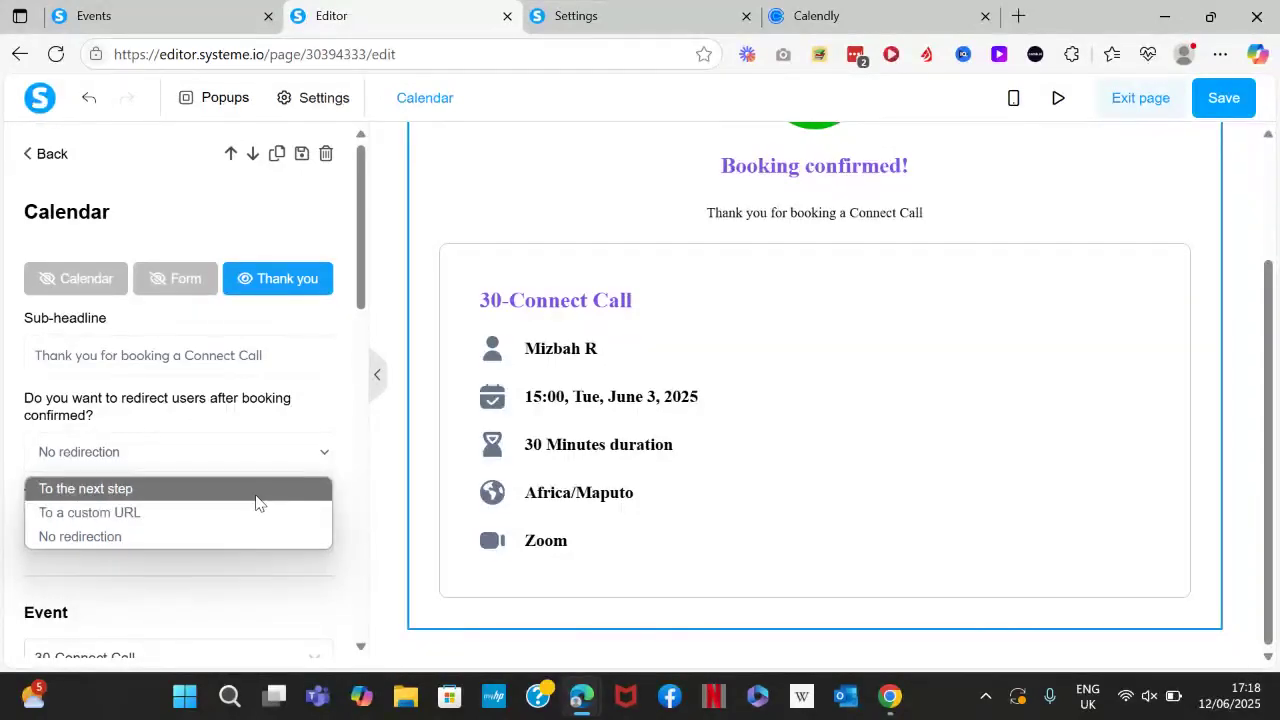
click(340, 435)
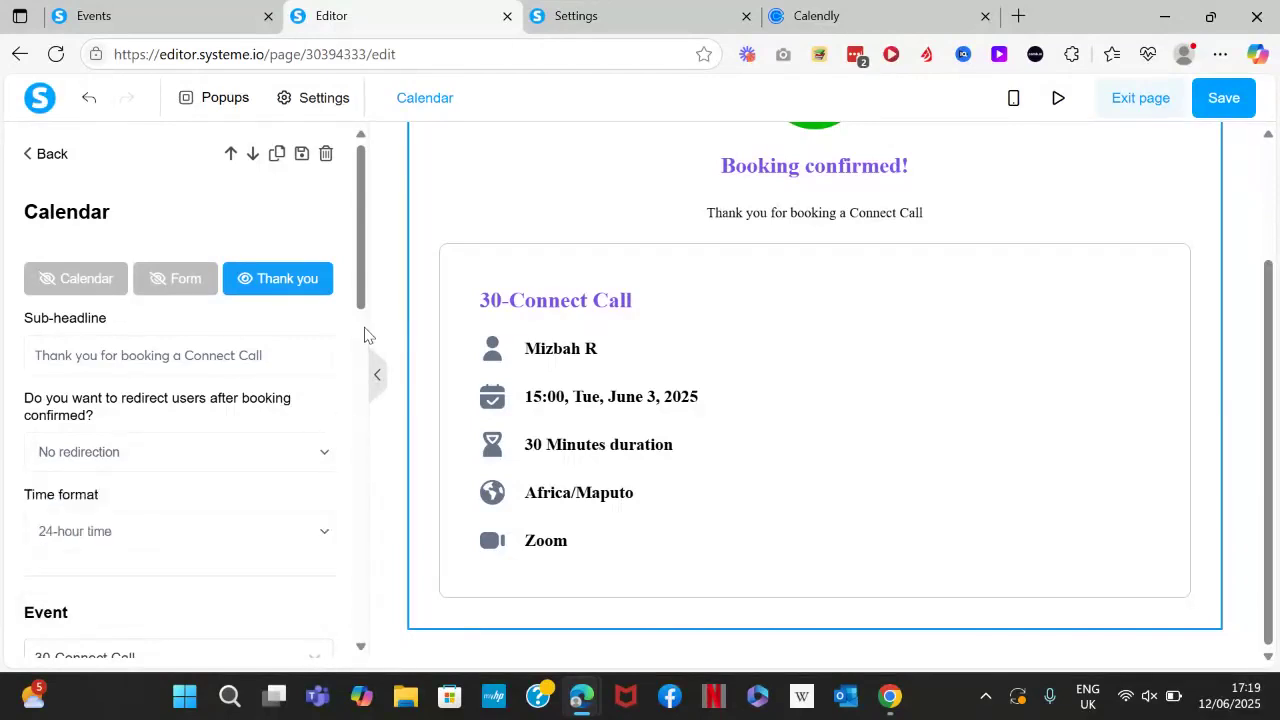
drag(360, 307, 360, 346)
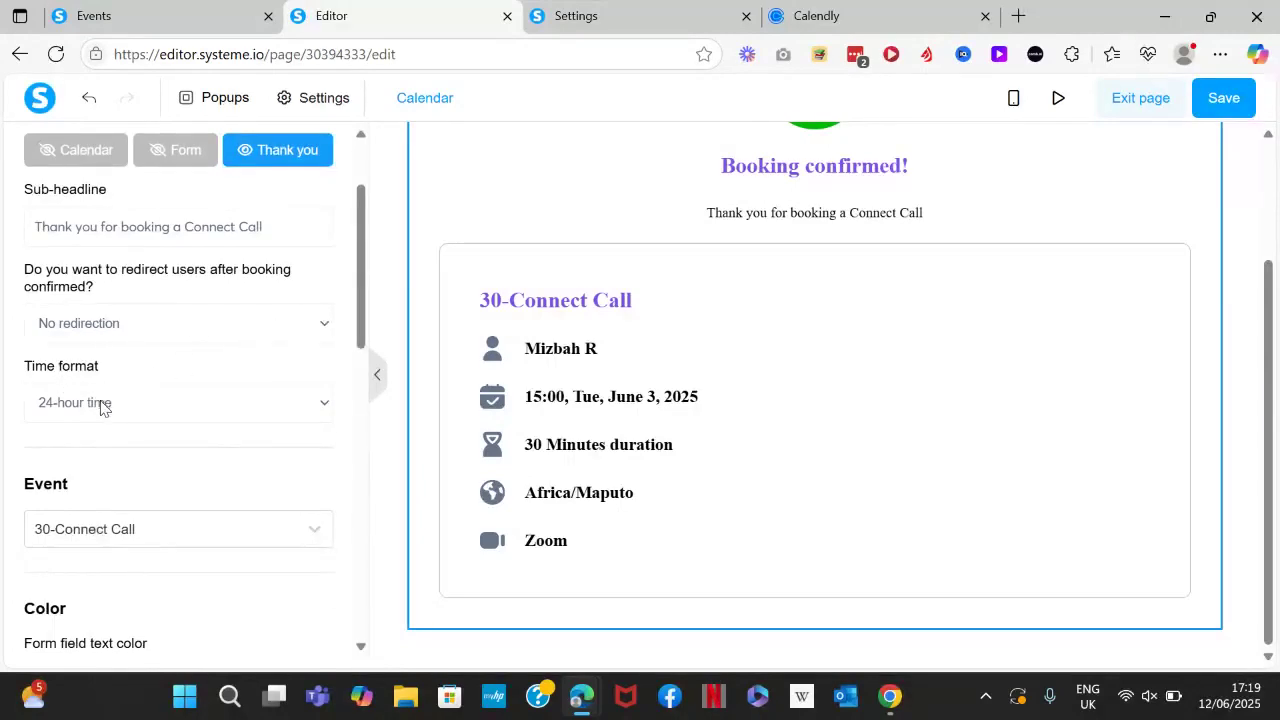
- Look over the remaining Thank you stage settings and the confirmation layout, and save the page
scroll(370, 372, down, 1)
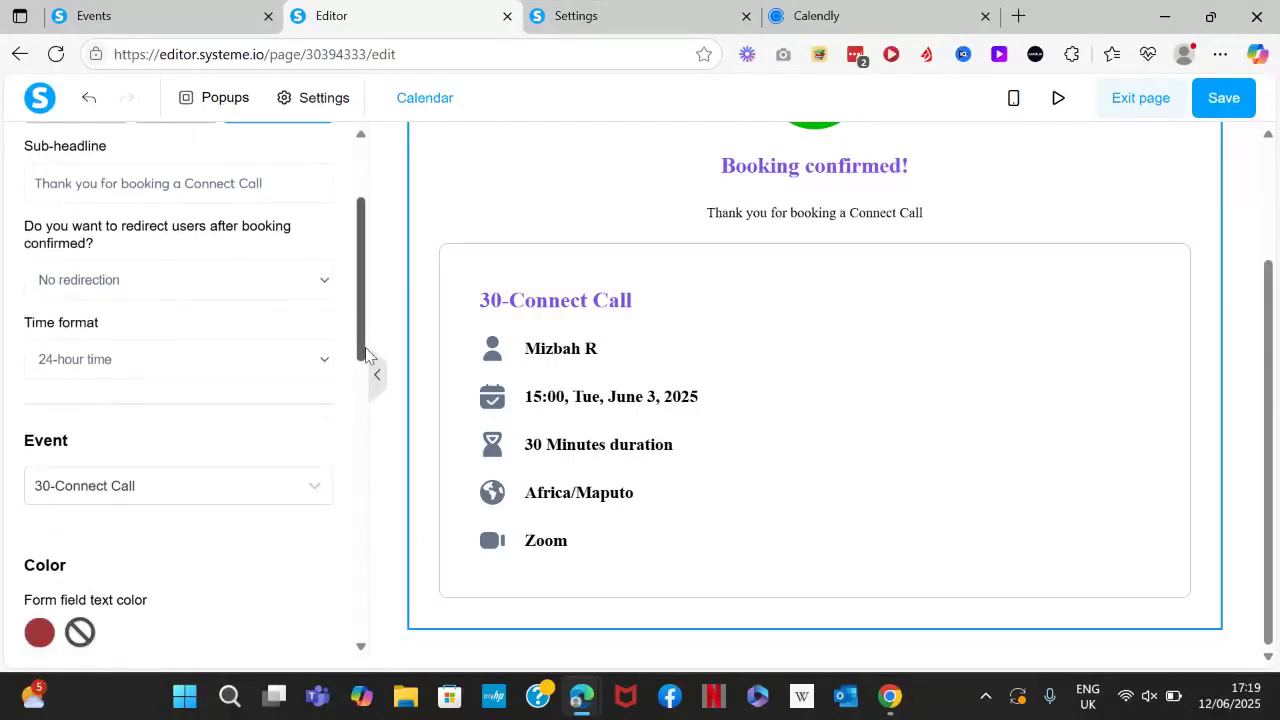
scroll(380, 430, down, 8)
scroll(378, 343, up, 8)
scroll(378, 343, up, 3)
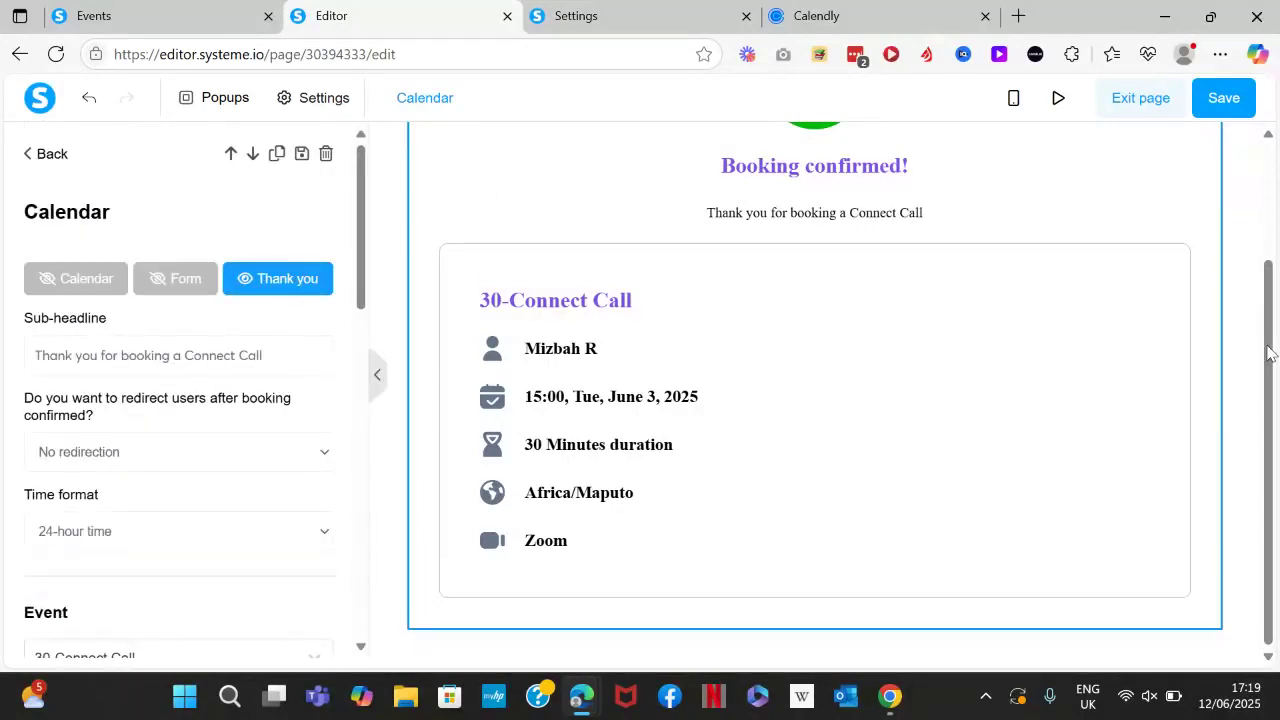
drag(1268, 308, 1265, 223)
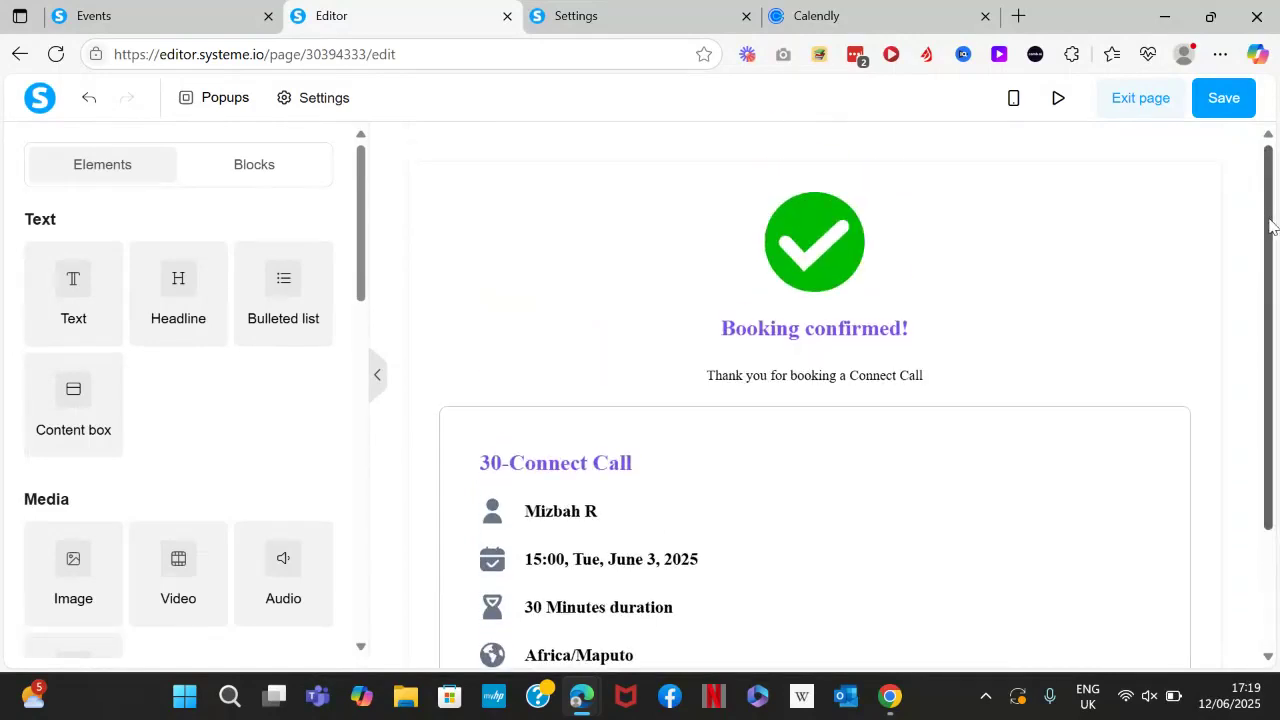
click(1222, 100)
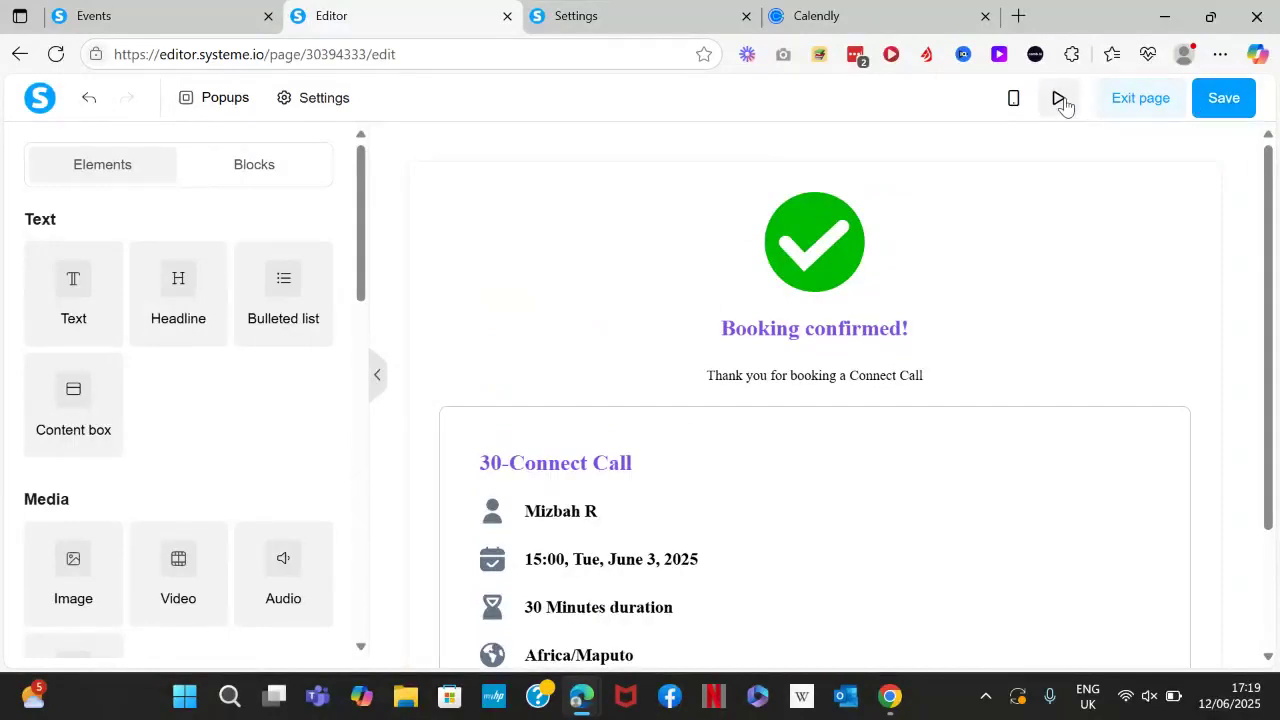
- Preview the booking page and check the available time slots for June 18, 25 and 16
click(1052, 98)
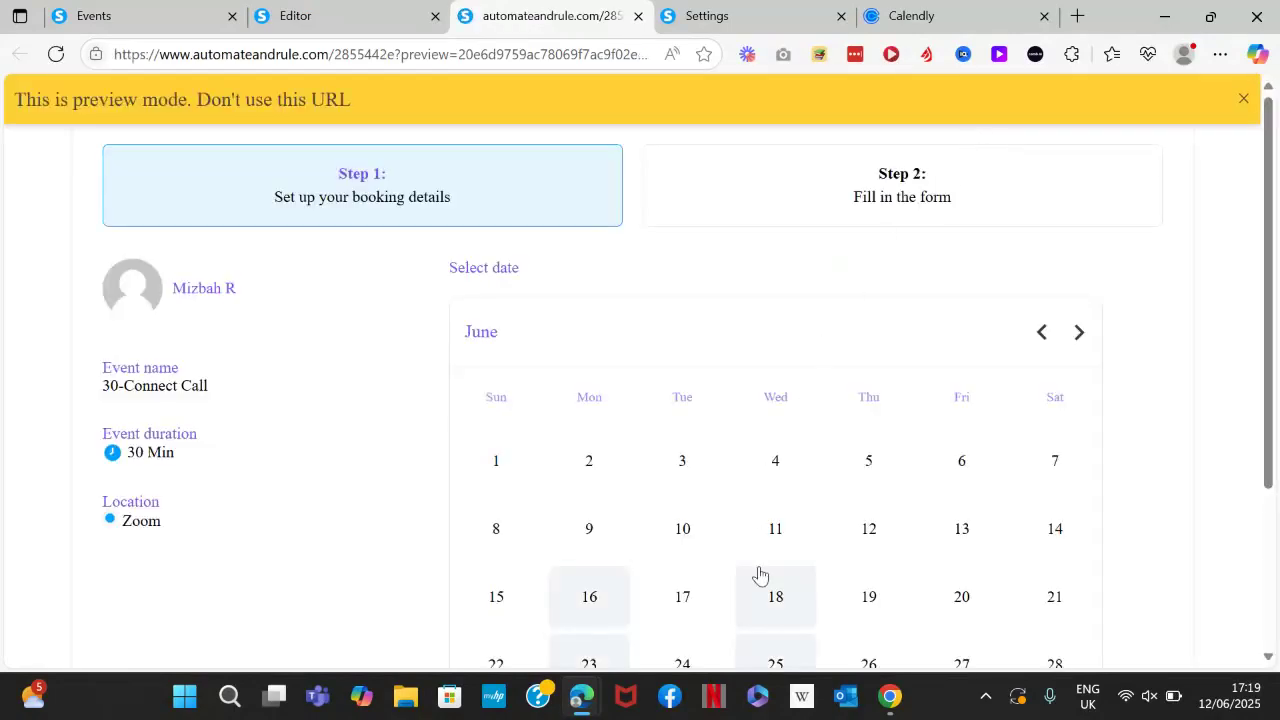
click(766, 591)
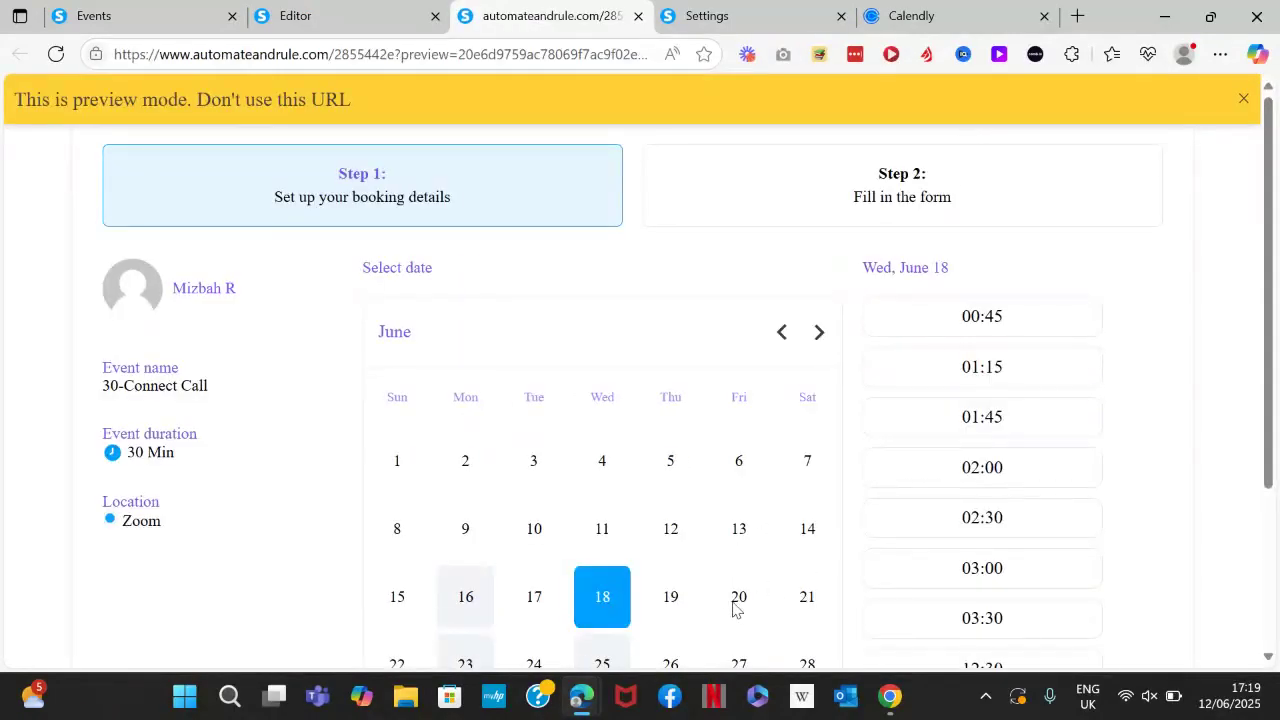
click(613, 660)
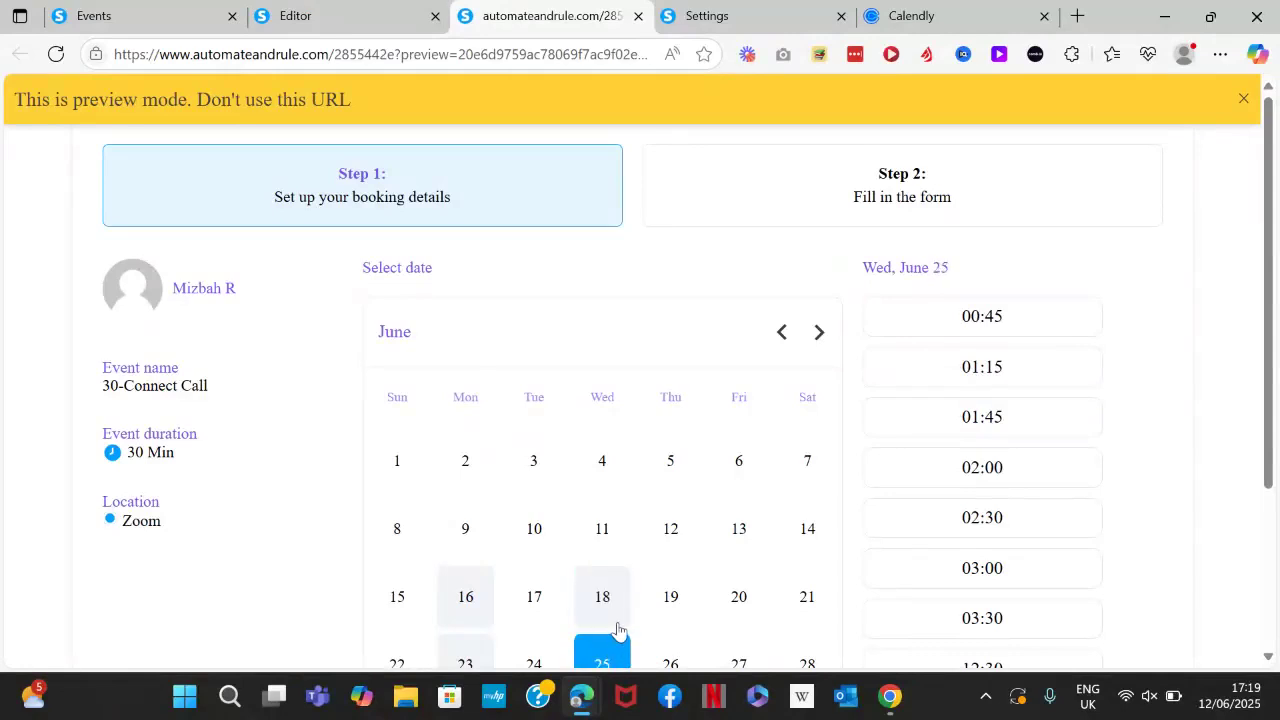
click(459, 610)
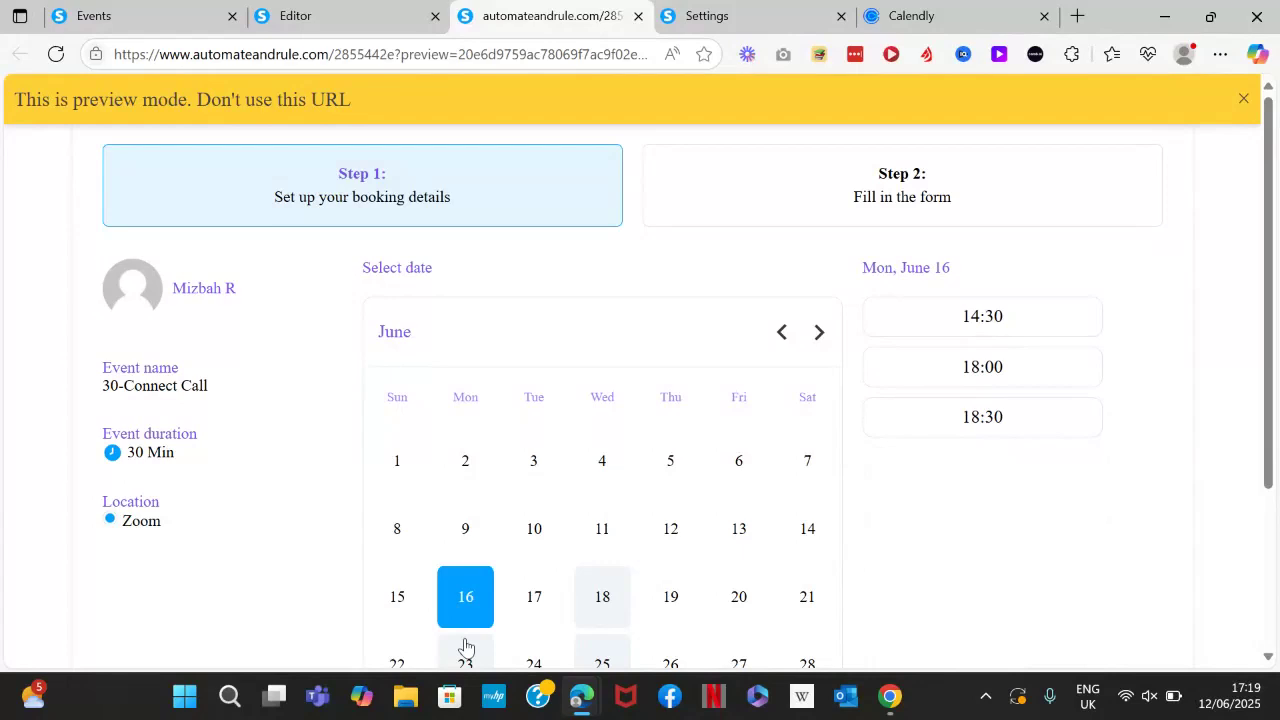
- Save and exit the lead page, and open the funnel's Order Form page for editing with the previous session's unsaved changes restored
click(353, 10)
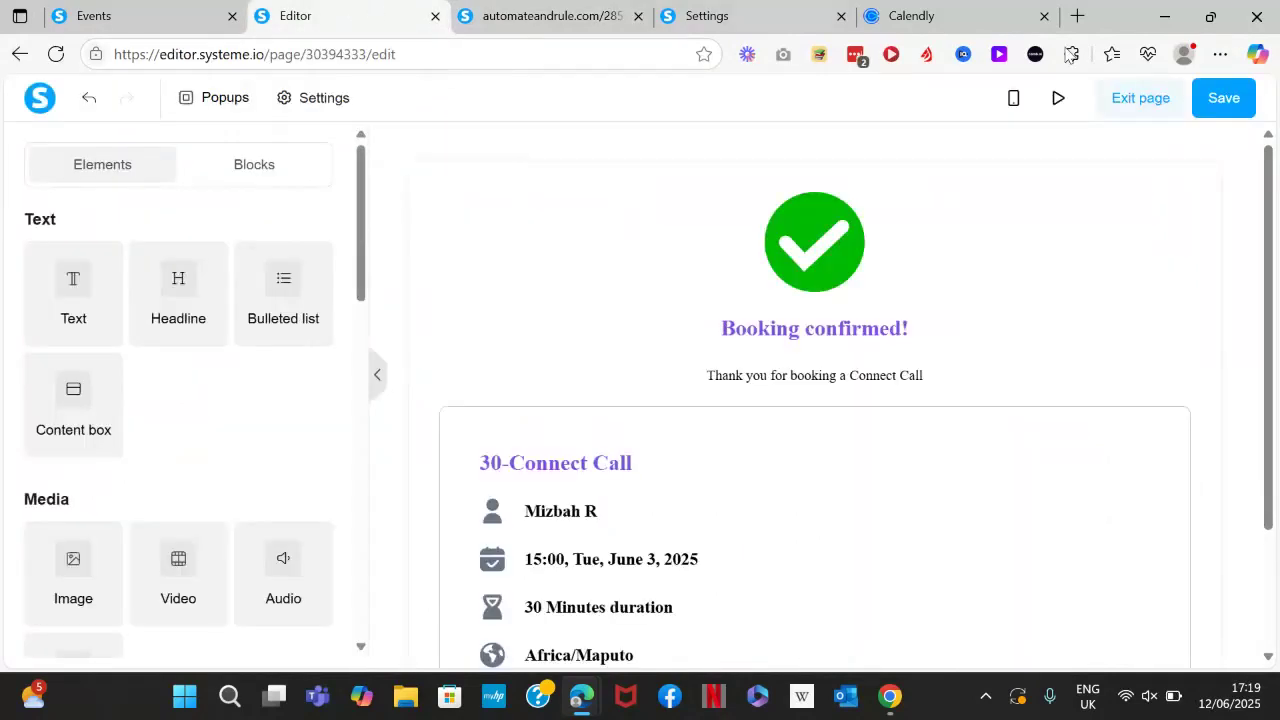
click(1222, 100)
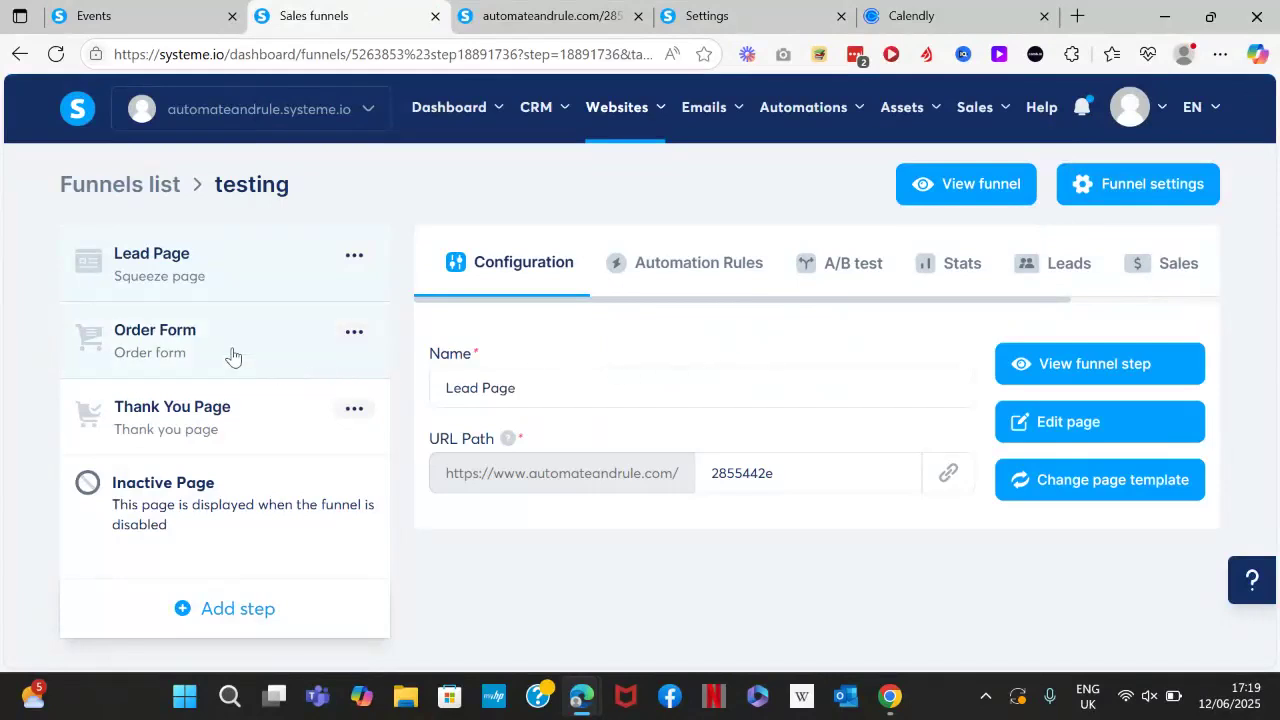
click(214, 371)
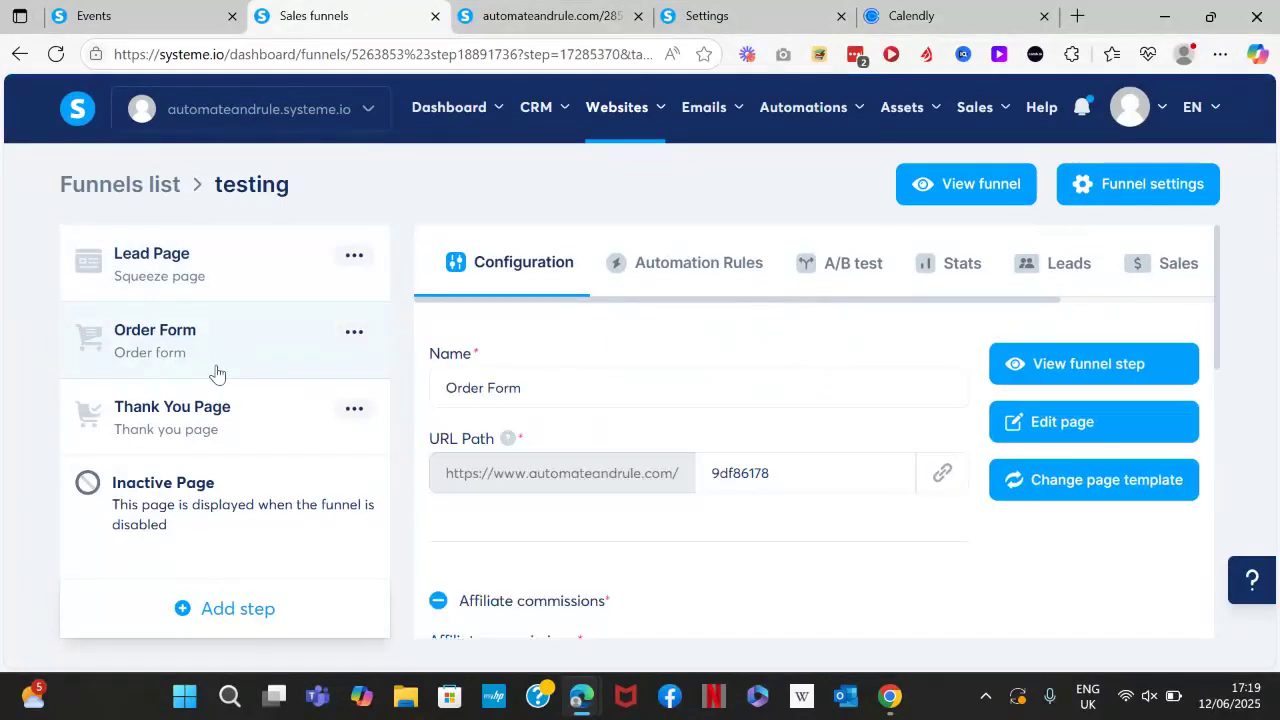
click(1080, 421)
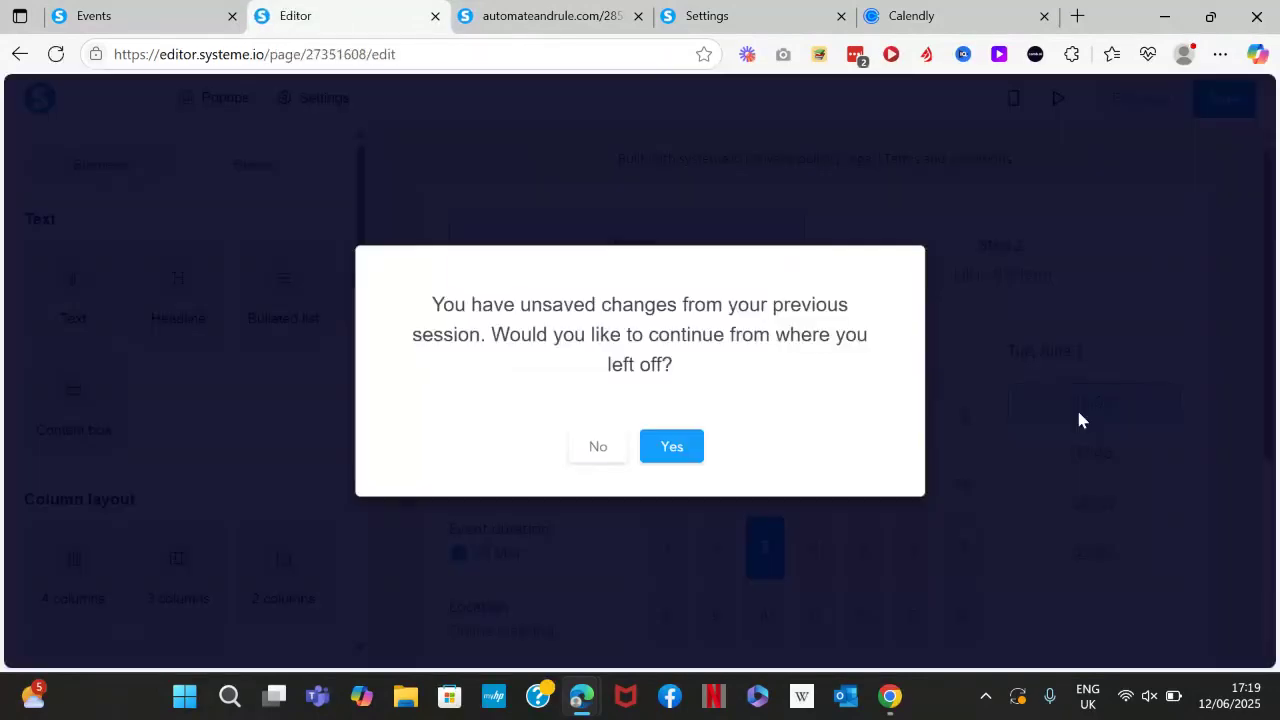
click(667, 463)
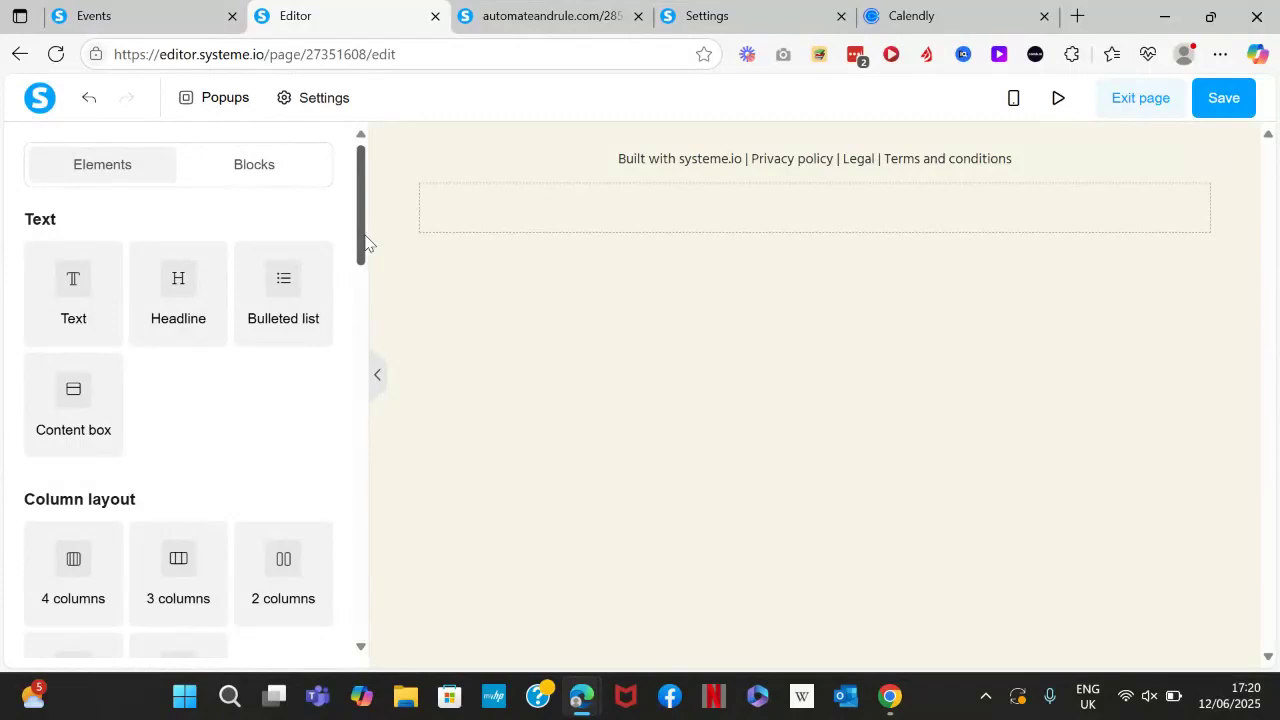
- Add a Paid calendar element to the empty section of the order form page
drag(361, 248, 374, 469)
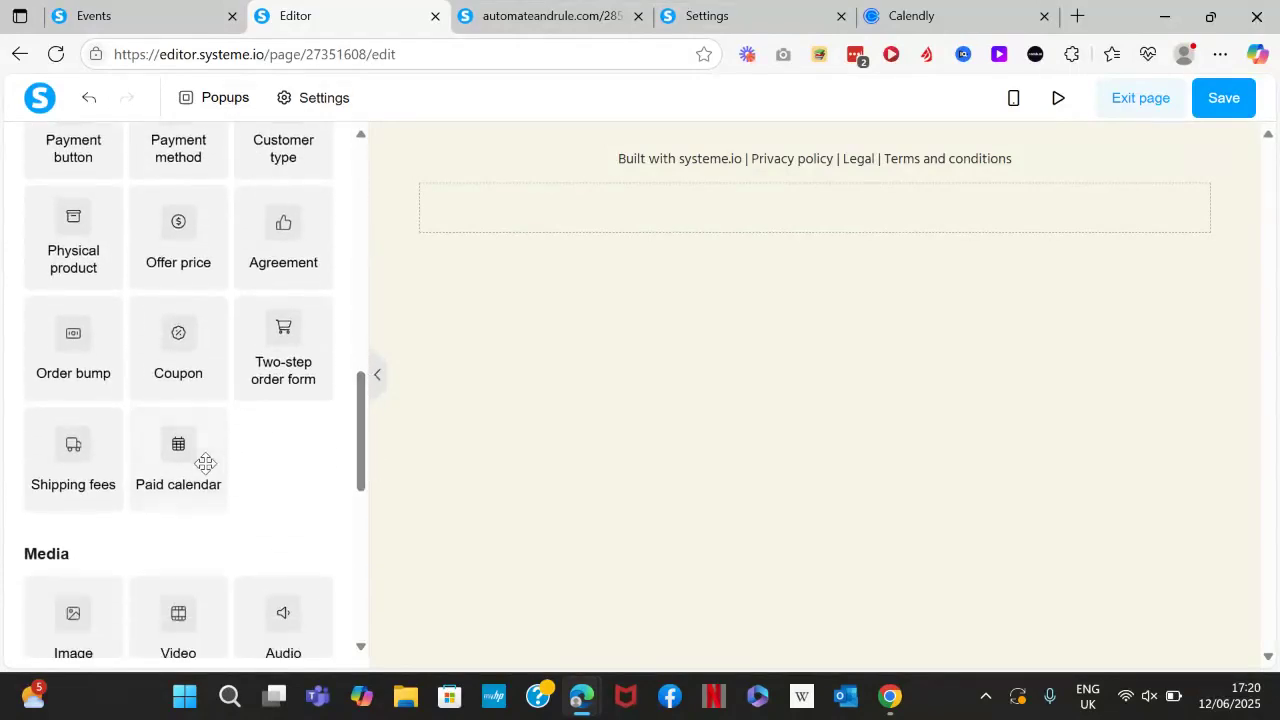
drag(360, 451, 329, 443)
drag(197, 434, 732, 231)
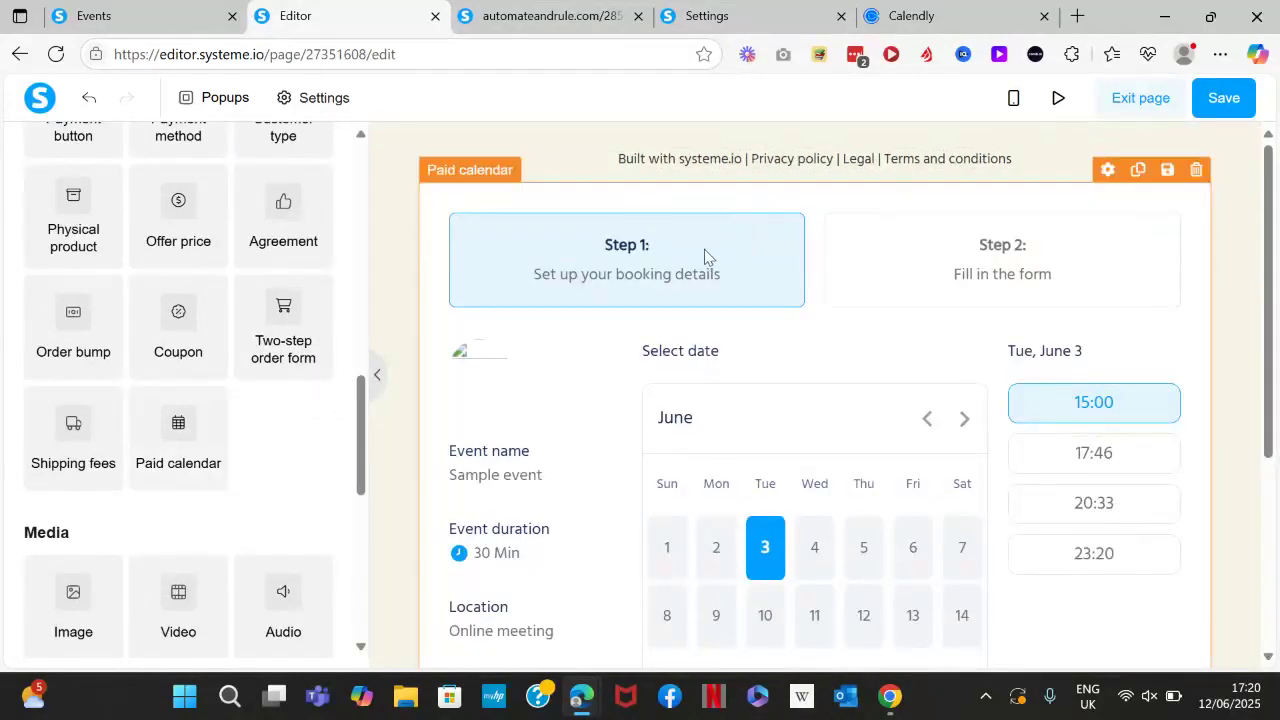
- Review the Paid calendar's settings in the Calendar stage and in the Form stage
click(704, 249)
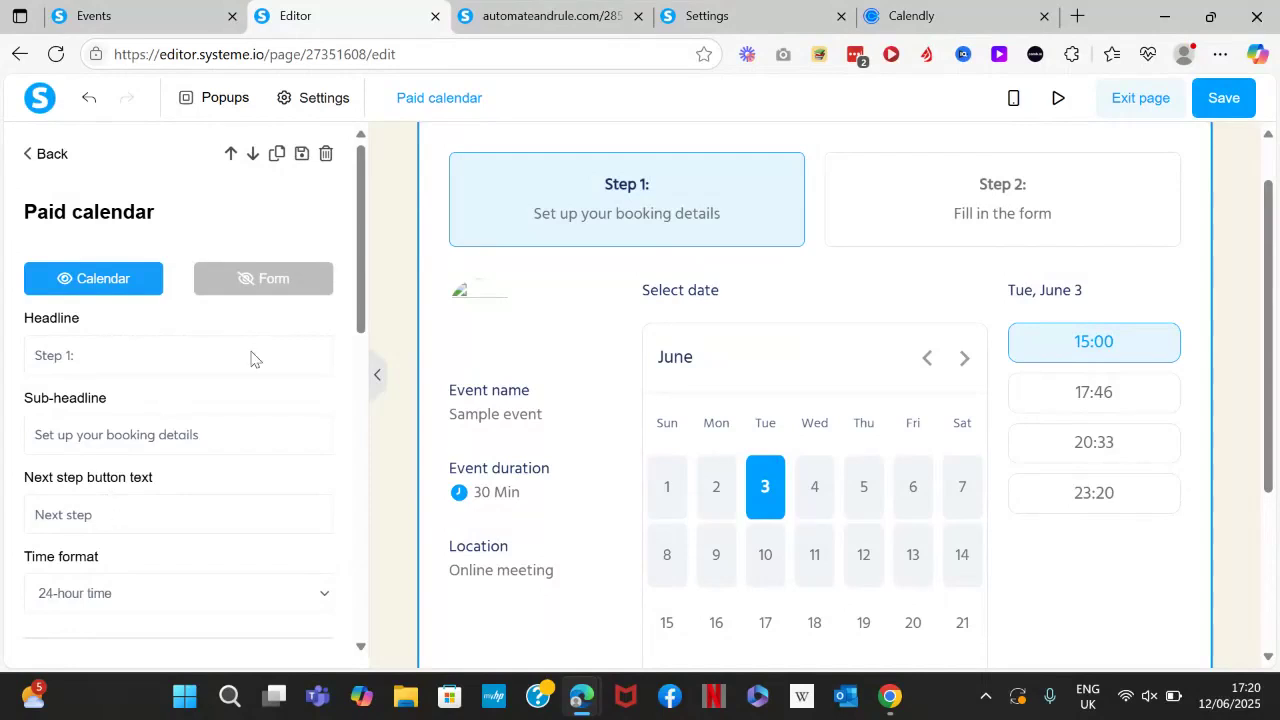
scroll(150, 420, down, 3)
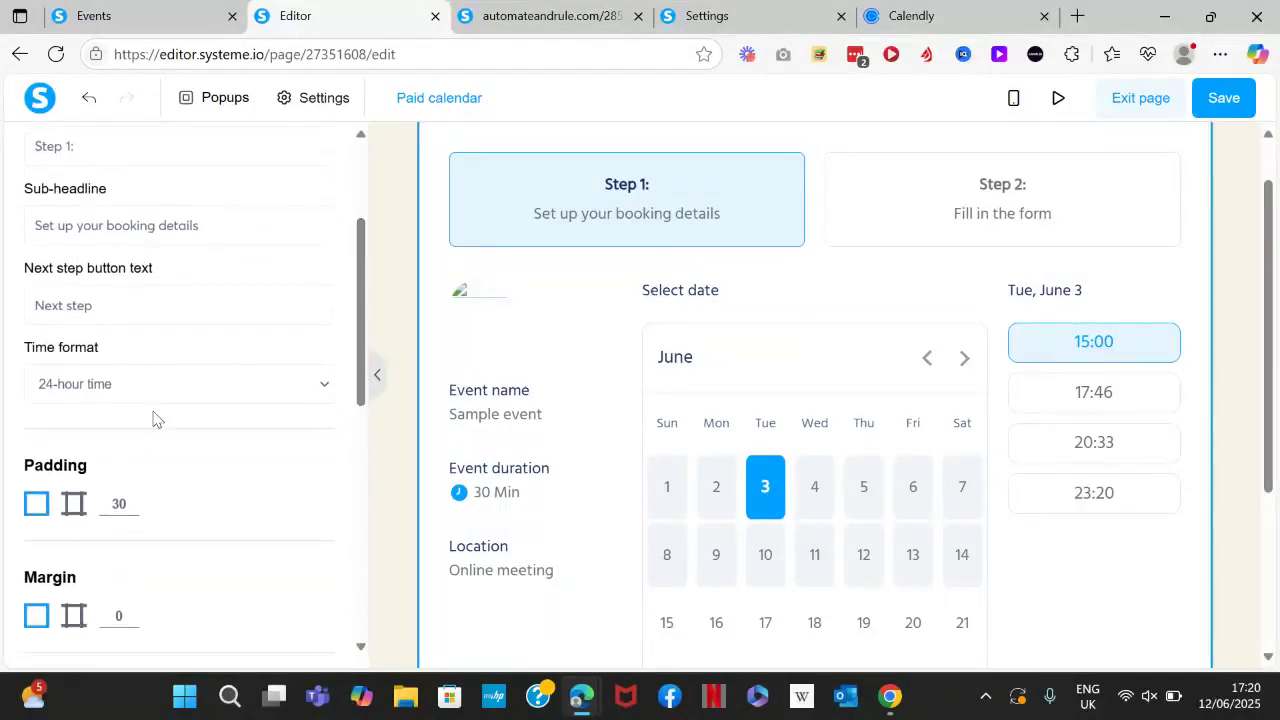
drag(360, 365, 363, 423)
scroll(265, 295, up, 6)
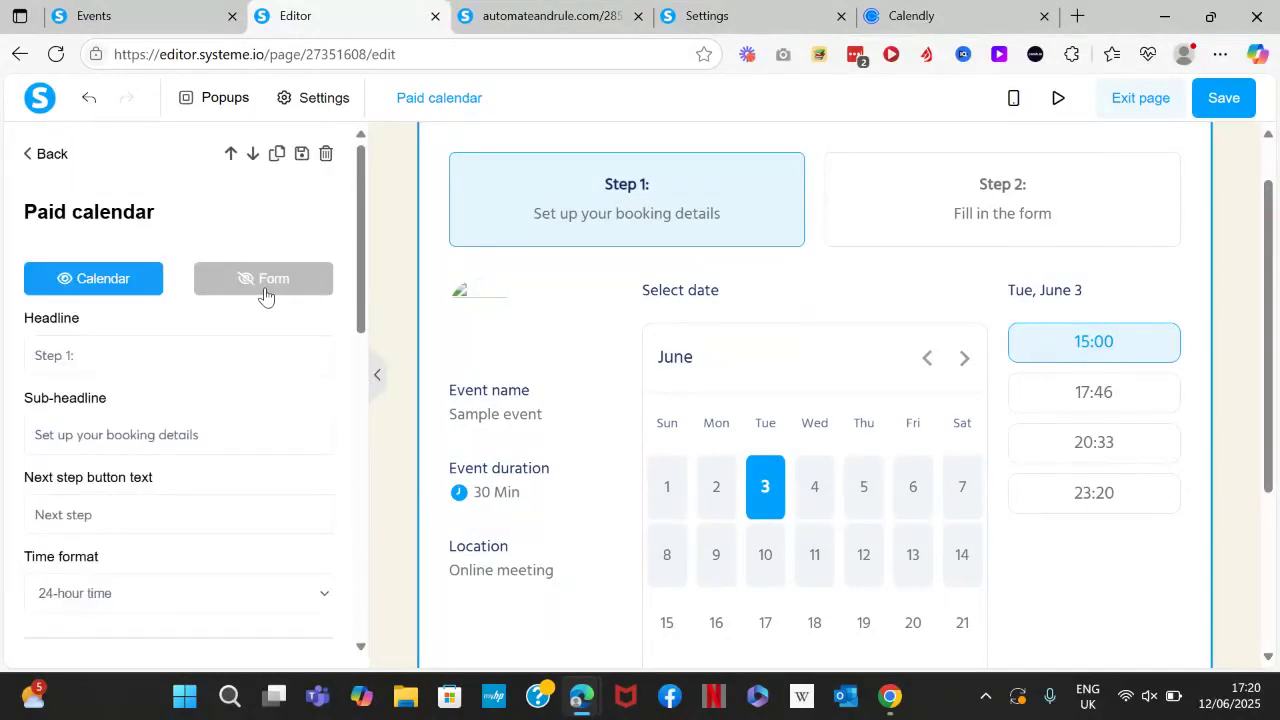
click(263, 282)
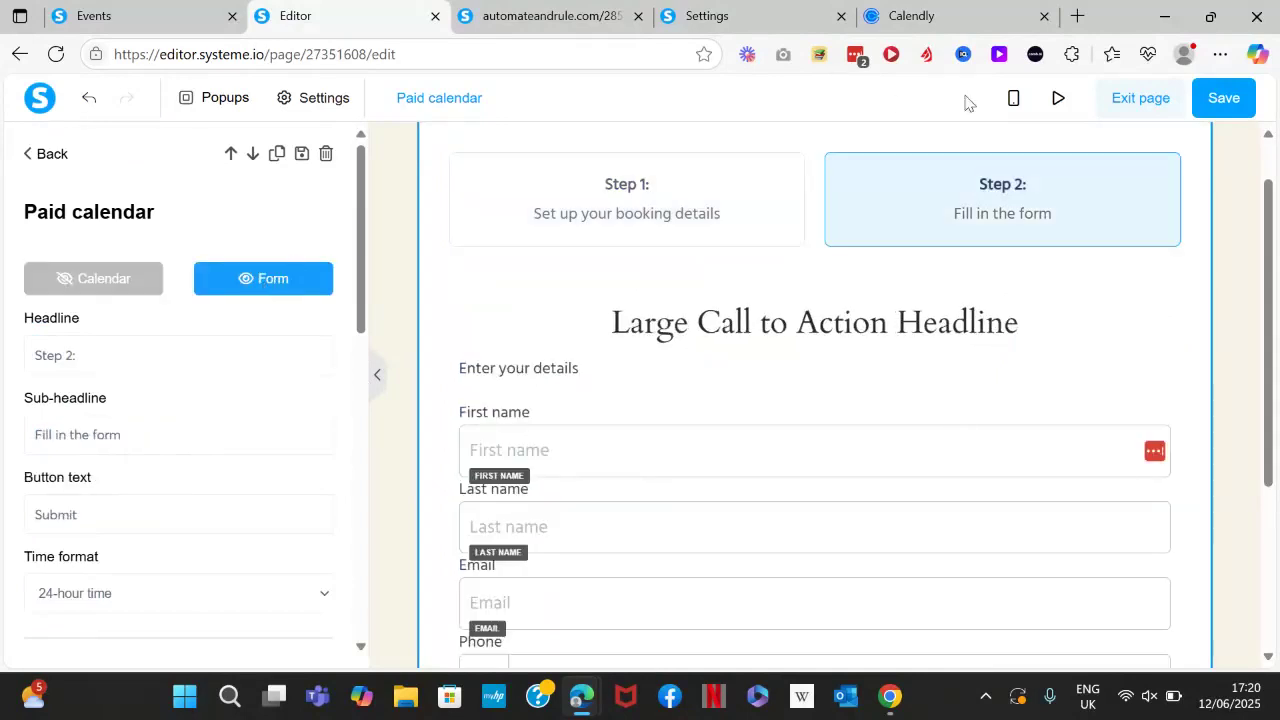
drag(362, 298, 360, 309)
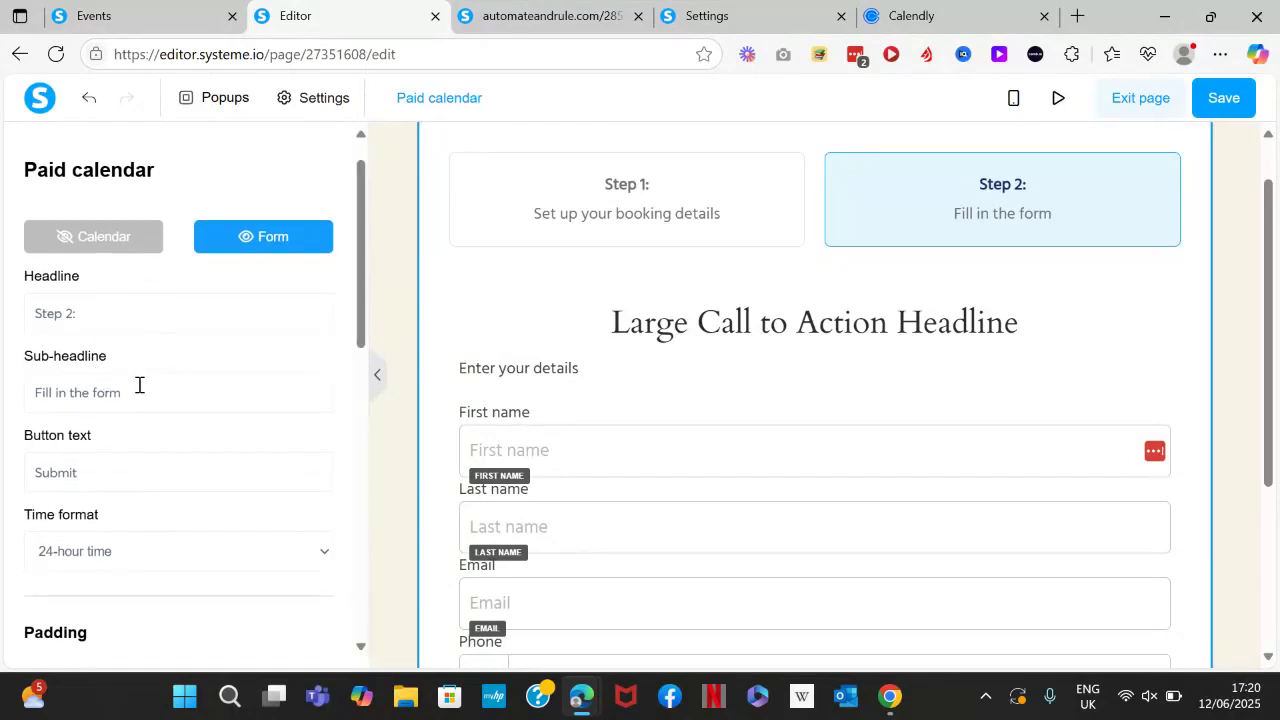
drag(362, 340, 446, 317)
- Replace the headline above the paid booking form with "30-Min Paid Call with" followed by the host's first name
click(887, 322)
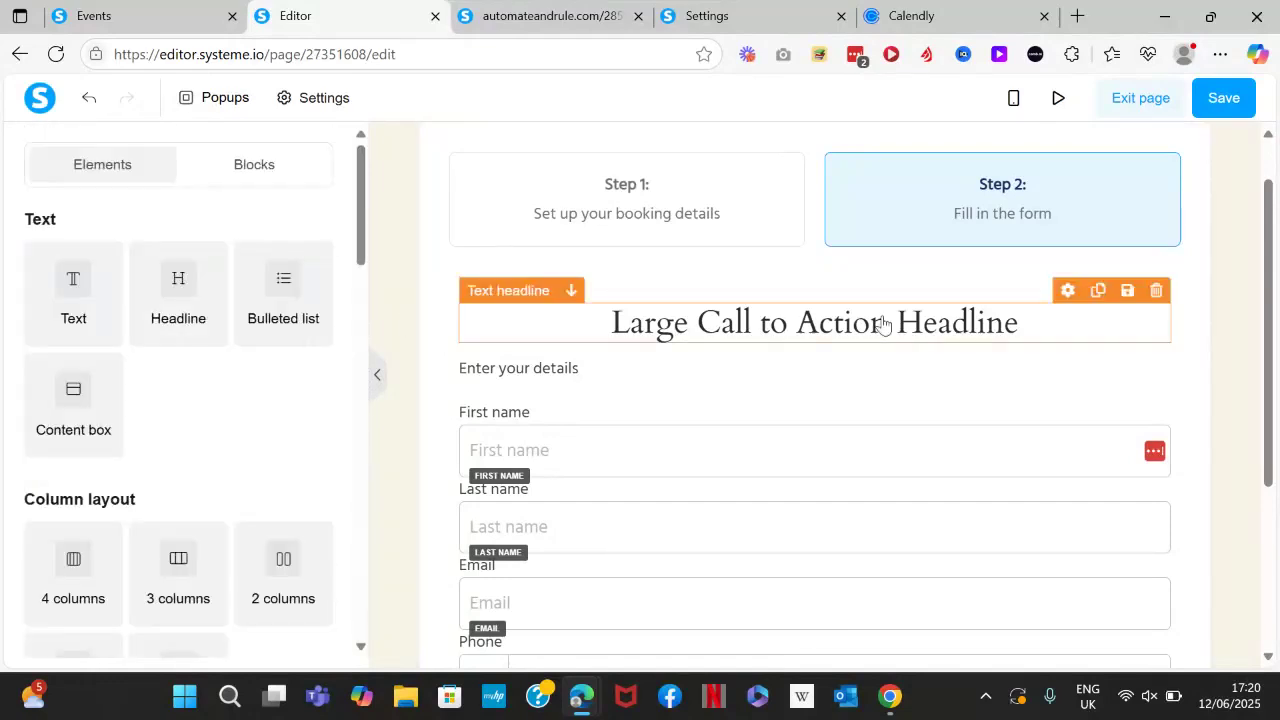
triple_click(884, 320)
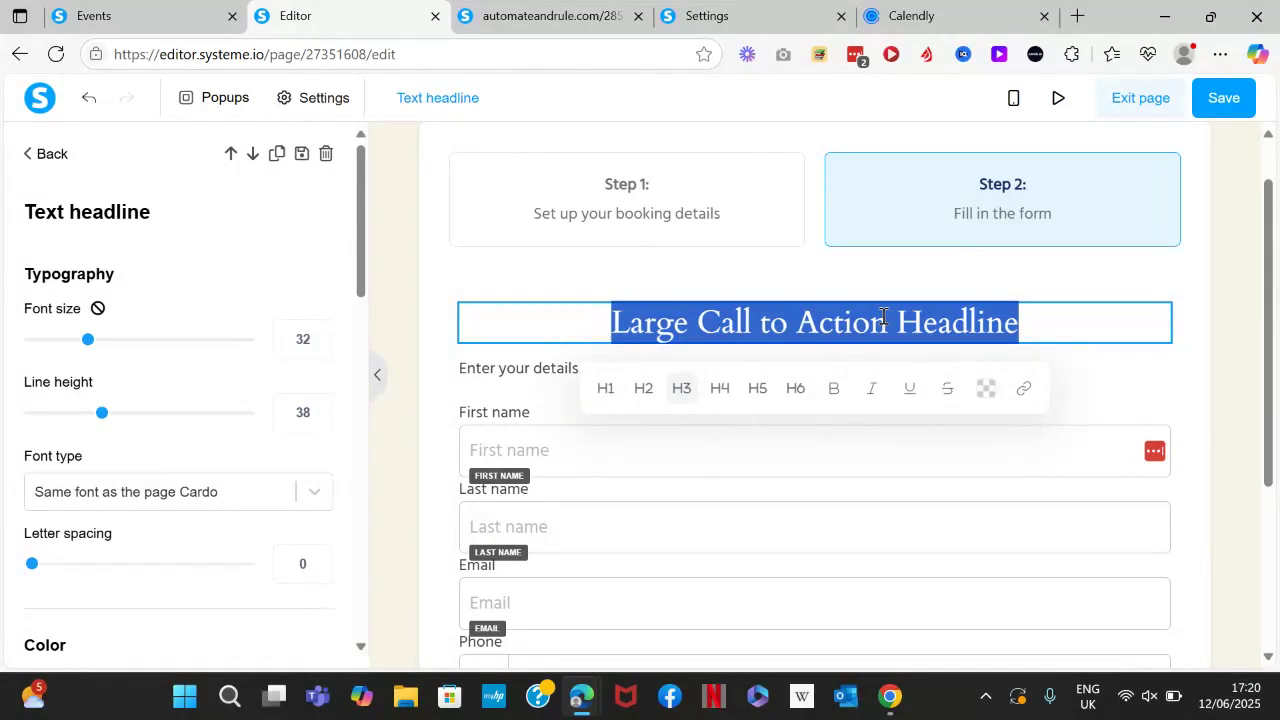
text(30-)
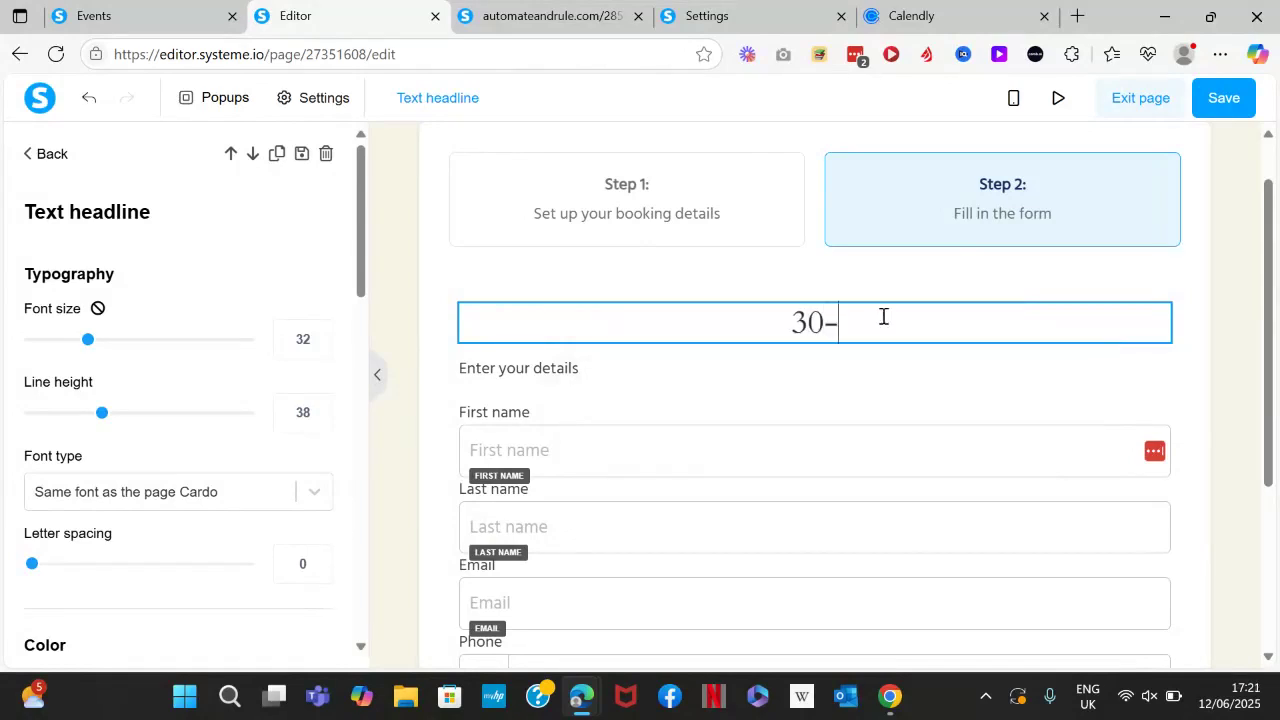
text(Min )
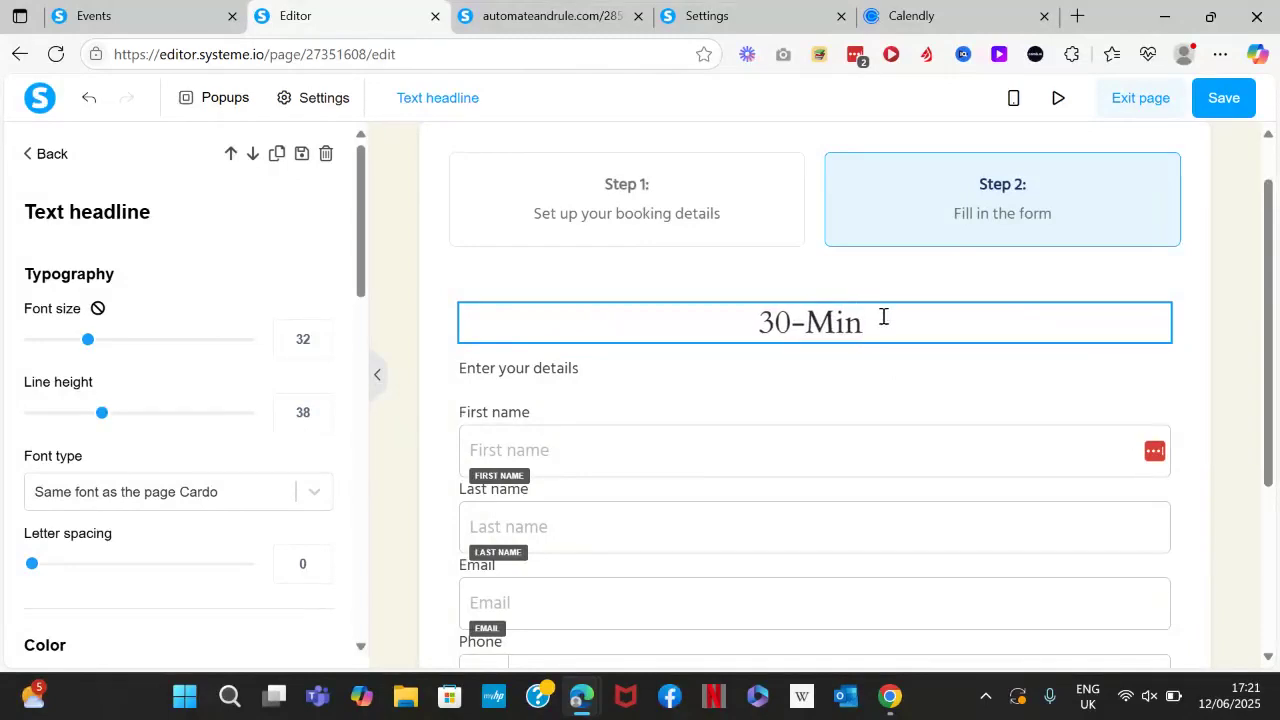
text(Paid )
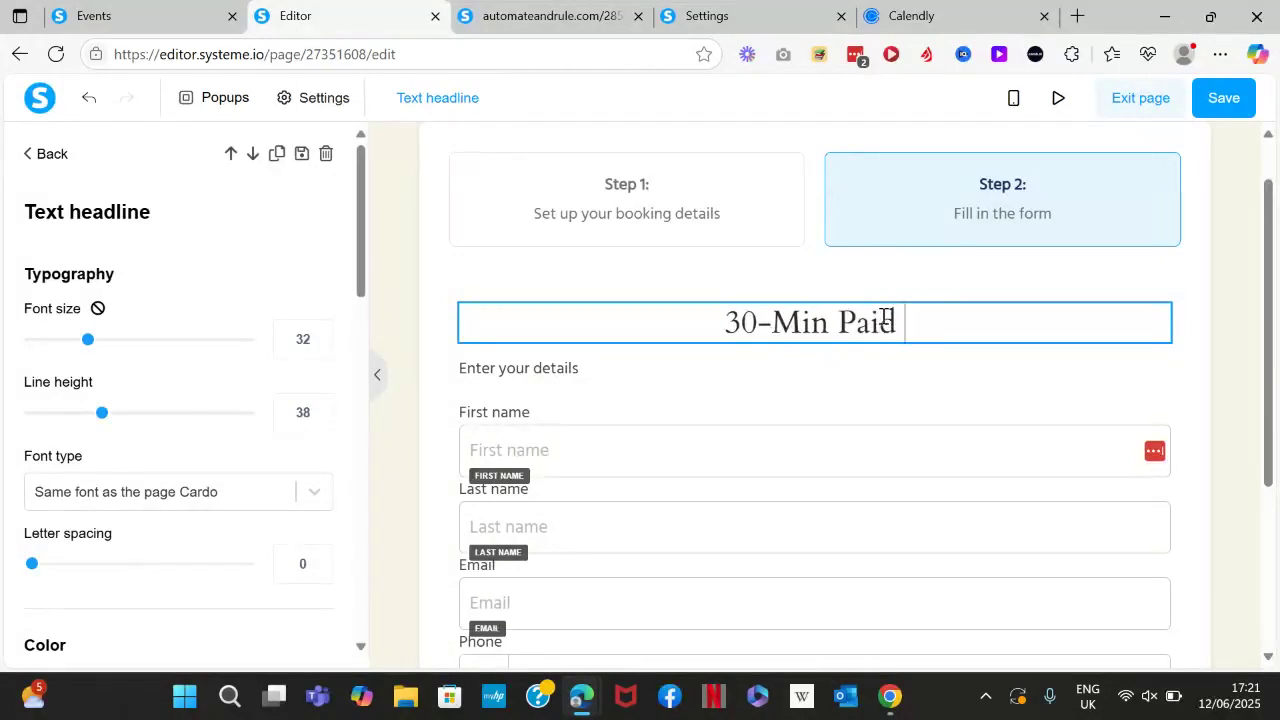
text(Call with Moz)
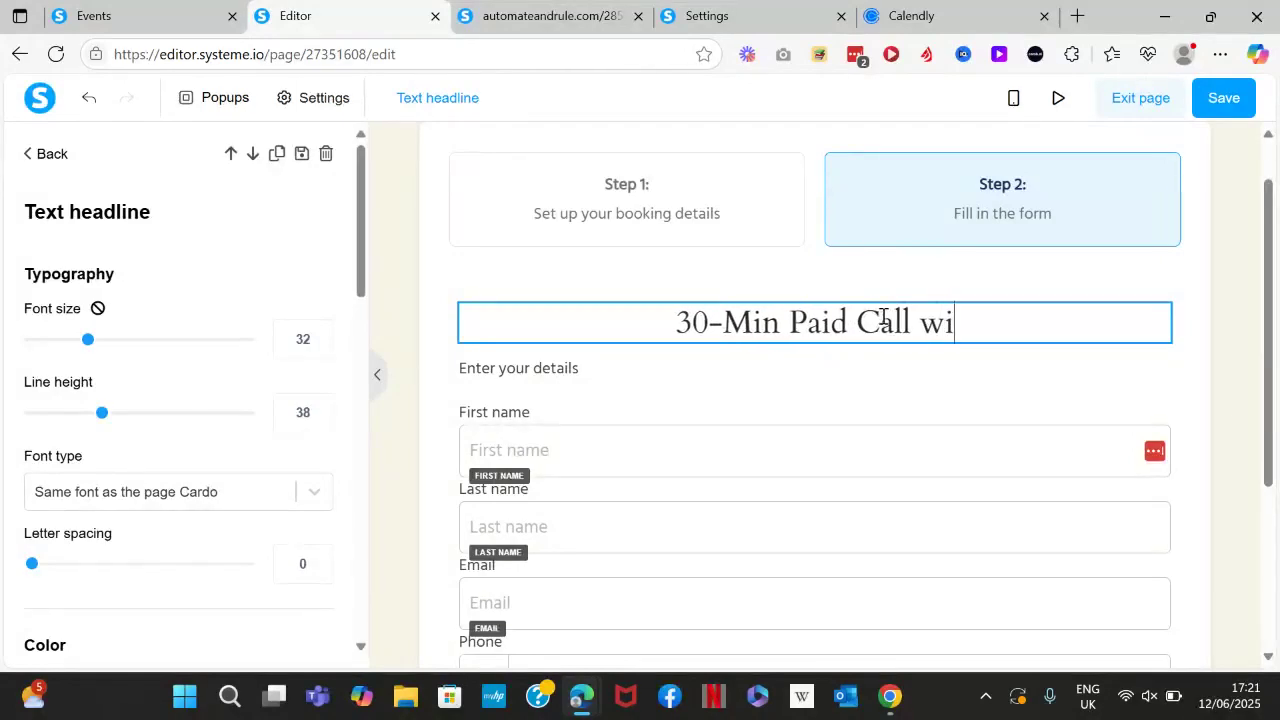
key(BackSpace)
key(BackSpace)
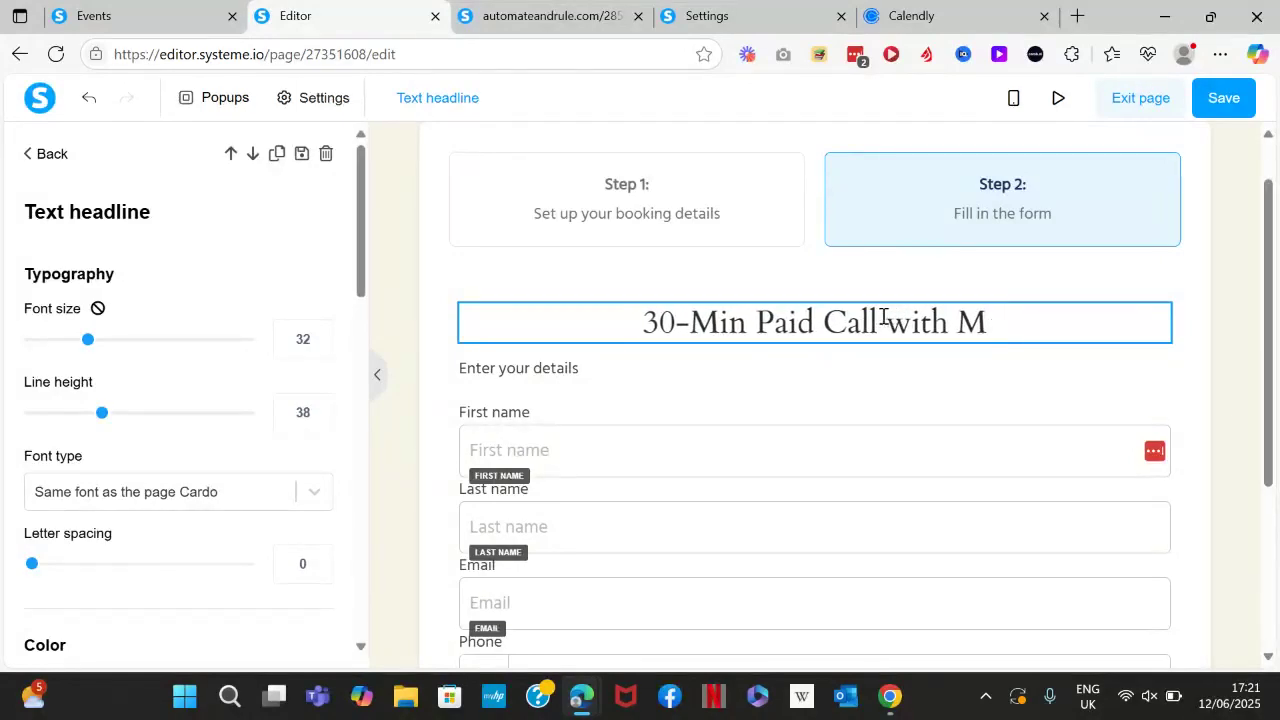
text(izbah)
key(Escape)
- Check the payment section of the paid booking form, then save the order form page and exit the editor
scroll(884, 318, down, 3)
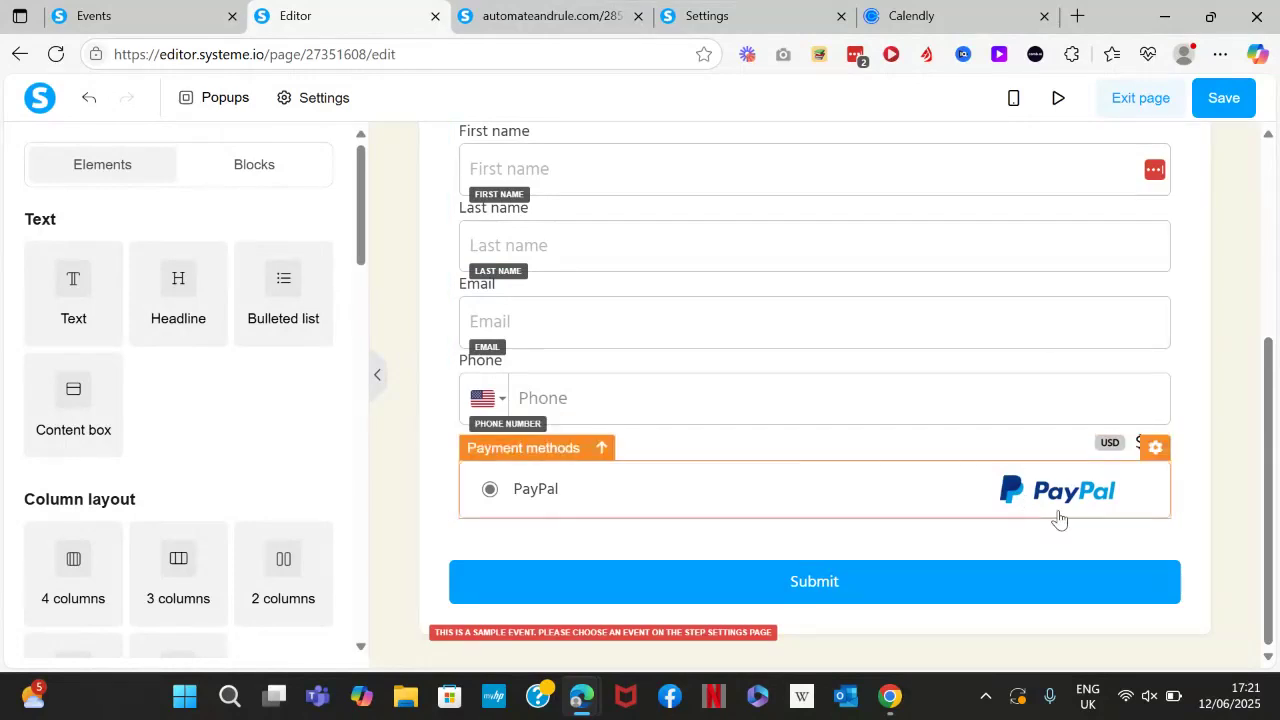
click(1226, 104)
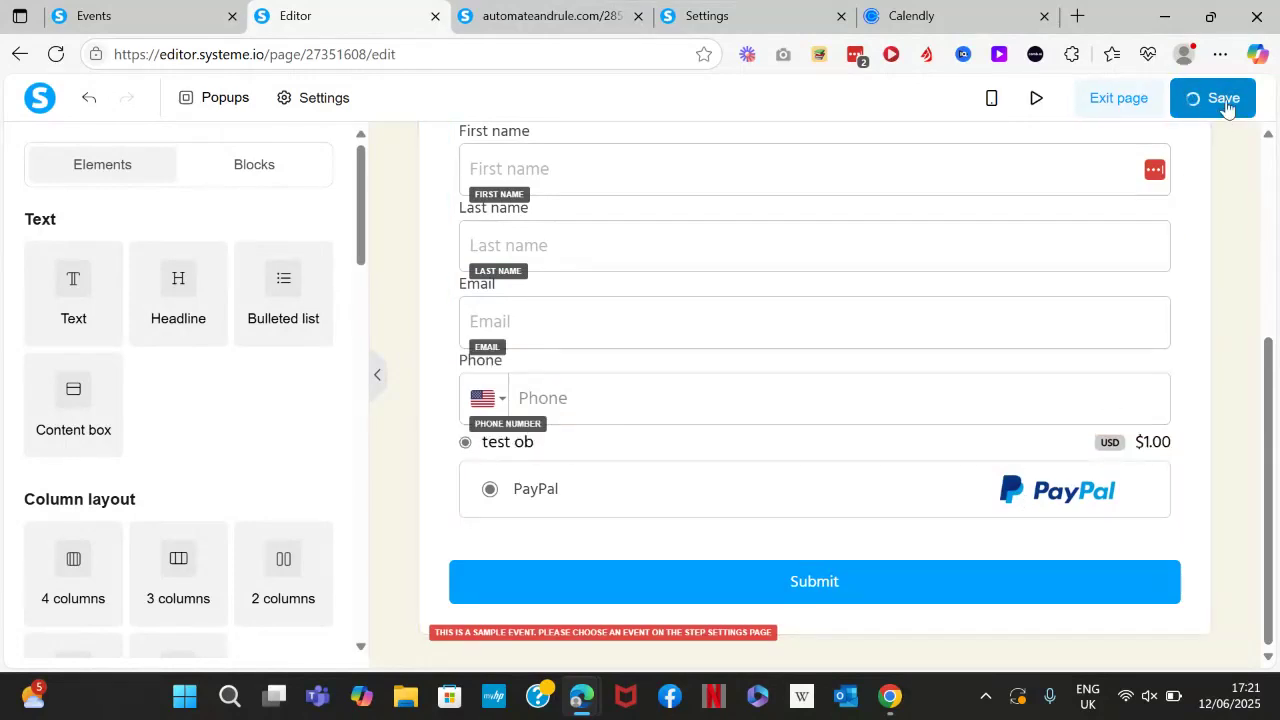
click(1141, 98)
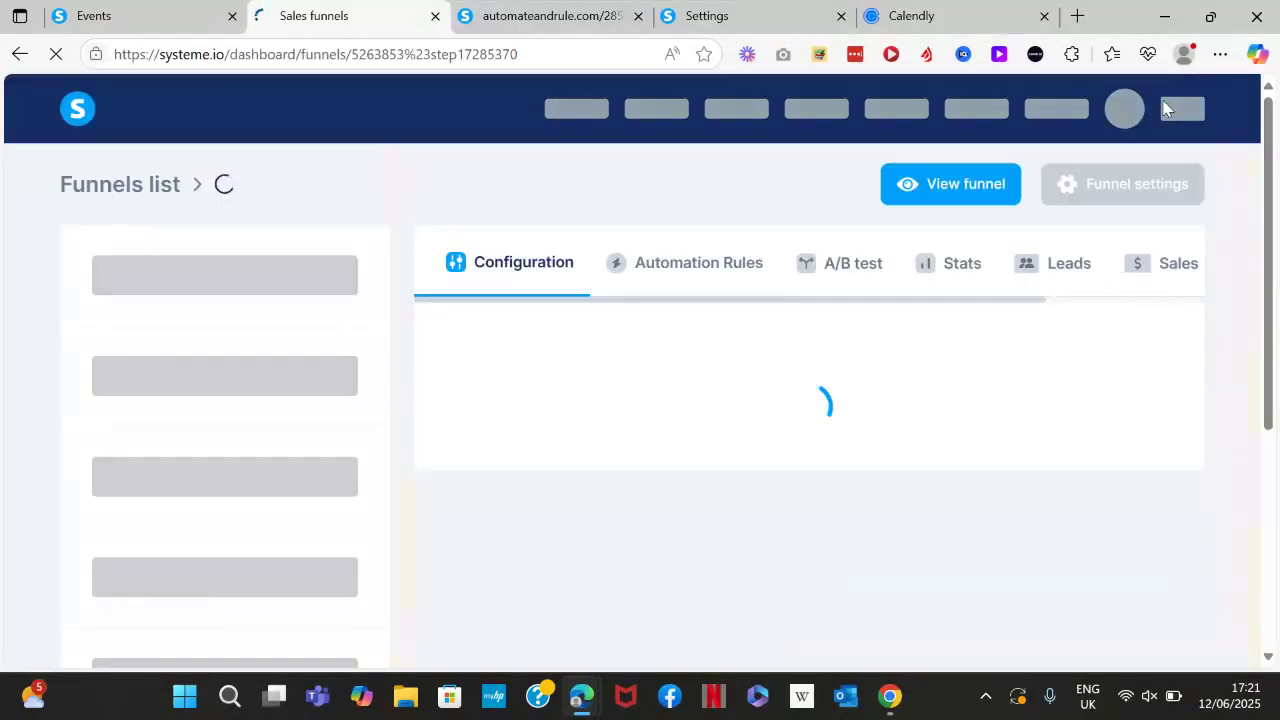
mouse_move(1165, 108)
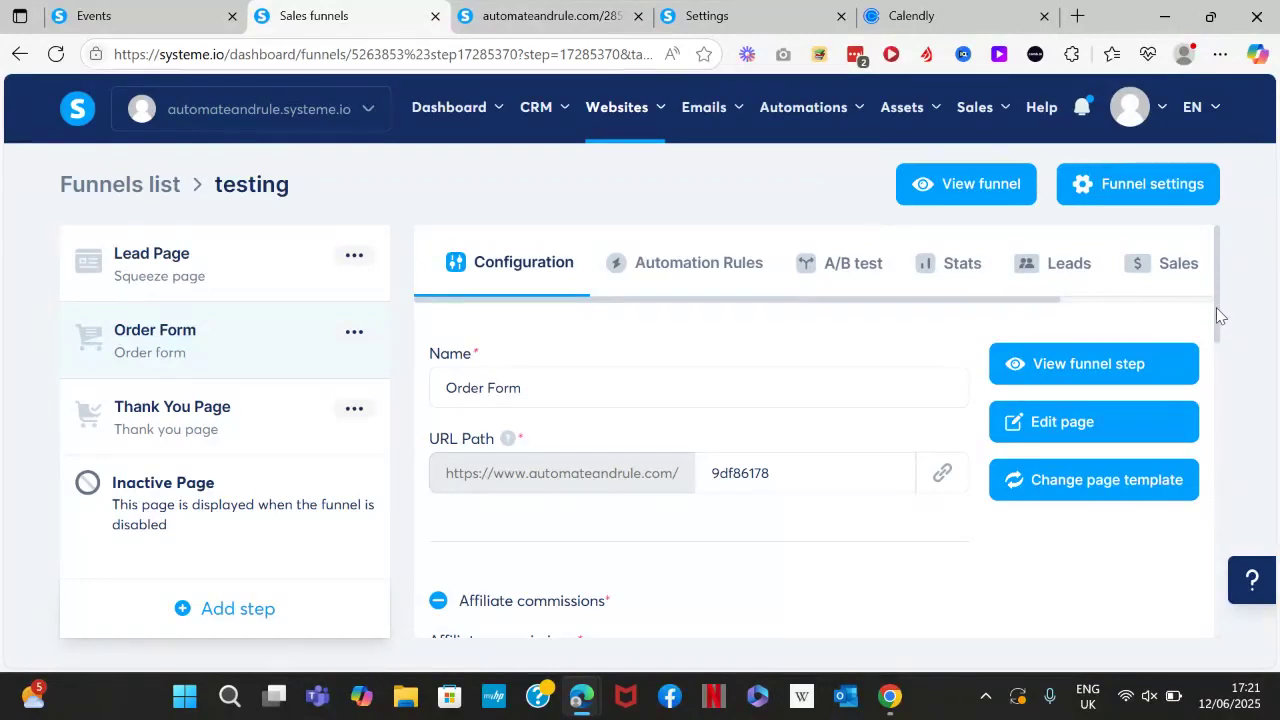
- Start a new digital product in the Order Form step's offer settings and name it "Test Calendar"
drag(1218, 315, 1262, 514)
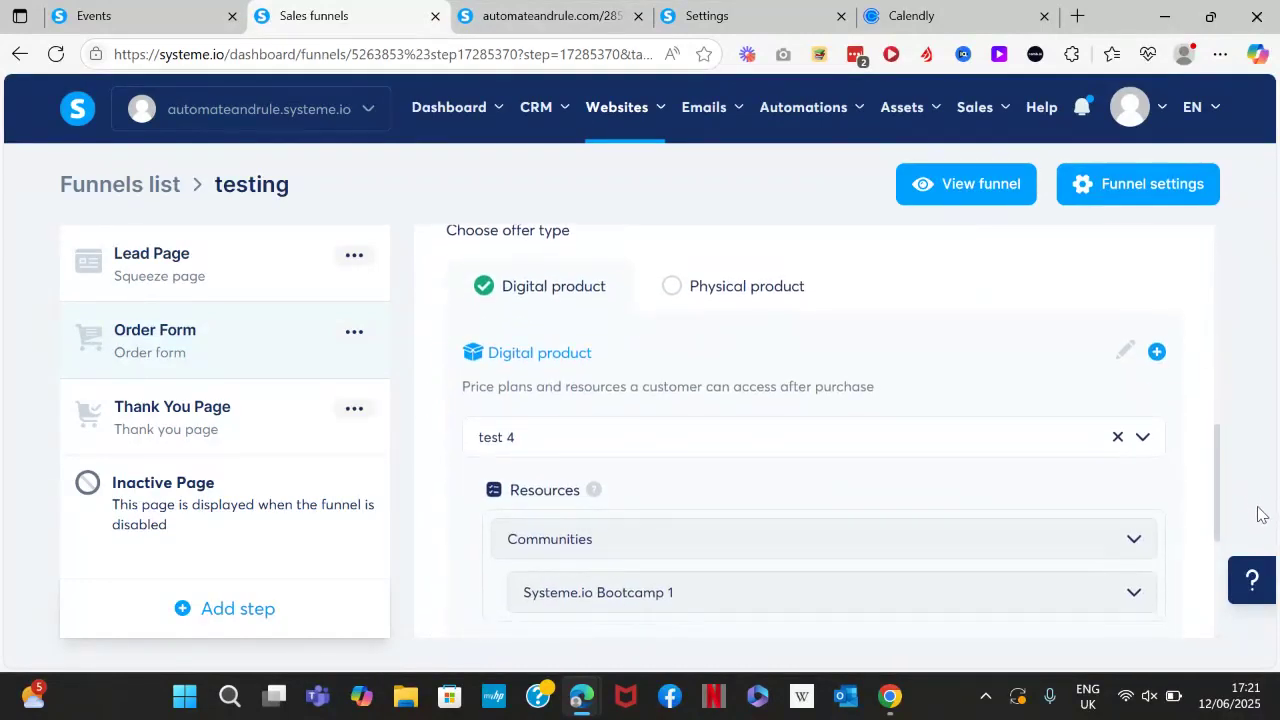
click(1127, 351)
click(1157, 353)
click(1157, 354)
click(790, 455)
text(Test Calendar)
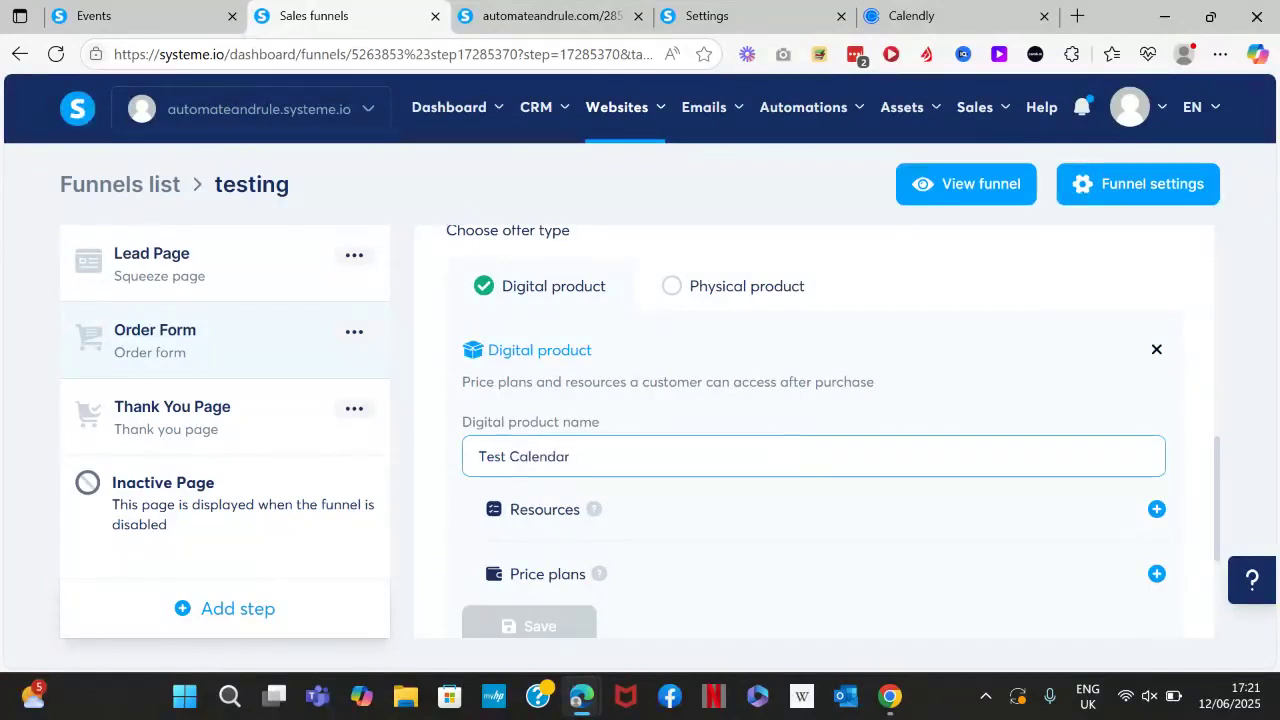
- Add the existing one-time price plan "test ob" to the Test Calendar digital product and save the product
scroll(814, 430, down, 1)
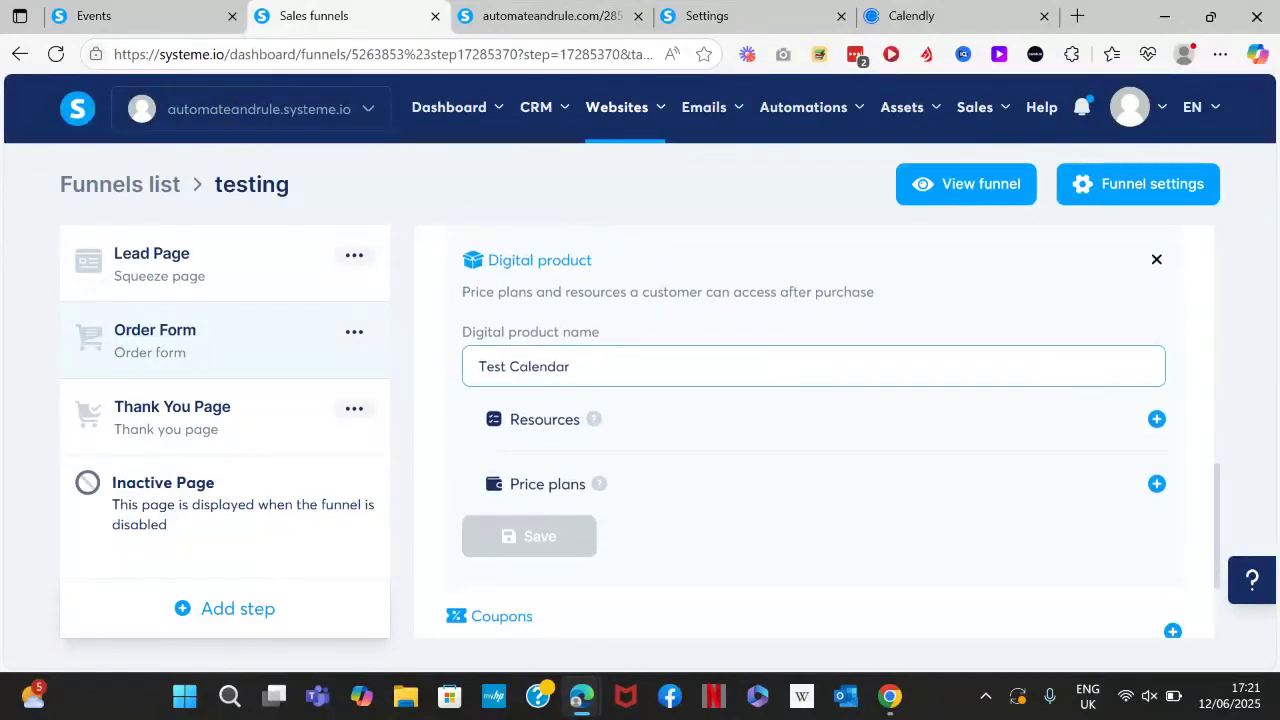
click(1156, 483)
scroll(814, 435, down, 1)
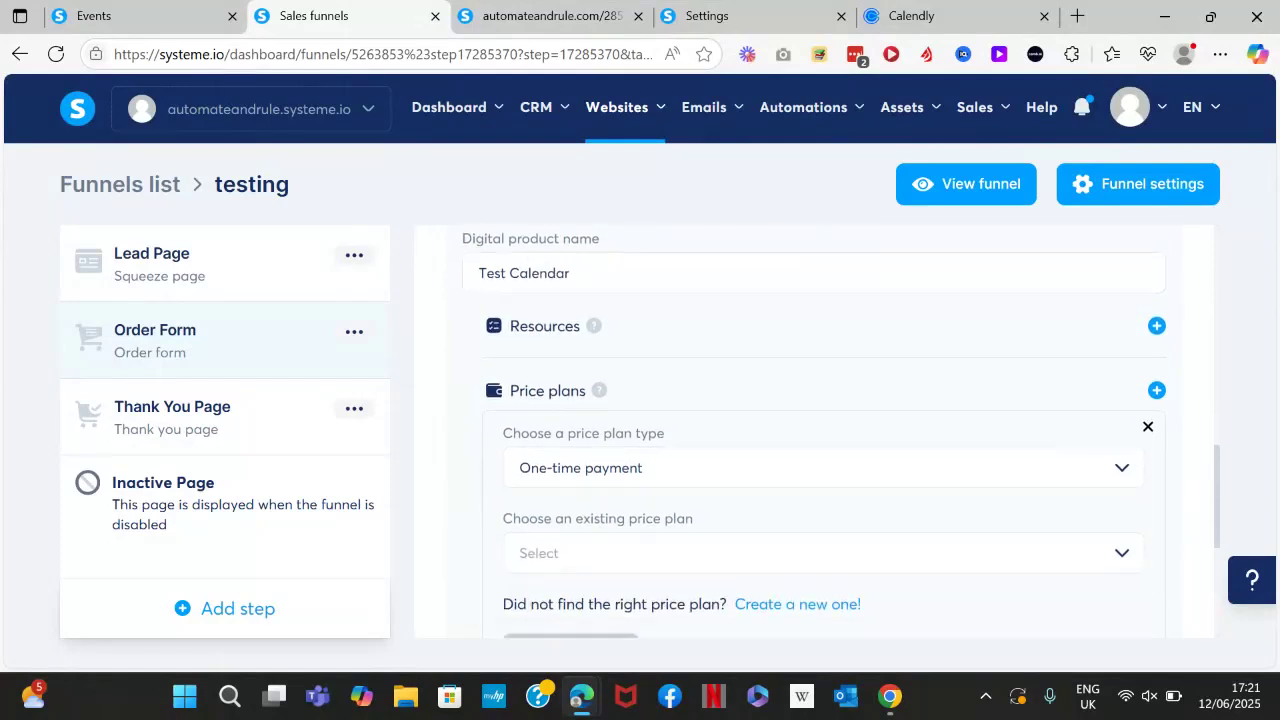
scroll(814, 435, down, 1)
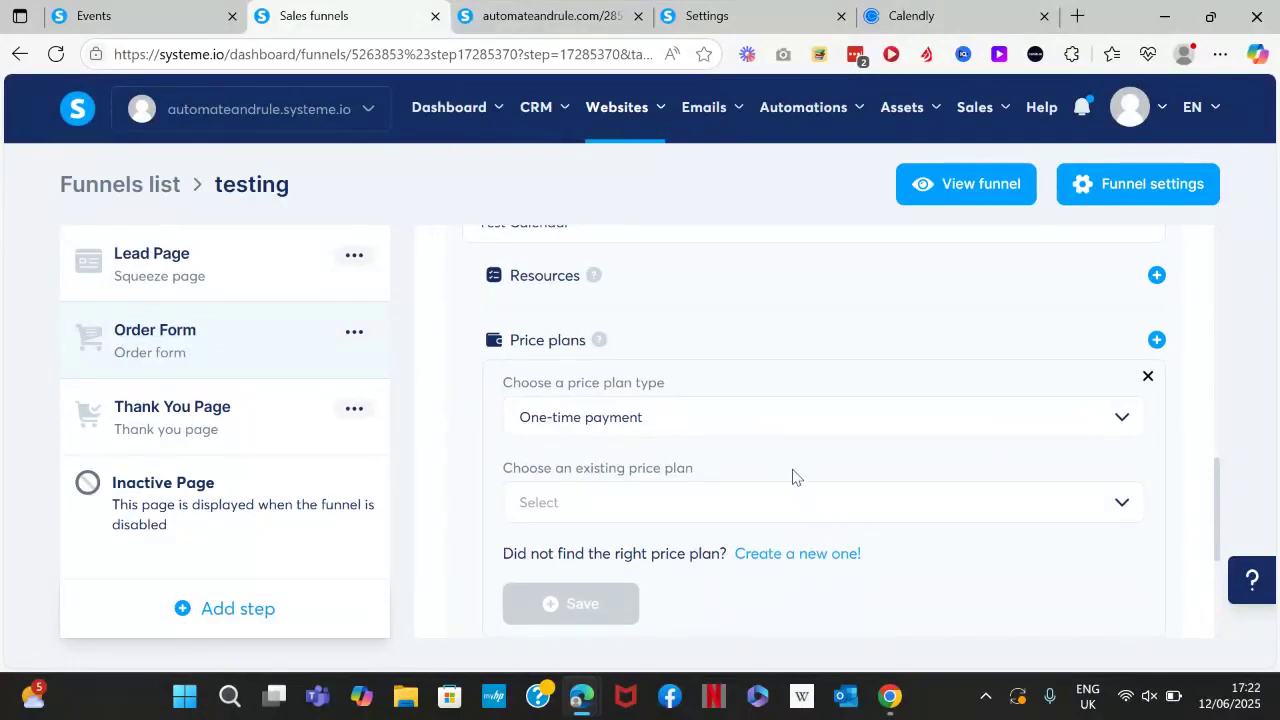
click(741, 503)
text(test)
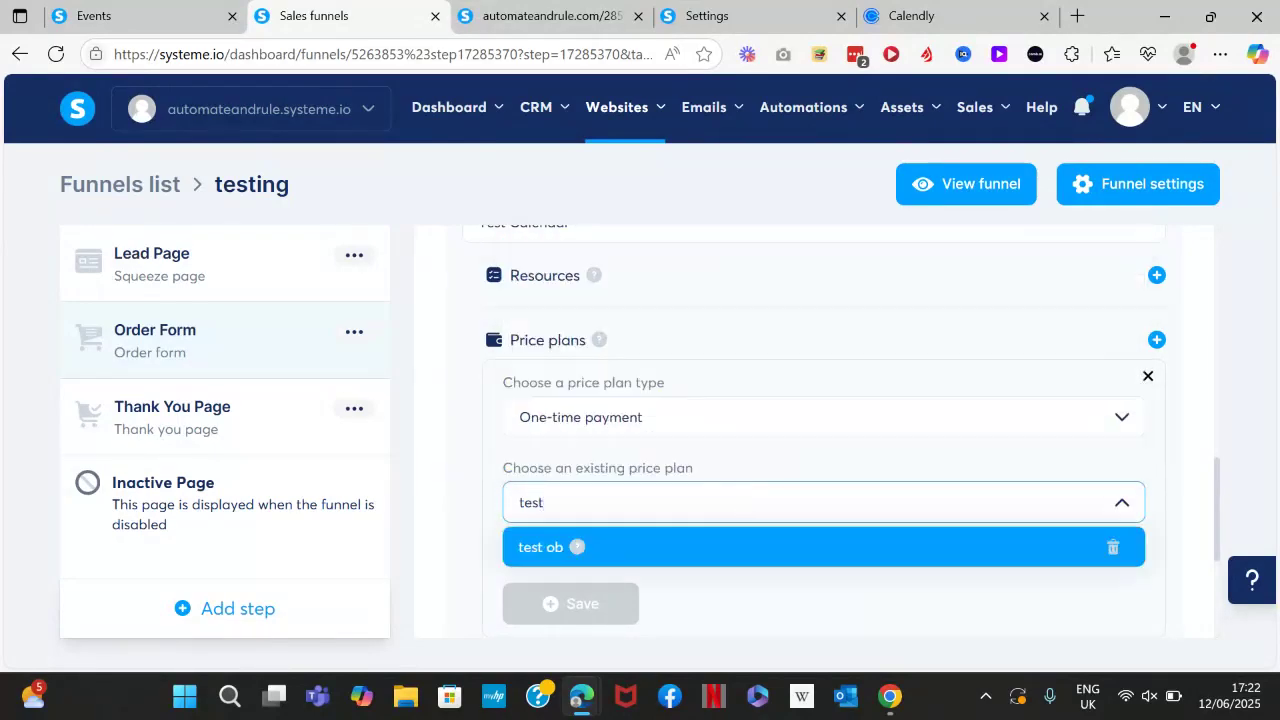
key(Return)
scroll(826, 431, down, 3)
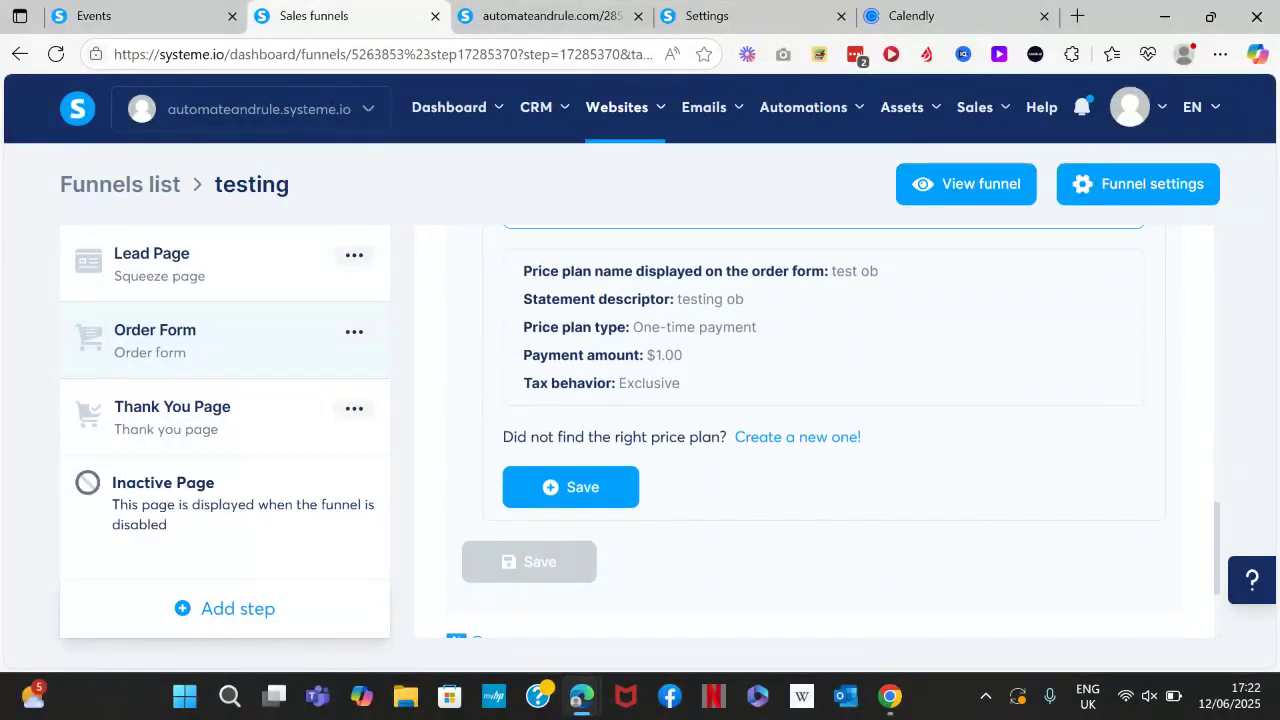
click(570, 487)
click(528, 371)
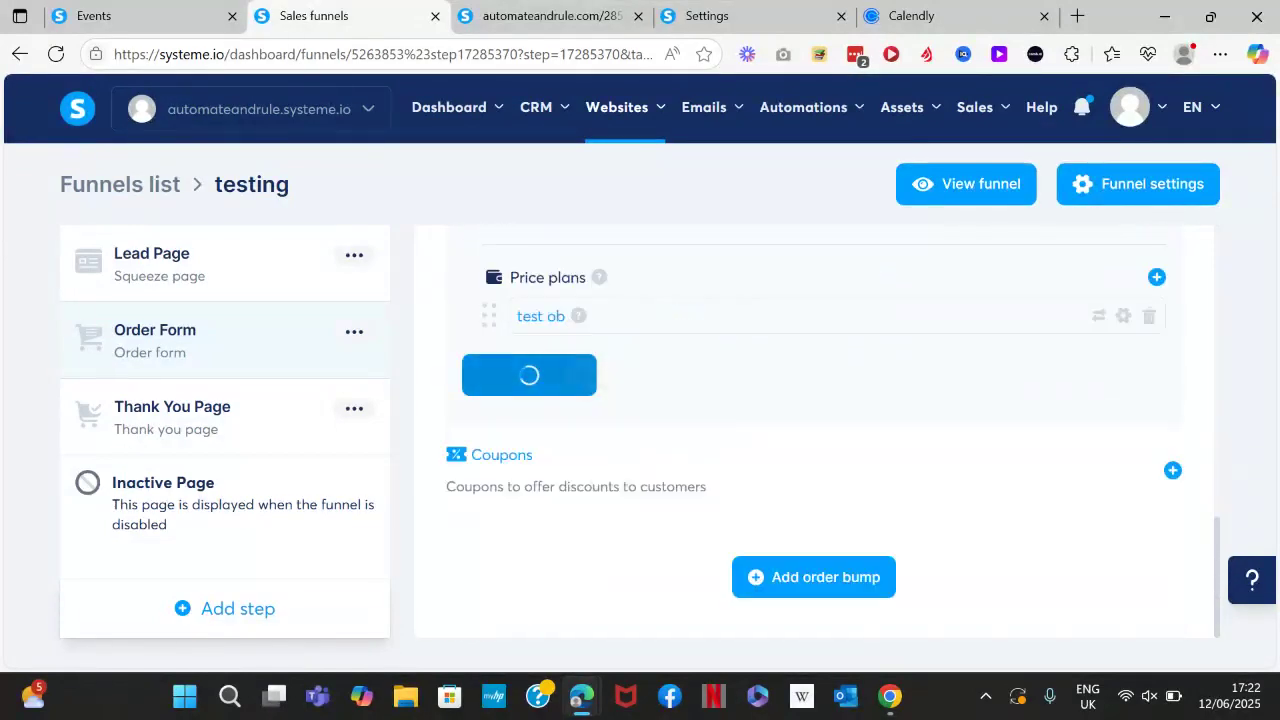
- Copy the Order Form step's page link and open the live page in a new browser tab
scroll(743, 483, up, 2)
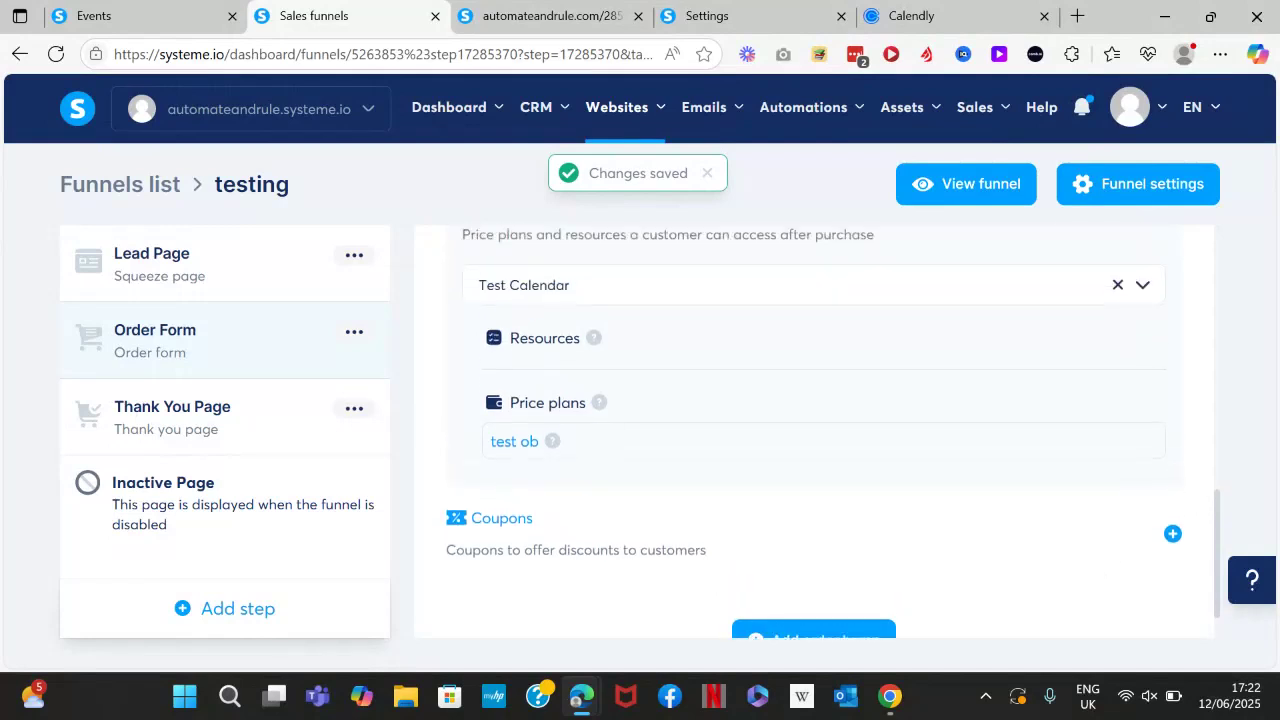
scroll(814, 430, up, 2)
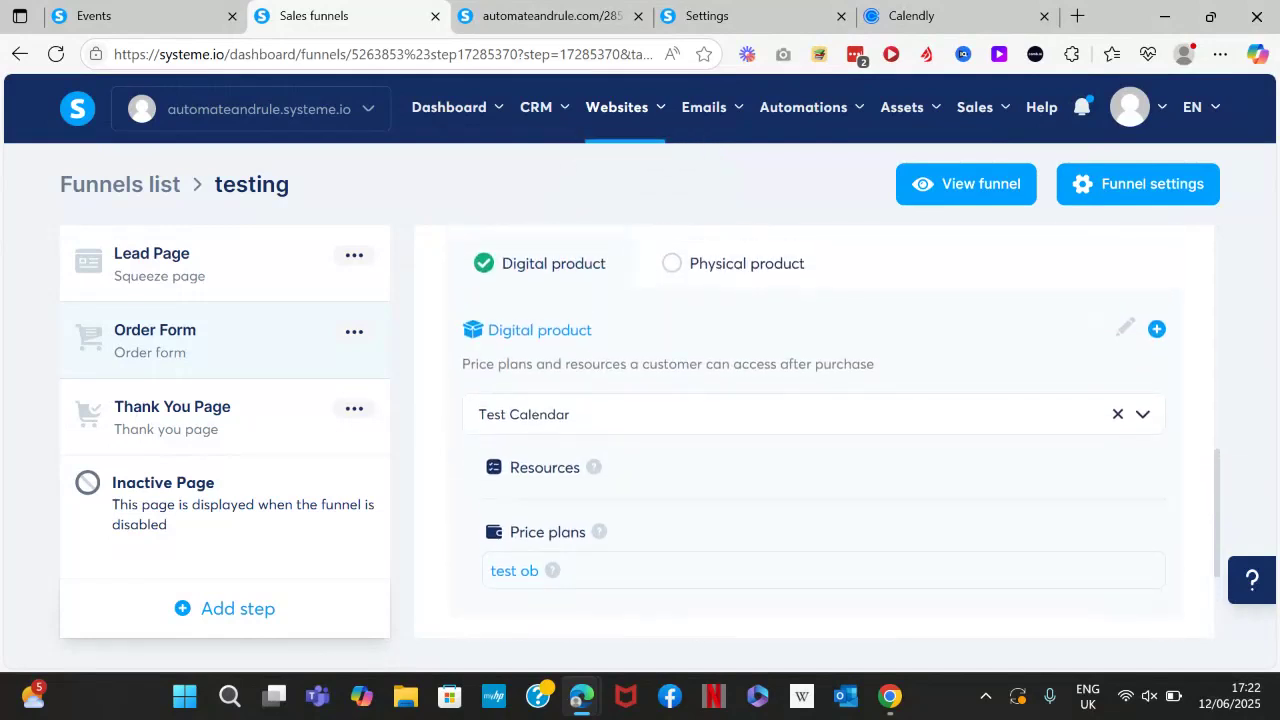
scroll(806, 433, up, 3)
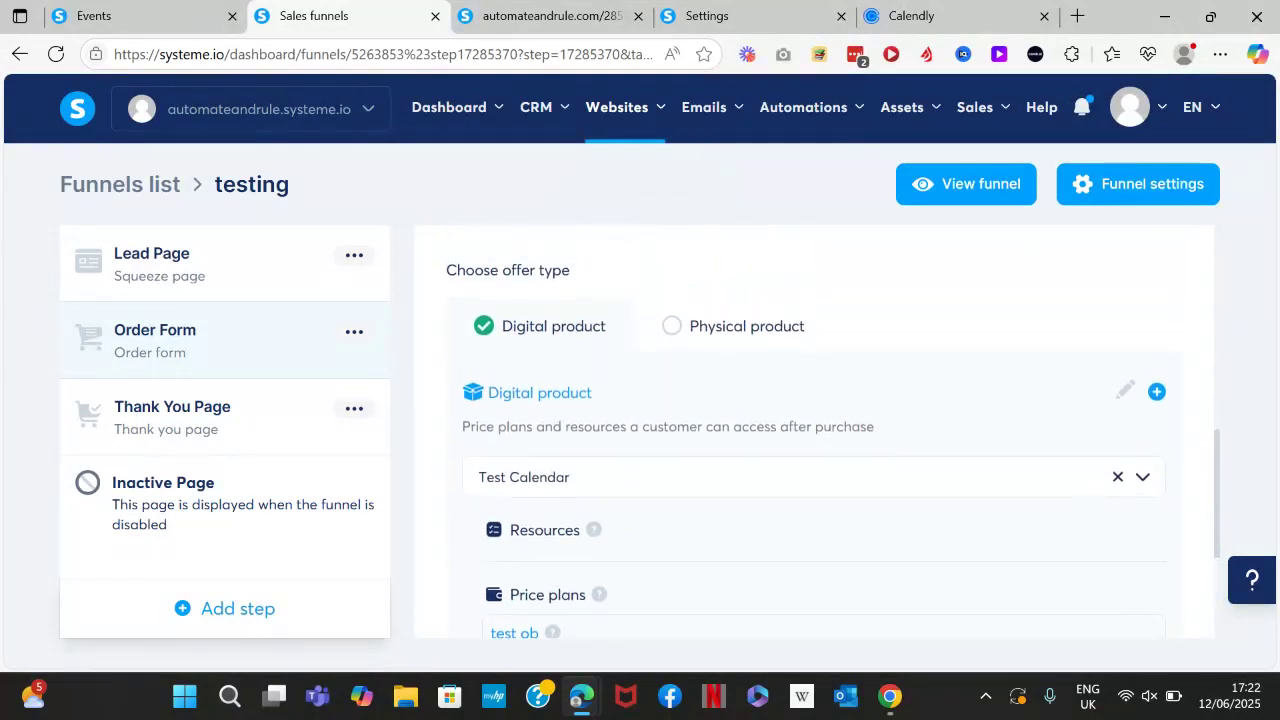
scroll(806, 433, up, 4)
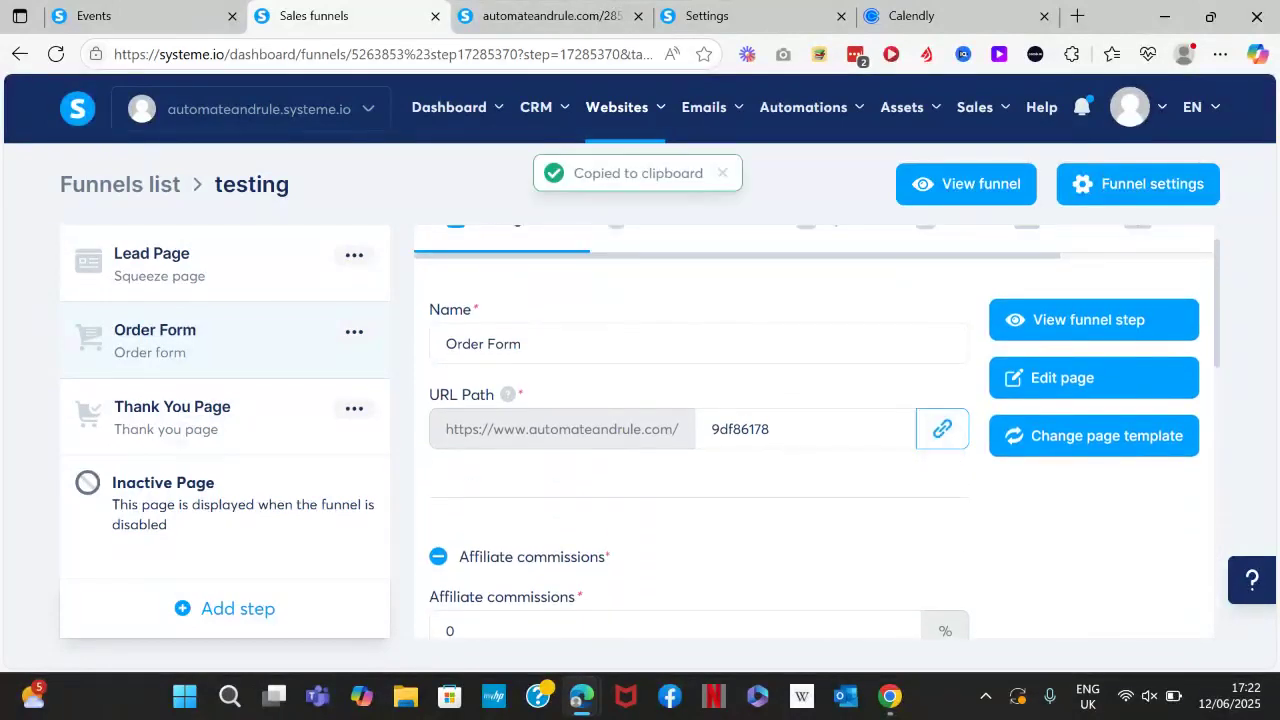
click(1077, 15)
text(https://www.automateandrule.com/9df86178)
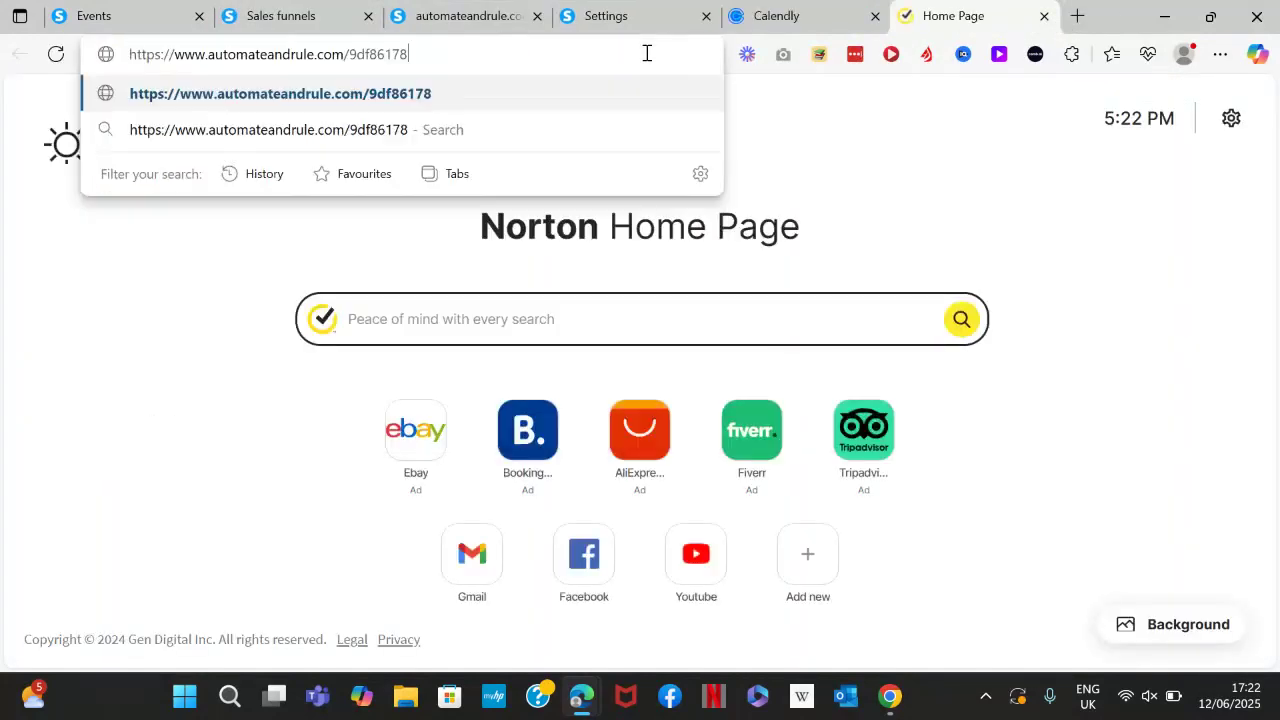
key(Return)
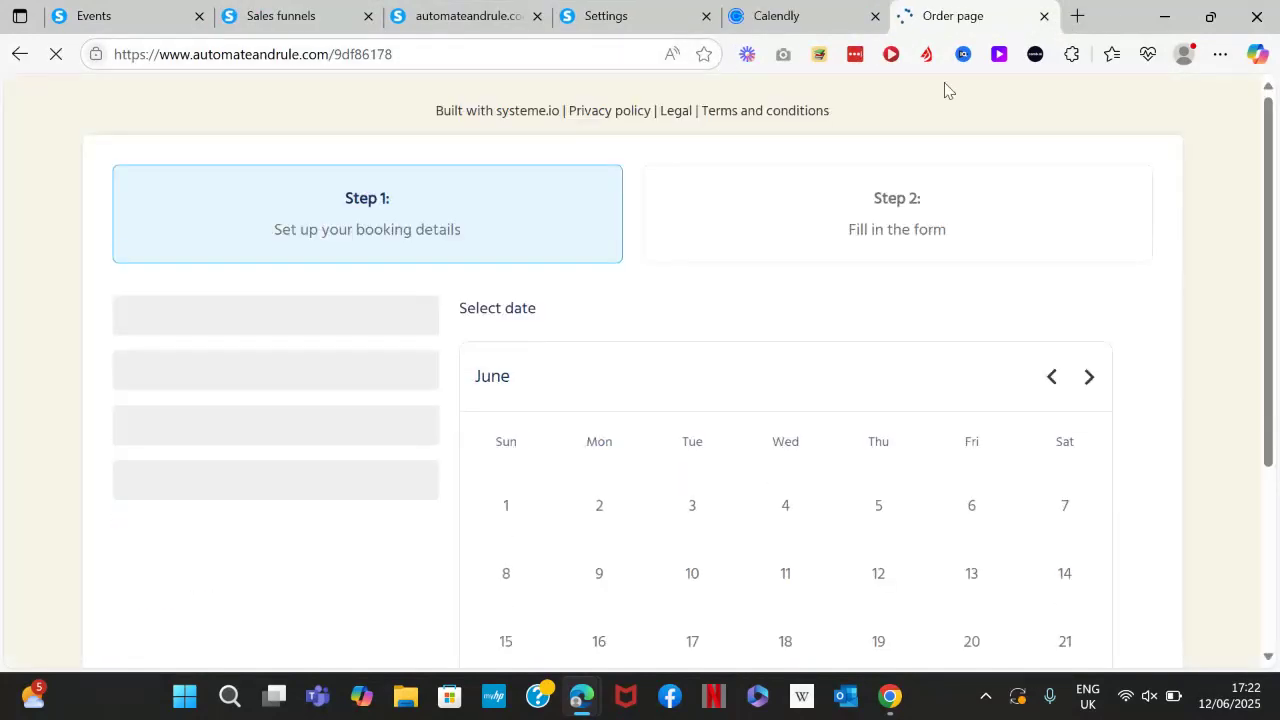
- Try to proceed on the live order page without a date, and check the neighbouring months for bookable dates
scroll(1272, 160, down, 3)
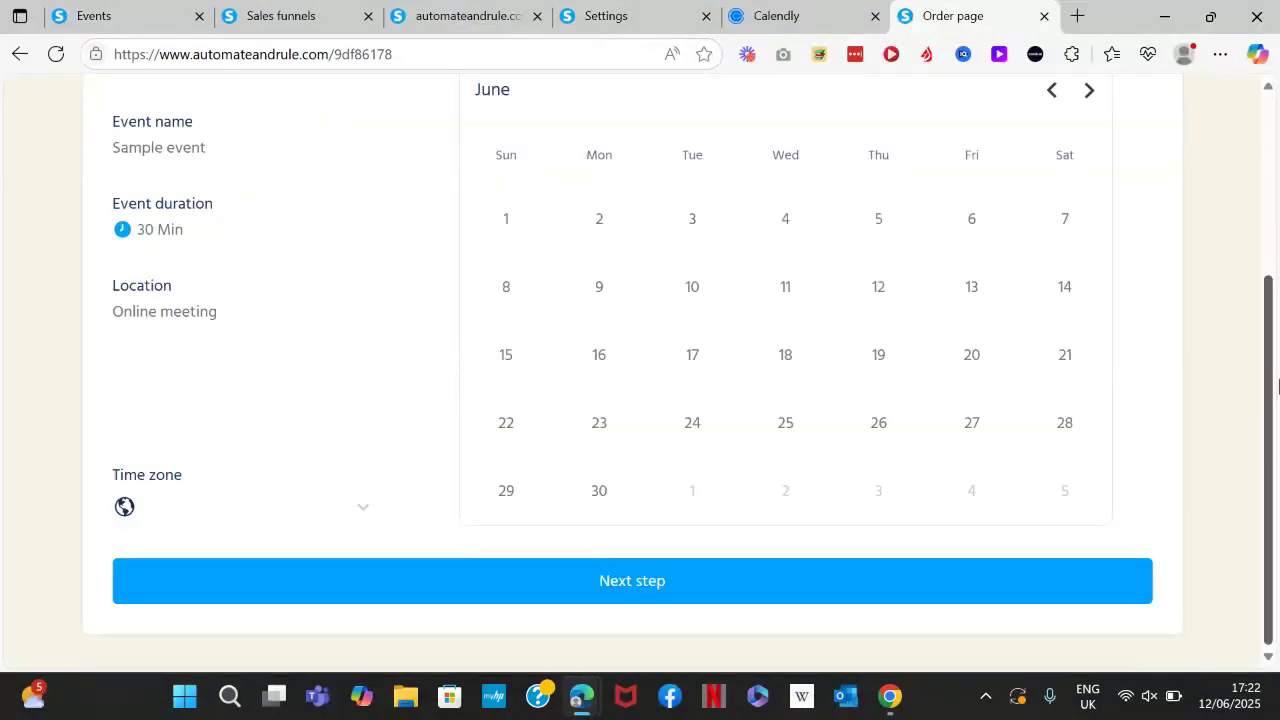
click(654, 581)
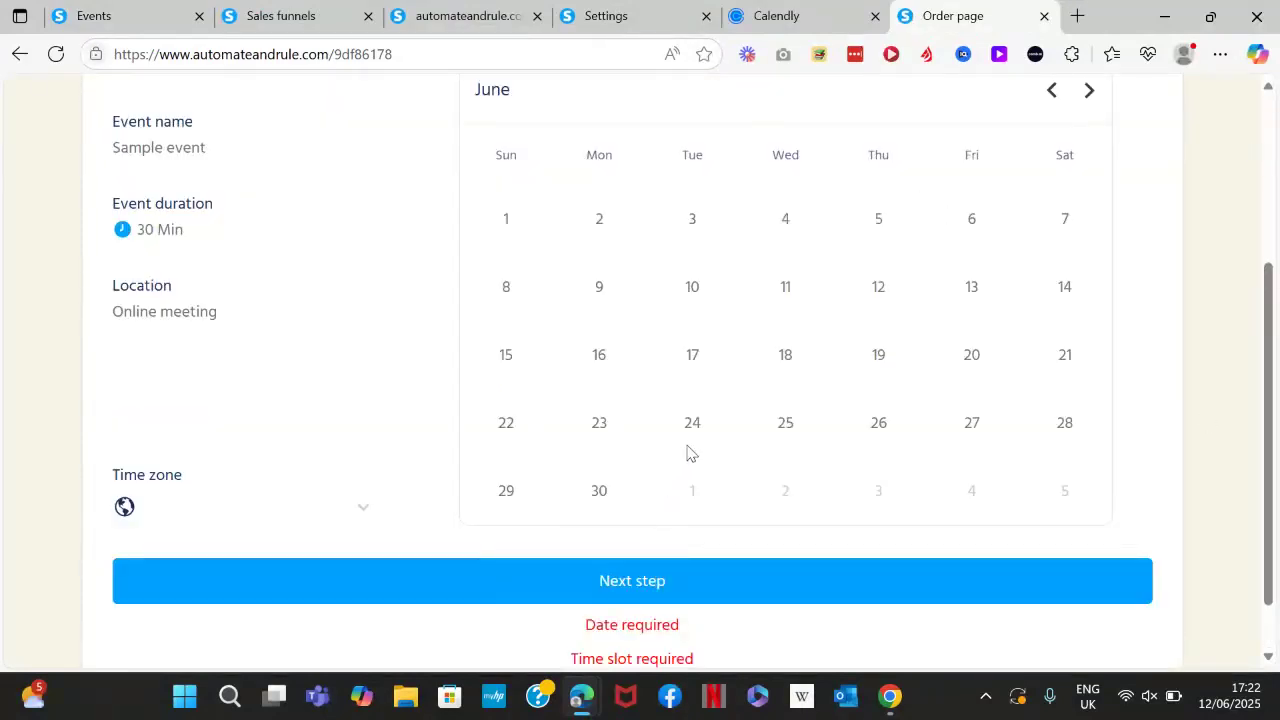
scroll(1278, 510, up, 1)
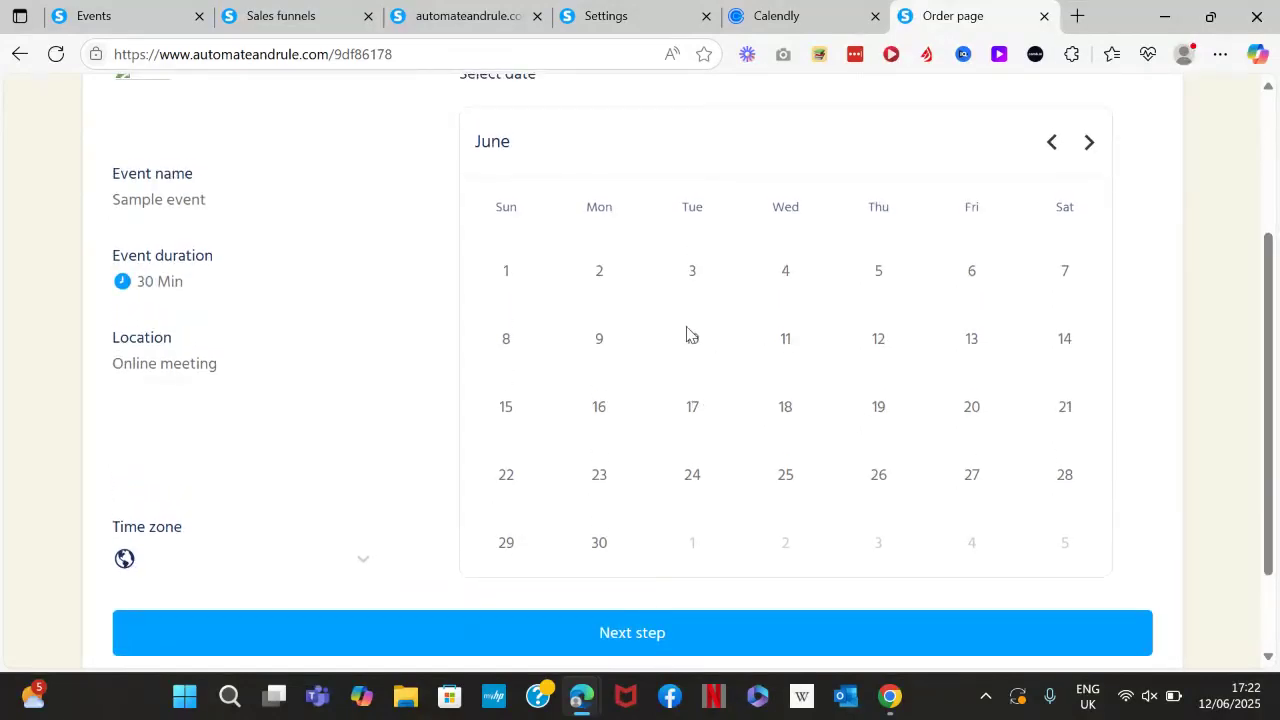
click(1090, 152)
click(1052, 143)
click(1052, 143)
click(1051, 143)
scroll(1273, 290, up, 1)
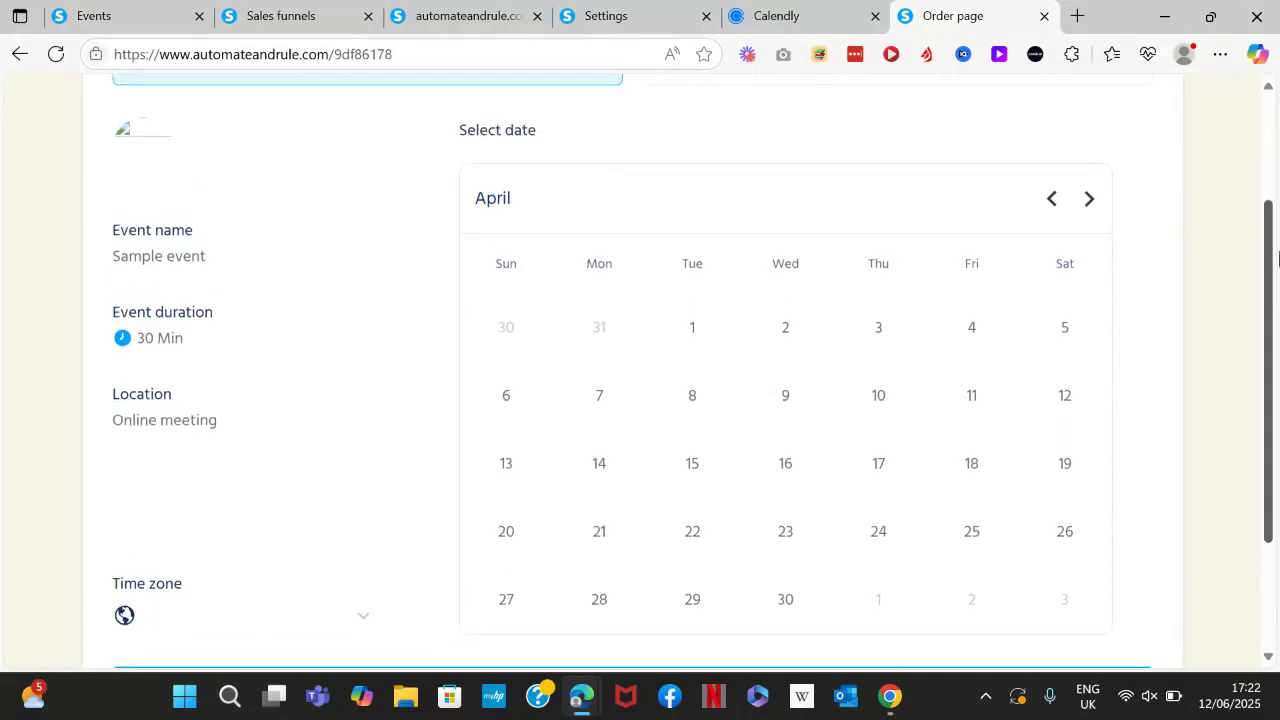
click(1088, 142)
click(1088, 142)
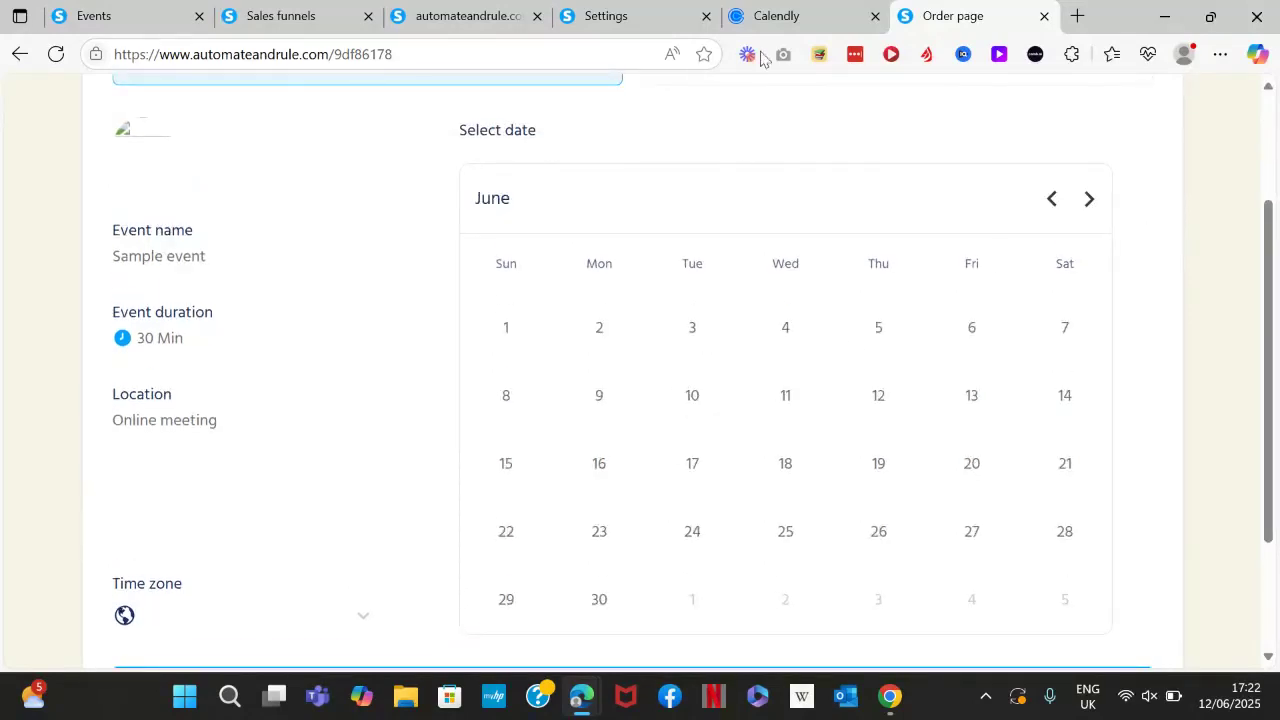
- Check the Paid calendar element's settings in the order form page editor, then save the page and exit
click(323, 12)
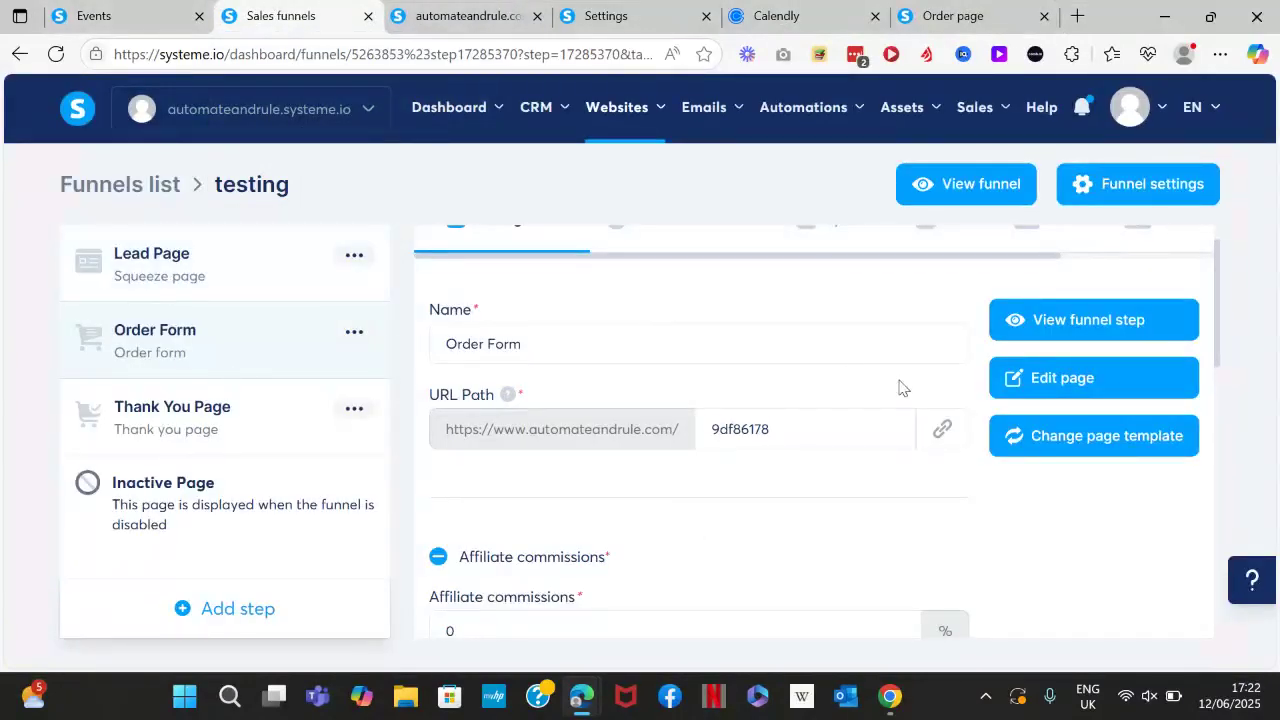
click(1040, 397)
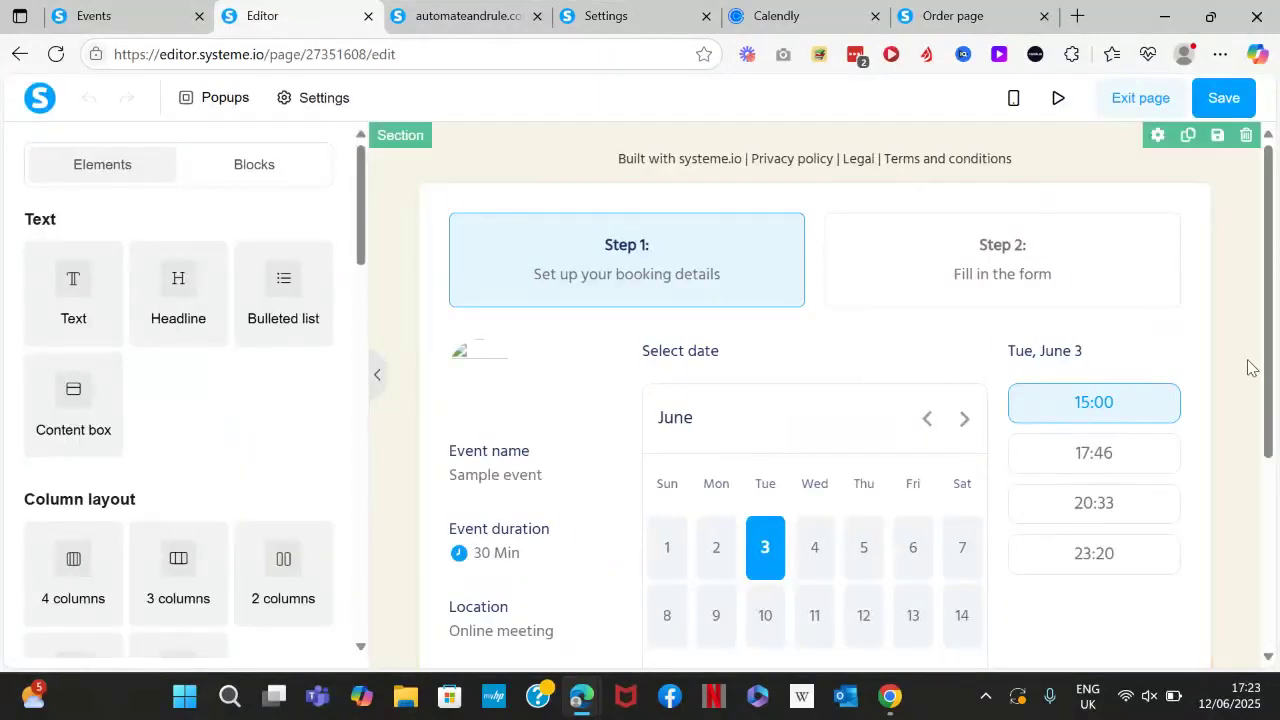
scroll(1275, 408, down, 1)
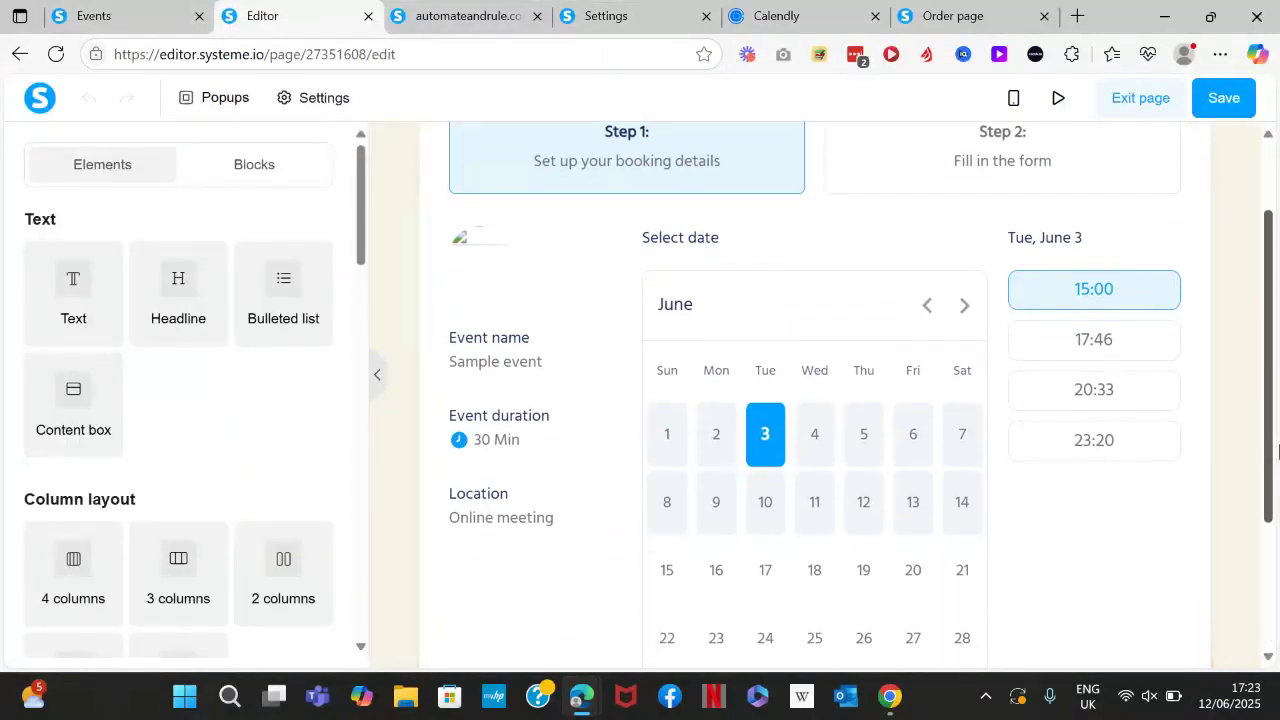
scroll(811, 446, up, 1)
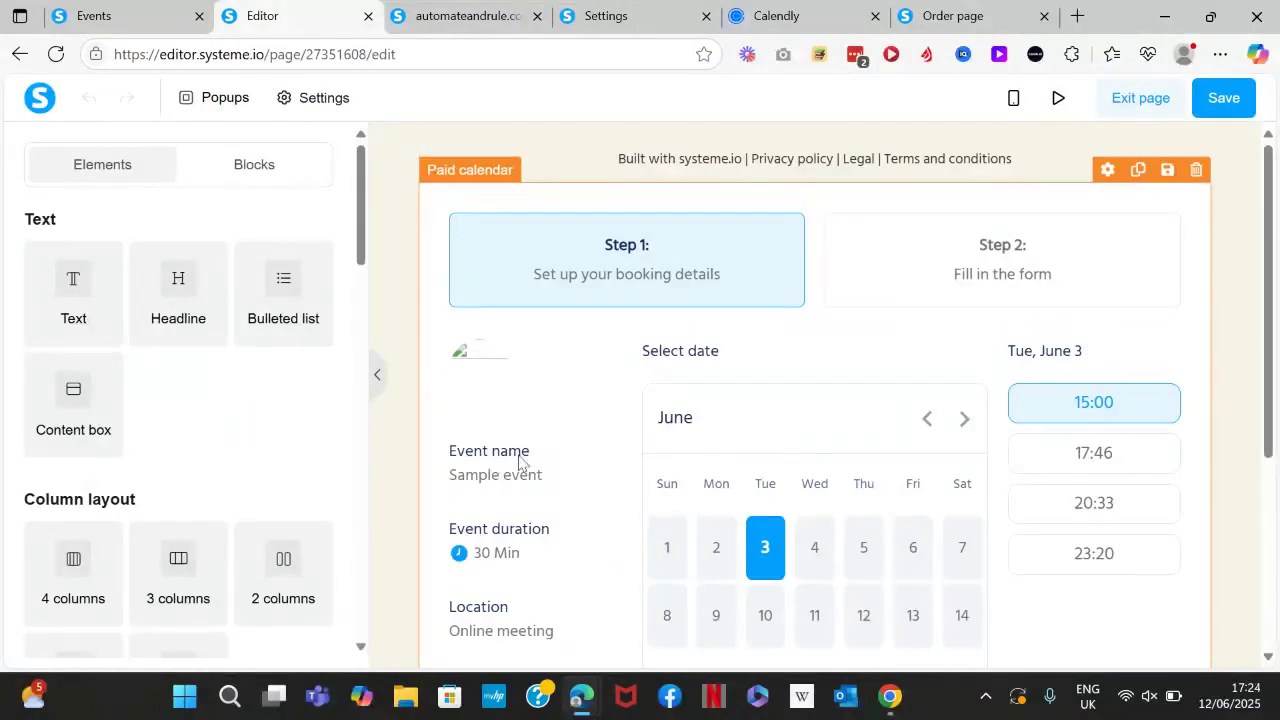
click(573, 438)
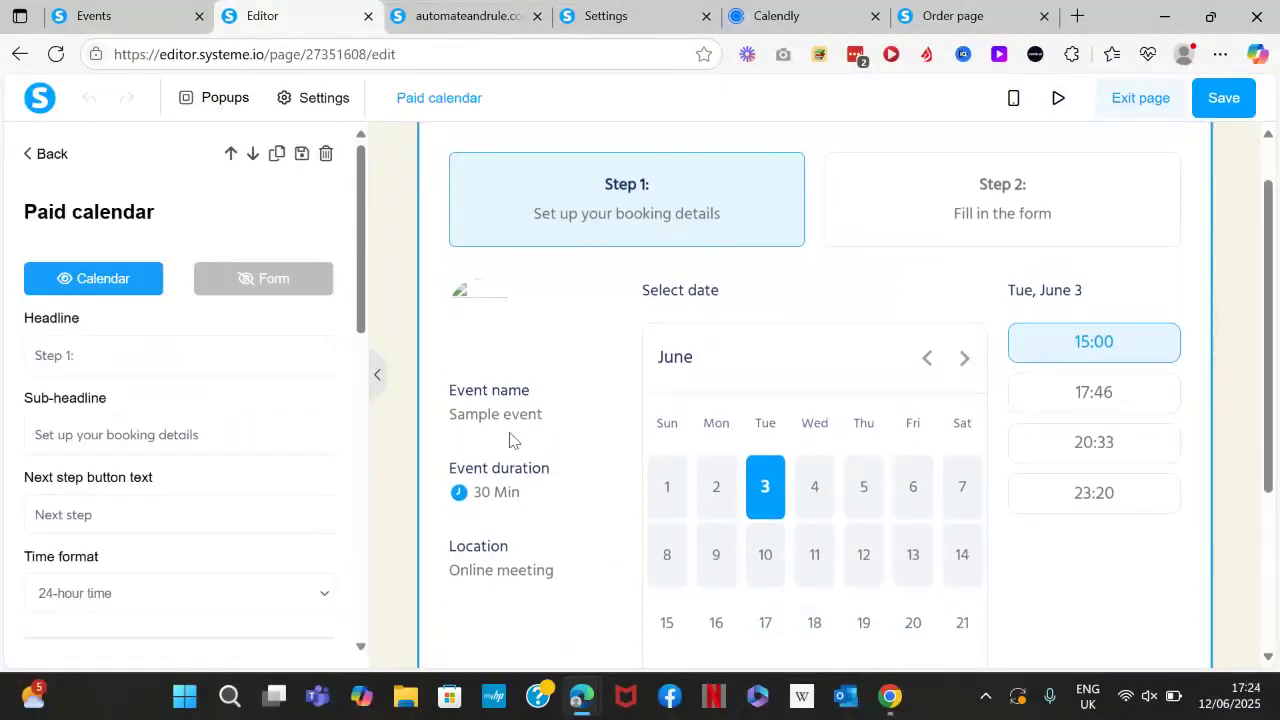
click(1219, 112)
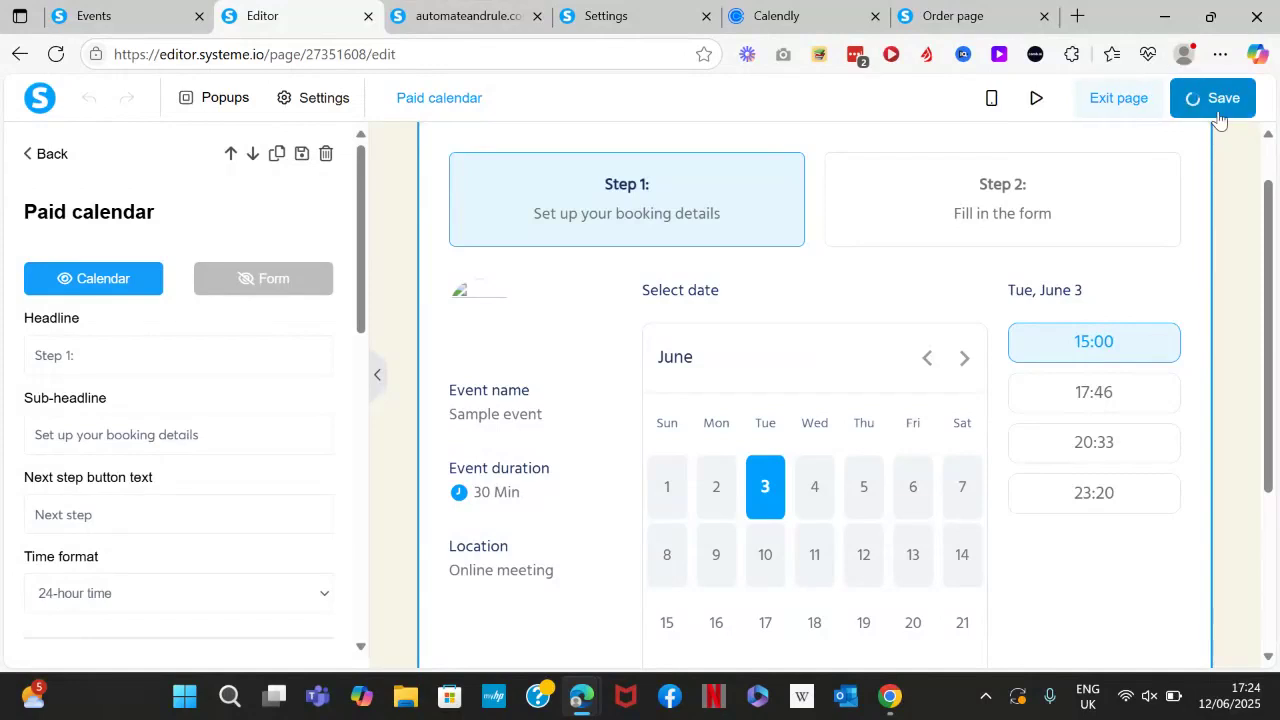
click(1150, 97)
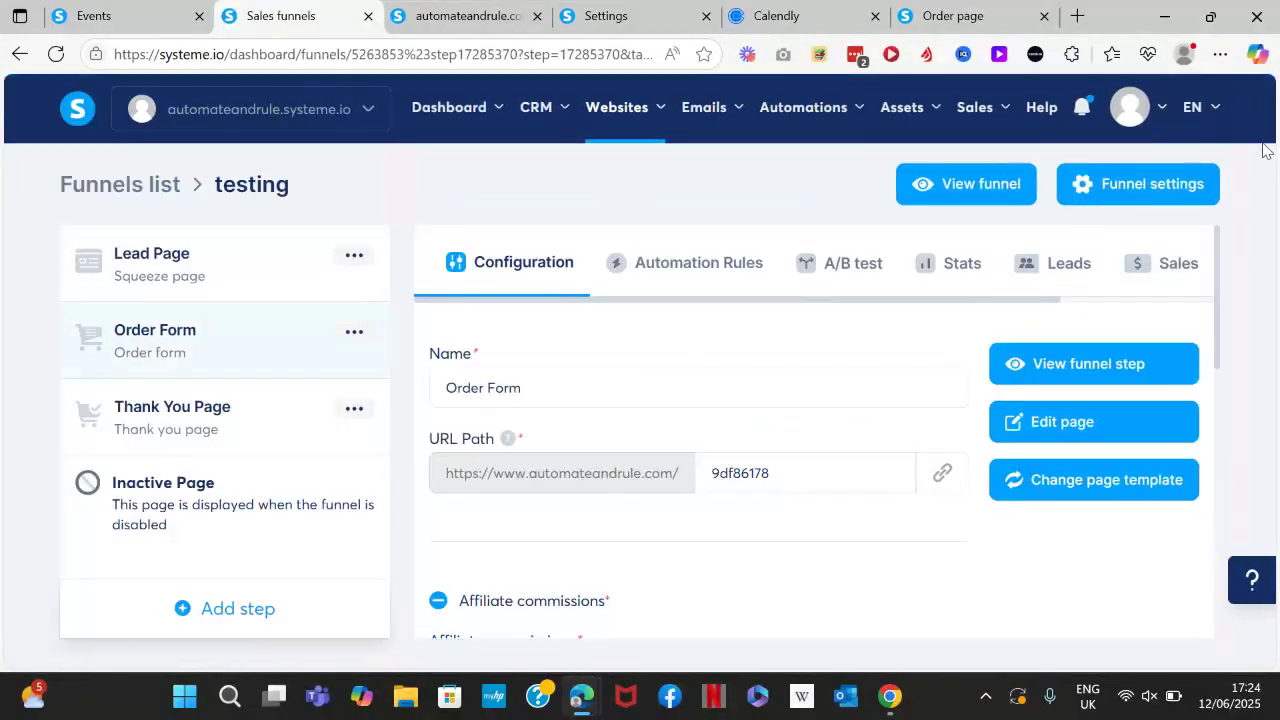
- Add the calendar event "30-Connect Call" as a resource of the Test Calendar digital product and save it
drag(1217, 297, 1235, 536)
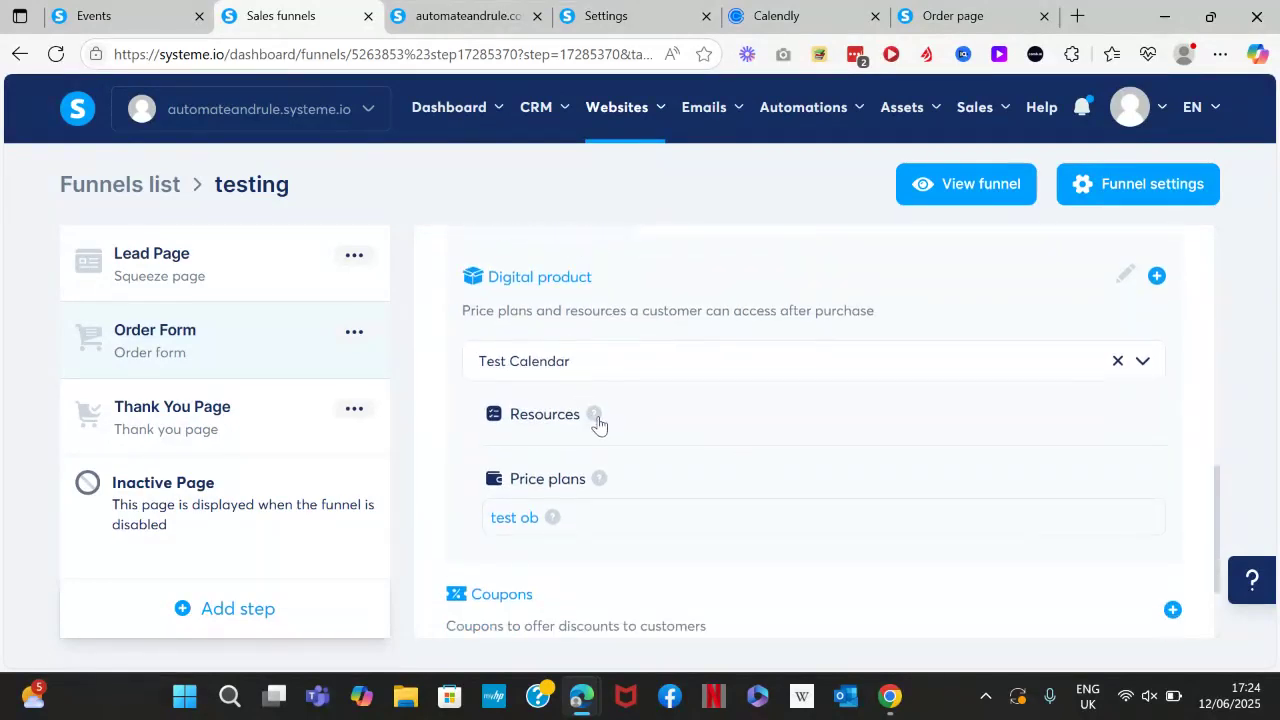
click(1125, 274)
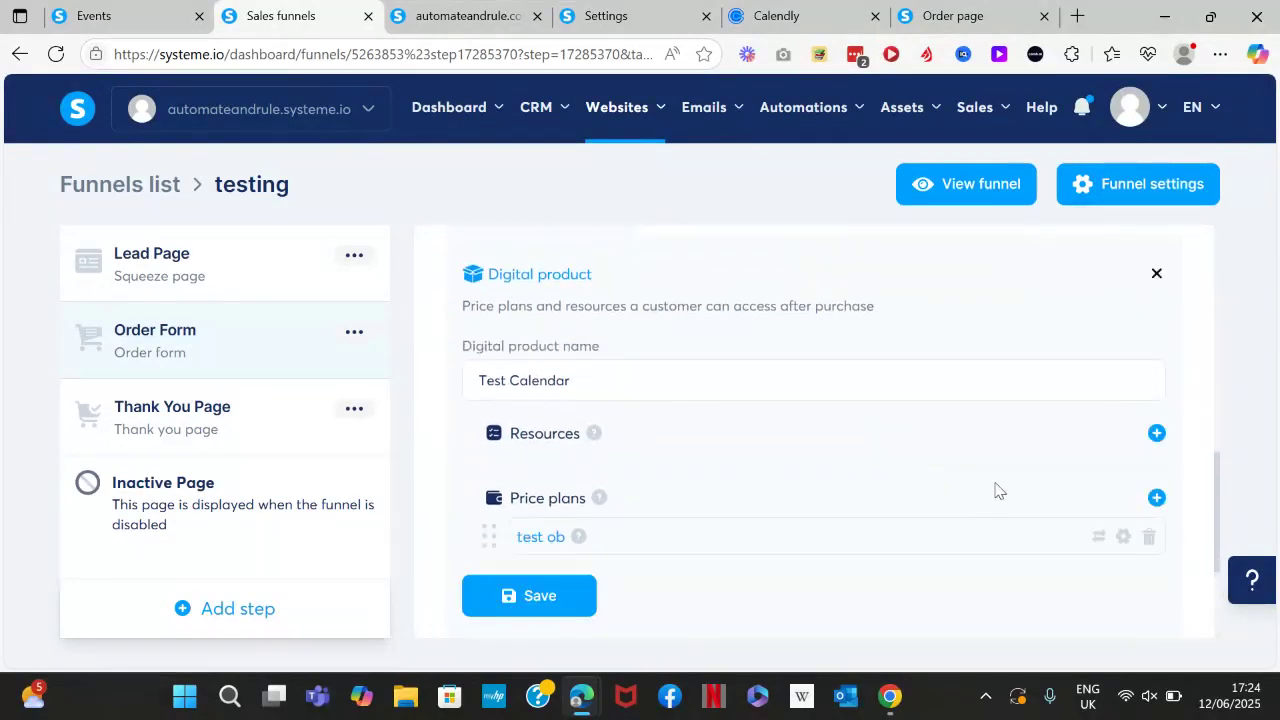
click(1156, 436)
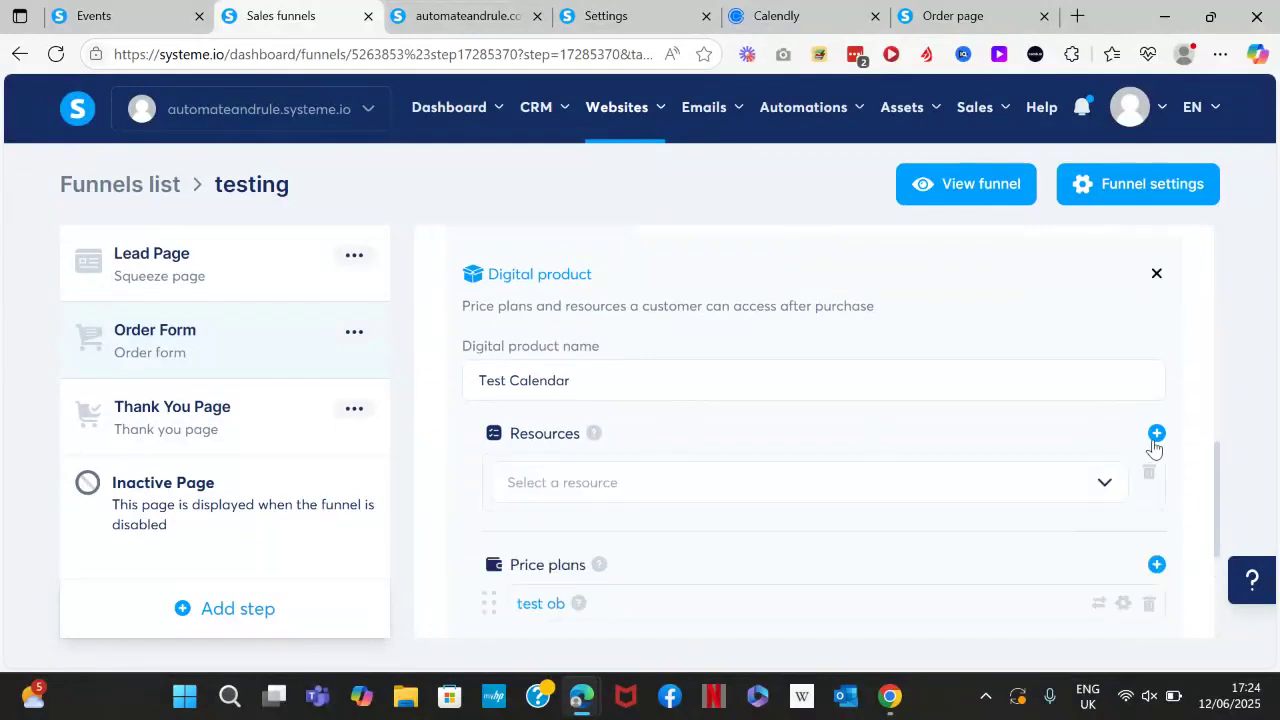
click(1040, 490)
click(600, 439)
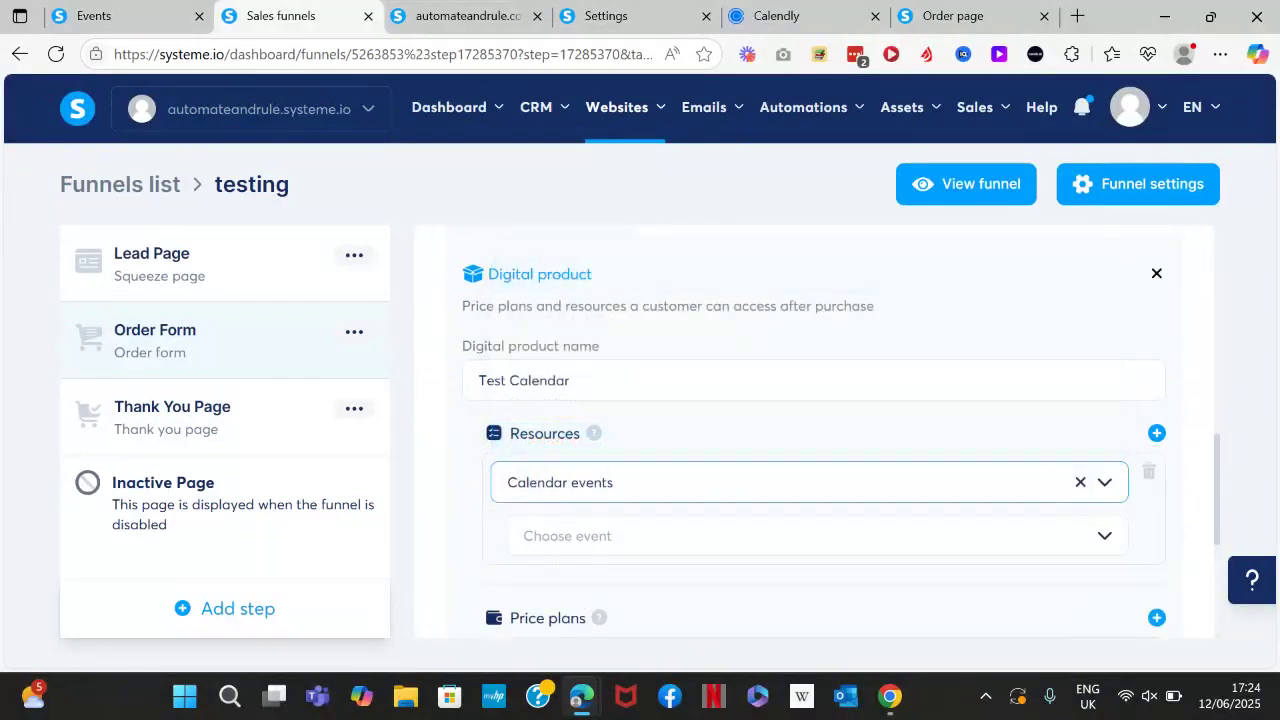
click(567, 536)
click(575, 621)
scroll(814, 430, down, 1)
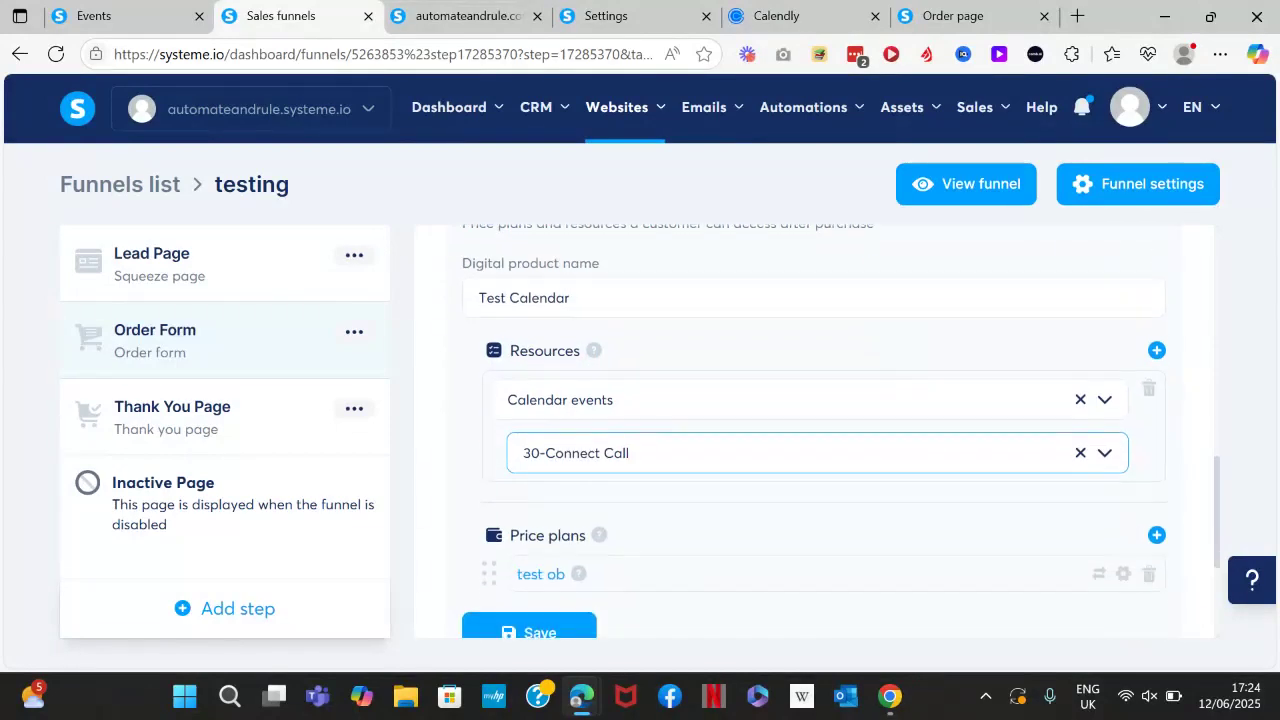
click(529, 630)
click(791, 437)
scroll(740, 470, down, 2)
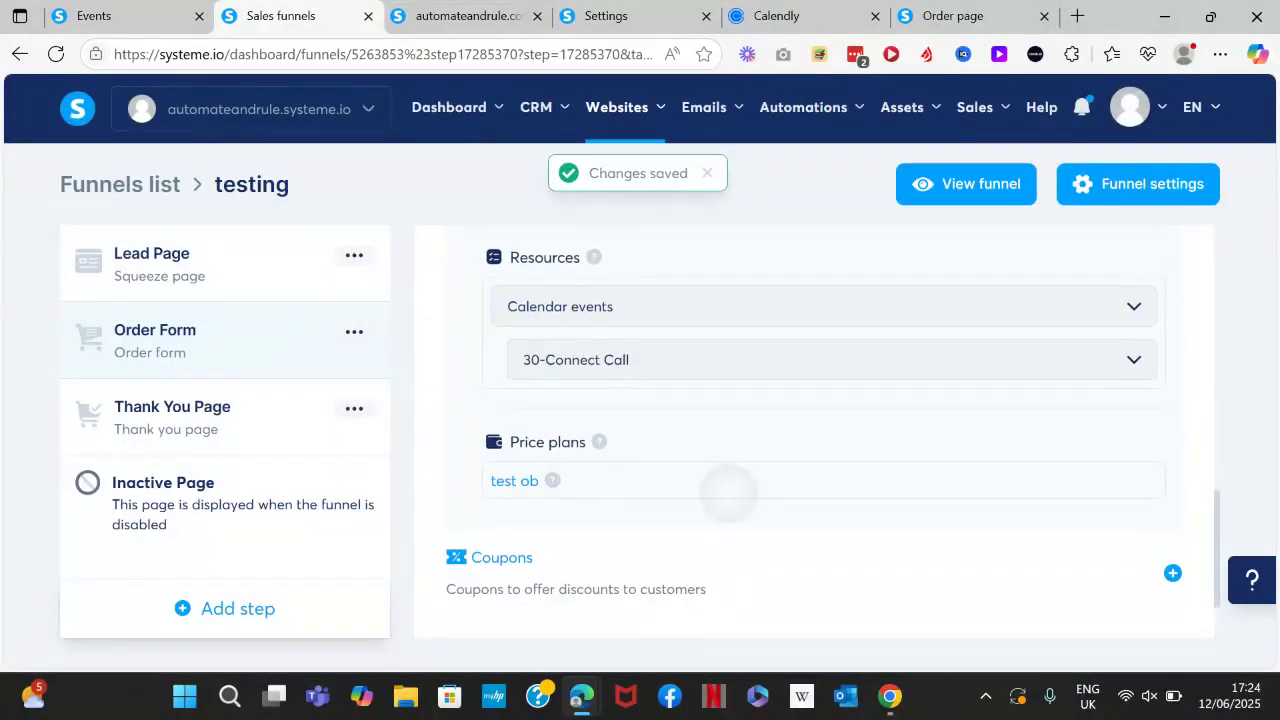
- Reload the live order page and choose the 18:00 slot on Monday, June 16
scroll(814, 430, up, 5)
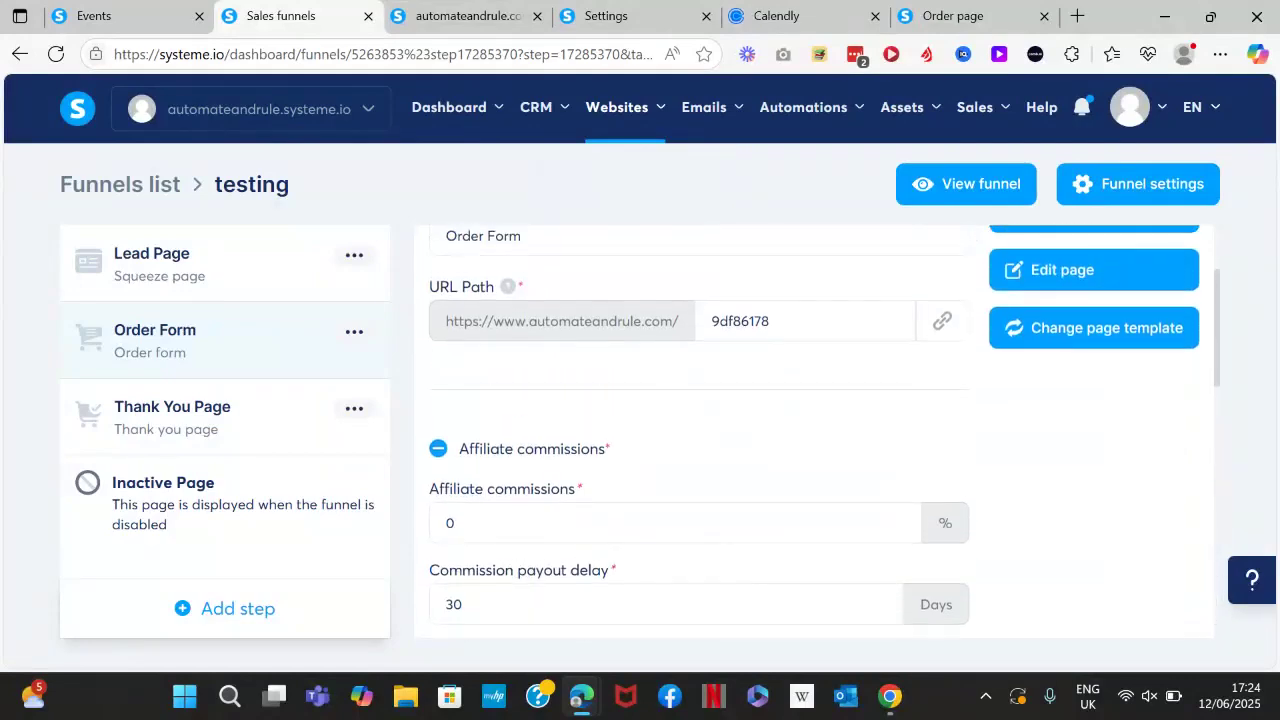
click(952, 16)
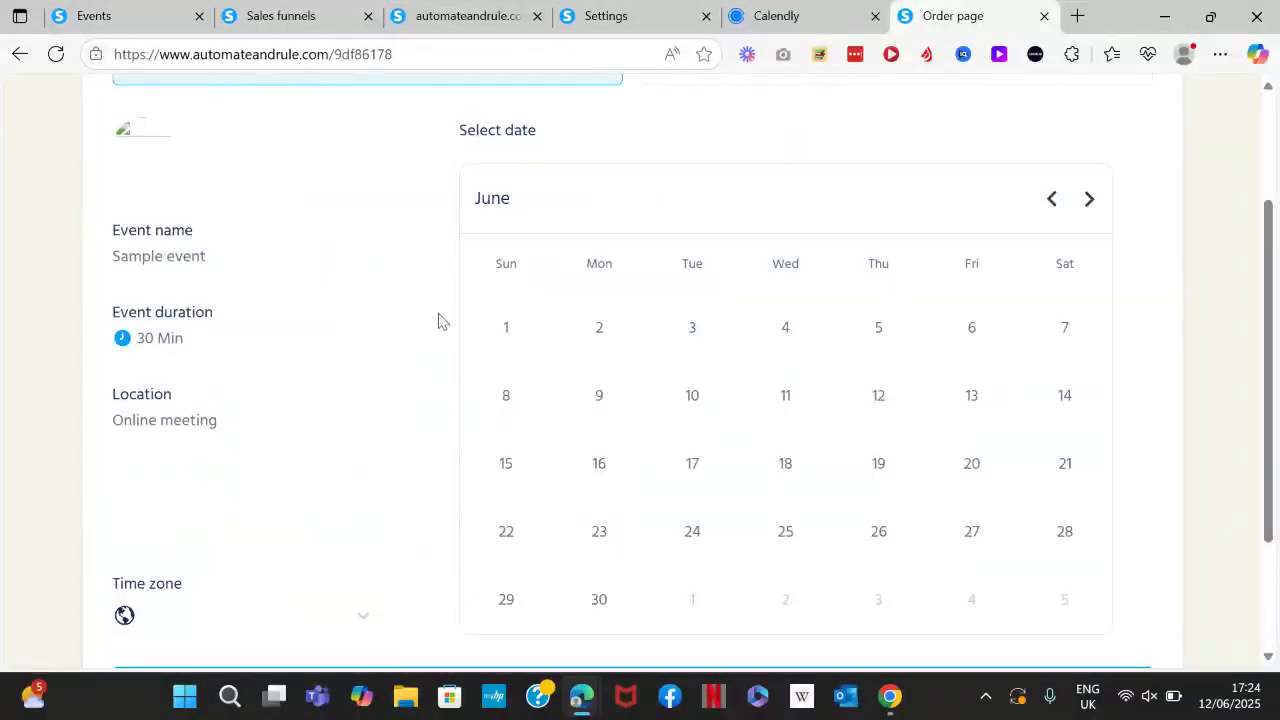
click(57, 55)
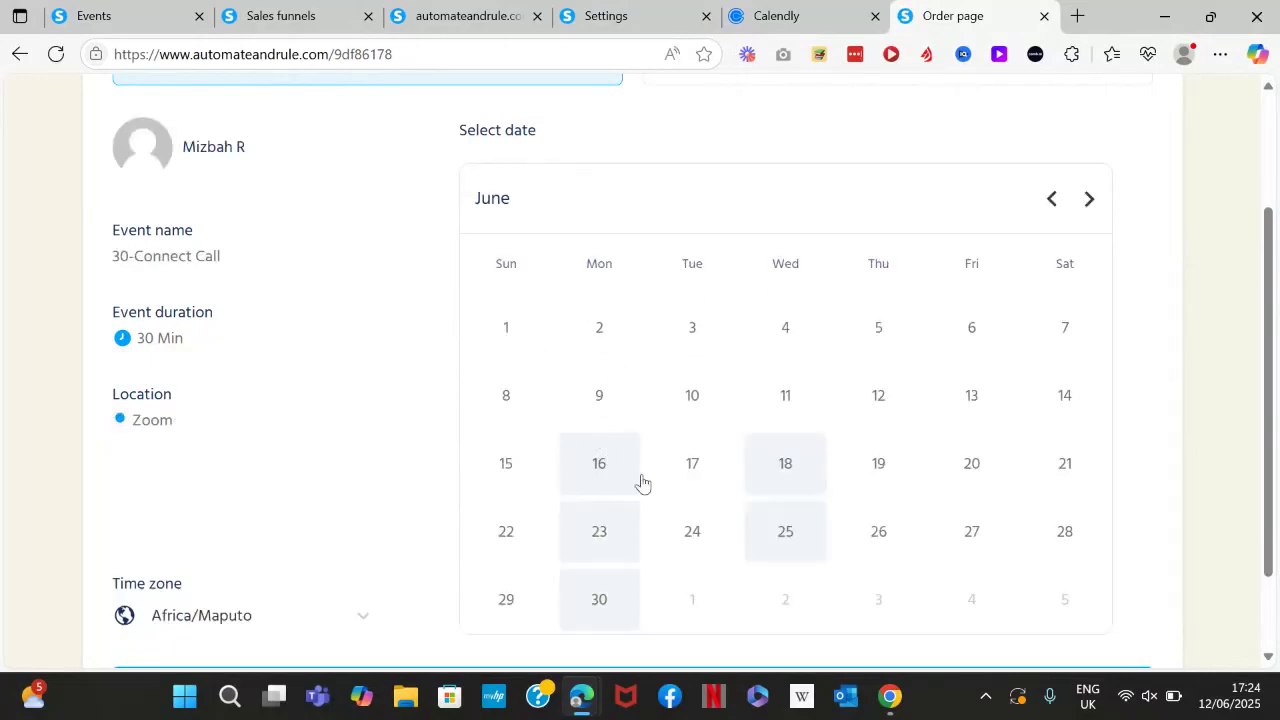
click(597, 470)
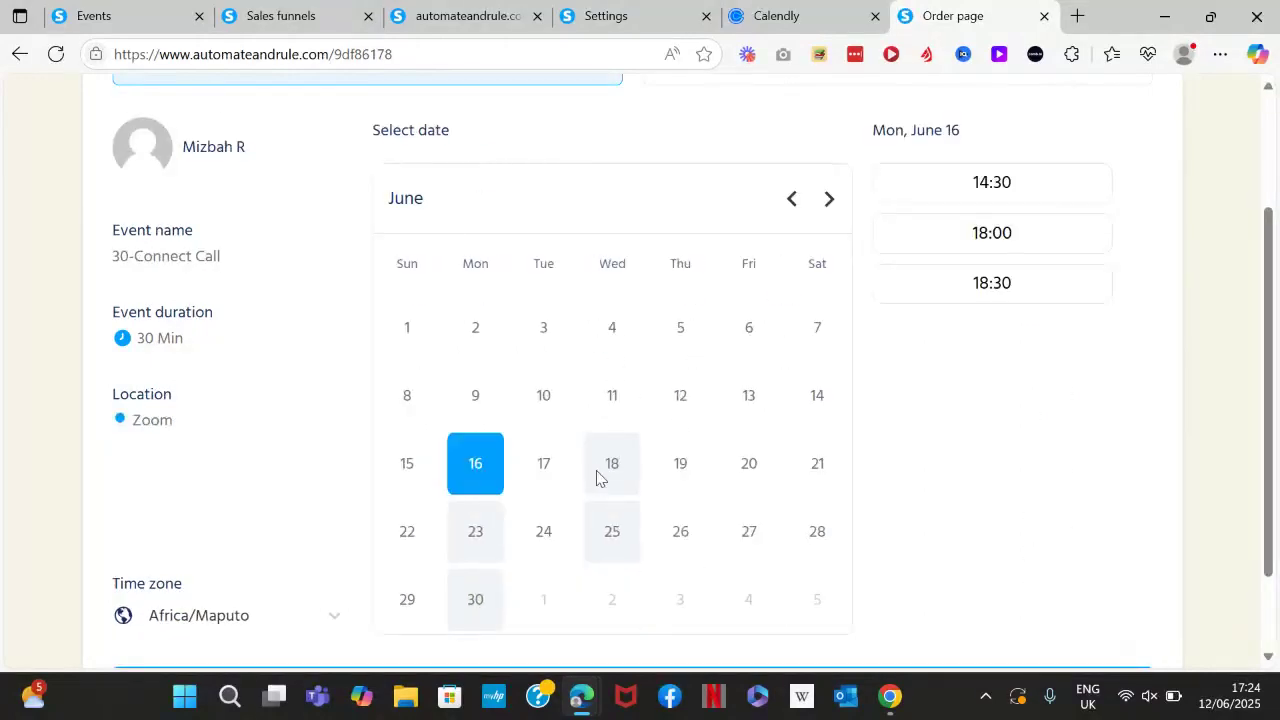
click(992, 232)
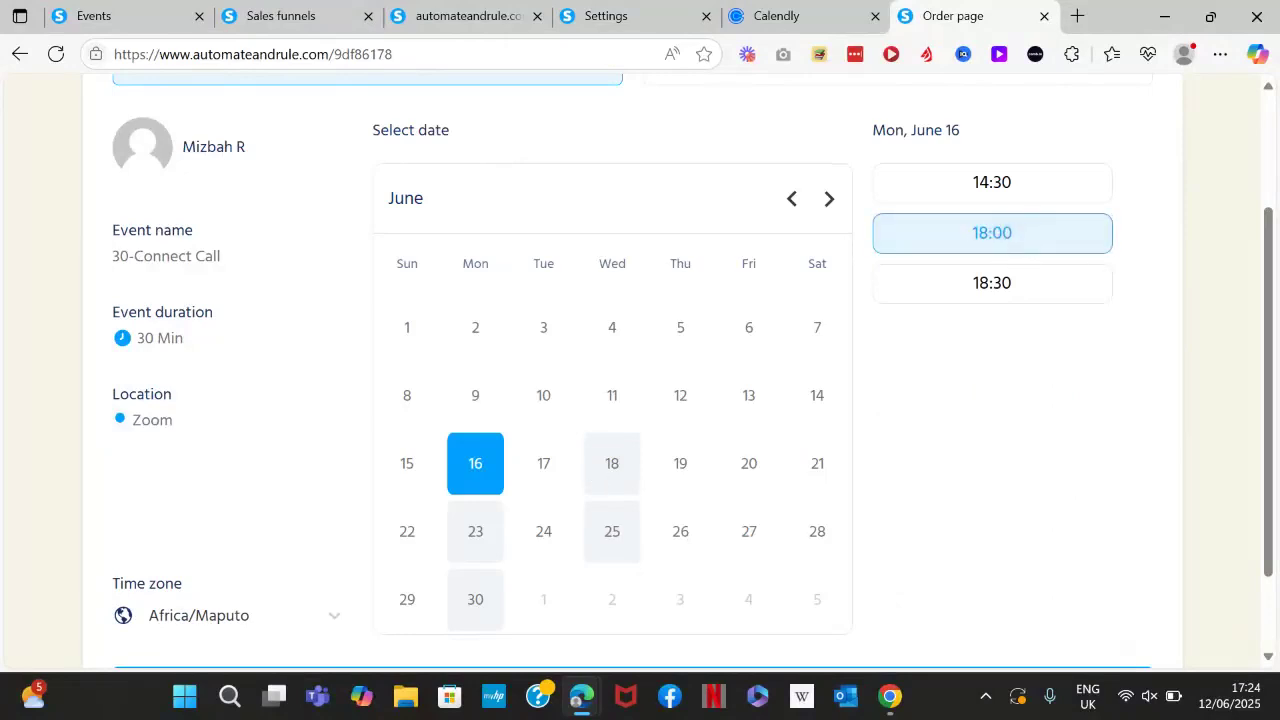
- Continue to the form step of the live booking and review its contact fields, price plan and payment option
scroll(640, 400, down, 1)
click(891, 585)
scroll(891, 585, down, 1)
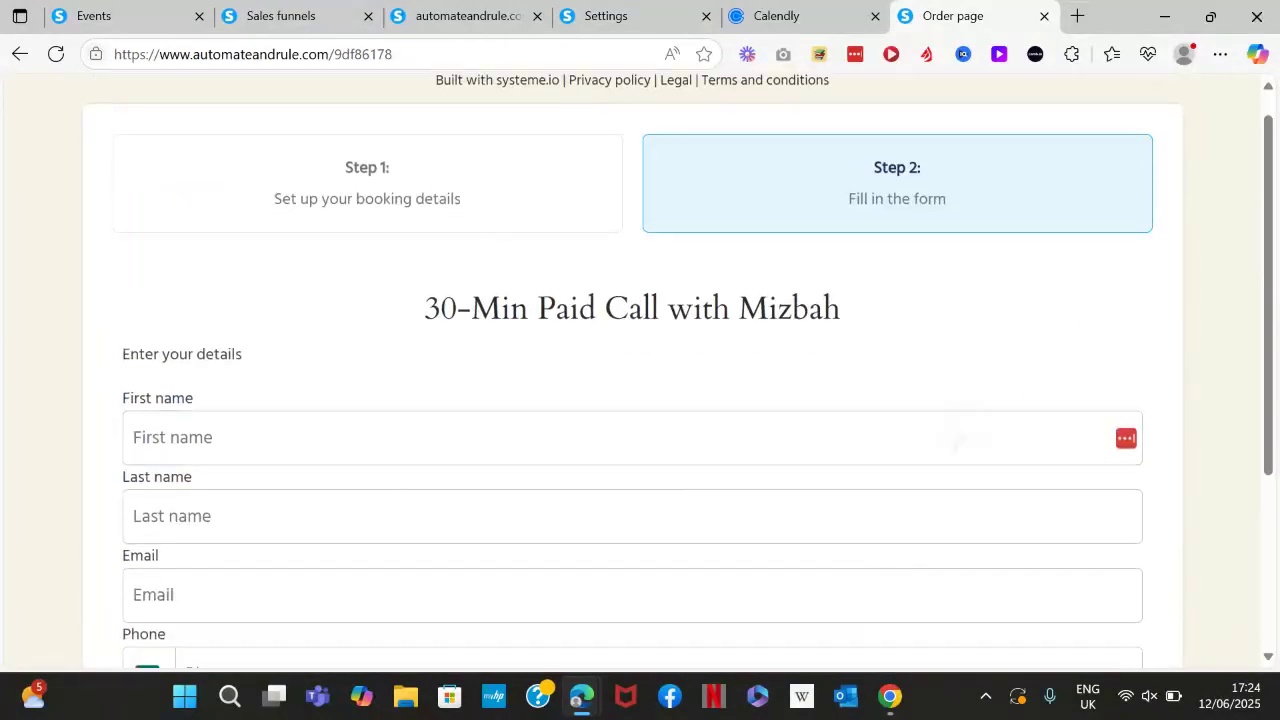
scroll(640, 400, down, 3)
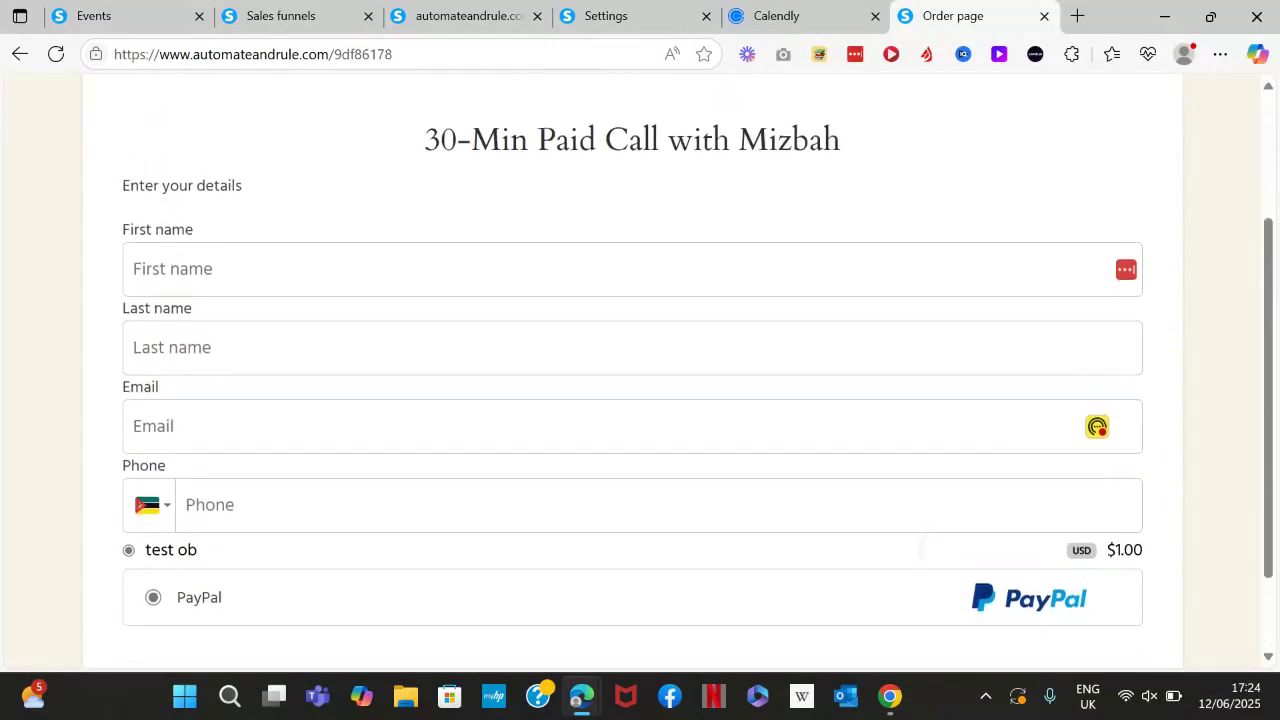
scroll(640, 370, up, 2)
scroll(640, 370, down, 2)
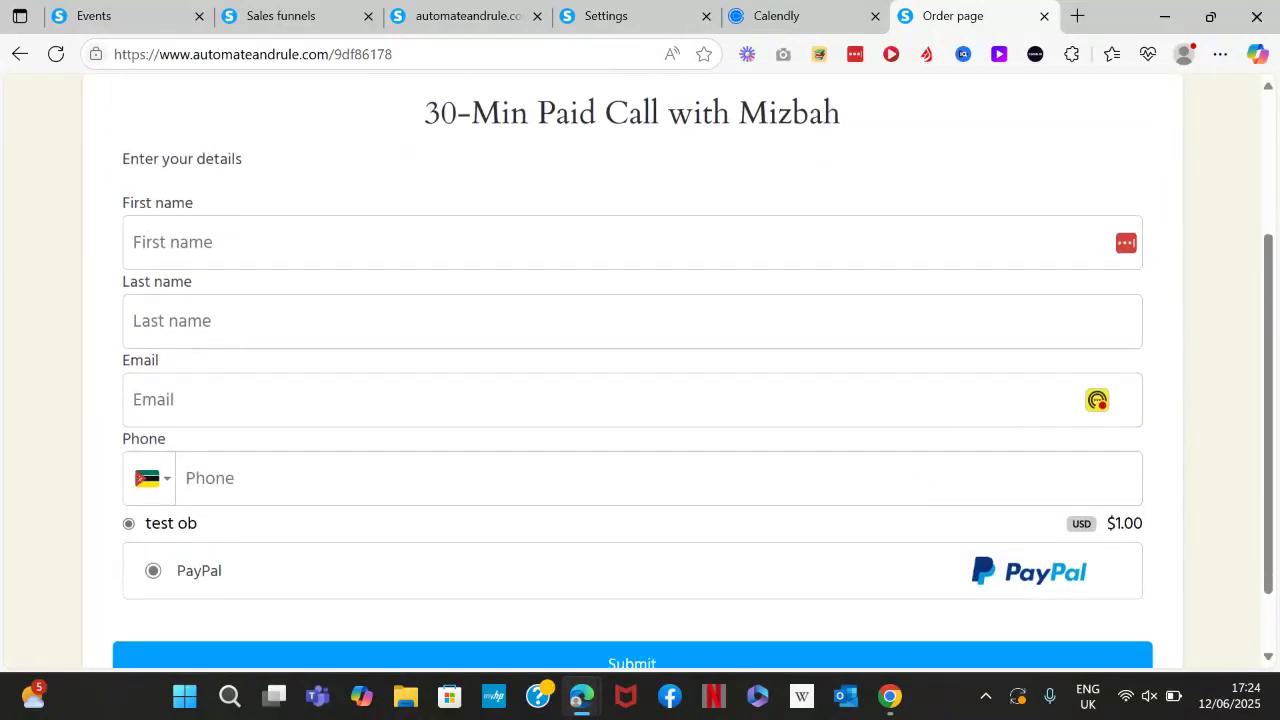
scroll(640, 370, down, 1)
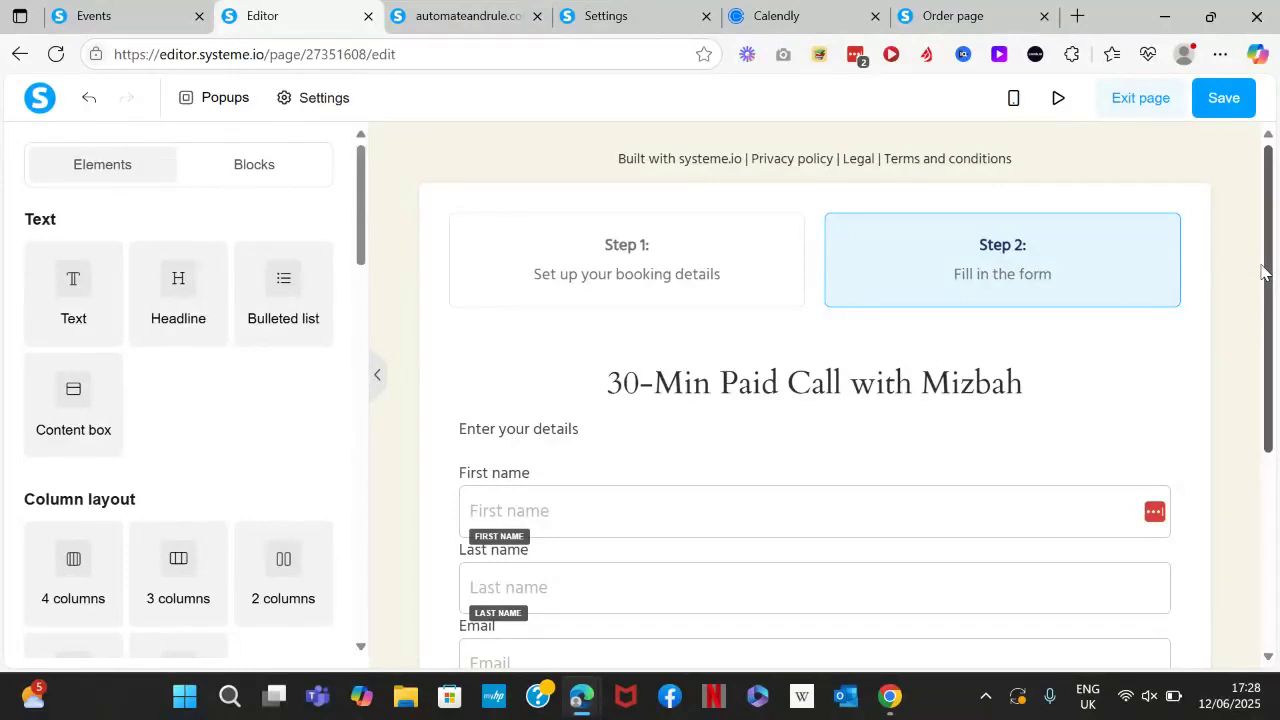
- Add a Raw HTML element below the order form in the order page editor
drag(1268, 278, 1279, 472)
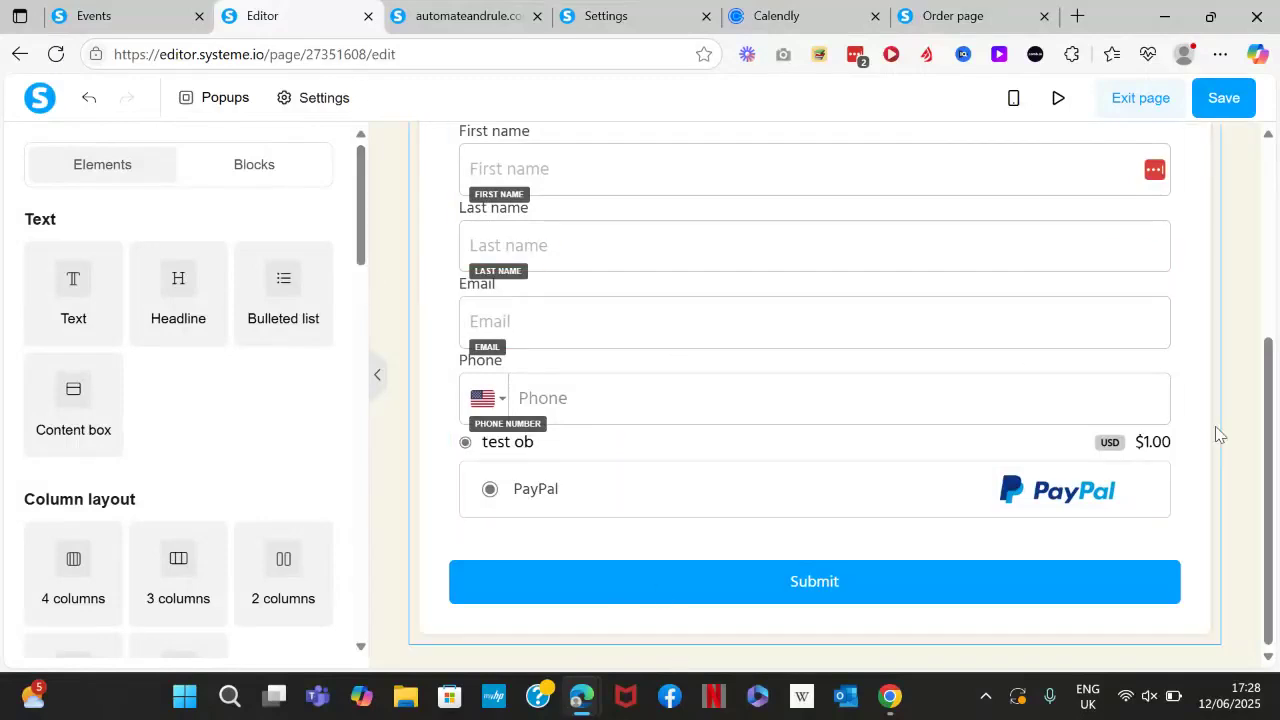
drag(1273, 433, 1277, 244)
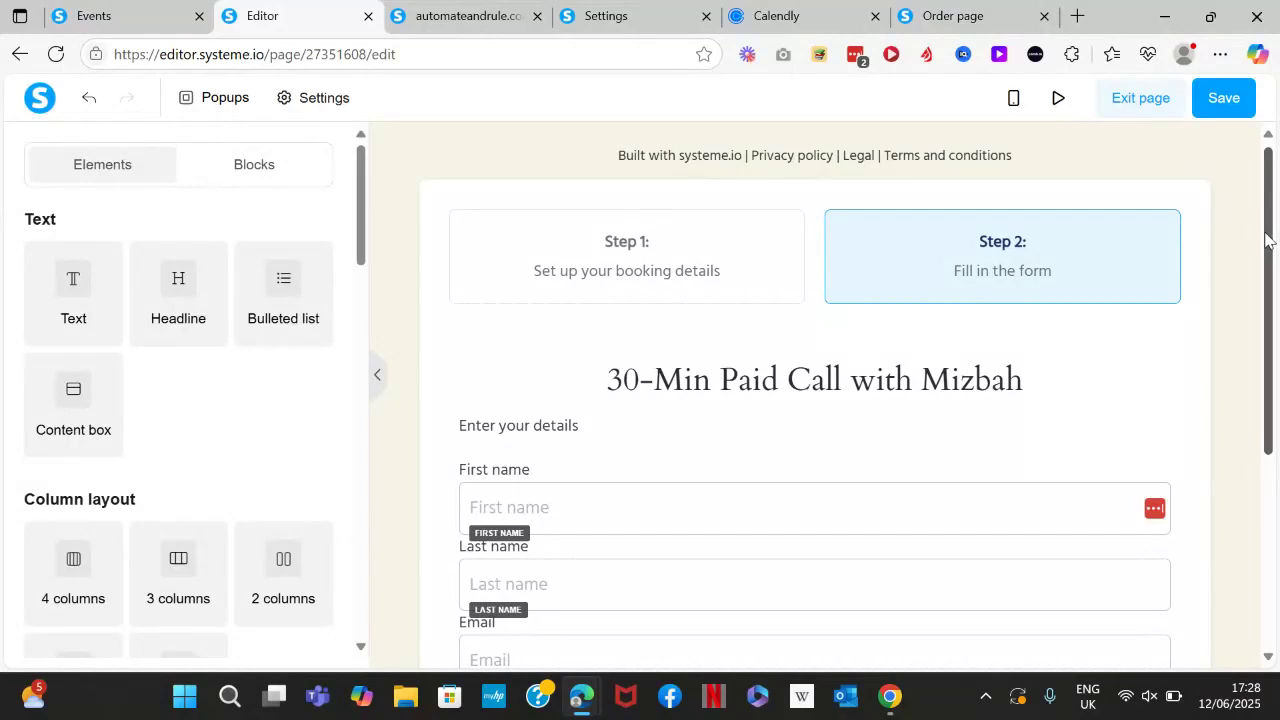
drag(1268, 240, 1276, 440)
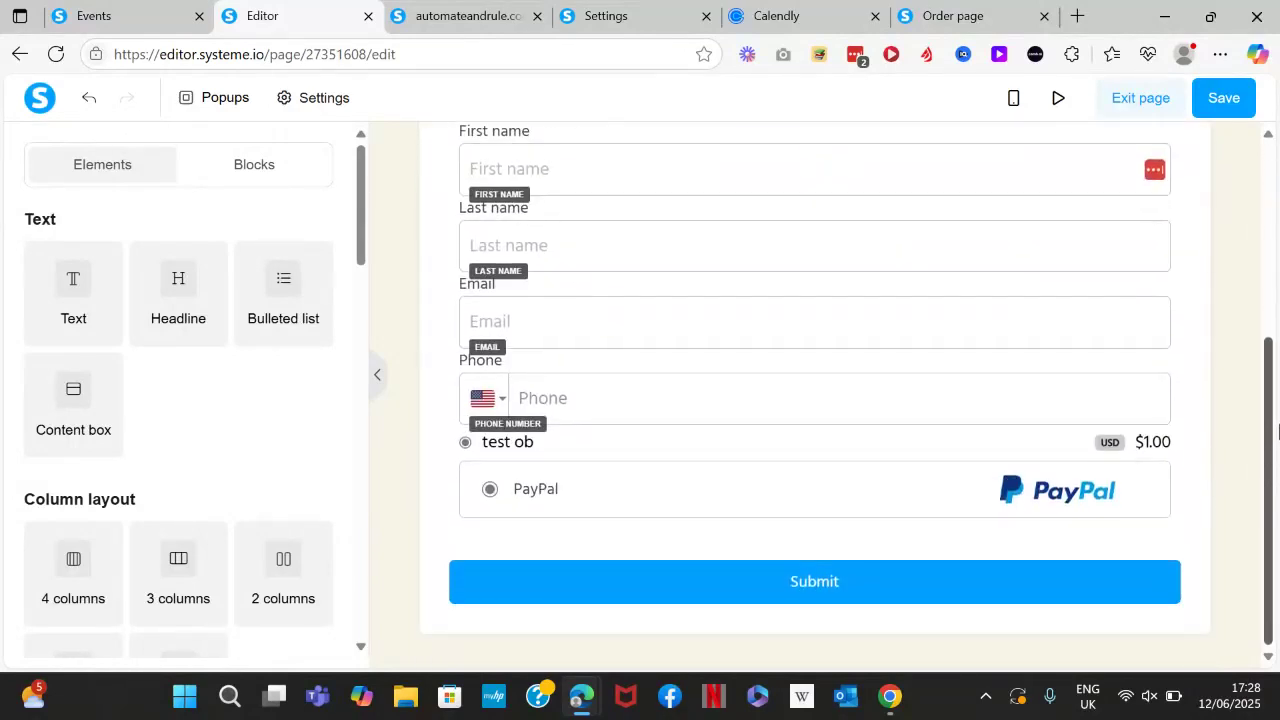
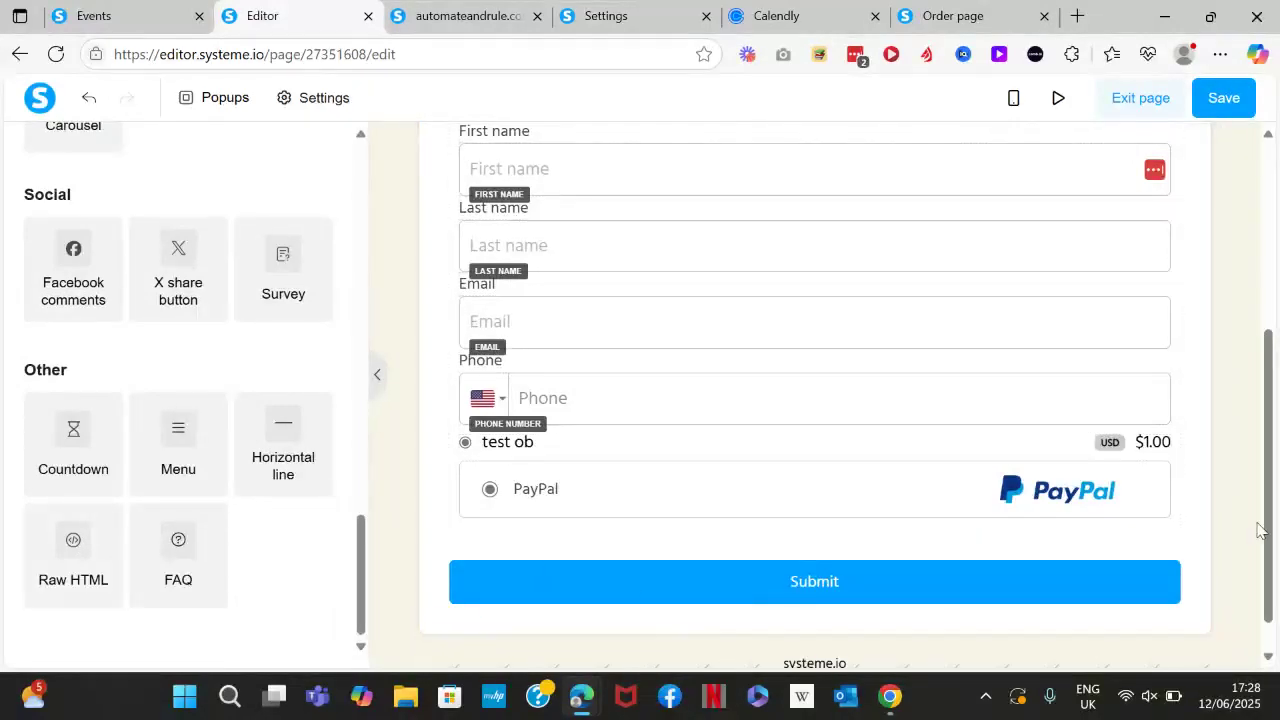
scroll(1255, 530, down, 1)
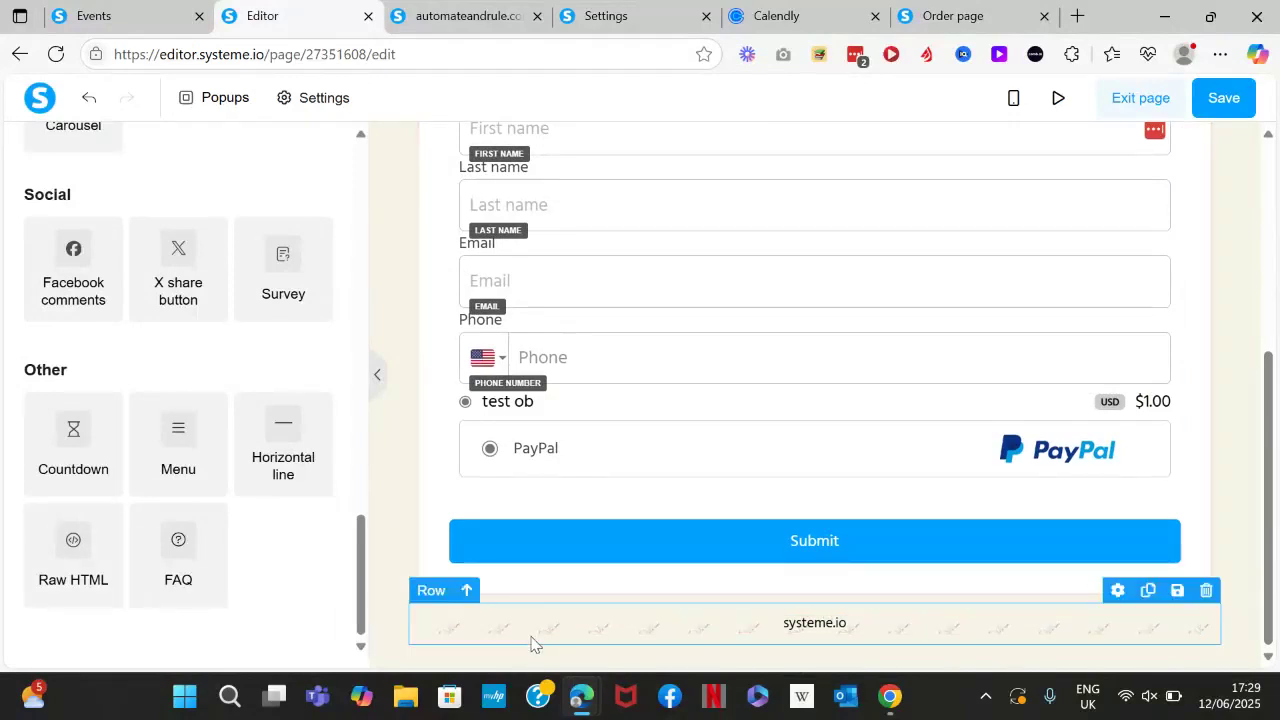
- Delete the row that holds the two-step paid calendar order form and confirm the deletion
drag(1274, 400, 1274, 166)
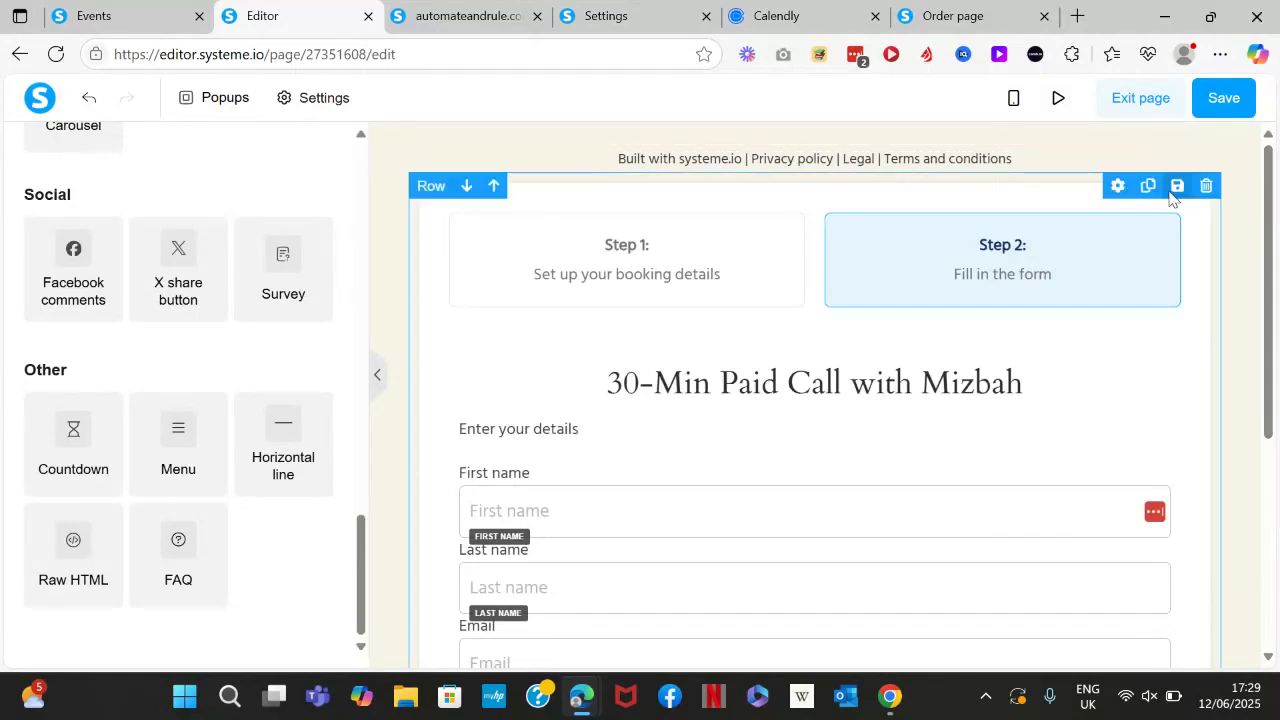
click(1206, 186)
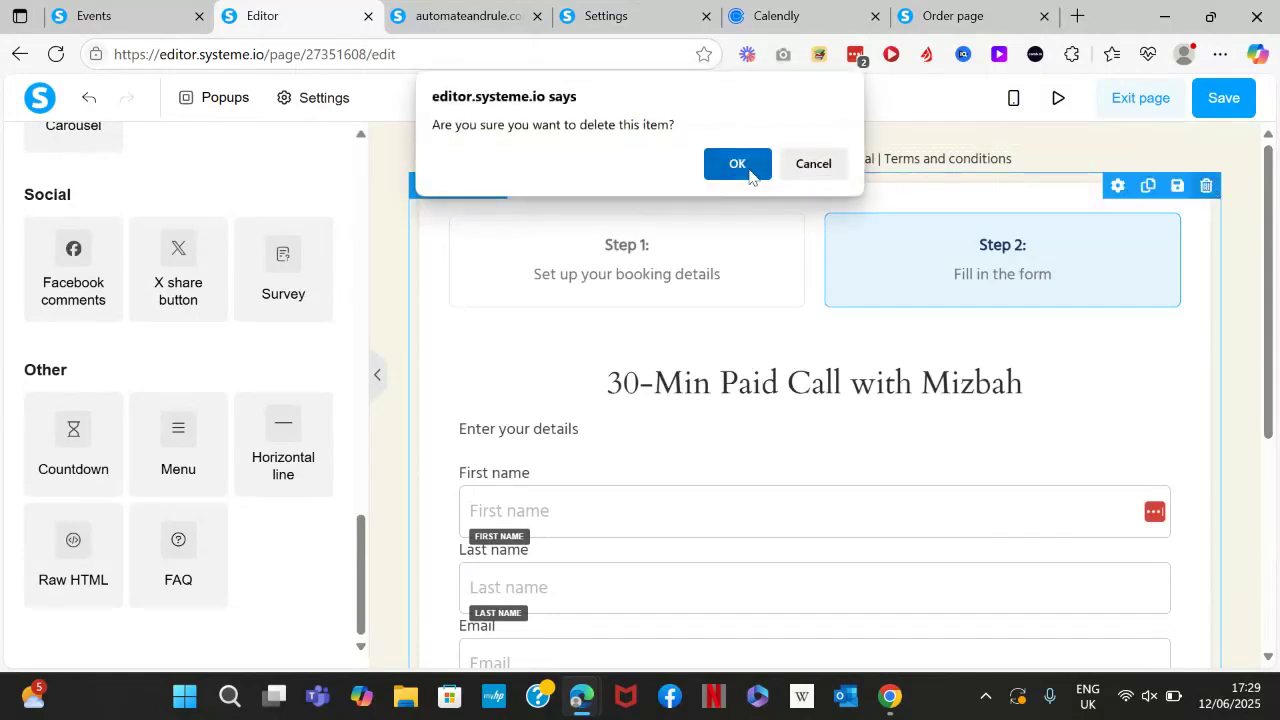
click(737, 164)
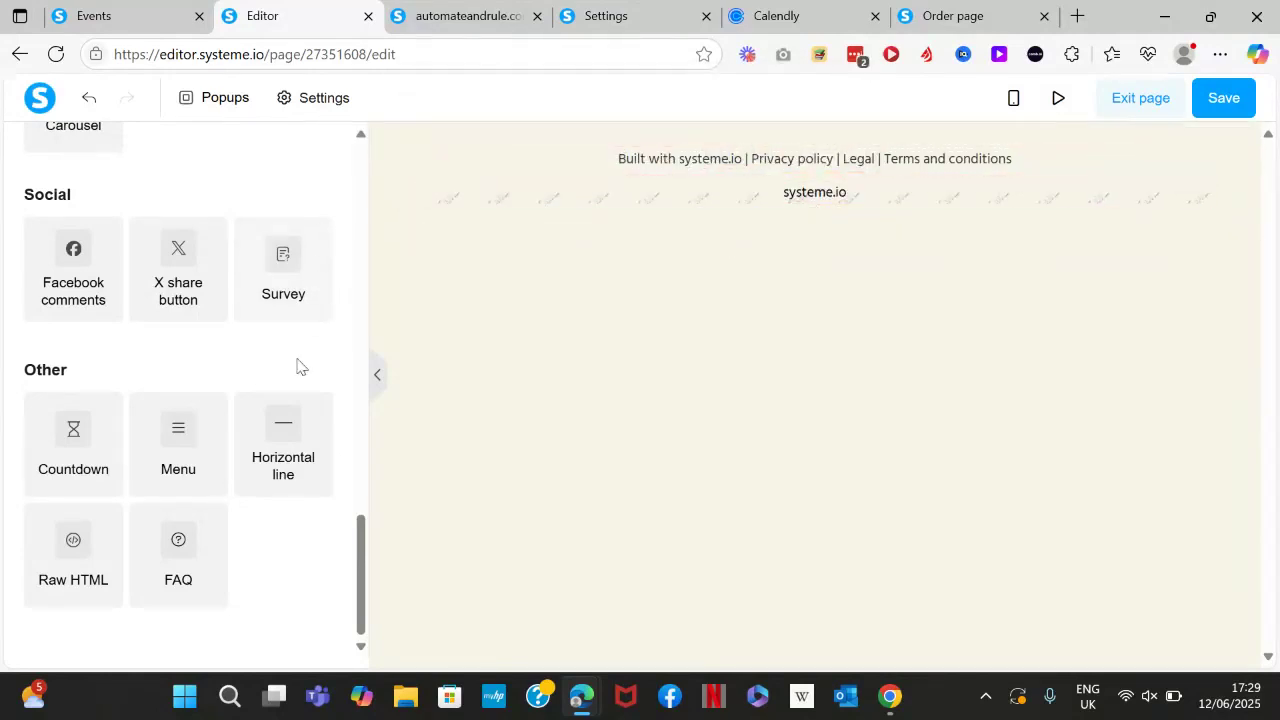
- Add an empty row to the page and move the Raw HTML element into the middle row
drag(360, 574, 411, 262)
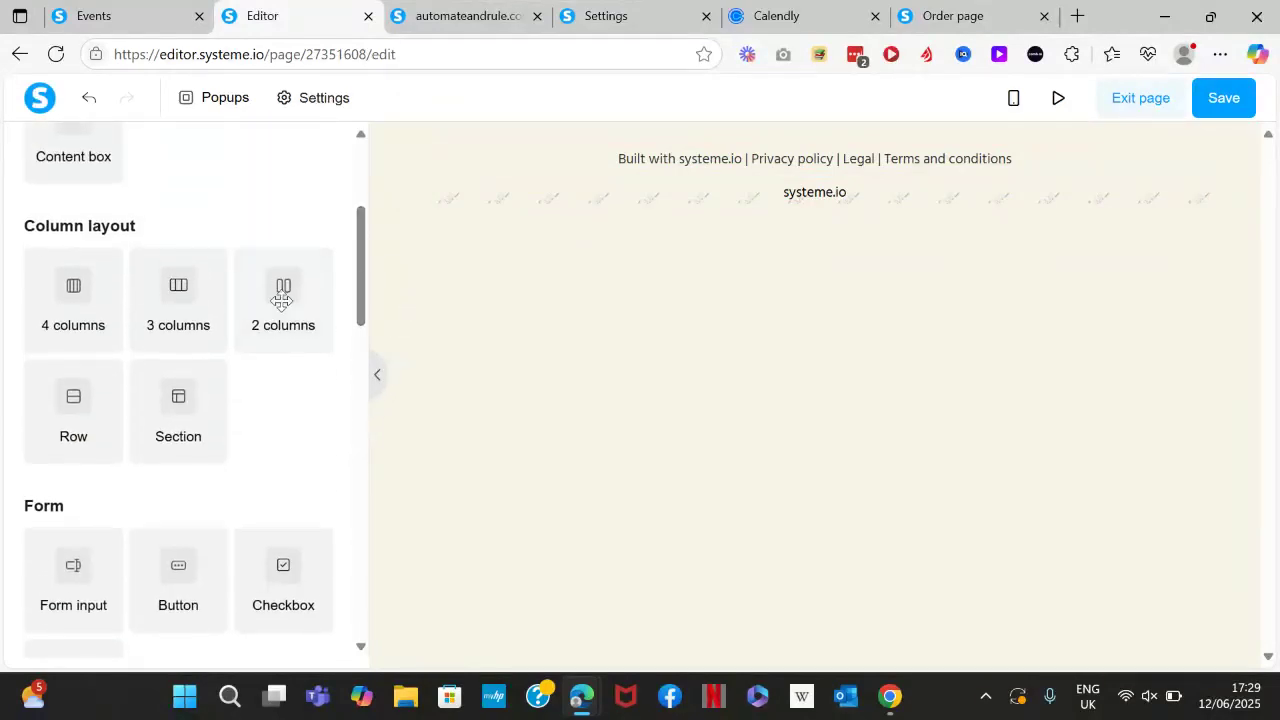
drag(77, 400, 757, 245)
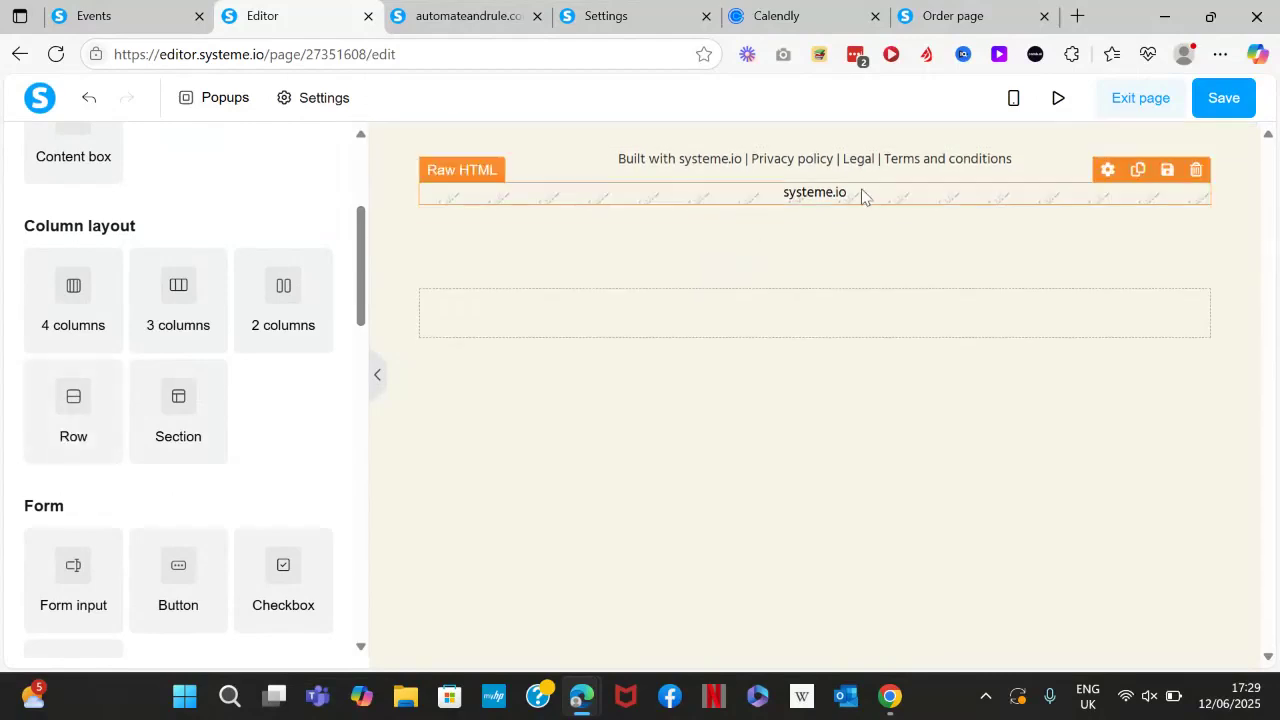
drag(867, 191, 863, 382)
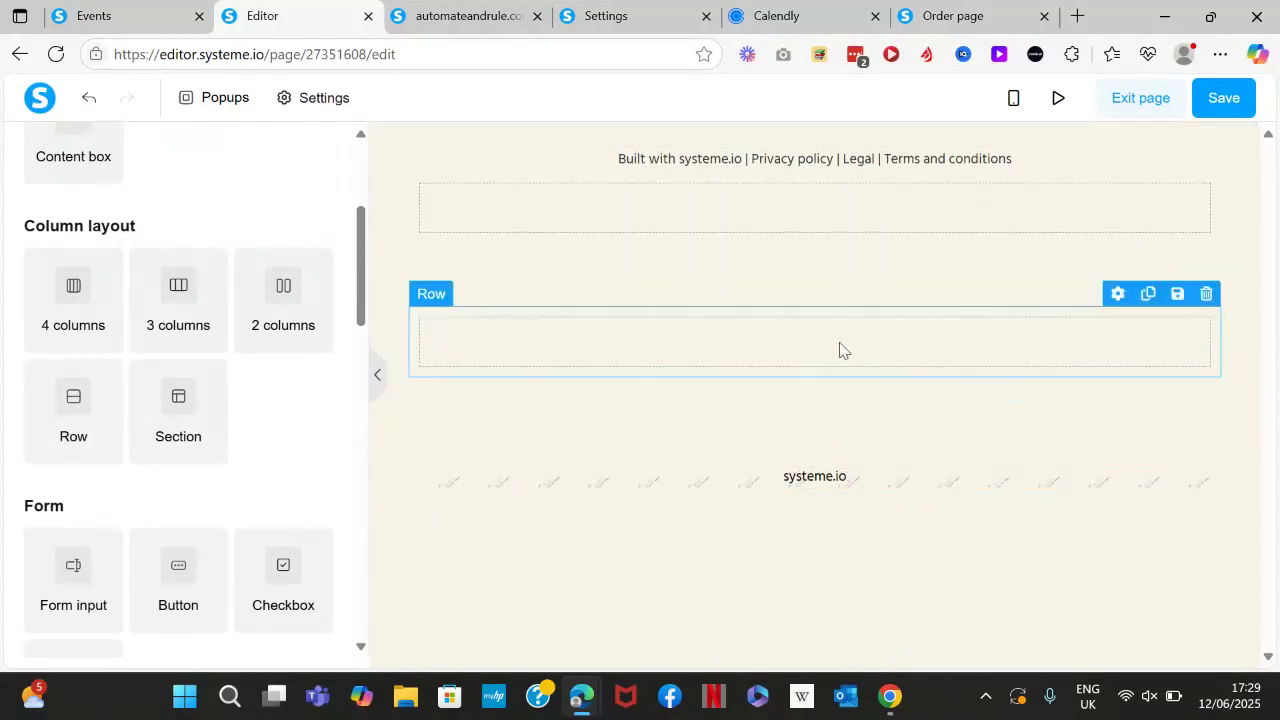
drag(843, 474, 866, 342)
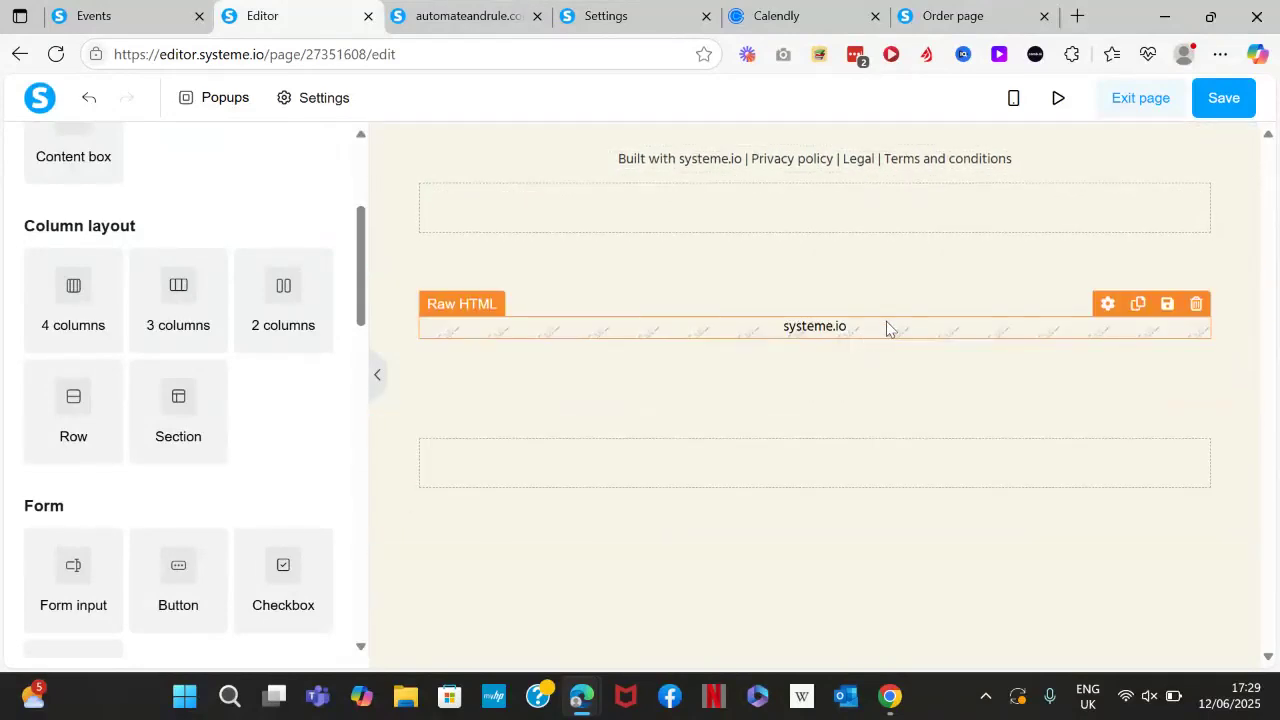
- Open the Raw HTML element's code and clear the placeholder systeme.io heading
click(827, 330)
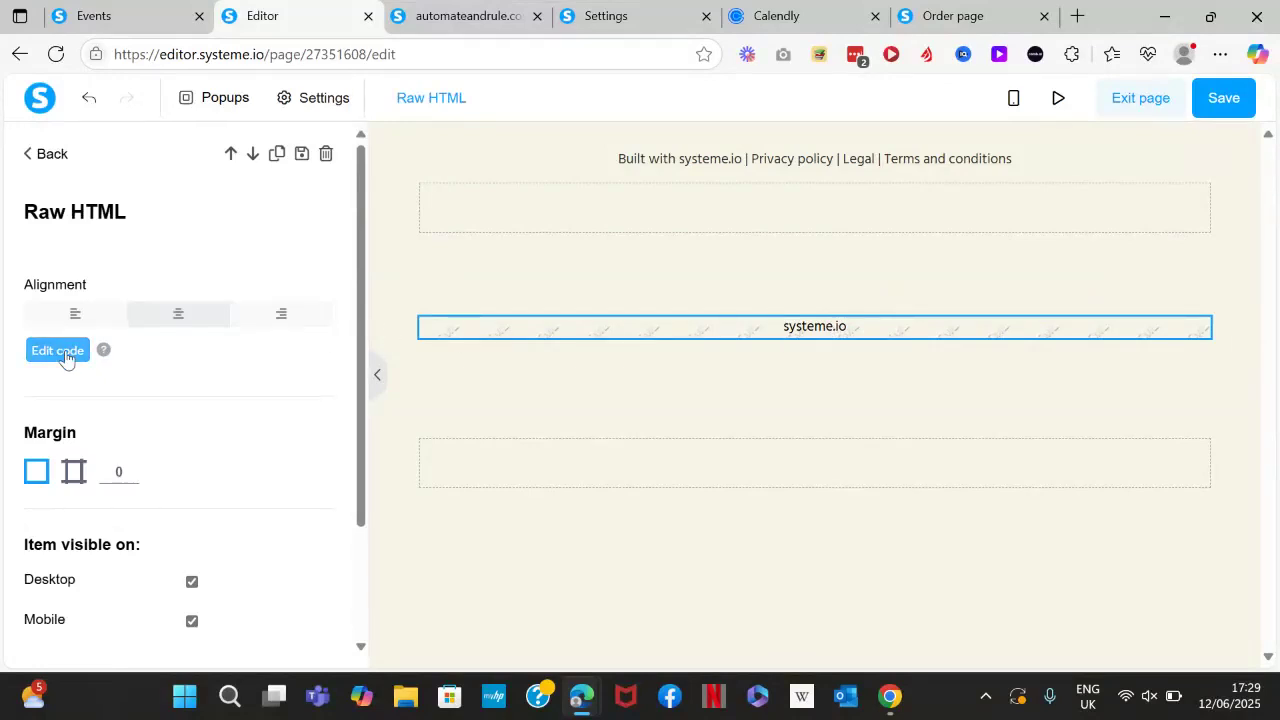
click(58, 350)
click(490, 226)
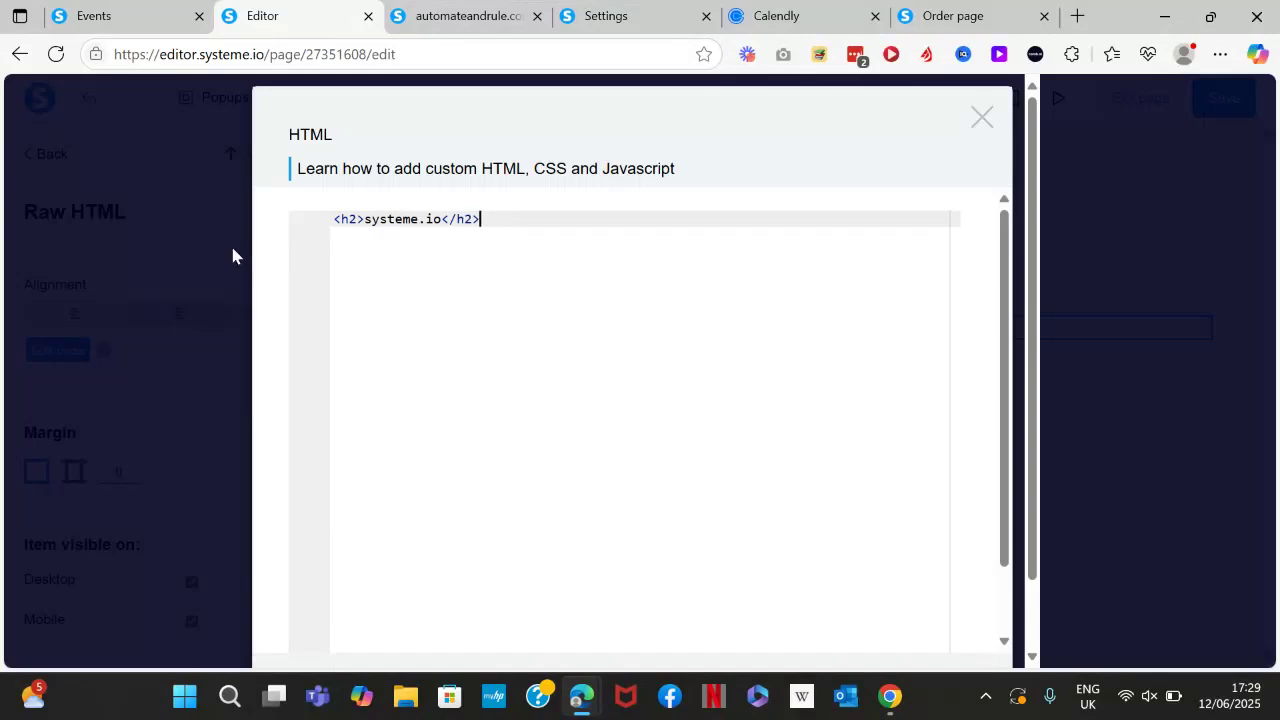
drag(533, 218, 287, 223)
key(BackSpace)
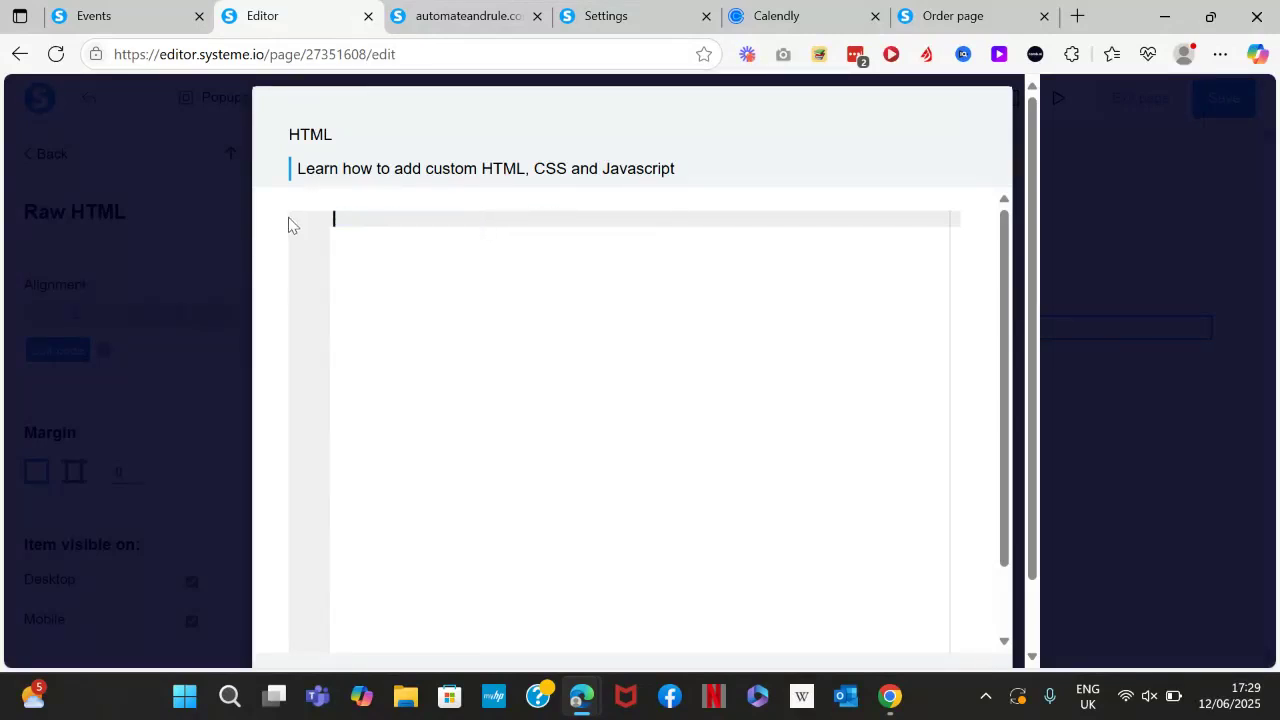
- Switch to Calendly and copy the inline embed code for adding the Connect Call event type to a website
click(775, 12)
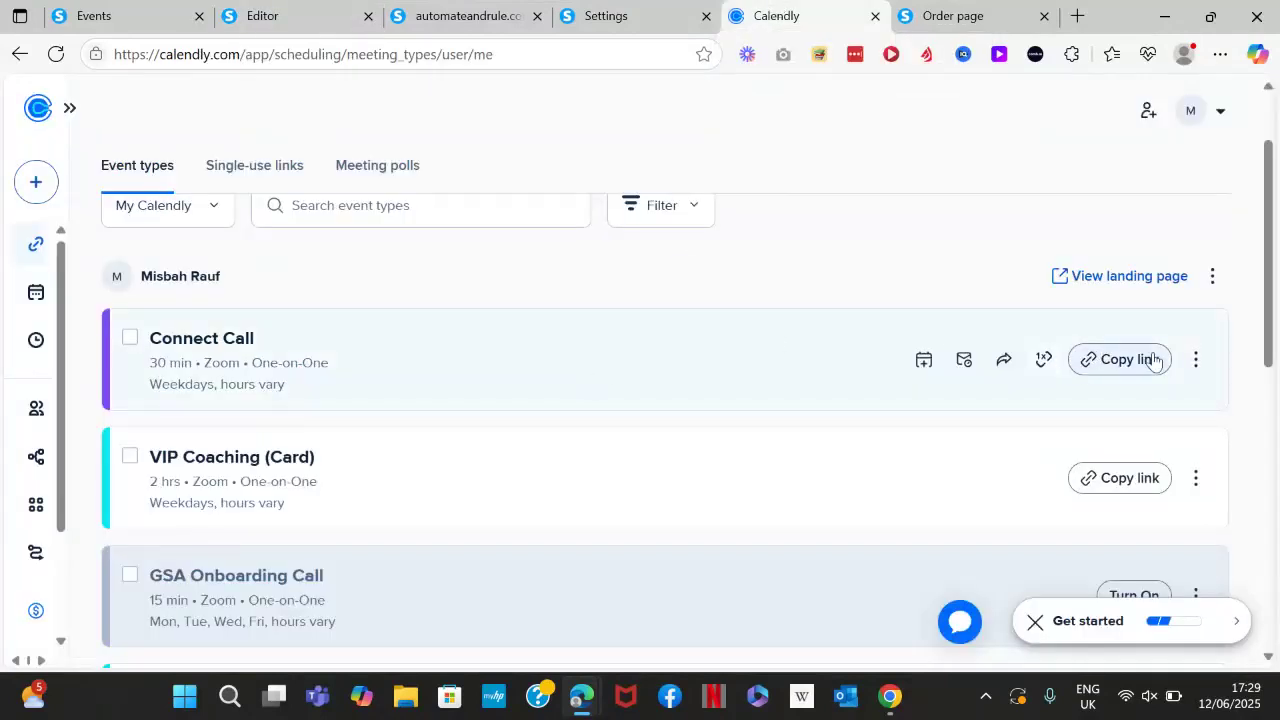
click(535, 380)
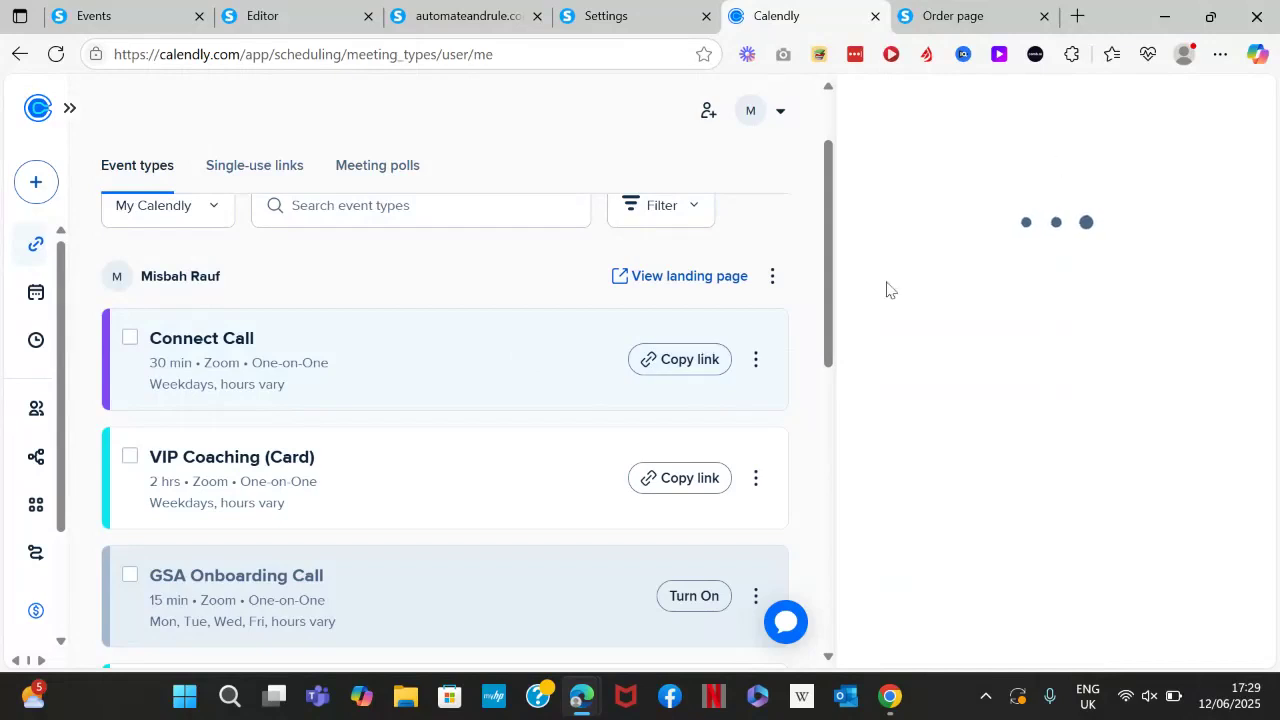
click(756, 366)
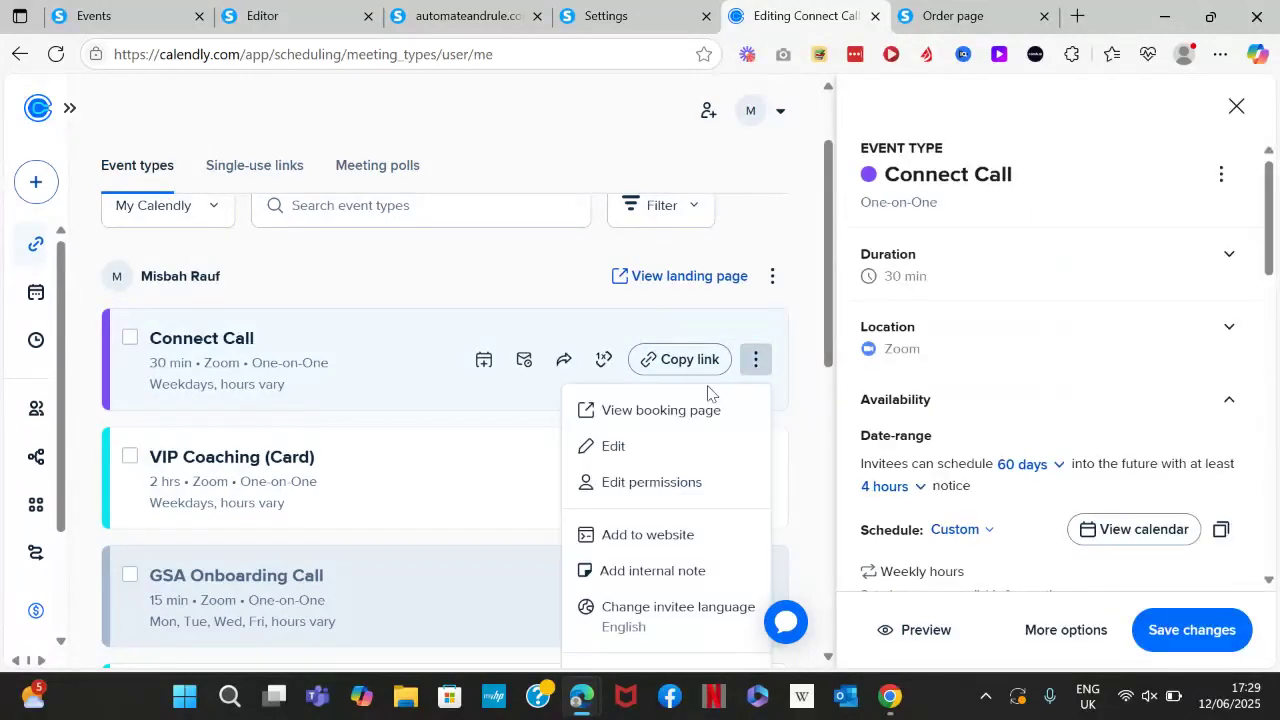
click(686, 547)
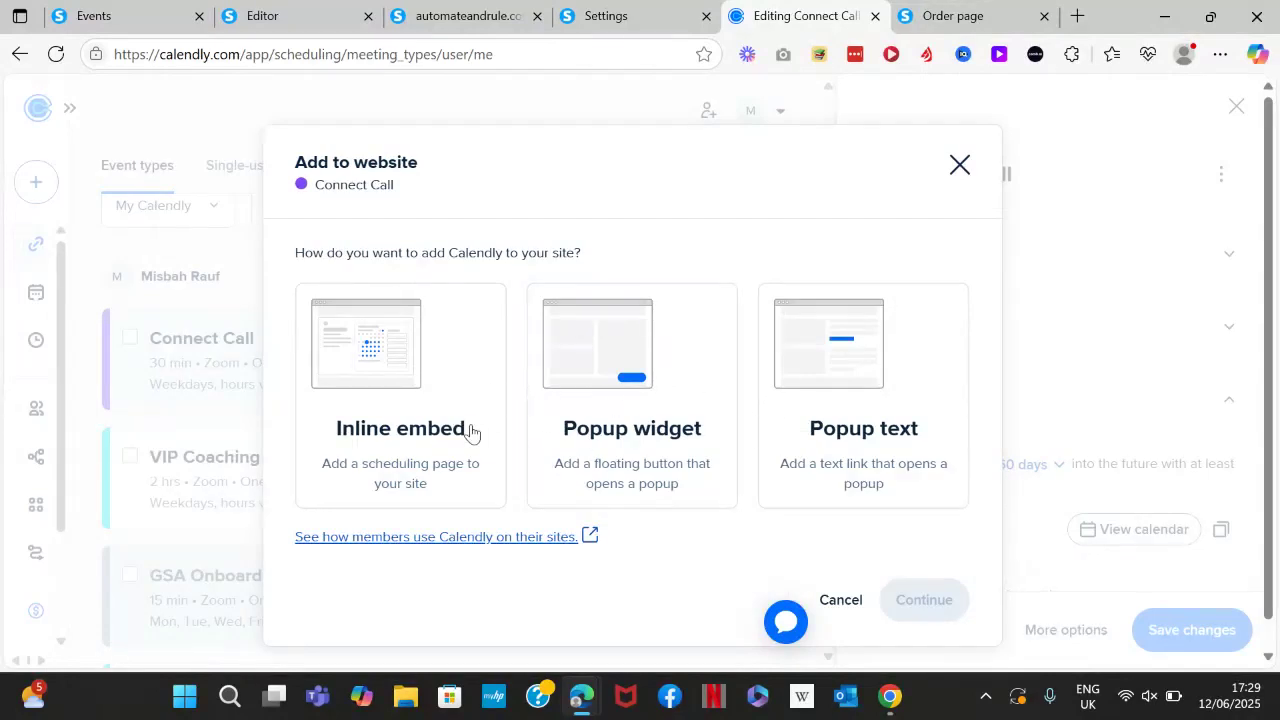
click(433, 430)
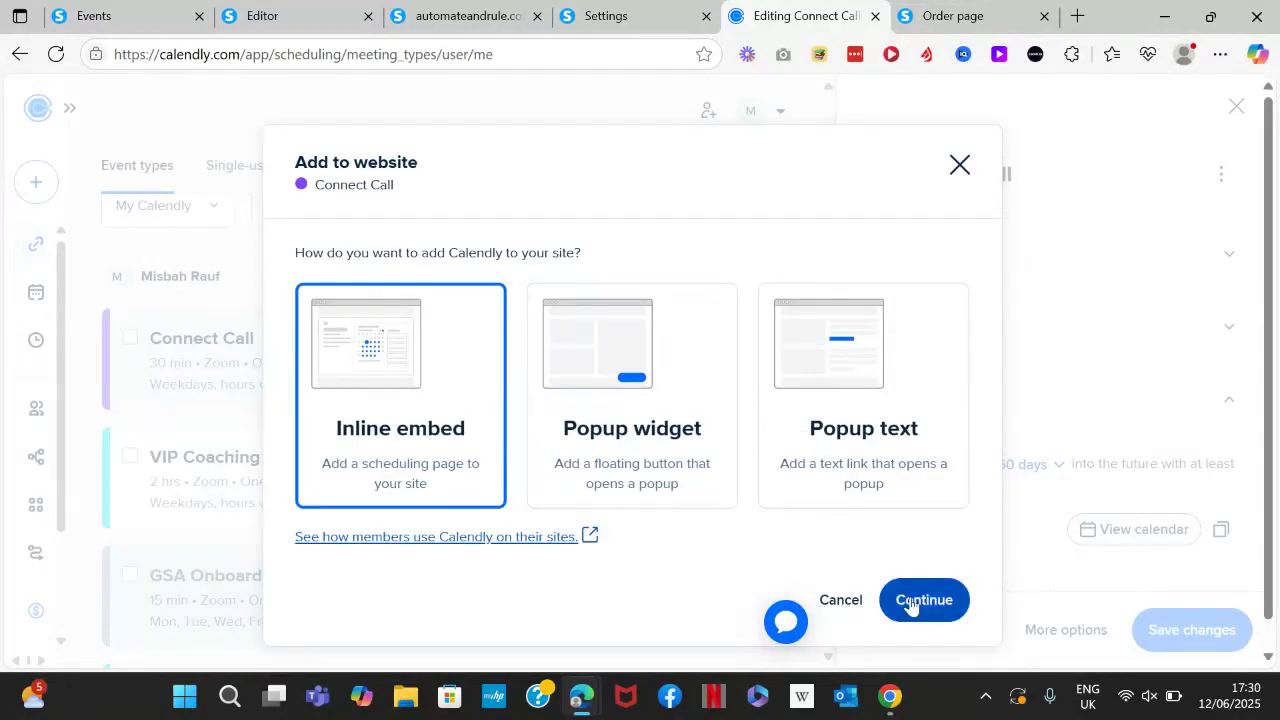
click(955, 601)
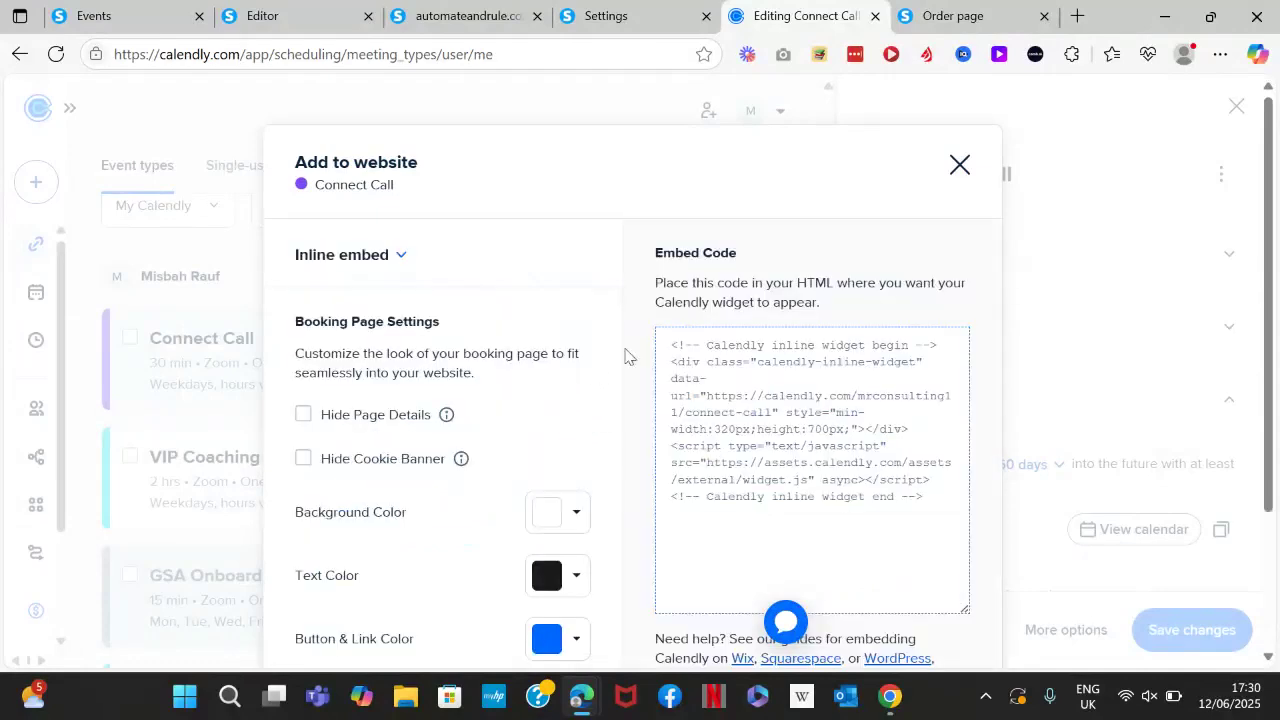
scroll(778, 450, down, 3)
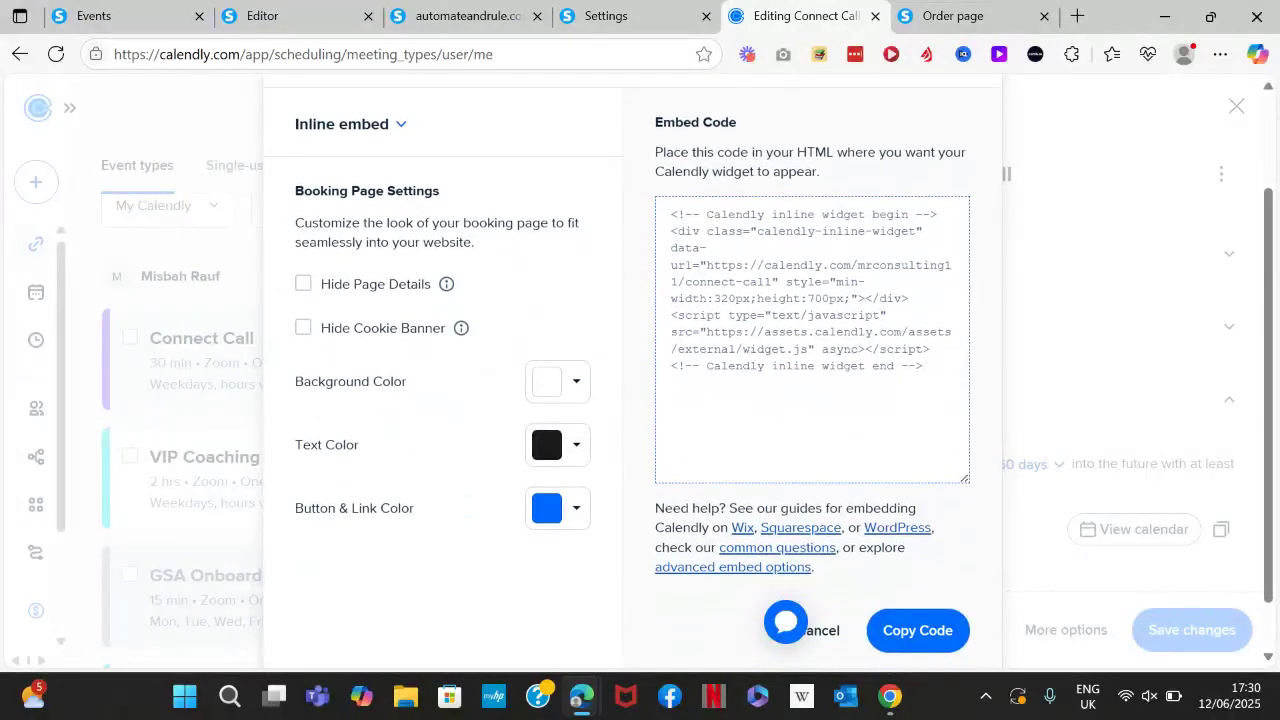
click(918, 597)
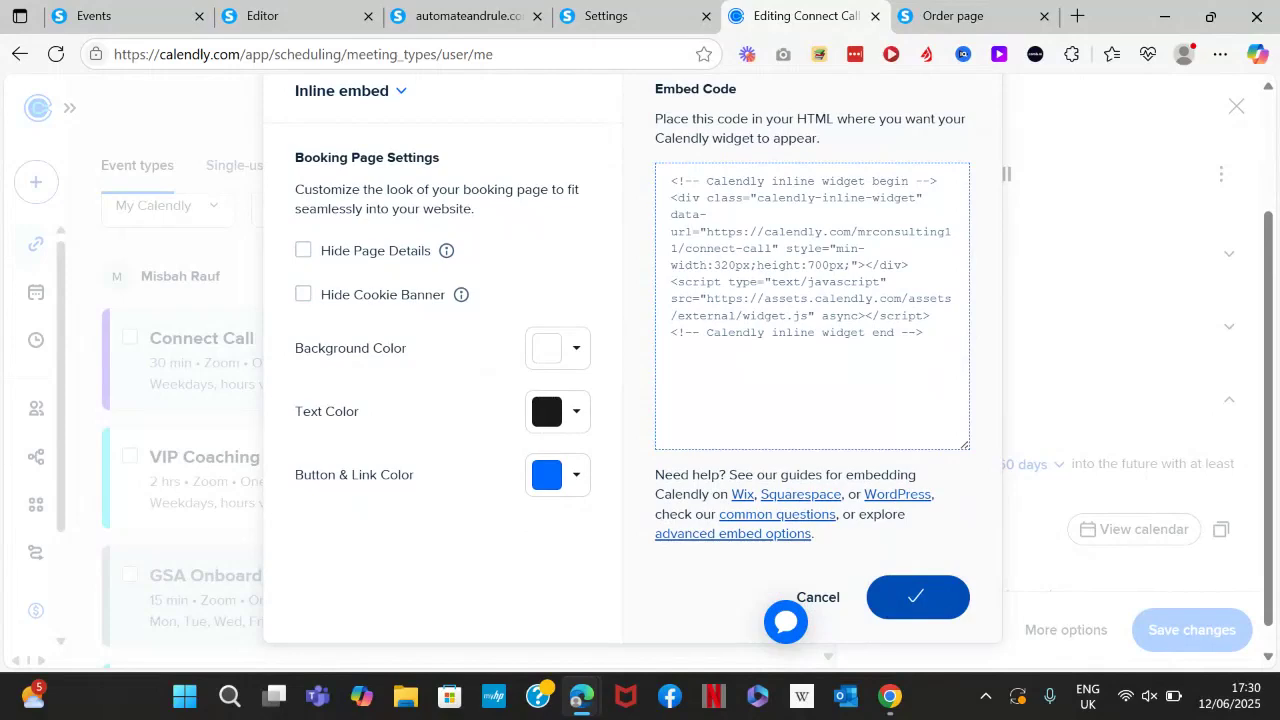
- Paste the Calendly inline widget code into the Raw HTML element in the Systeme.io editor and save the code
click(318, 8)
text(<!-- Calendly inline widget begin --> <div class="calendly-inline-widget" data-url="https://calendly.com/mrconsulting11/connect-call" style="min-width:320px;height:700px;"></div> <script type="text/javascript" src="https://assets.calendly.com/assets/external/widget.js" async></script> <!-- Calendly inline widget end -->)
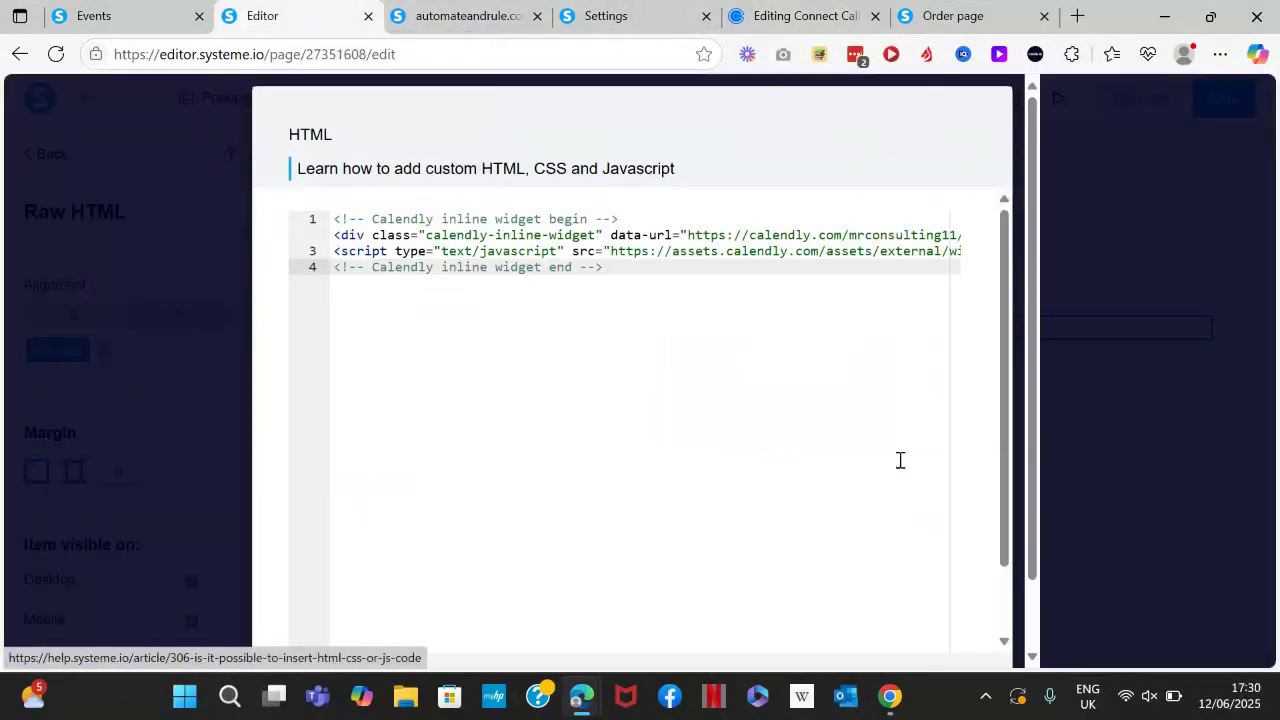
scroll(1005, 594, down, 5)
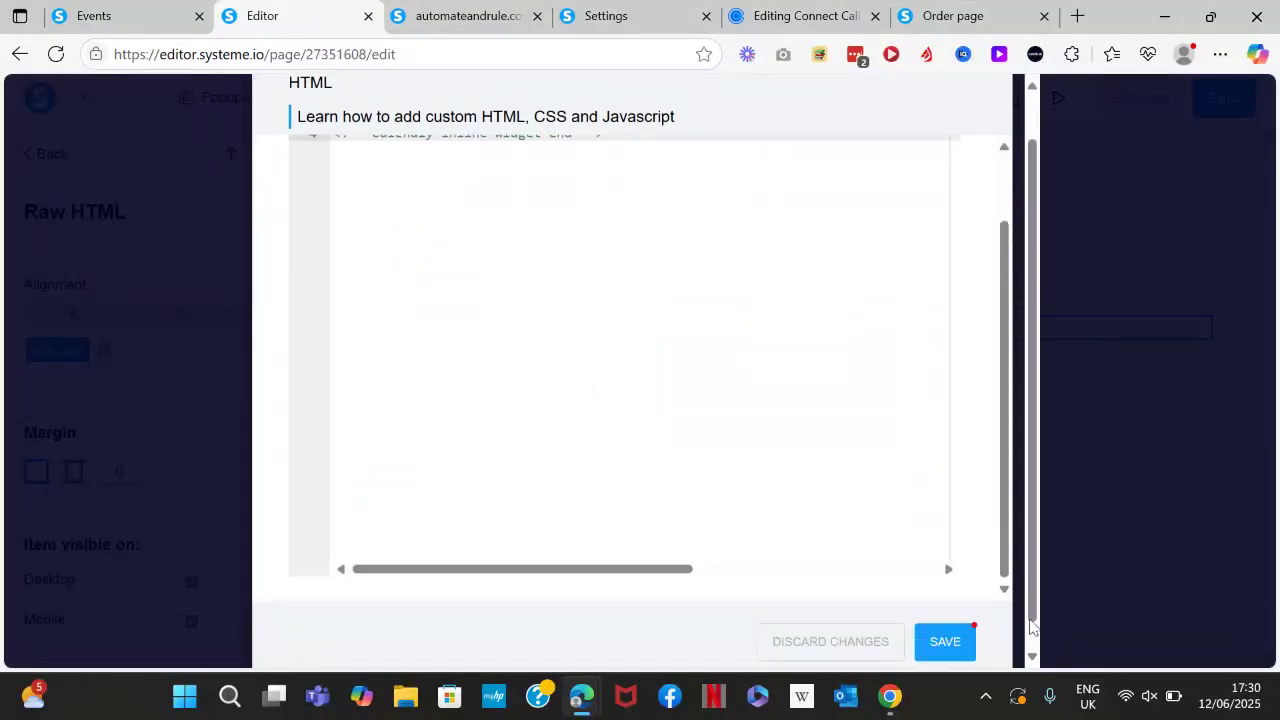
click(940, 630)
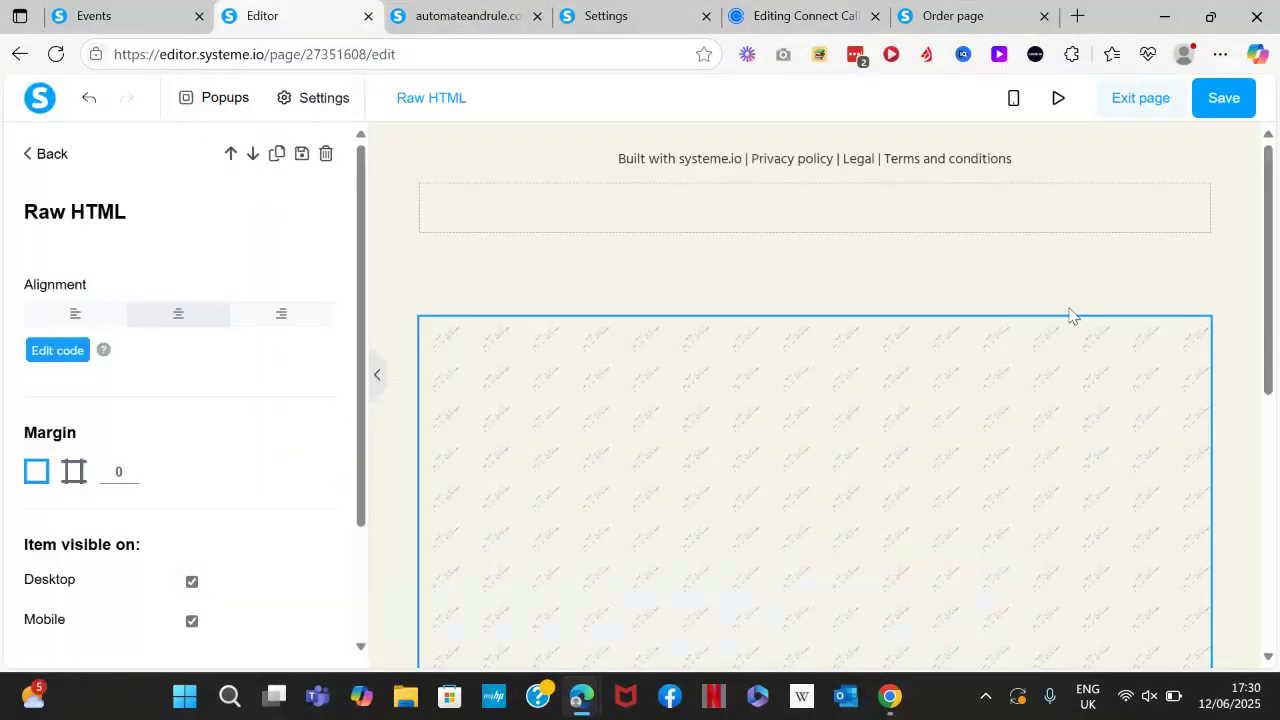
- Try to save the page without the paid calendar, and delete the Raw HTML element containing the Calendly widget
click(1228, 112)
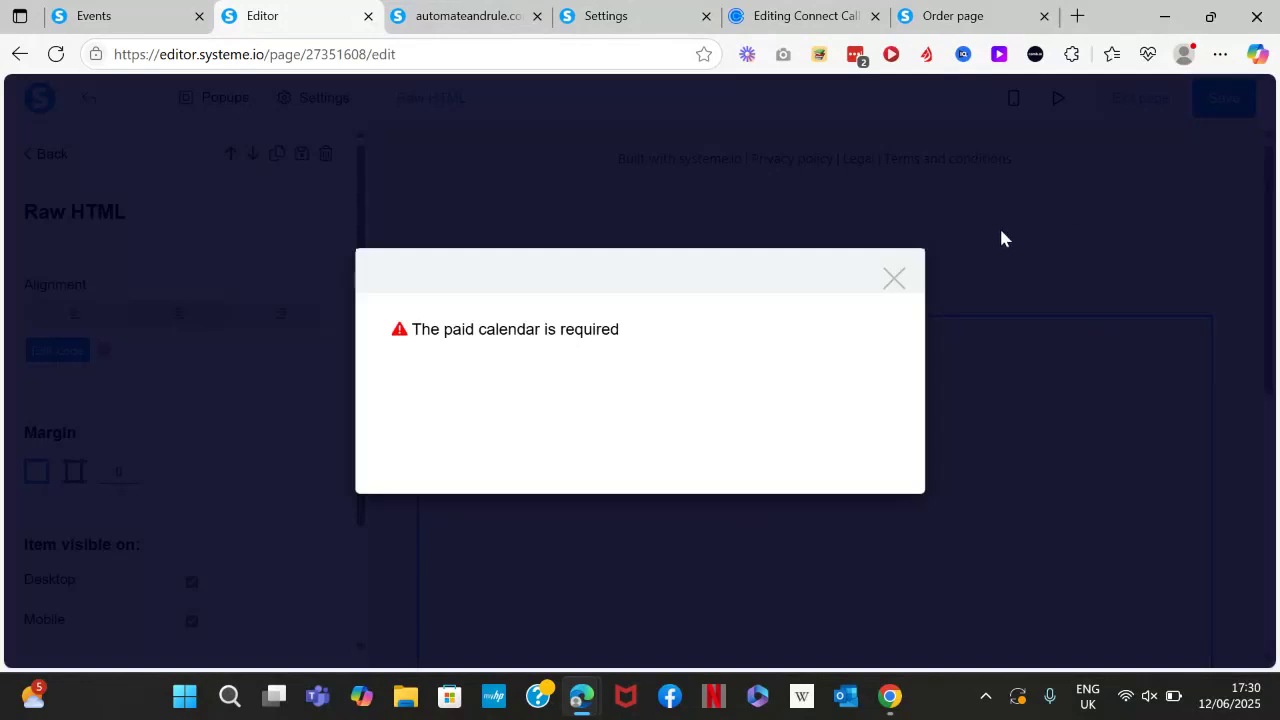
click(894, 280)
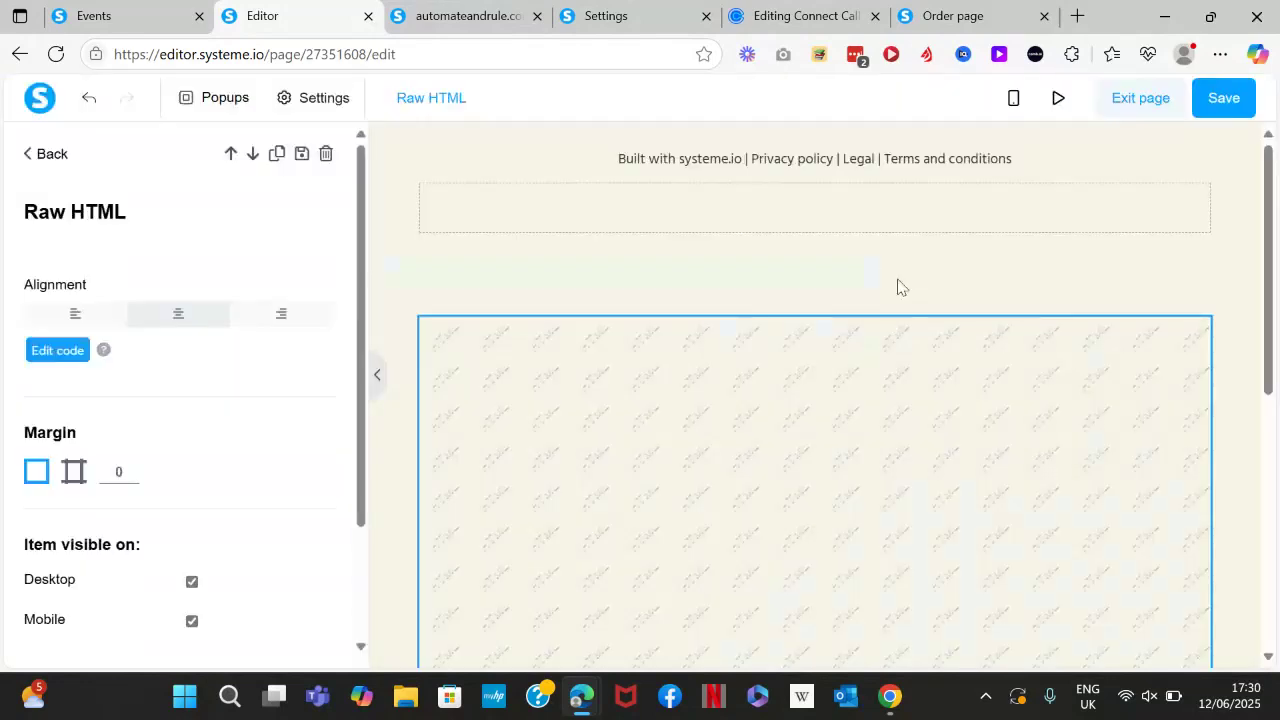
click(1006, 297)
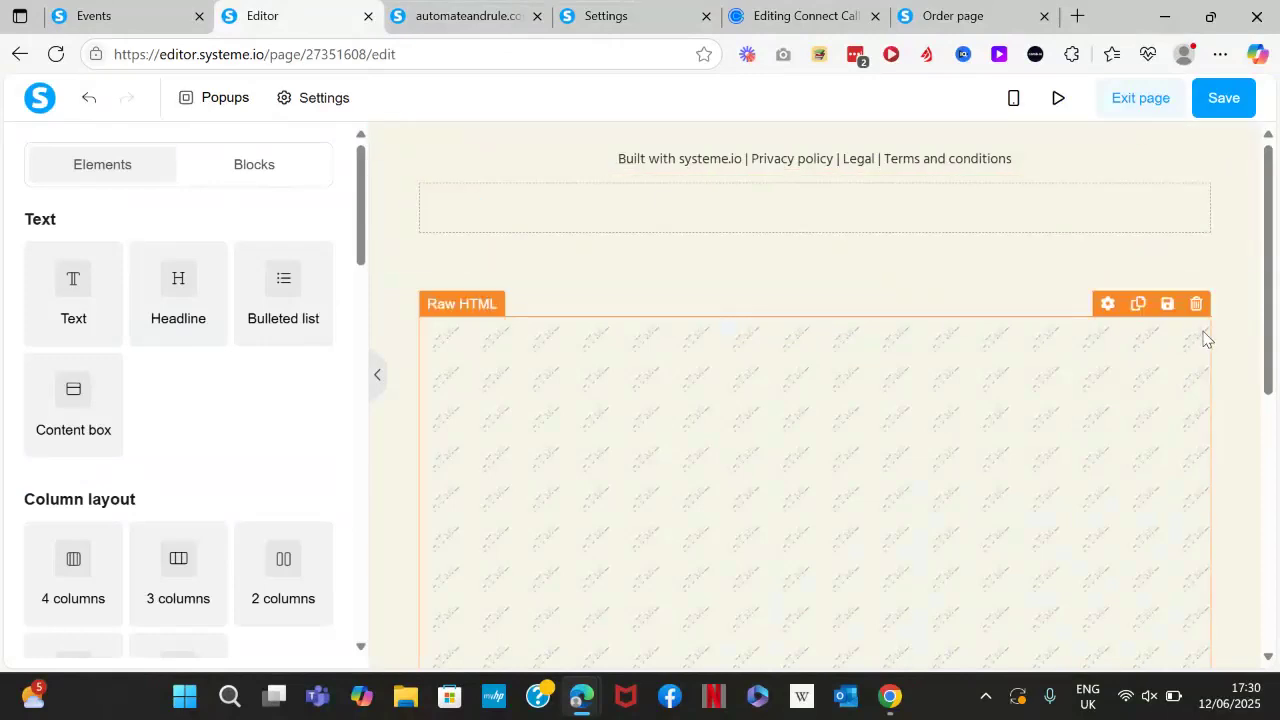
click(1196, 304)
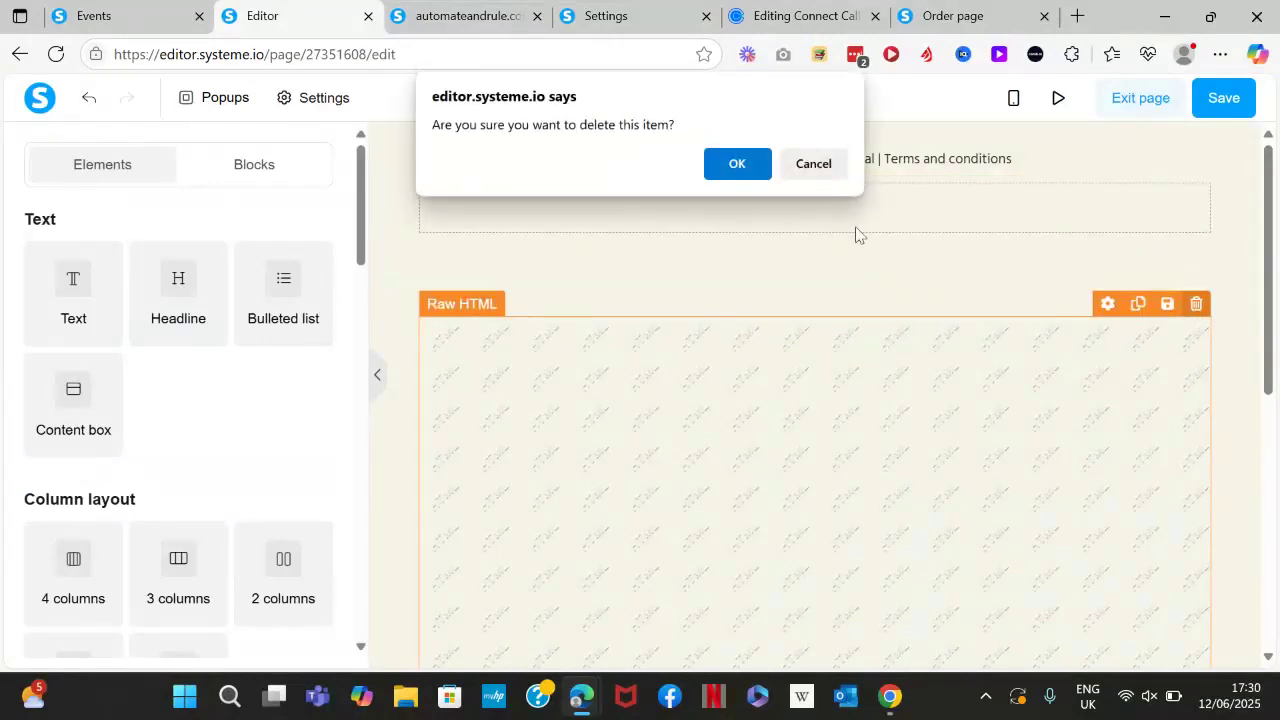
click(767, 173)
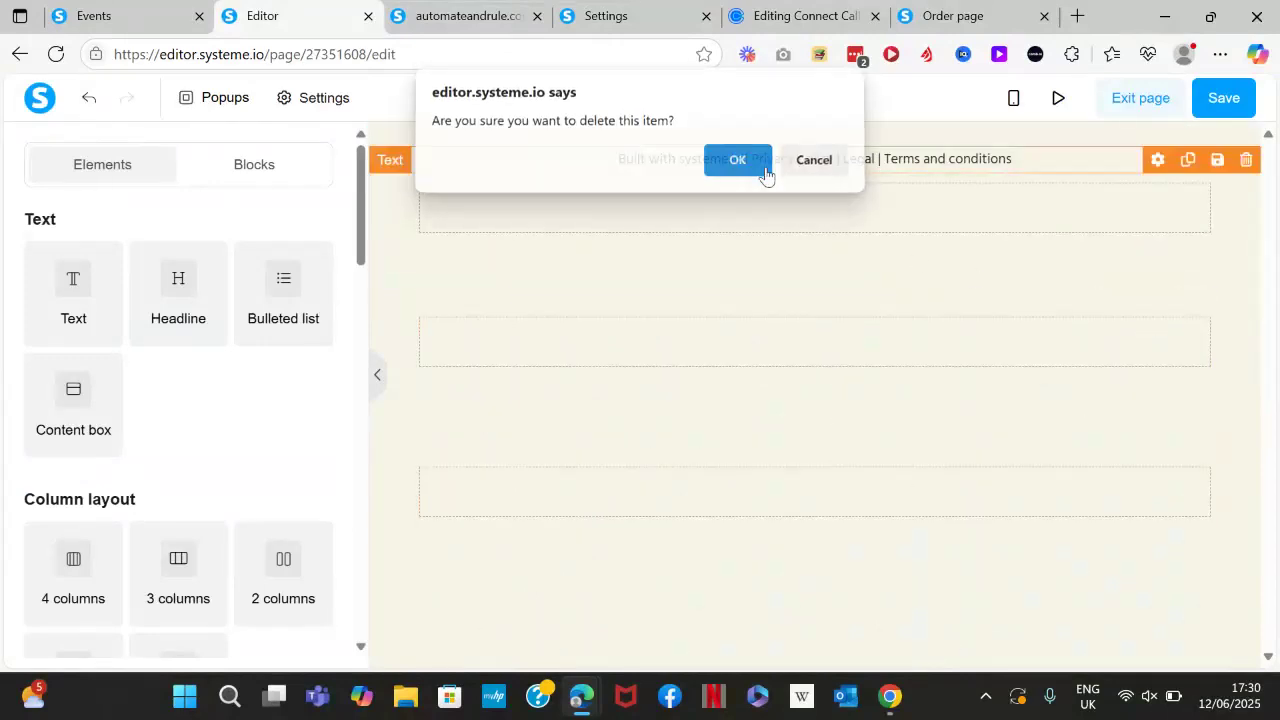
- Delete the two empty sections below the footer links on the order form page and try to save it
click(1246, 254)
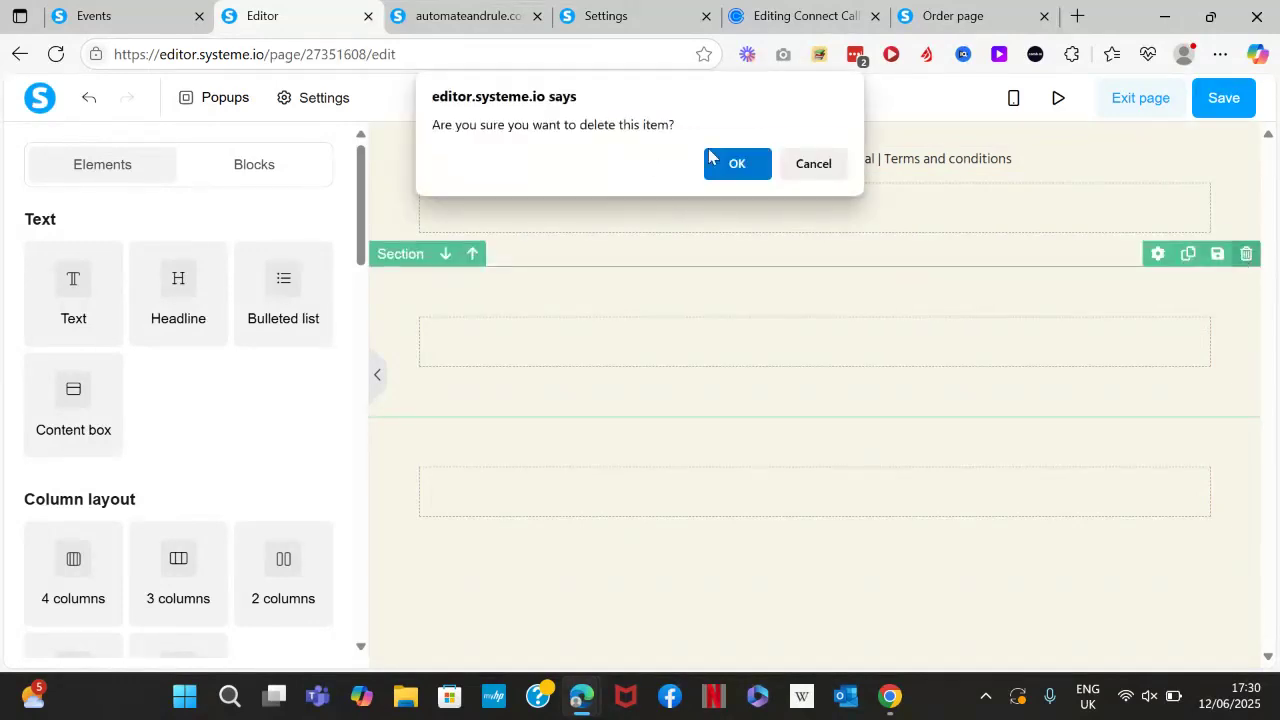
click(751, 164)
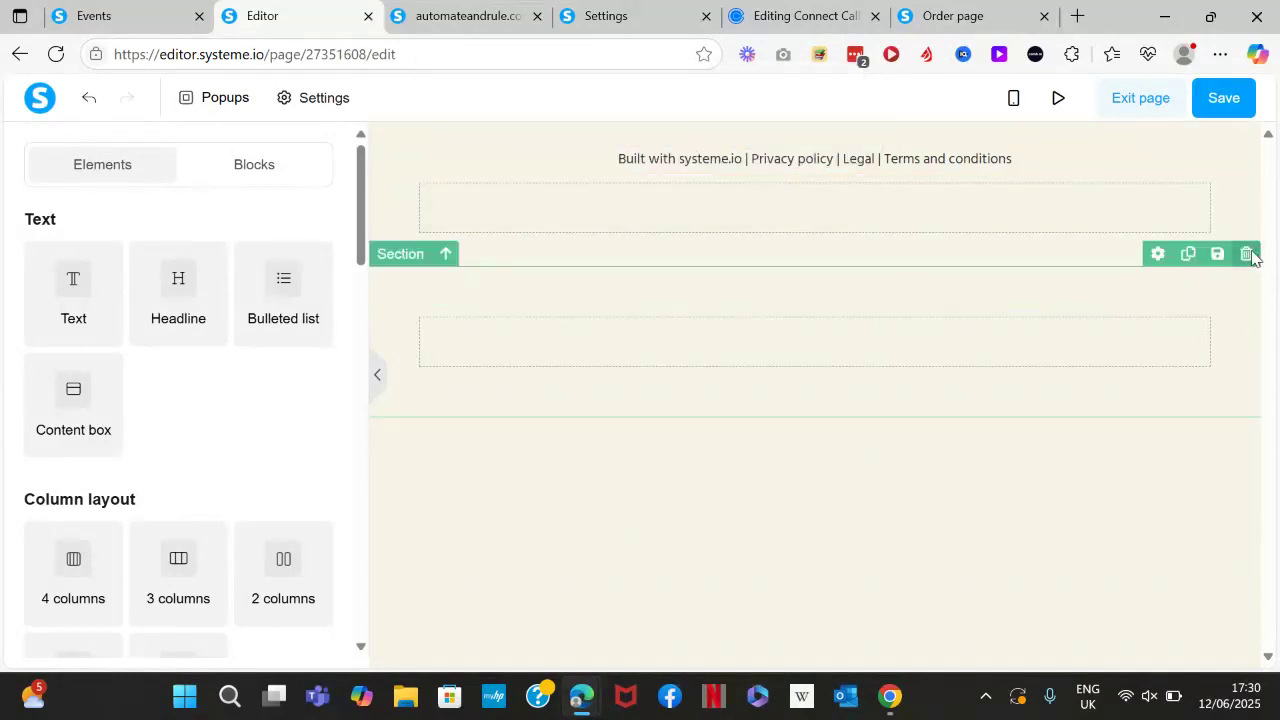
click(1250, 256)
click(745, 172)
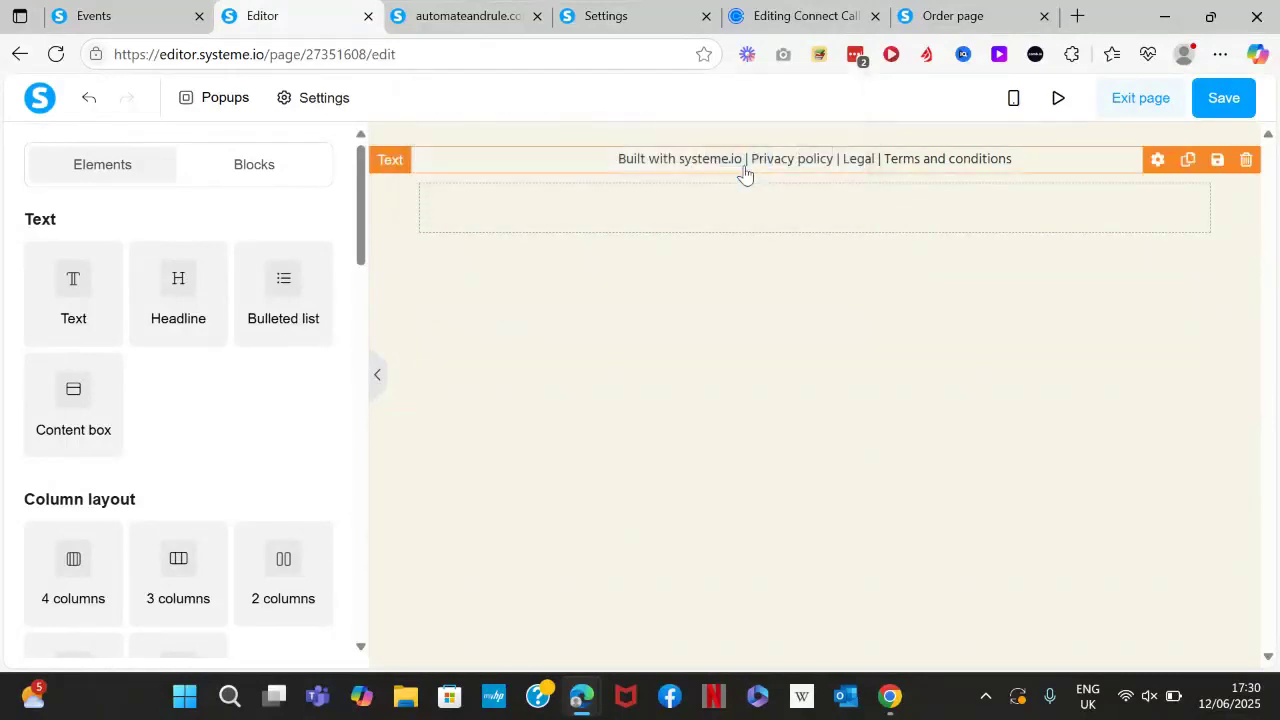
click(1205, 99)
click(893, 280)
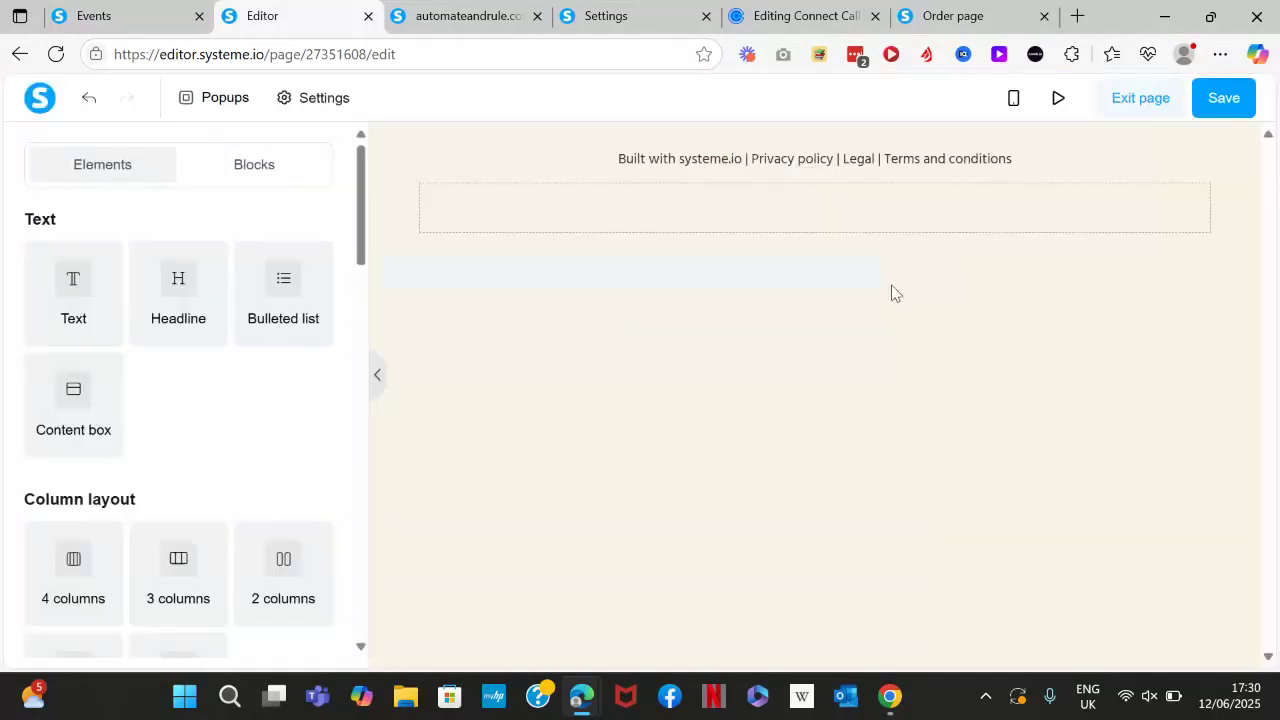
- Leave the order form page editor and open the testing funnel's Lead Page for editing
click(1140, 135)
click(1138, 100)
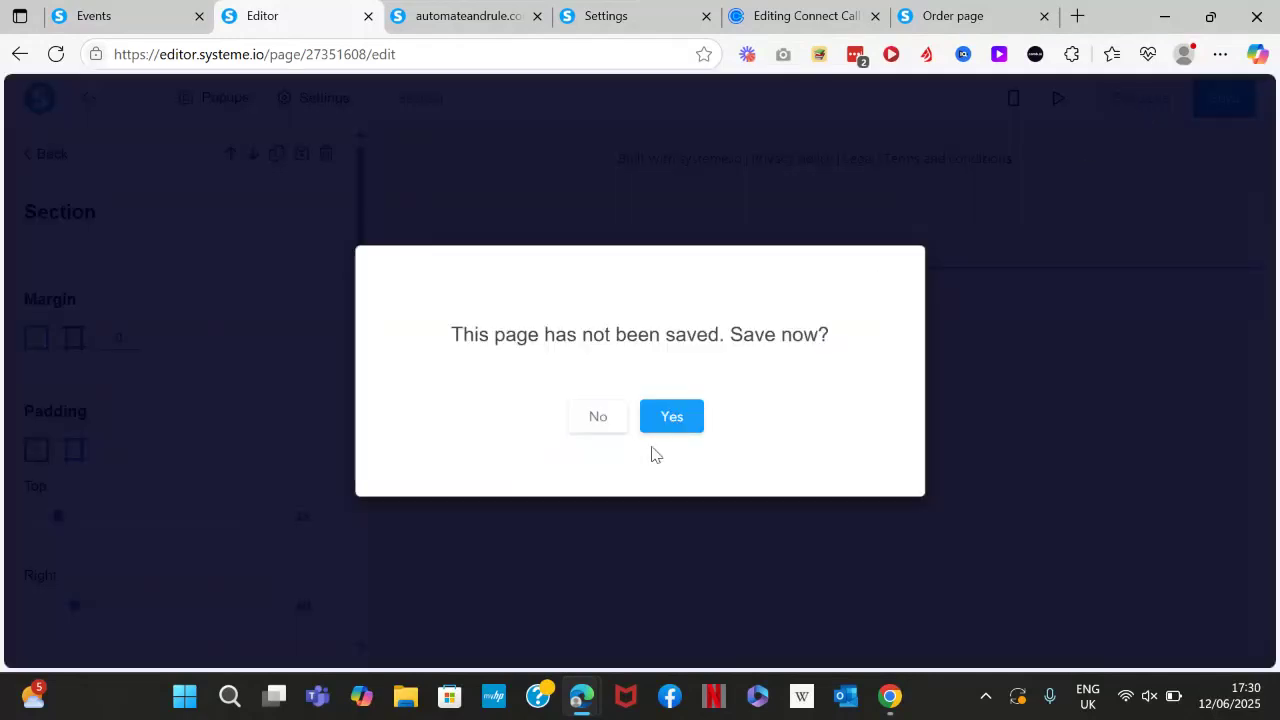
click(677, 430)
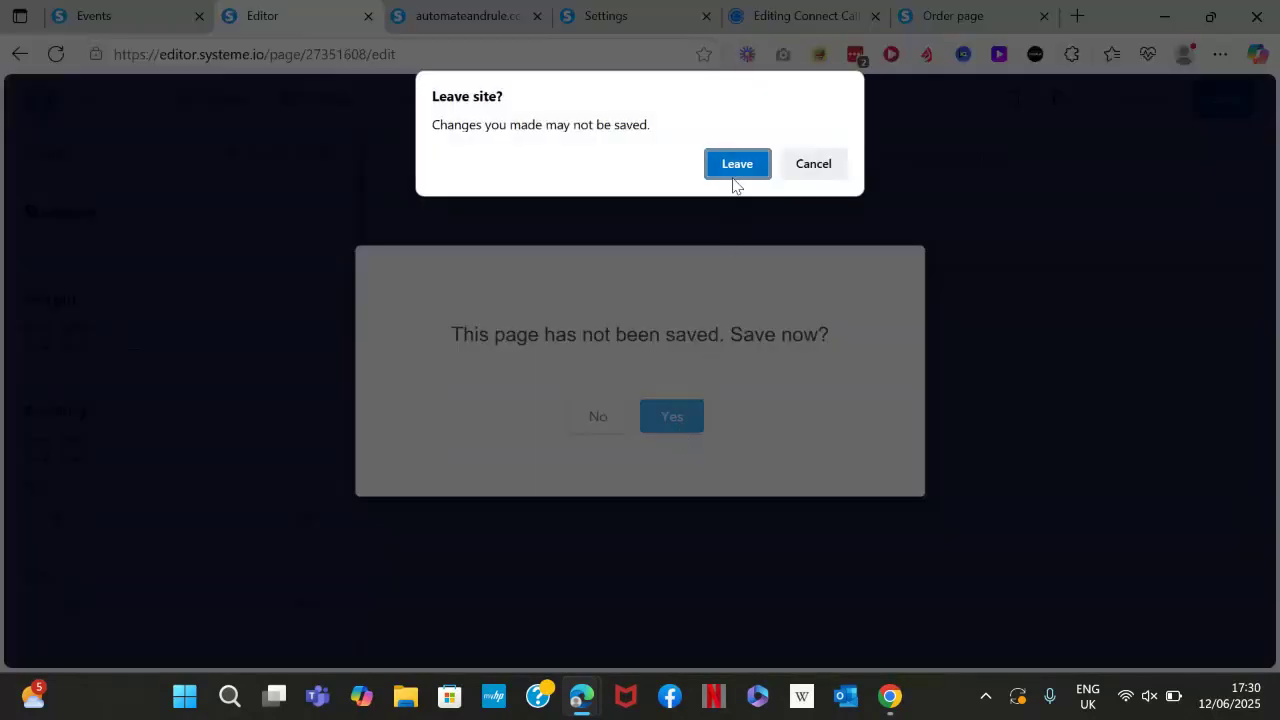
click(735, 175)
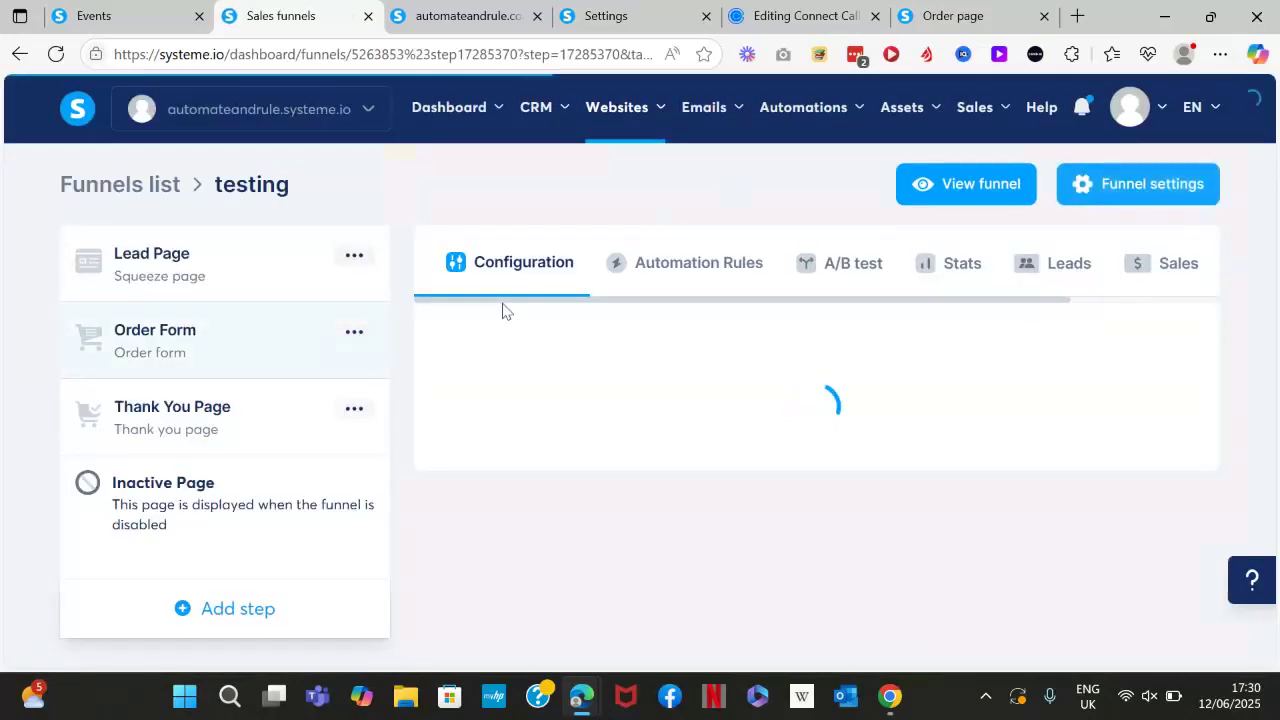
click(164, 286)
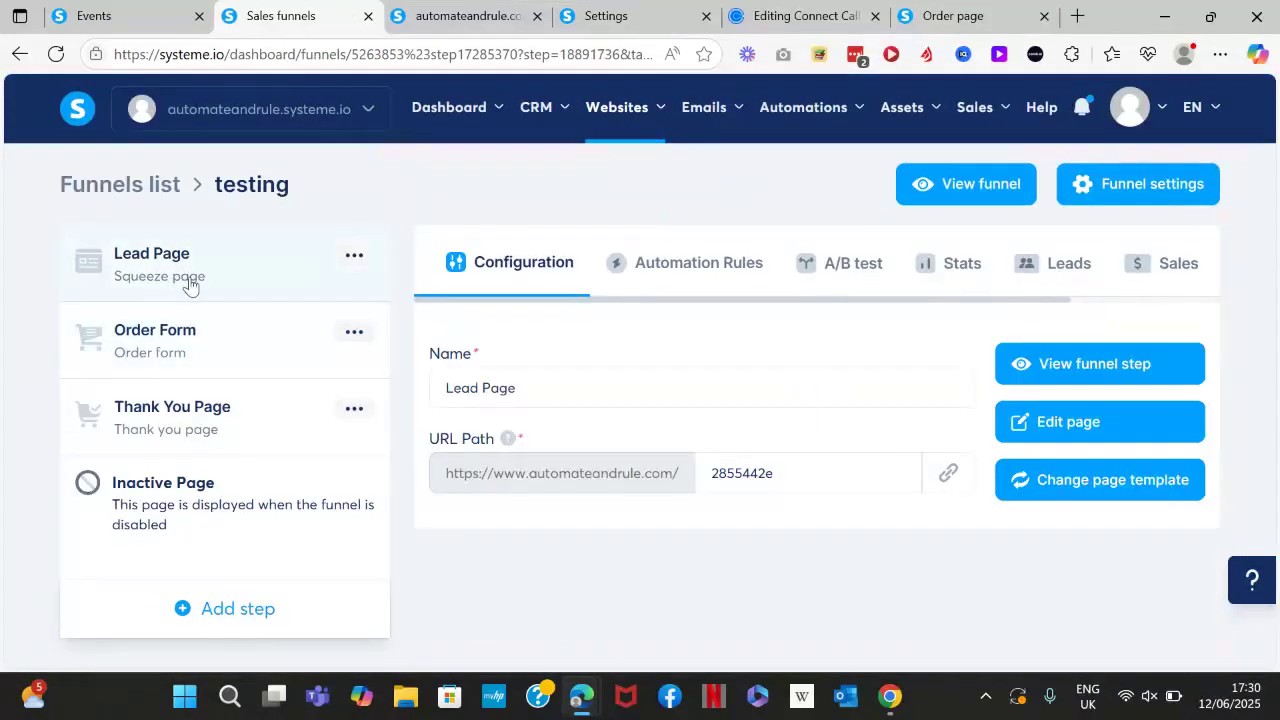
click(1070, 432)
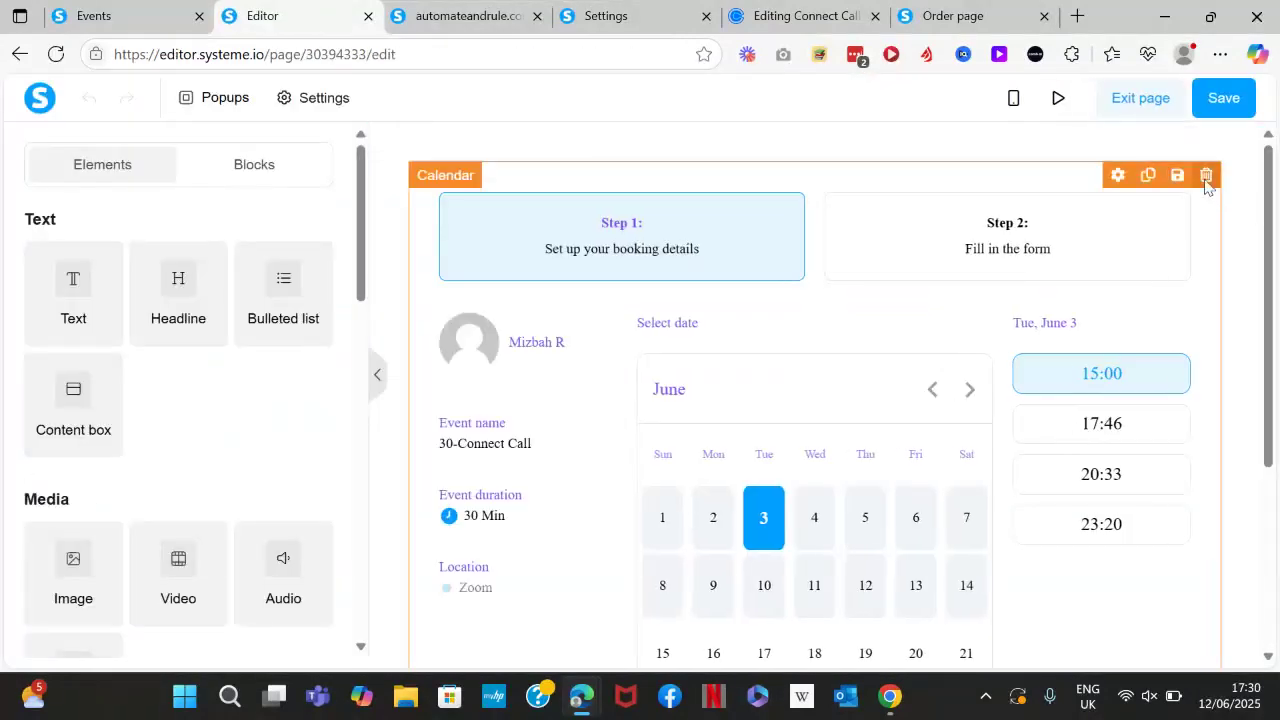
- Replace the calendar element on the Lead Page with a Raw HTML element
click(1206, 176)
click(740, 156)
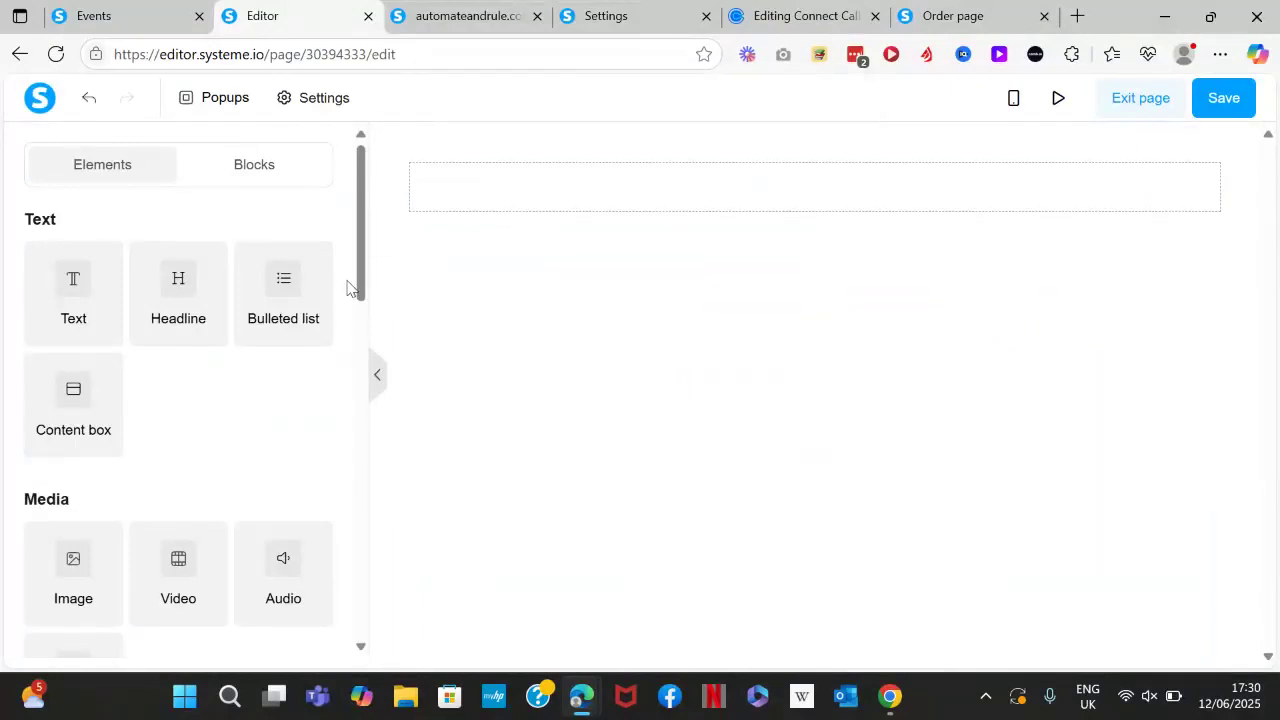
drag(358, 289, 361, 603)
drag(49, 580, 757, 220)
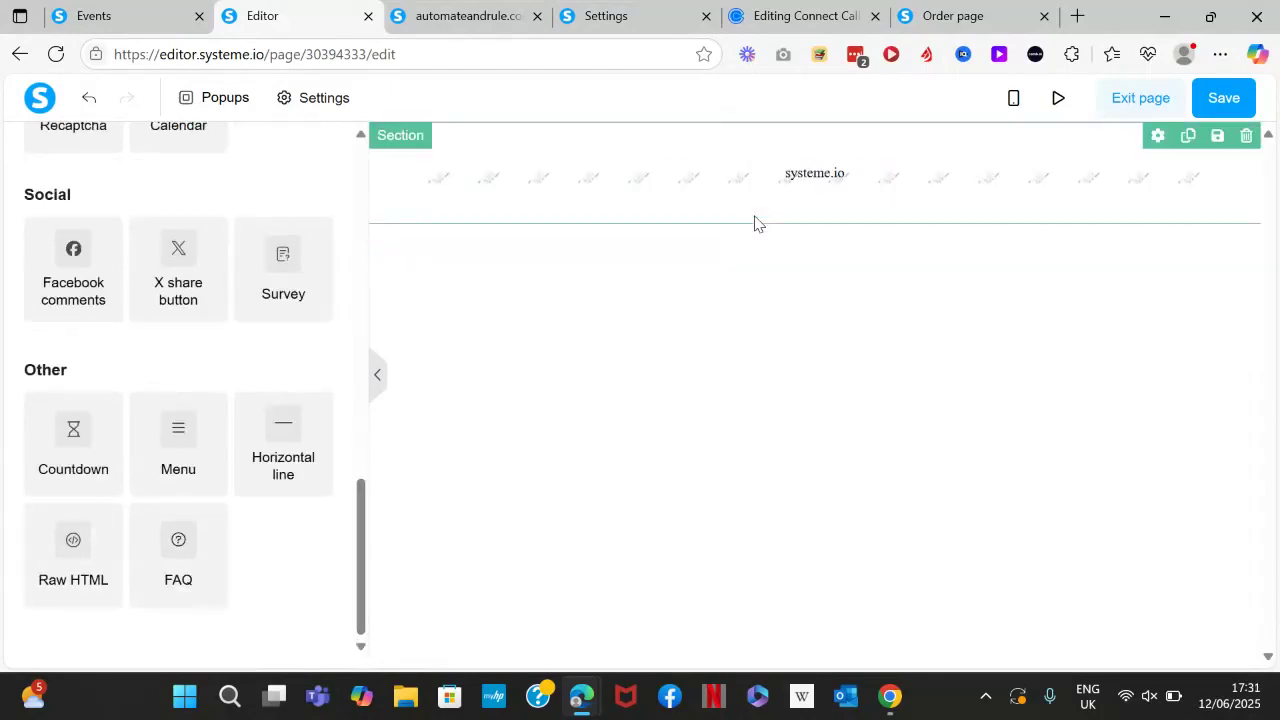
- Replace the Raw HTML element's placeholder code with the copied Calendly inline widget code and save the code
click(730, 183)
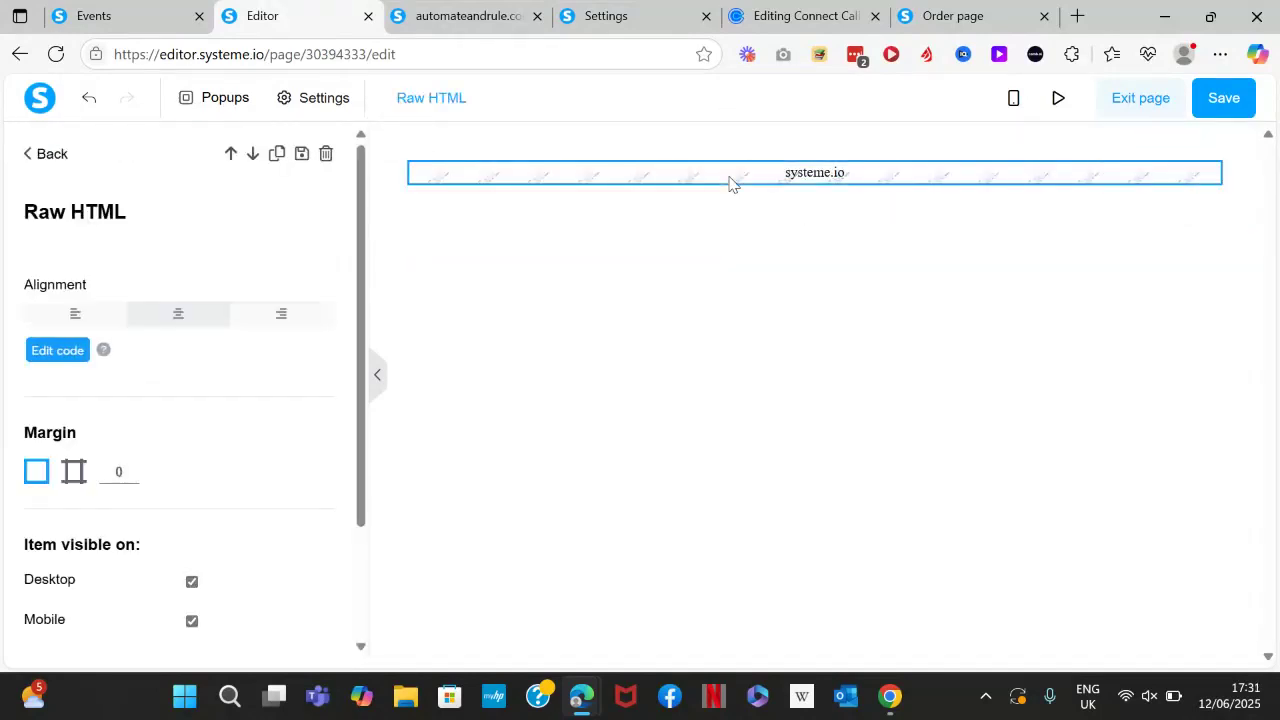
click(58, 353)
drag(471, 229, 322, 229)
key(BackSpace)
key(ctrl+v)
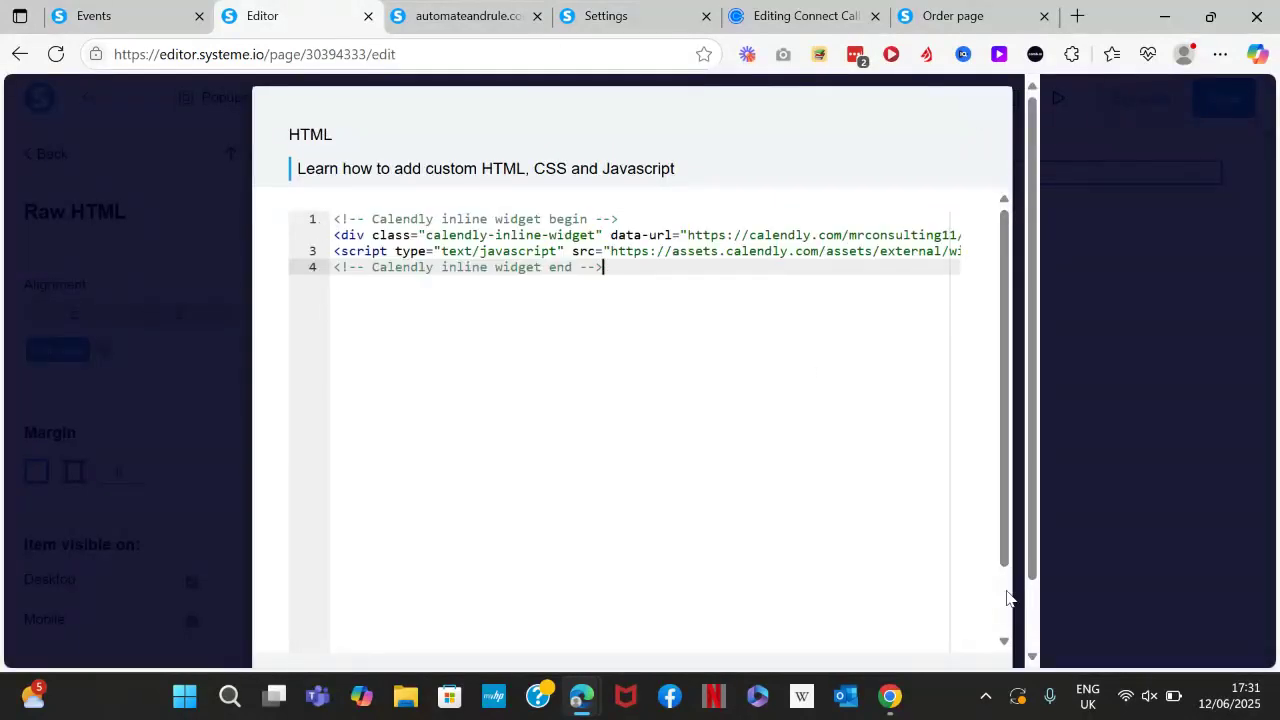
drag(1003, 531, 1003, 600)
scroll(1033, 616, down, 2)
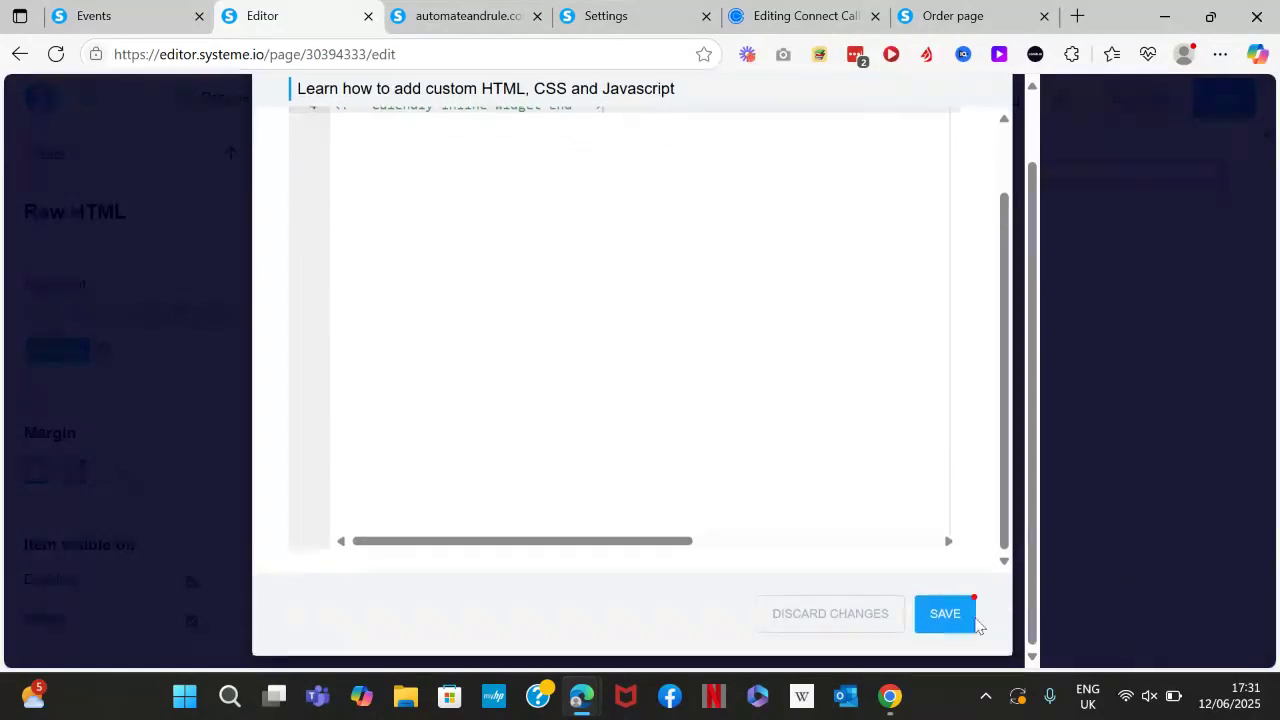
click(1052, 343)
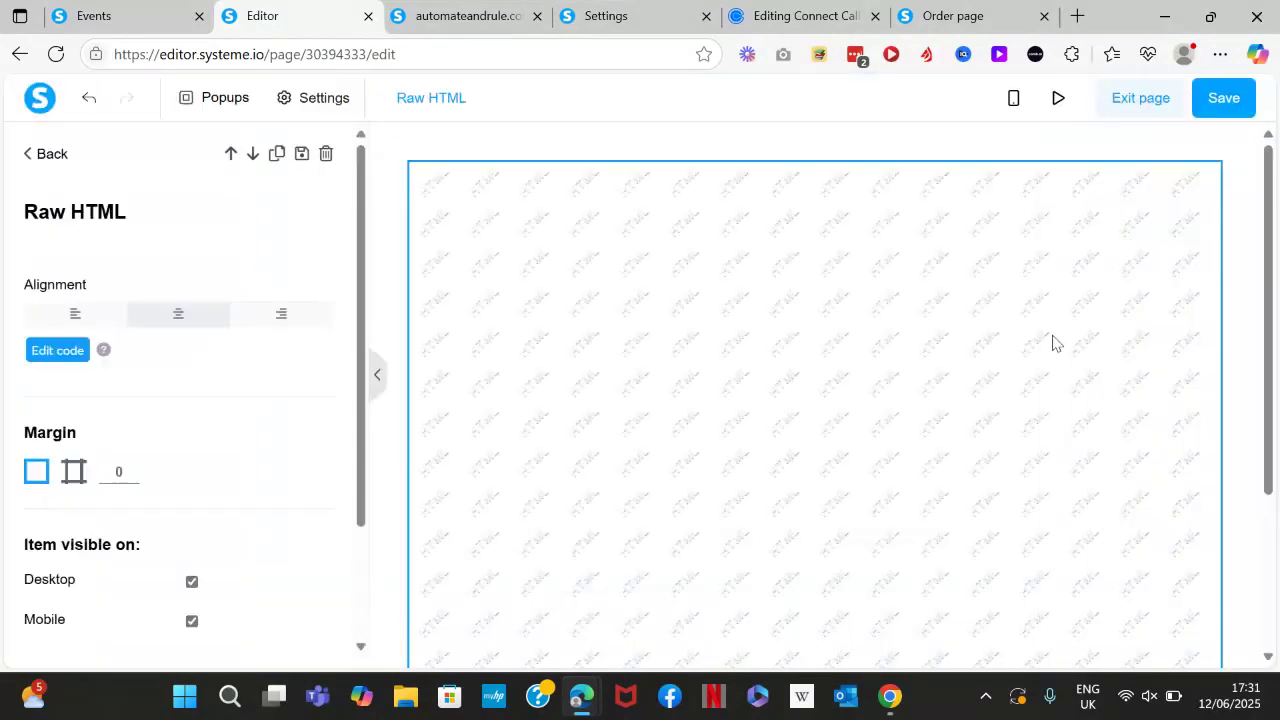
- Save the Lead Page and preview it with the preview mode notice dismissed
click(1223, 100)
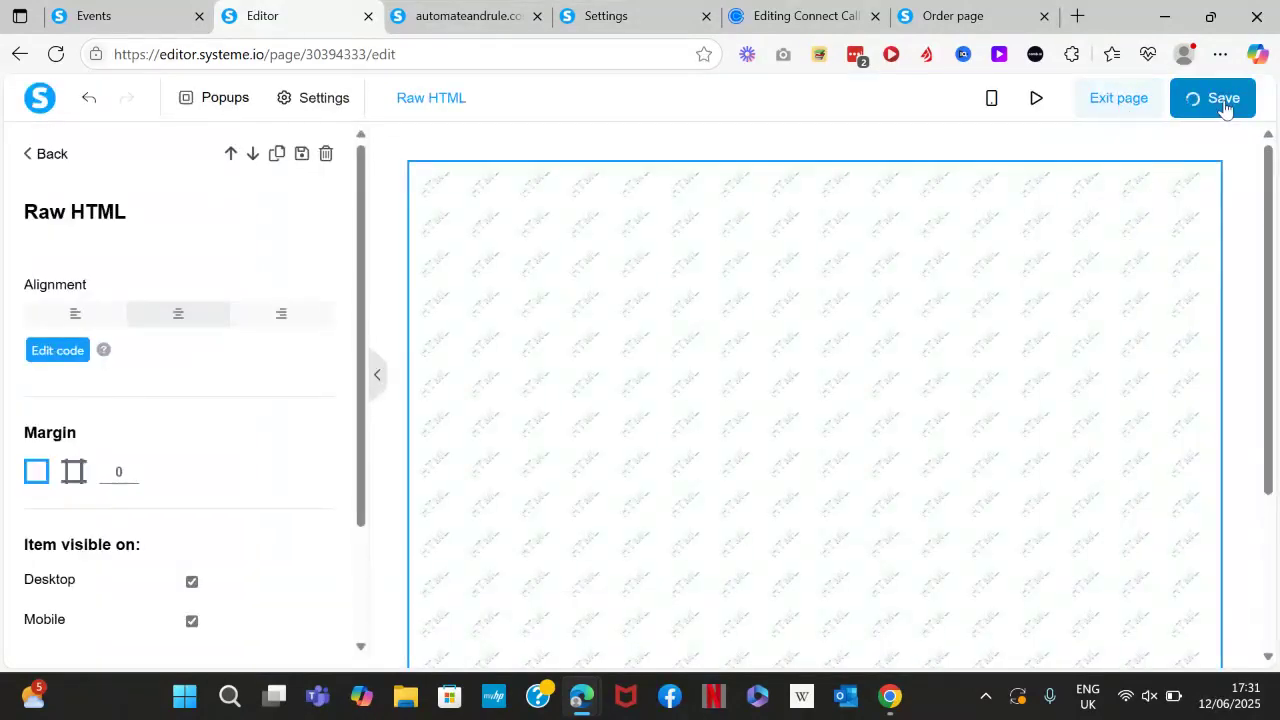
click(1060, 99)
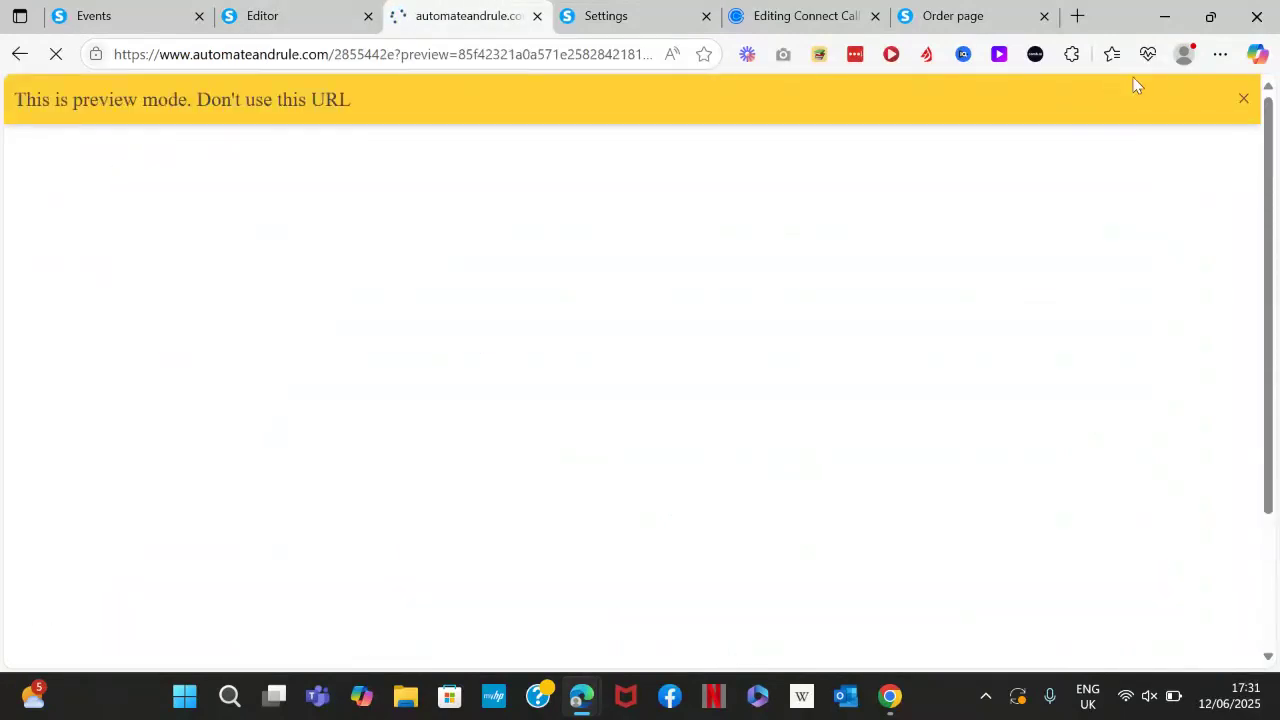
click(1240, 99)
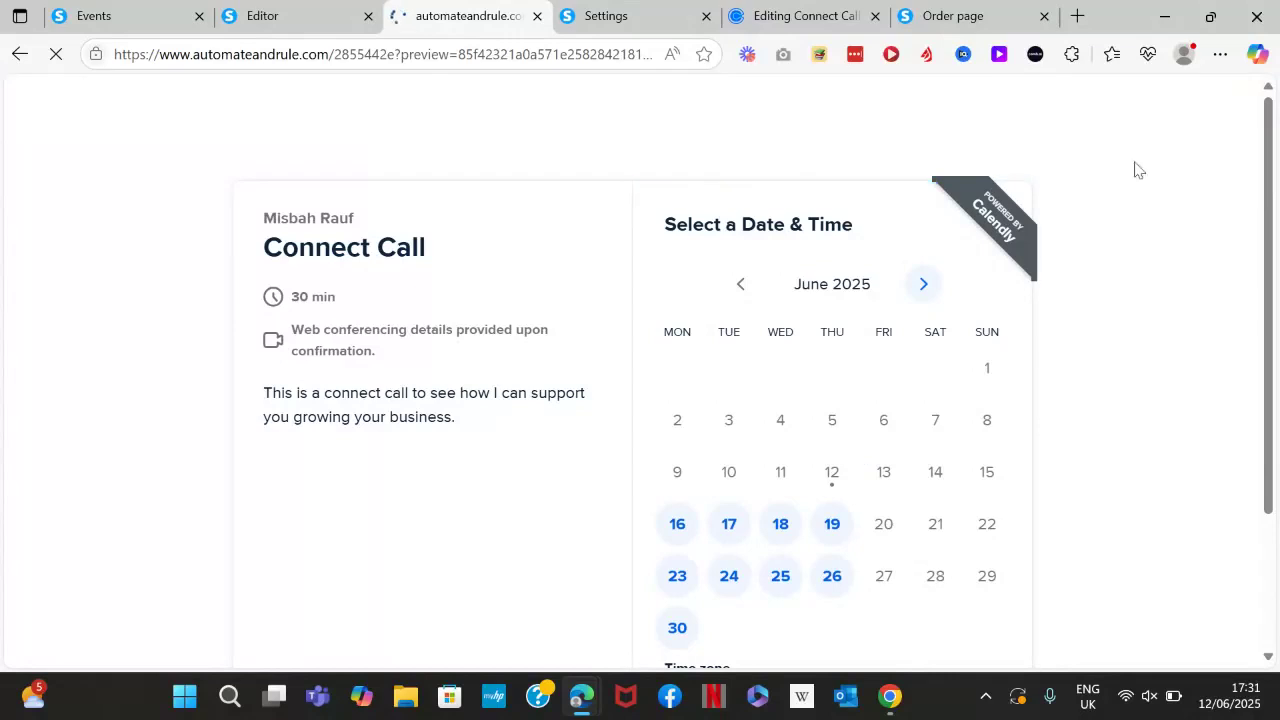